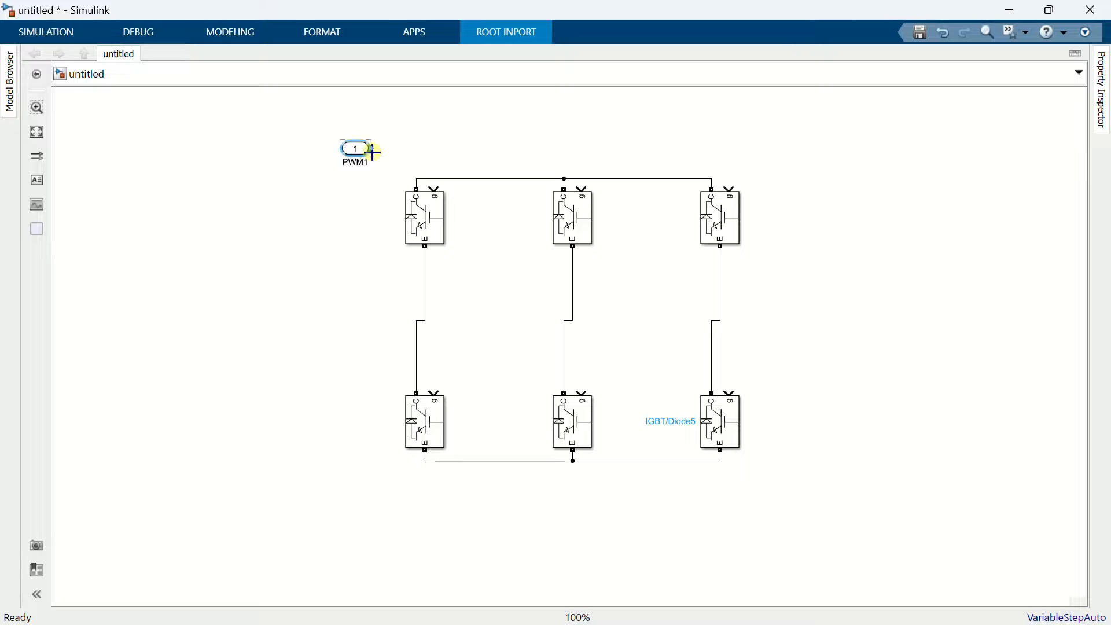
# - Wire PWM1 to the gate of the first leg's upper IGBT, and add PWM2 and PWM3 inports for its lower IGBT and the second leg's upper IGBT
pyautogui.moveTo(372, 148); pyautogui.dragTo(434, 188)
pyautogui.moveTo(351, 155)
pyautogui.mouseDown()
pyautogui.moveTo(349, 359)
pyautogui.moveTo(419, 374)
pyautogui.moveTo(434, 392)
pyautogui.mouseUp()
pyautogui.click(362, 366)
pyautogui.moveTo(362, 359)
pyautogui.mouseDown()
pyautogui.moveTo(519, 157)
pyautogui.moveTo(579, 186)
pyautogui.mouseUp()
pyautogui.click(545, 156)
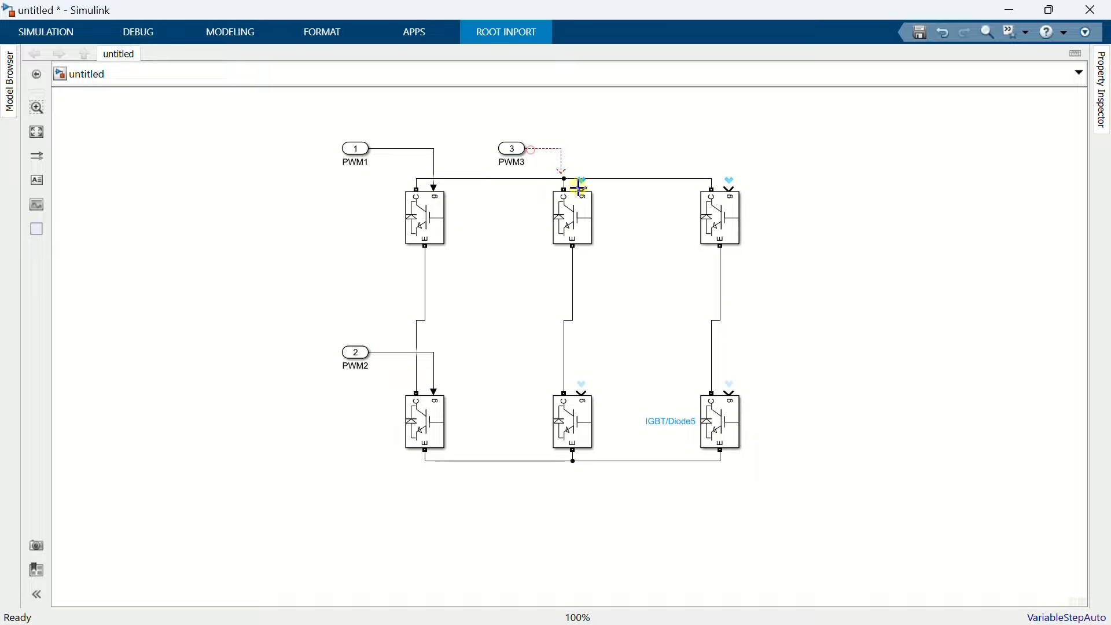
# - Copy the inport as PWM4, PWM5 and PWM6, wiring them to the second leg's lower IGBT and the third leg's upper and lower IGBT gates
pyautogui.moveTo(513, 149)
pyautogui.mouseDown()
pyautogui.moveTo(519, 370)
pyautogui.moveTo(581, 394)
pyautogui.mouseUp()
pyautogui.click(536, 373)
pyautogui.moveTo(513, 362); pyautogui.dragTo(730, 188)
pyautogui.click(710, 164)
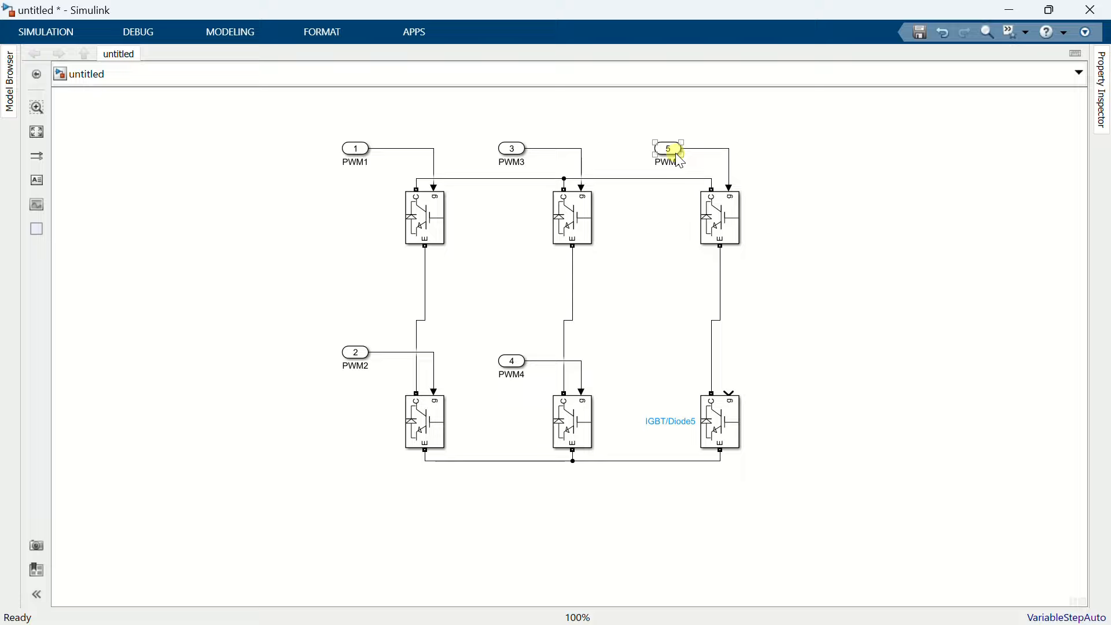
pyautogui.moveTo(681, 161)
pyautogui.mouseDown()
pyautogui.moveTo(670, 182)
pyautogui.moveTo(662, 367)
pyautogui.moveTo(724, 388)
pyautogui.mouseUp()
pyautogui.click(683, 374)
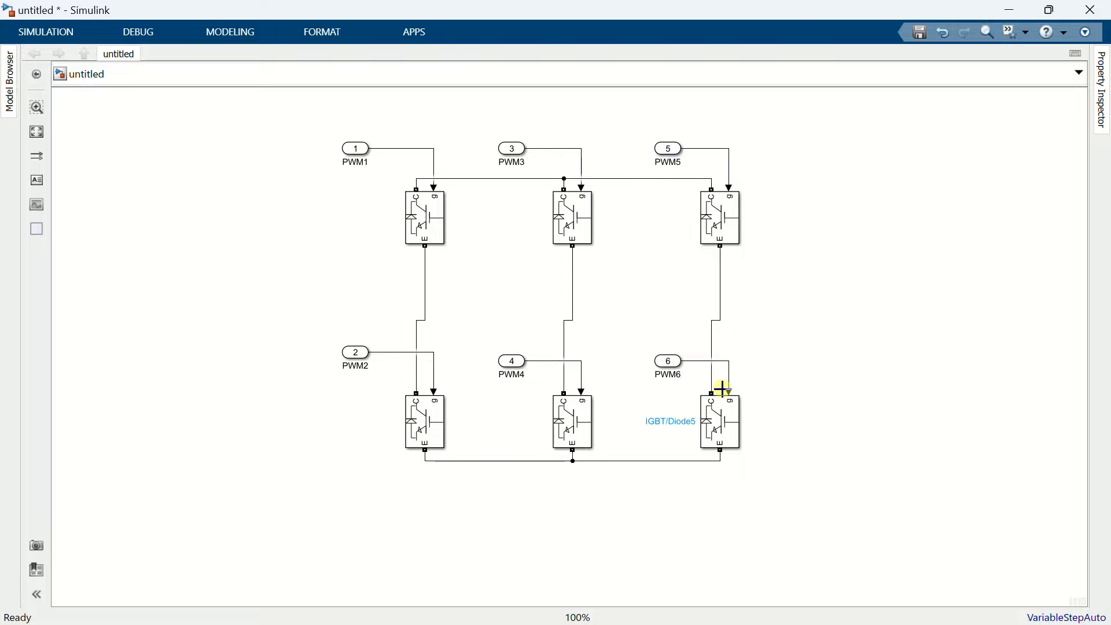
# - Add a Connection Port block beside the first inverter leg and name it VDC+
pyautogui.doubleClick(307, 282)
pyautogui.write('con')
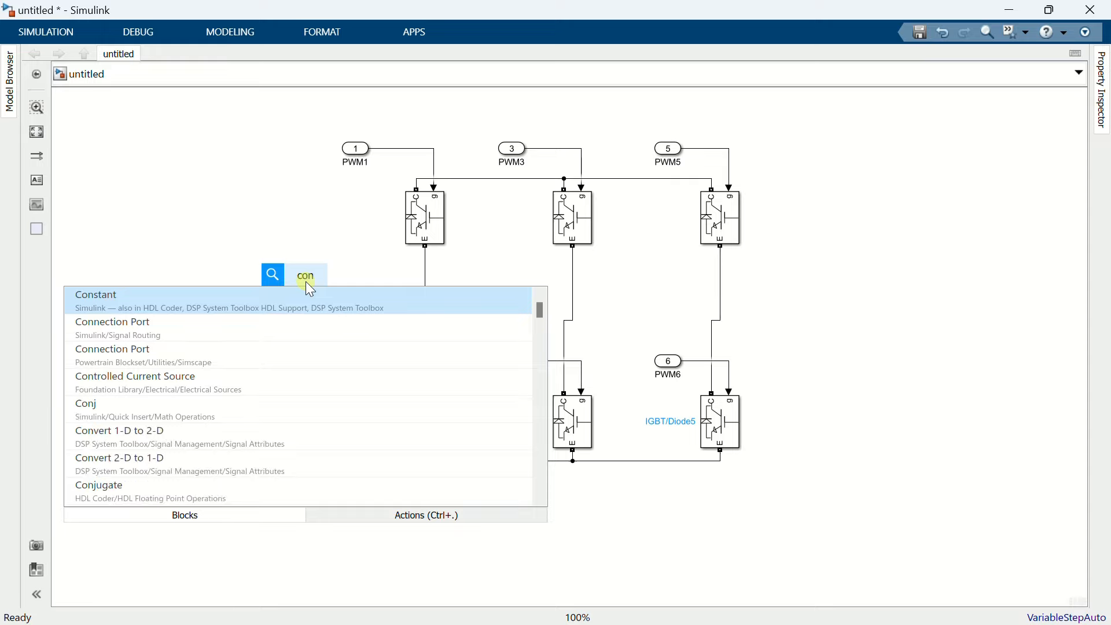
pyautogui.click(174, 327)
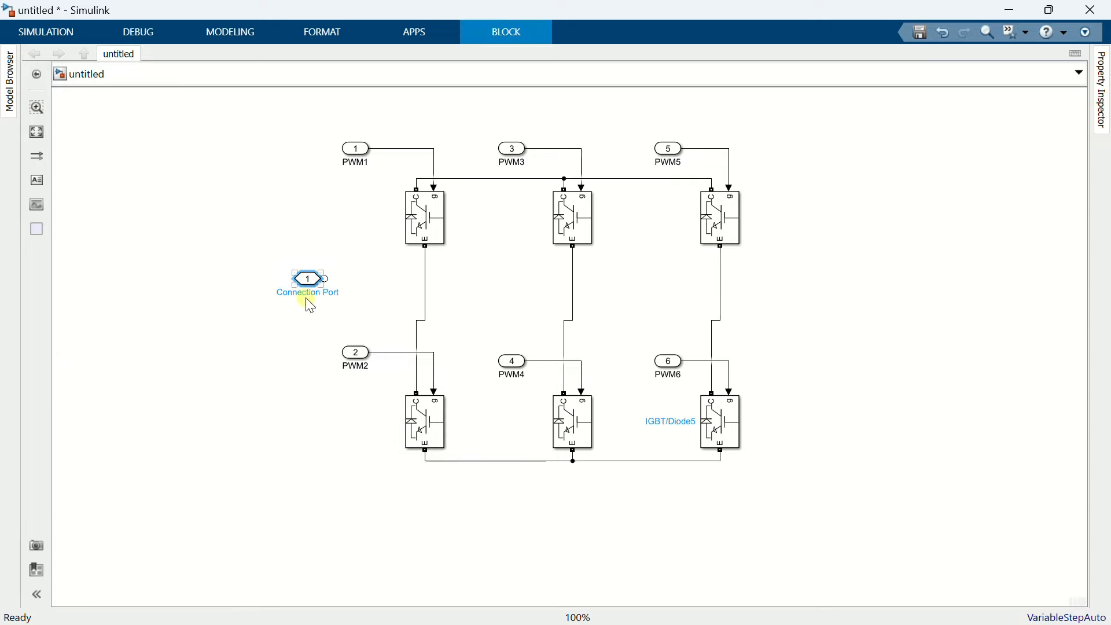
pyautogui.doubleClick(306, 296)
pyautogui.hotkey('ctrl', 'a')
pyautogui.press('BackSpace')
pyautogui.write('VDC')
pyautogui.click(309, 307)
# - Duplicate the port as VDC-, and wire VDC+ to the collector rail and VDC- to the emitter rail
pyautogui.click(313, 284)
pyautogui.moveTo(313, 283); pyautogui.dragTo(312, 396)
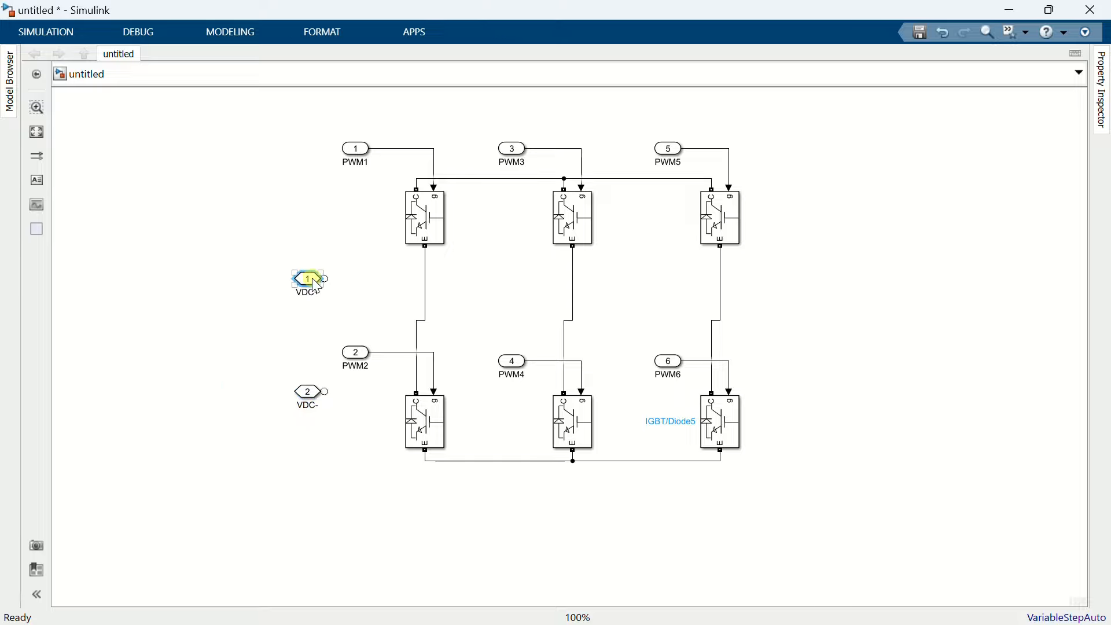
pyautogui.moveTo(309, 281)
pyautogui.mouseDown()
pyautogui.moveTo(314, 186)
pyautogui.moveTo(422, 179)
pyautogui.mouseUp()
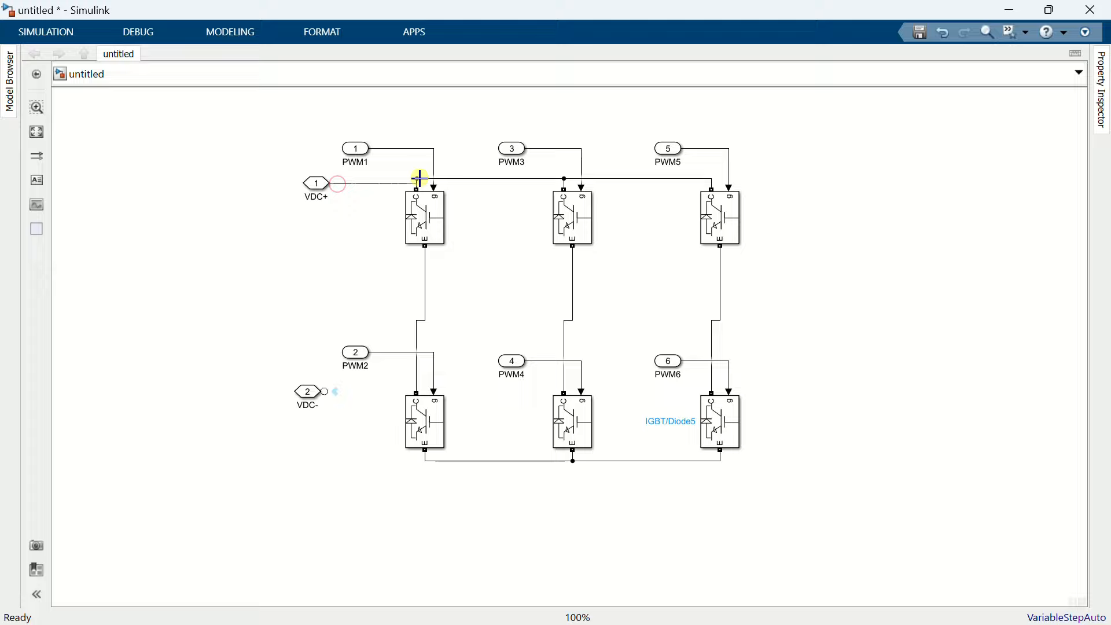
pyautogui.click(312, 396)
pyautogui.moveTo(315, 400)
pyautogui.mouseDown()
pyautogui.moveTo(315, 455)
pyautogui.moveTo(426, 462)
pyautogui.mouseUp()
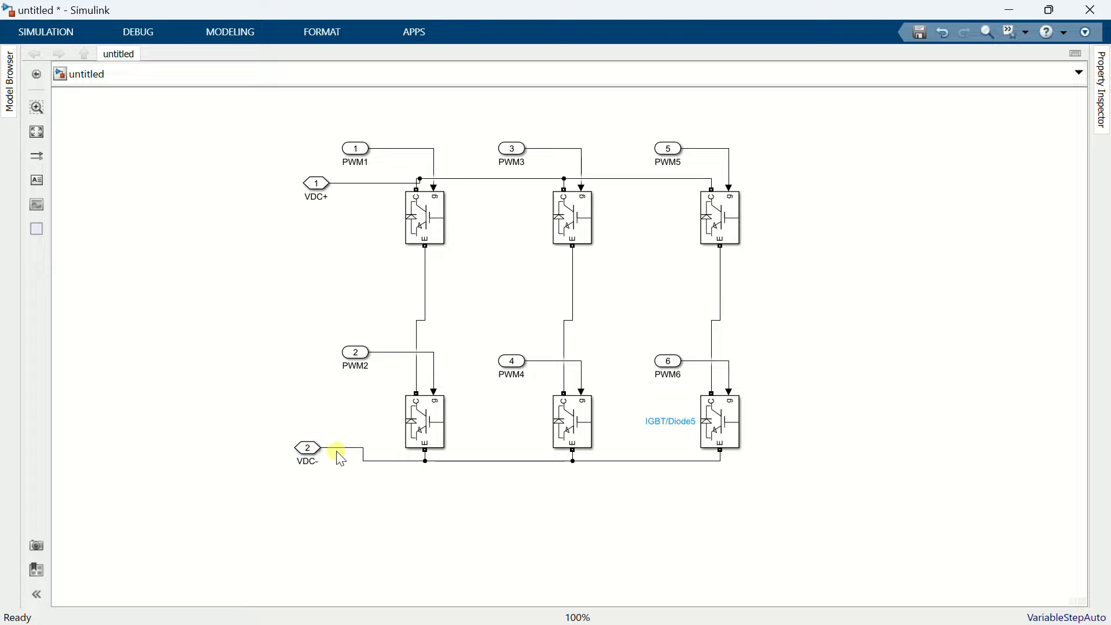
# - Copy a connection port into the space between the first two legs, name it VR, and rotate it 180 degrees
pyautogui.click(307, 457)
pyautogui.moveTo(306, 457); pyautogui.dragTo(491, 304)
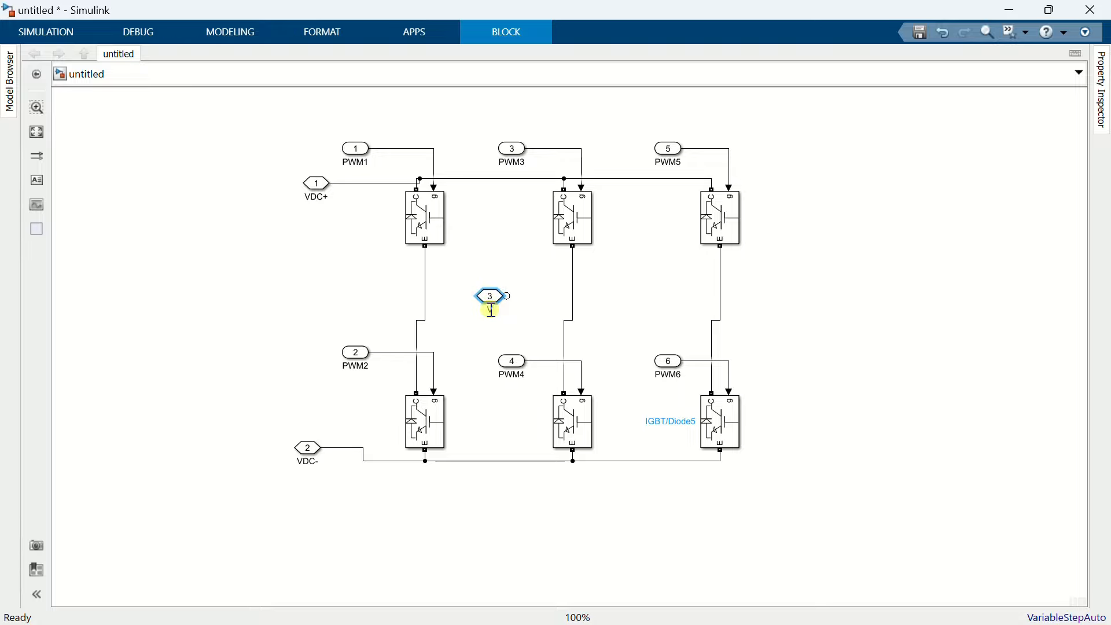
pyautogui.hotkey('ctrl', 'r')
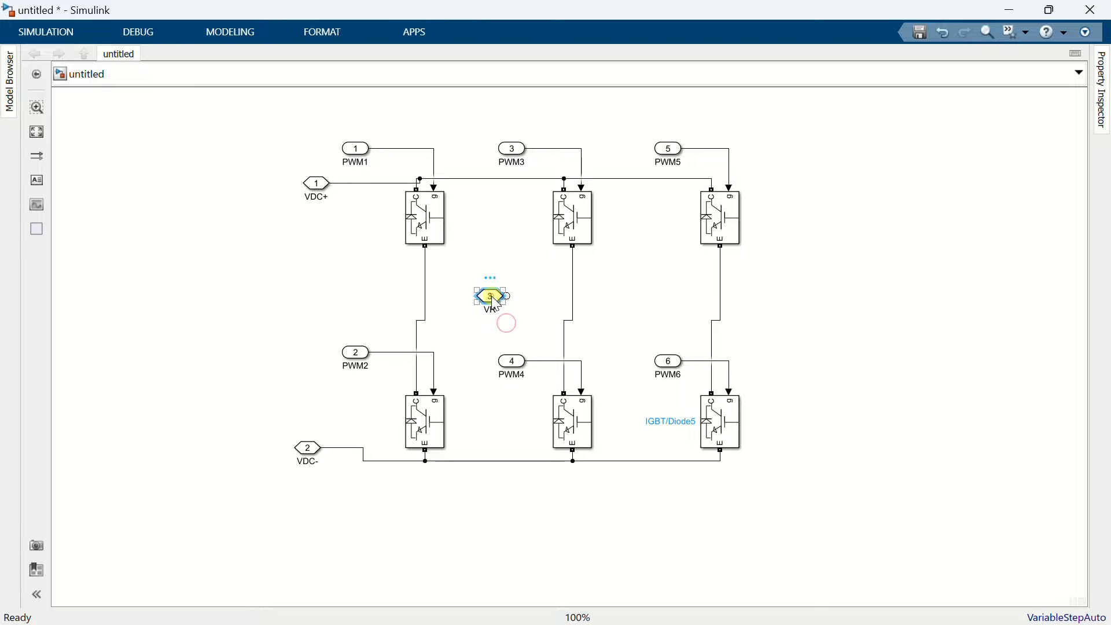
pyautogui.hotkey('ctrl', 'r')
# - Set the VR port's location on the parent subsystem to Right
pyautogui.doubleClick(493, 298)
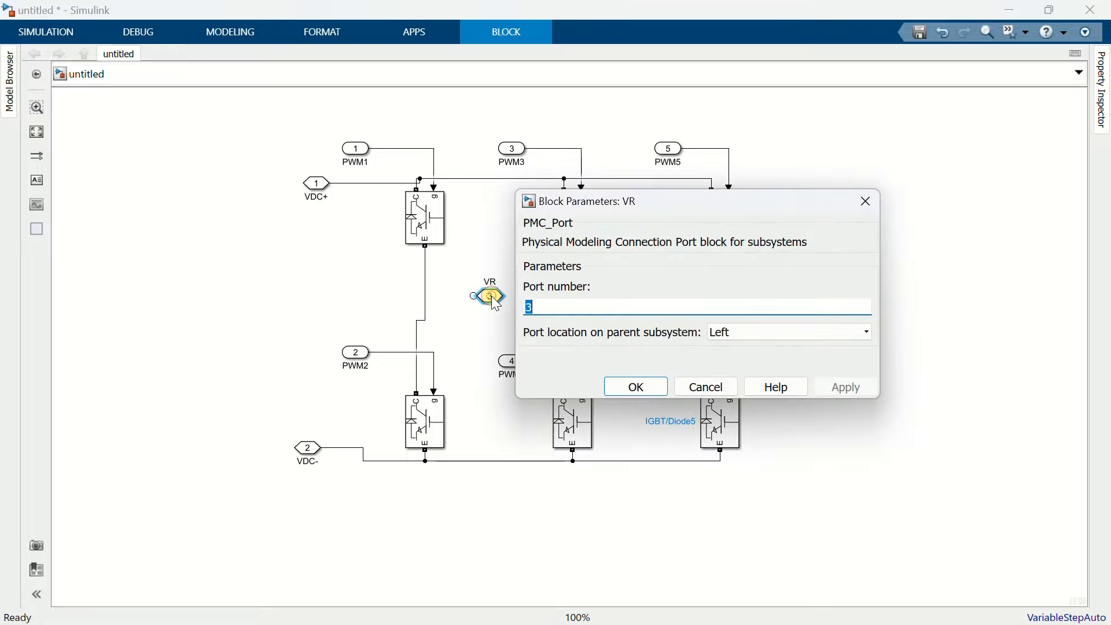
pyautogui.click(735, 333)
pyautogui.click(728, 362)
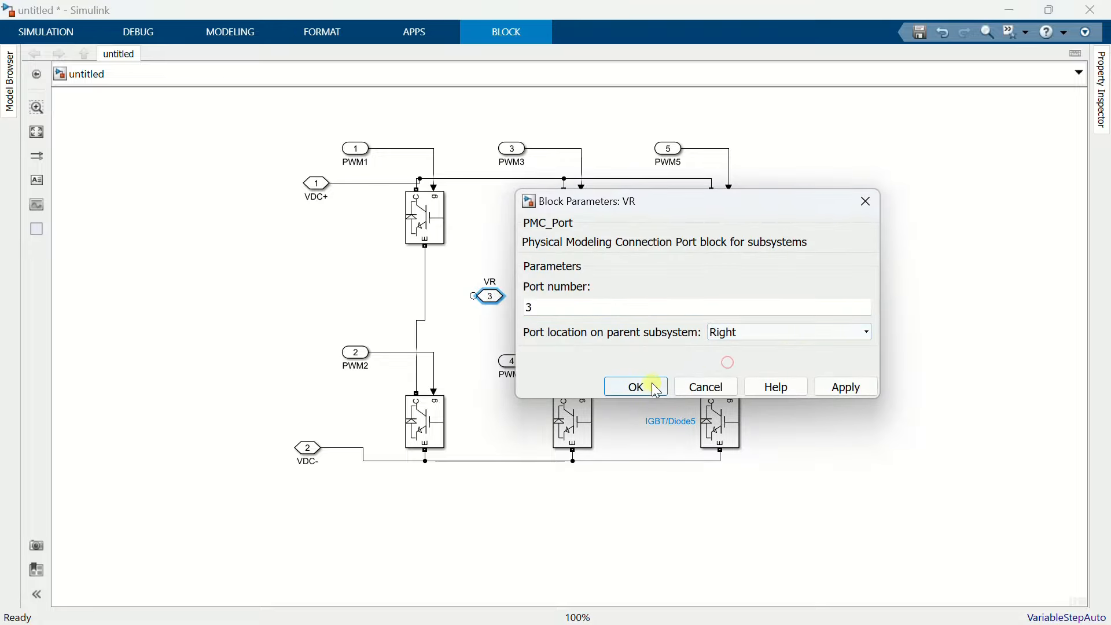
pyautogui.click(652, 383)
# - Wire VR to the first leg's midpoint, and duplicate it as VY connected to the second leg's midpoint
pyautogui.moveTo(472, 297); pyautogui.dragTo(620, 297)
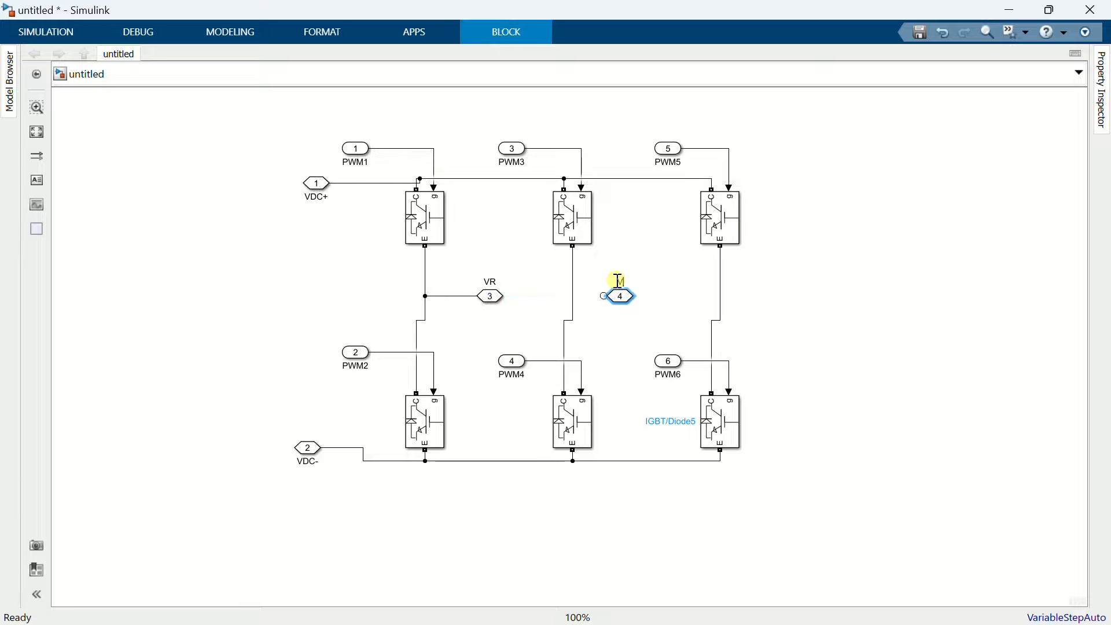
pyautogui.moveTo(608, 299); pyautogui.dragTo(573, 296)
pyautogui.doubleClick(616, 301)
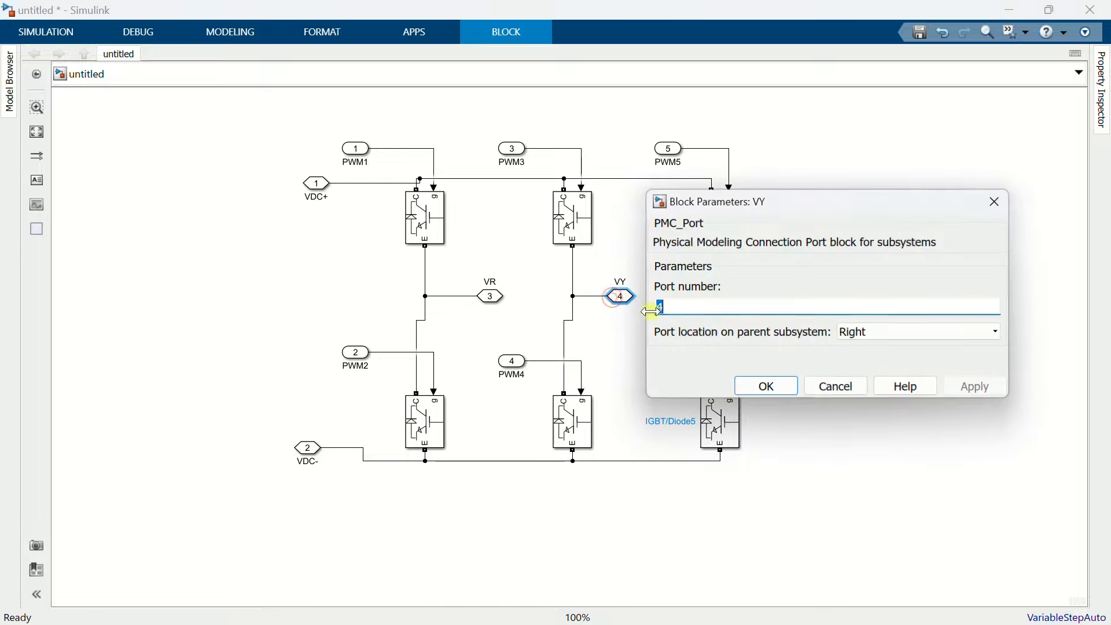
pyautogui.click(767, 387)
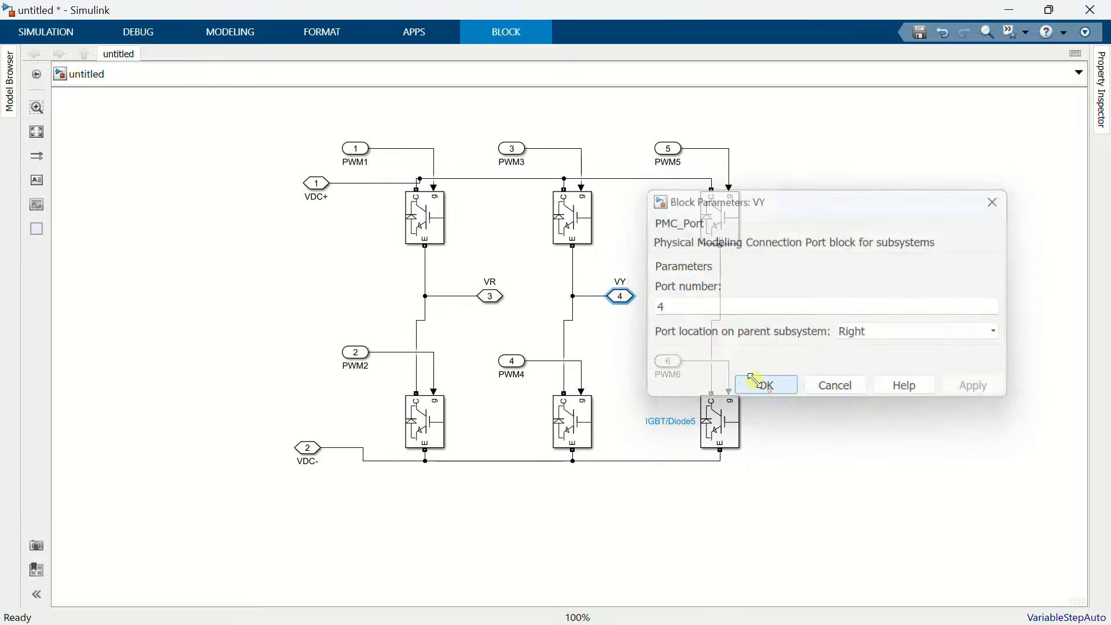
# - Duplicate the VY port, wire the copy to the third leg's midpoint, and rename it VB
pyautogui.moveTo(621, 296)
pyautogui.mouseDown()
pyautogui.moveTo(759, 278)
pyautogui.moveTo(782, 301)
pyautogui.moveTo(721, 296)
pyautogui.mouseUp()
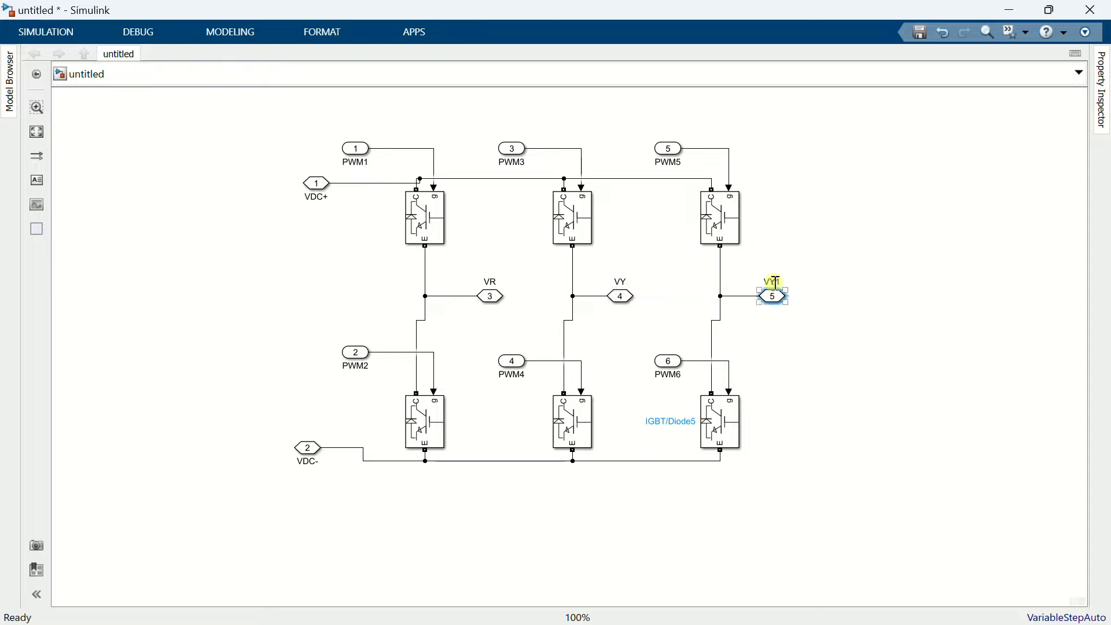
pyautogui.doubleClick(776, 282)
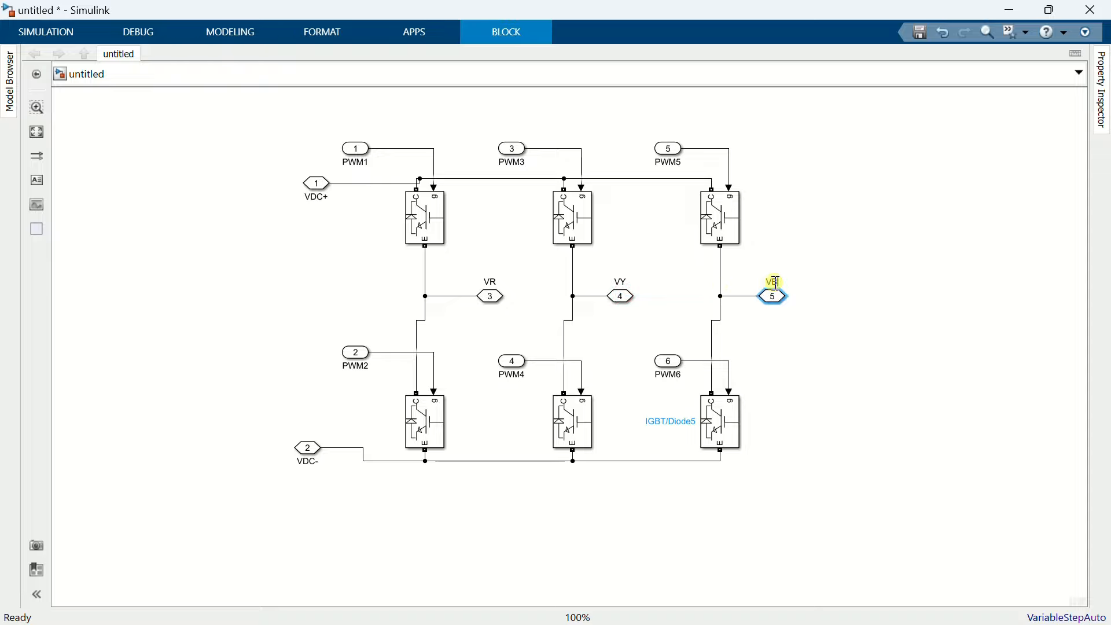
pyautogui.click(782, 301)
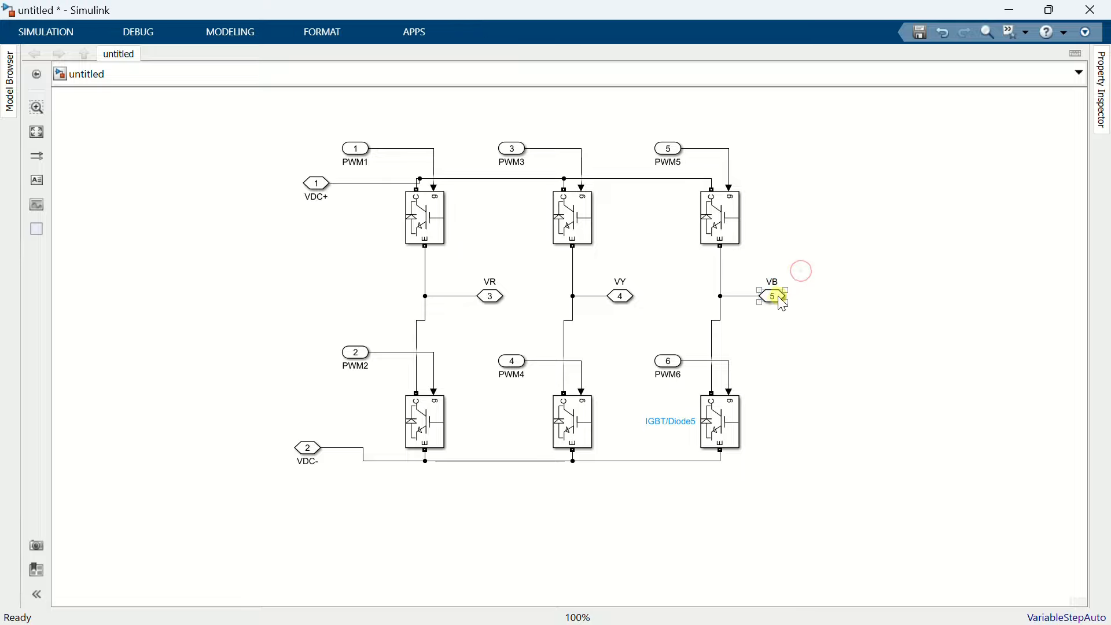
pyautogui.doubleClick(779, 304)
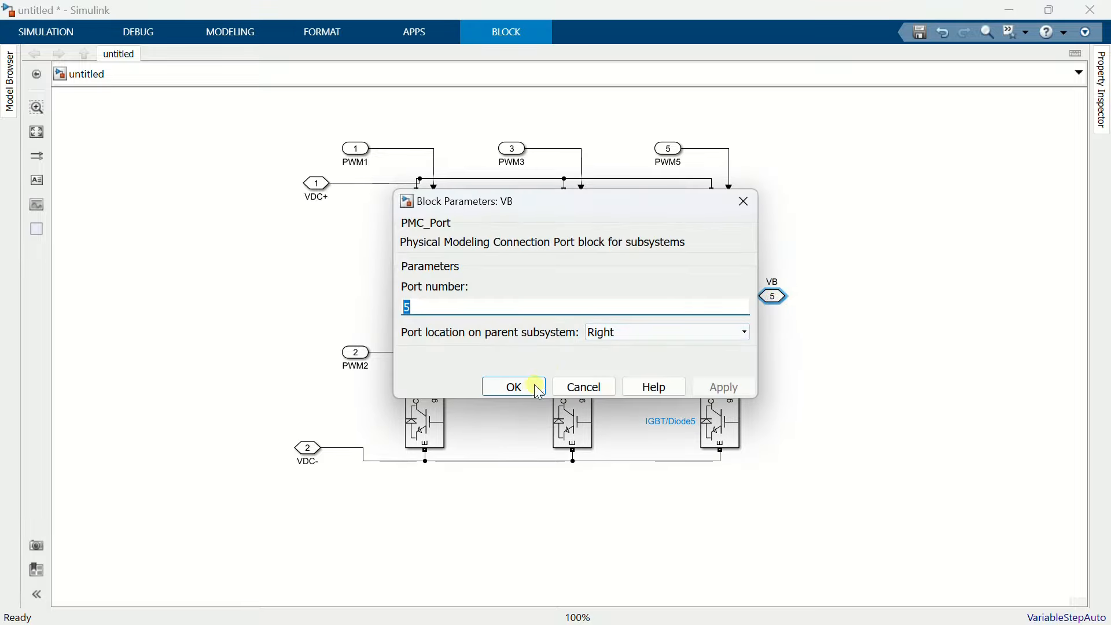
pyautogui.click(532, 386)
# - Select the whole inverter circuit with its ports and create a subsystem from it
pyautogui.moveTo(207, 105); pyautogui.dragTo(819, 489)
pyautogui.rightClick(731, 416)
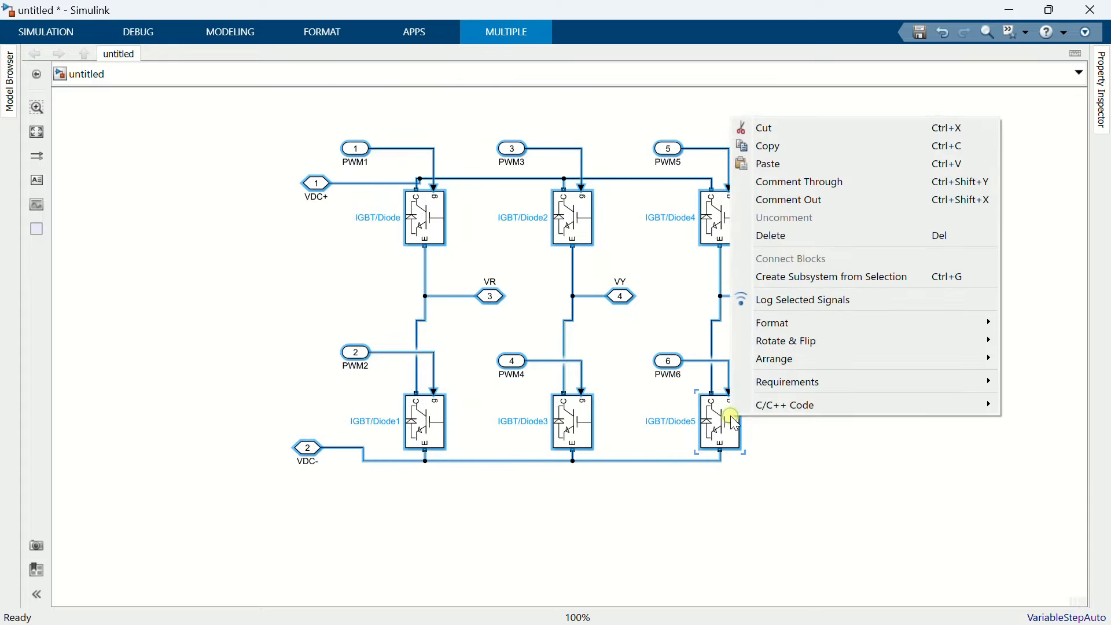
pyautogui.click(812, 278)
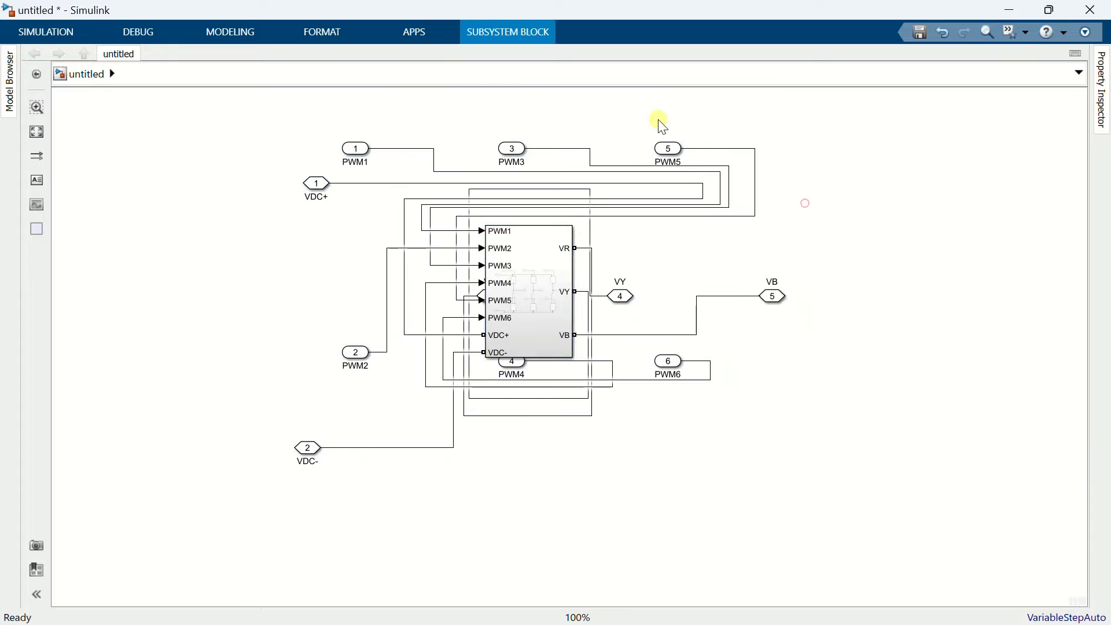
# - Delete all the leftover PWM, VDC and phase ports and lines outside the subsystem, moving the subsystem clear of them
pyautogui.moveTo(631, 130); pyautogui.dragTo(772, 424)
pyautogui.press('Delete')
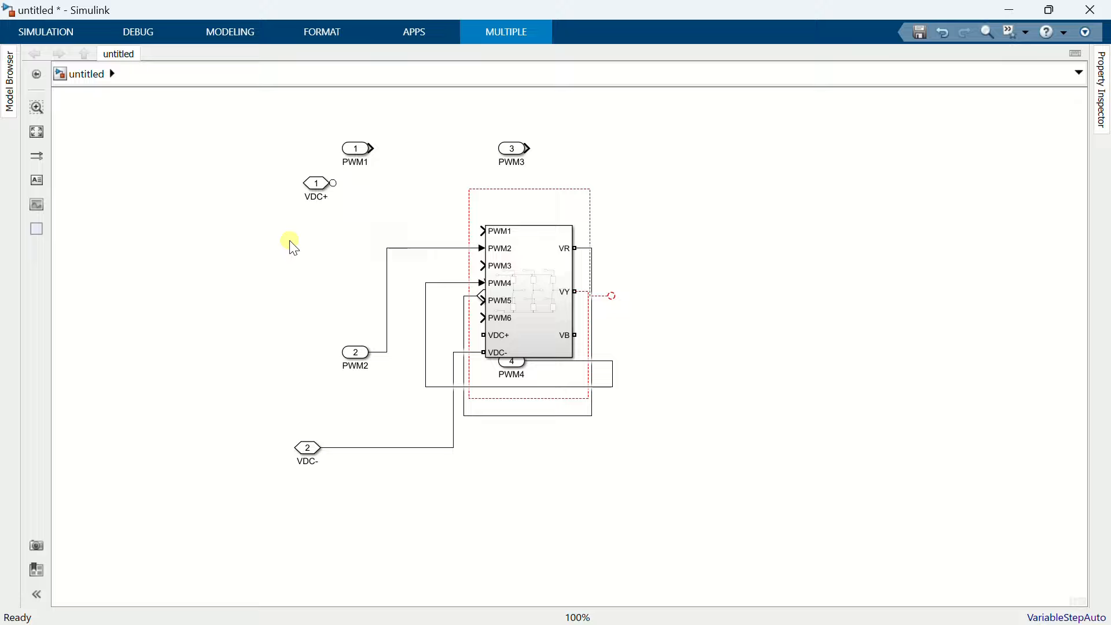
pyautogui.moveTo(300, 155); pyautogui.dragTo(427, 488)
pyautogui.press('Delete')
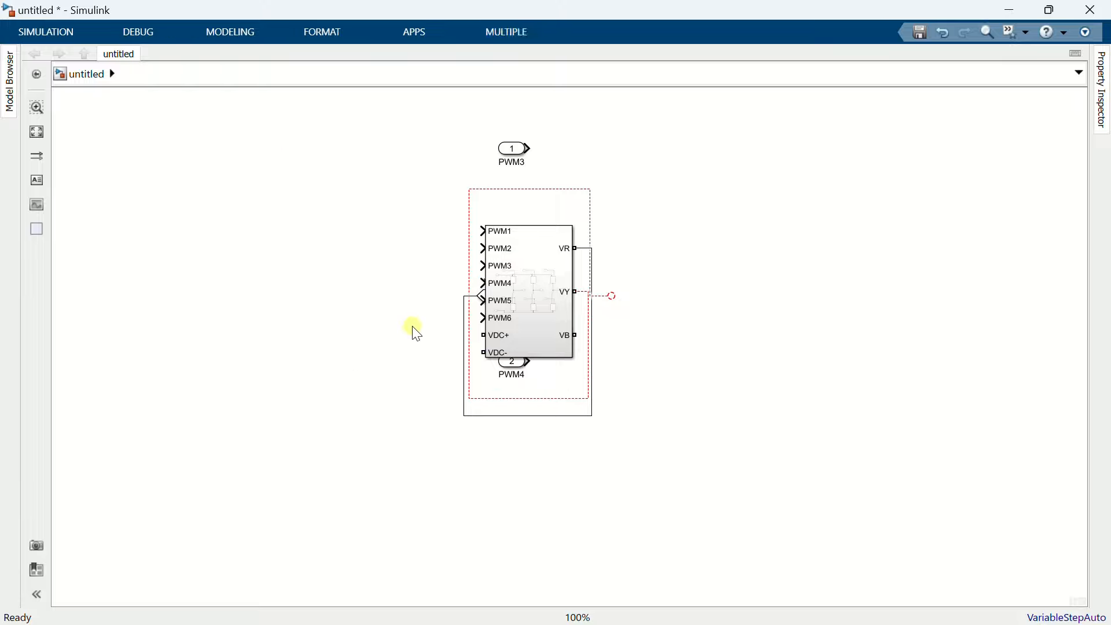
pyautogui.moveTo(411, 321); pyautogui.dragTo(471, 422)
pyautogui.press('Delete')
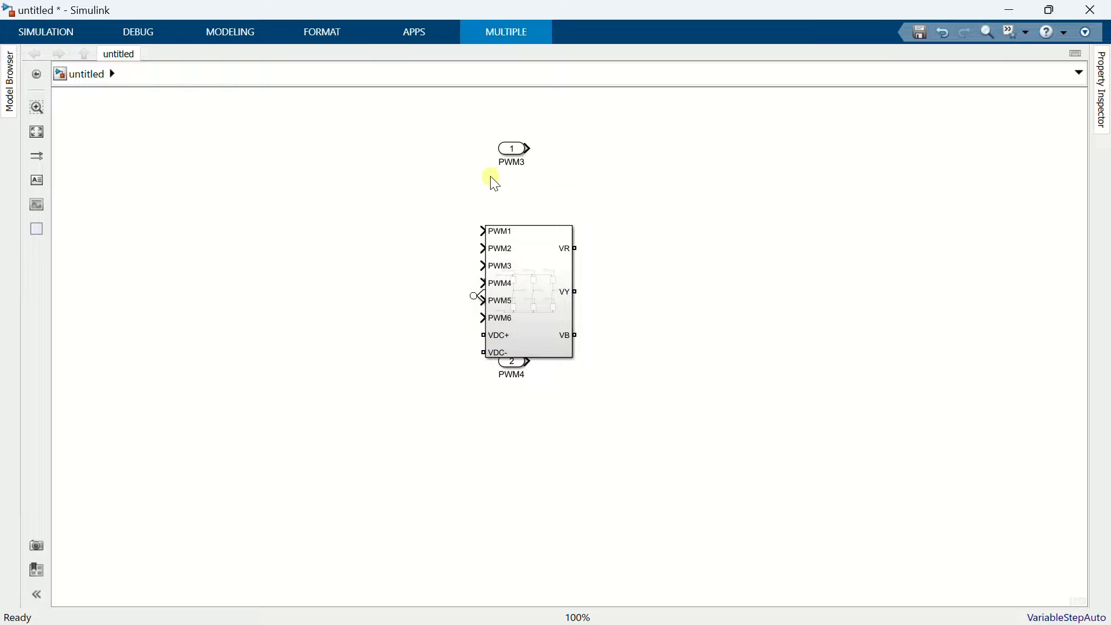
pyautogui.click(520, 157)
pyautogui.press('Delete')
pyautogui.moveTo(528, 263); pyautogui.dragTo(390, 241)
pyautogui.moveTo(471, 255); pyautogui.dragTo(579, 397)
pyautogui.press('Delete')
# - Enlarge the subsystem block slightly and move it to the upper-left area of the canvas
pyautogui.click(421, 304)
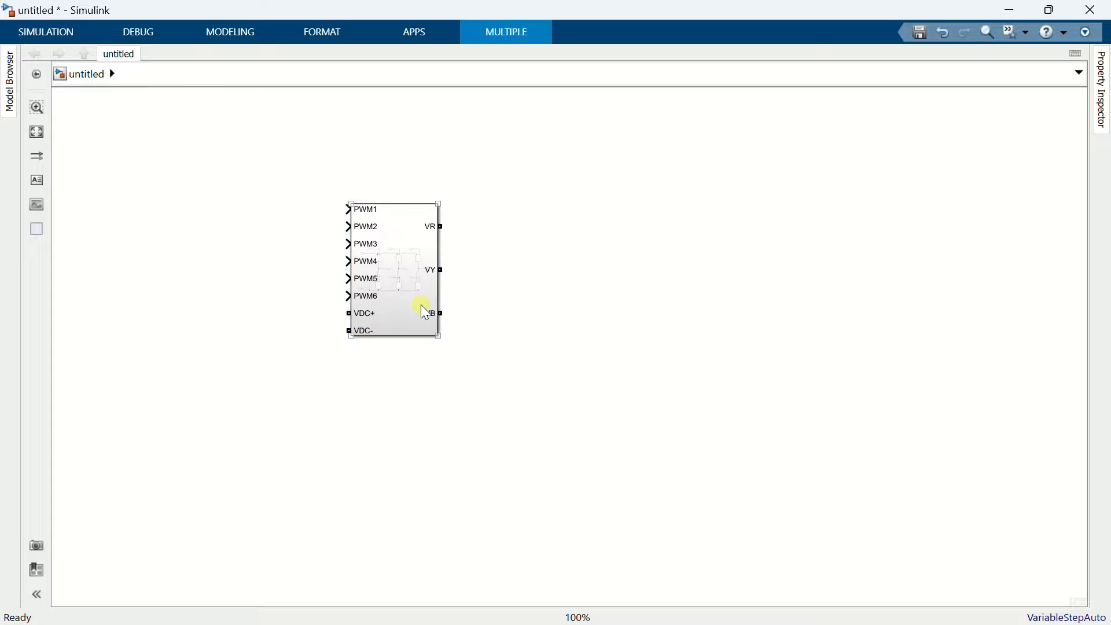
pyautogui.moveTo(431, 334); pyautogui.dragTo(466, 423)
pyautogui.moveTo(431, 335); pyautogui.dragTo(246, 272)
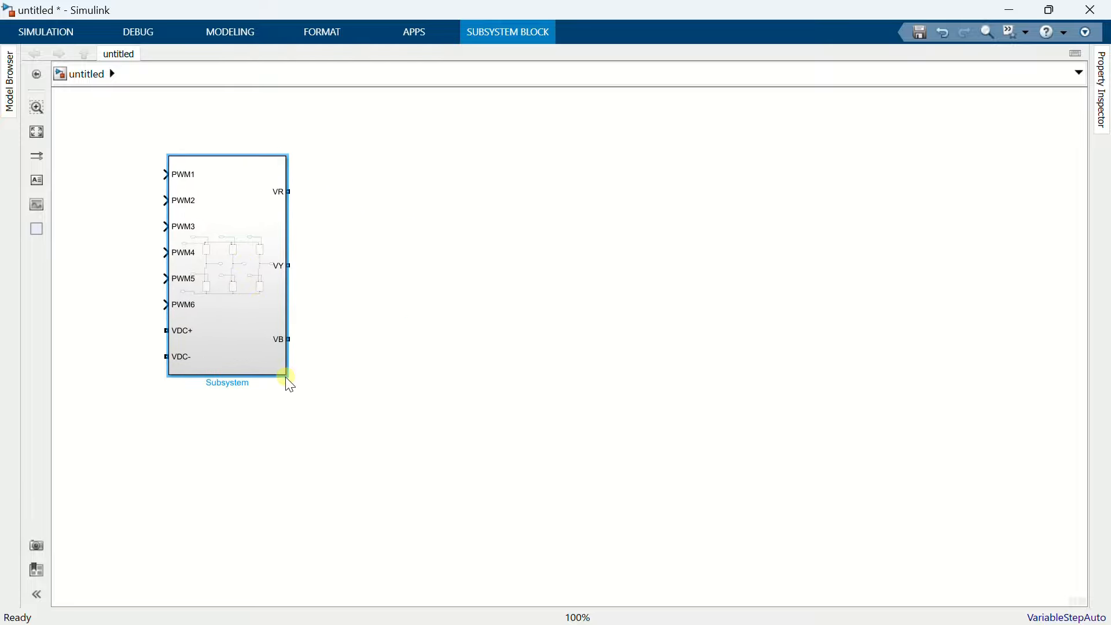
pyautogui.moveTo(286, 373); pyautogui.dragTo(262, 305)
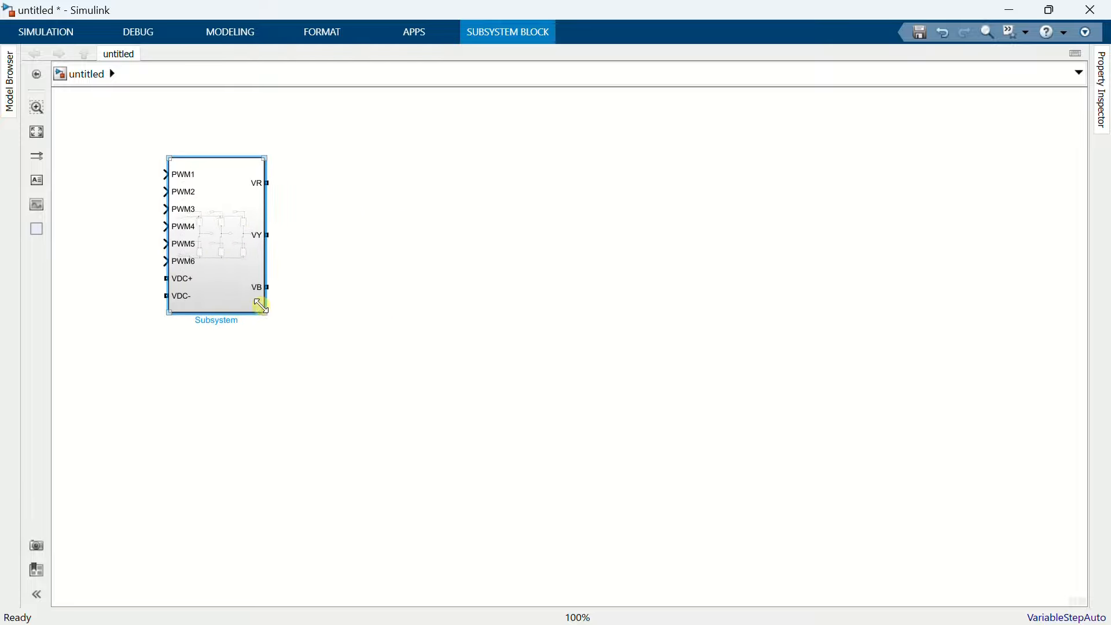
# - Add a Specialized Power Systems DC Voltage Source and wire it across the subsystem's VDC+ and VDC- ports
pyautogui.doubleClick(362, 318)
pyautogui.write('dc v')
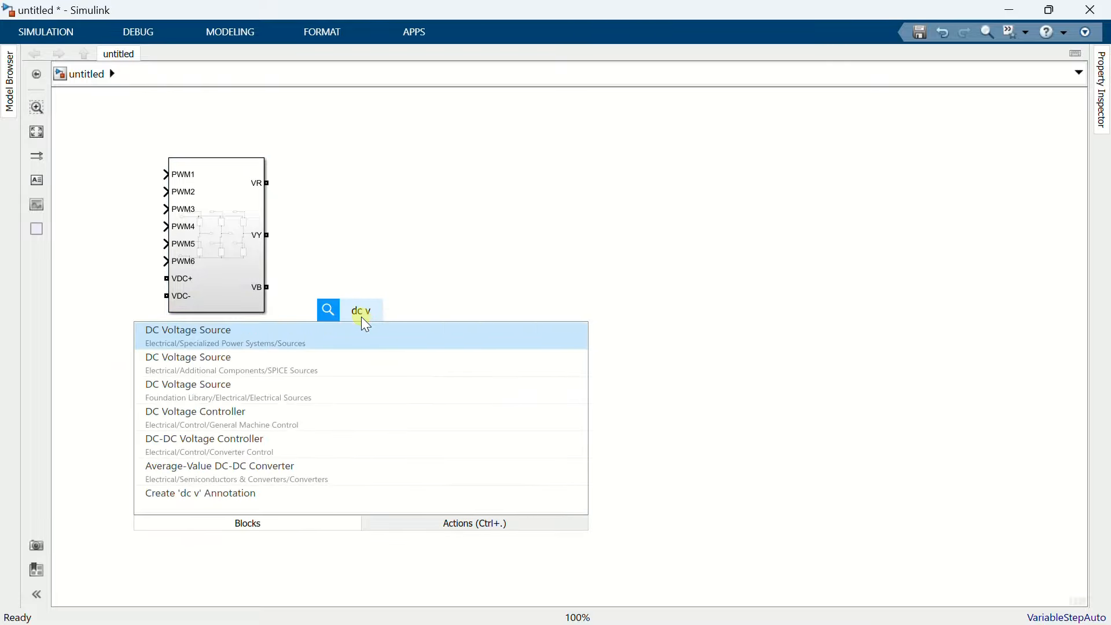
pyautogui.press('Return')
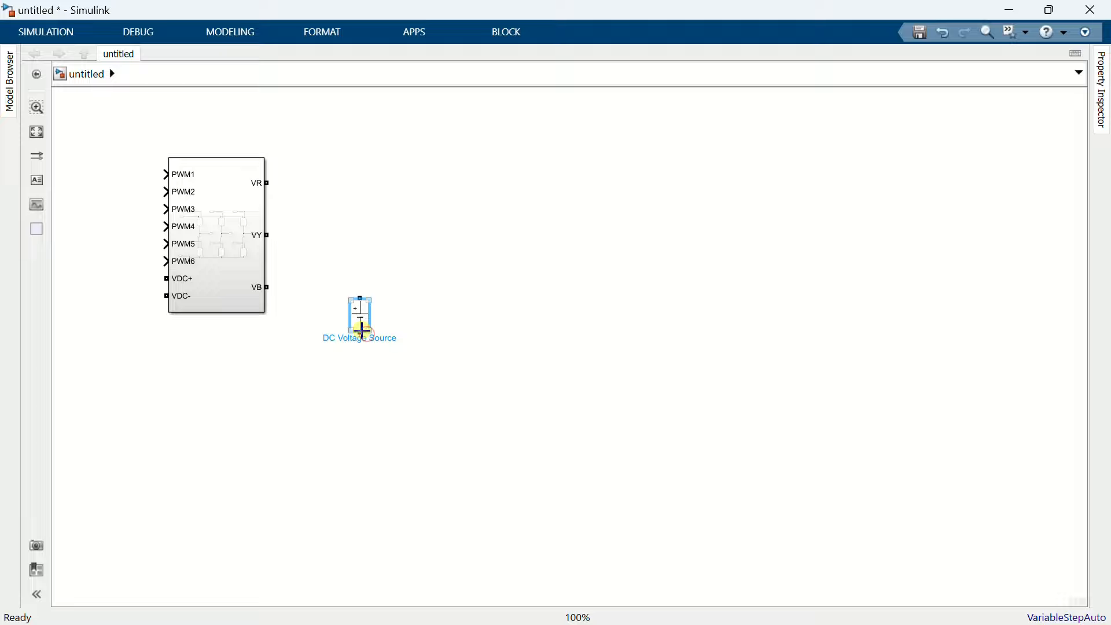
pyautogui.moveTo(364, 326); pyautogui.dragTo(166, 279)
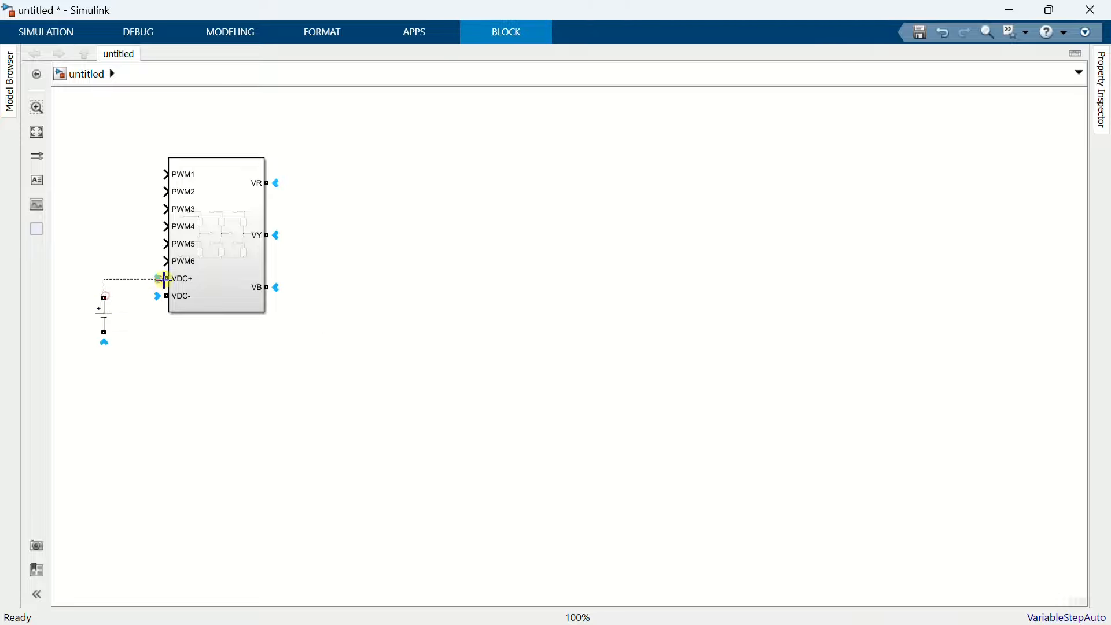
pyautogui.click(130, 318)
pyautogui.moveTo(105, 334); pyautogui.dragTo(165, 297)
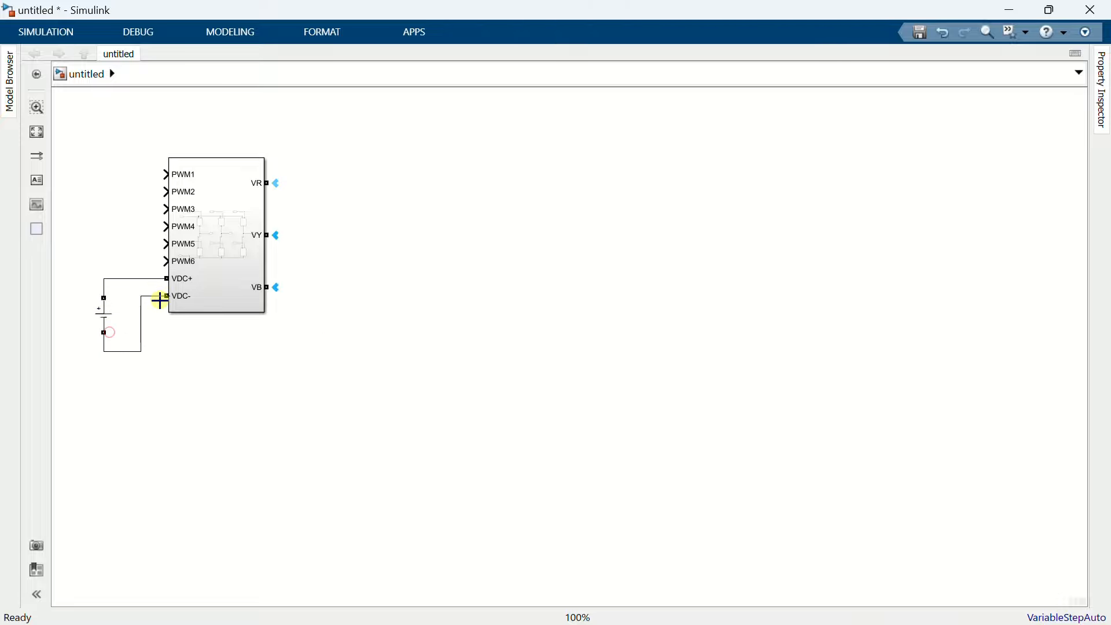
# - Set the DC Voltage Source amplitude to 800 V
pyautogui.click(106, 324)
pyautogui.doubleClick(104, 317)
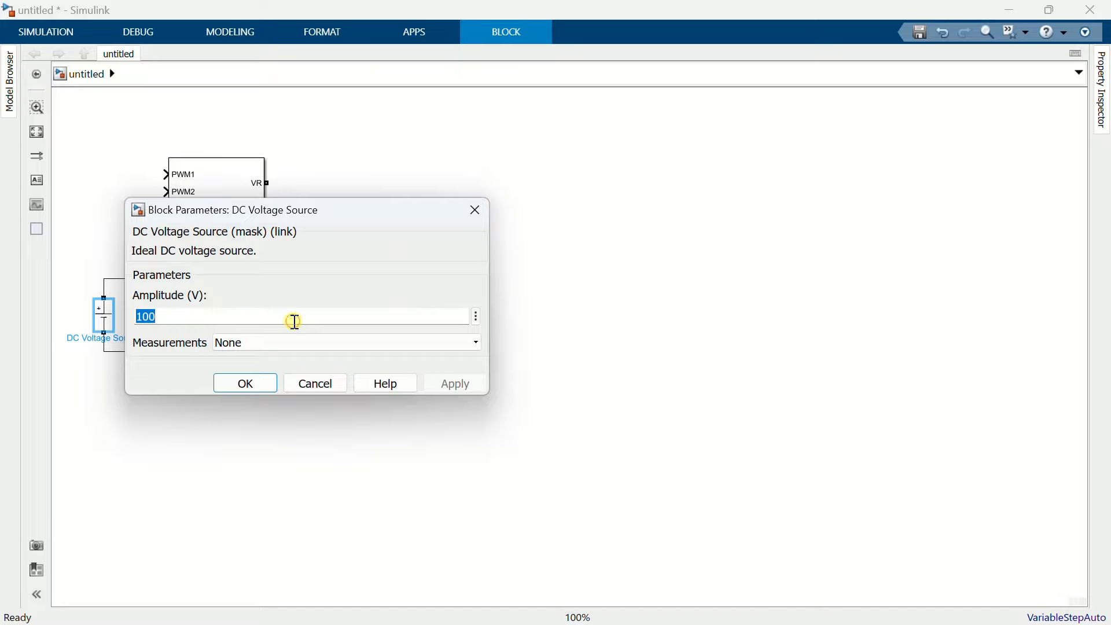
pyautogui.write('800')
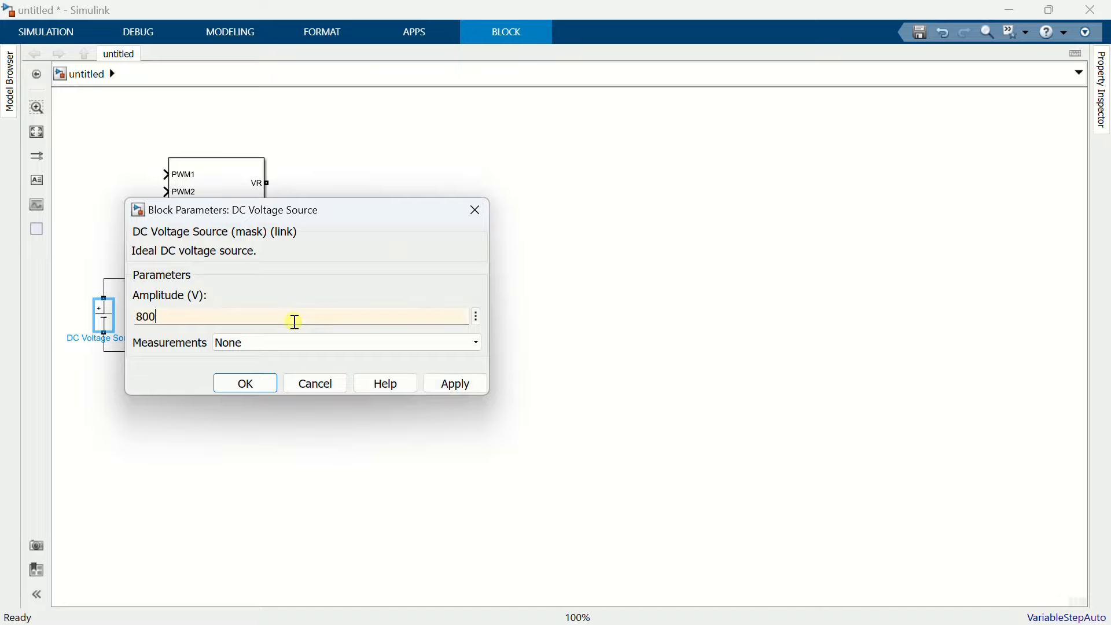
pyautogui.click(248, 383)
# - Add a From block to the empty canvas beside the subsystem and resize it into a flatter, wider shape
pyautogui.click(380, 220)
pyautogui.doubleClick(380, 220)
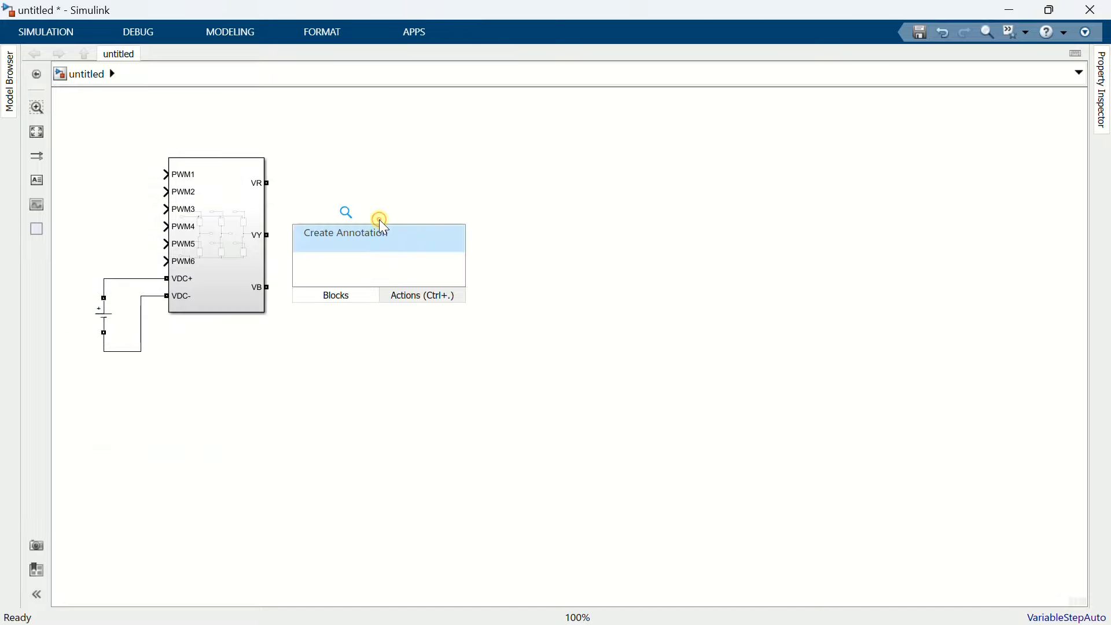
pyautogui.write('from')
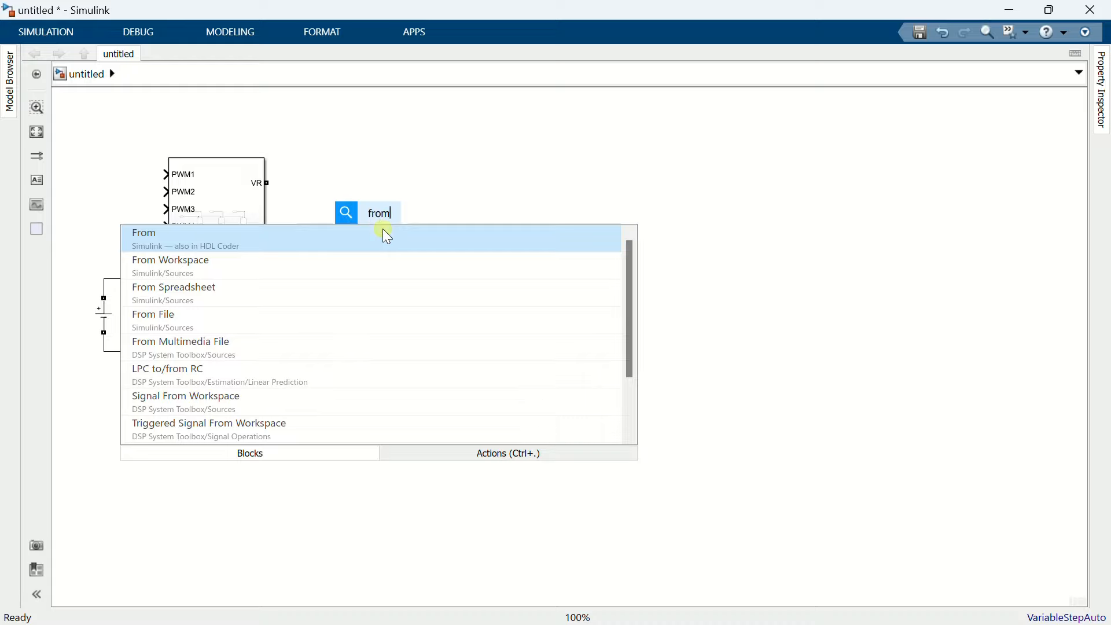
pyautogui.click(383, 230)
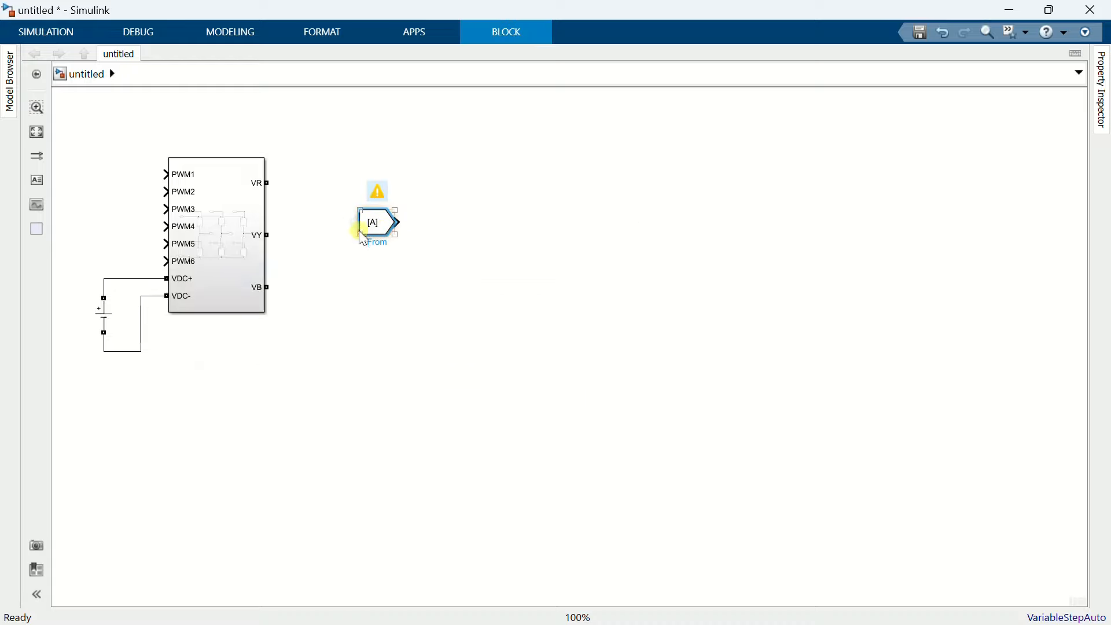
pyautogui.moveTo(361, 233); pyautogui.dragTo(352, 228)
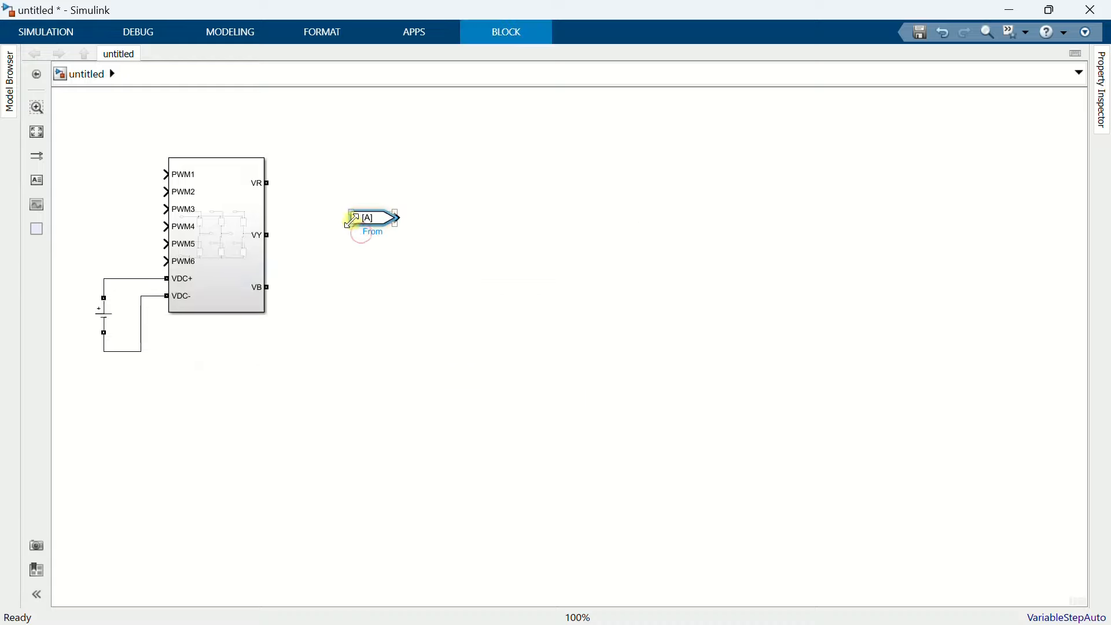
# - Set the From block's Goto tag to PWM1
pyautogui.click(370, 219)
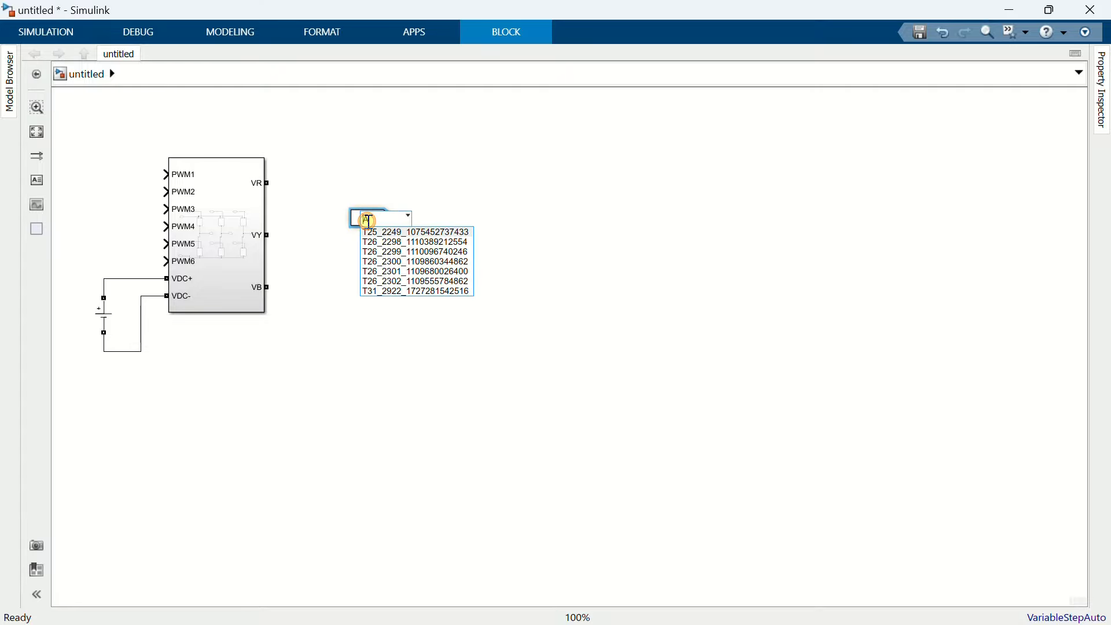
pyautogui.doubleClick(369, 219)
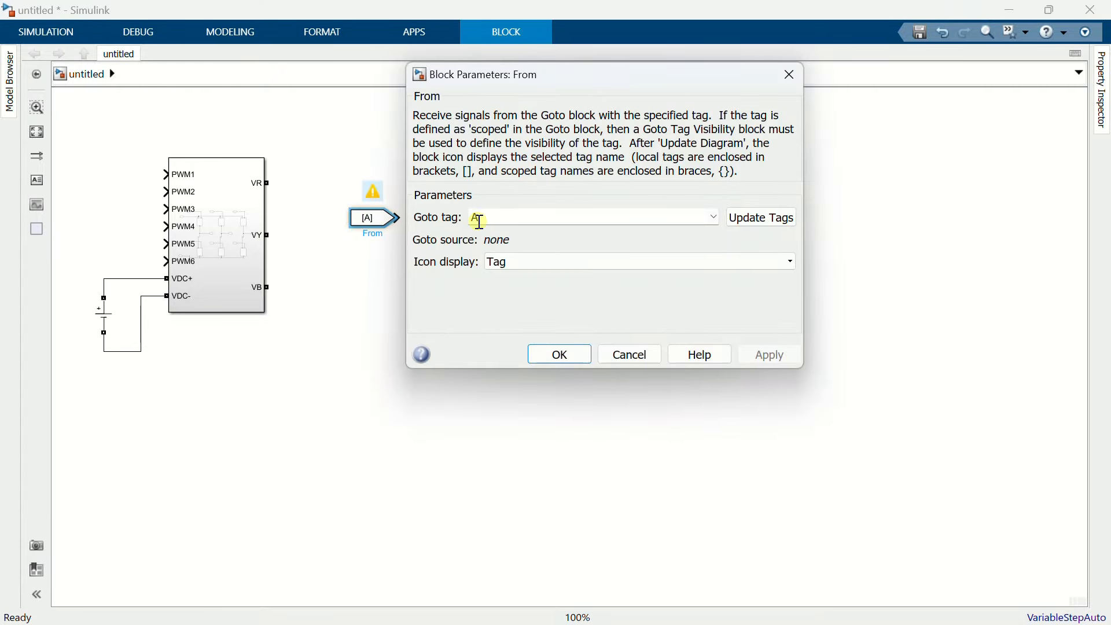
pyautogui.write('PWM1')
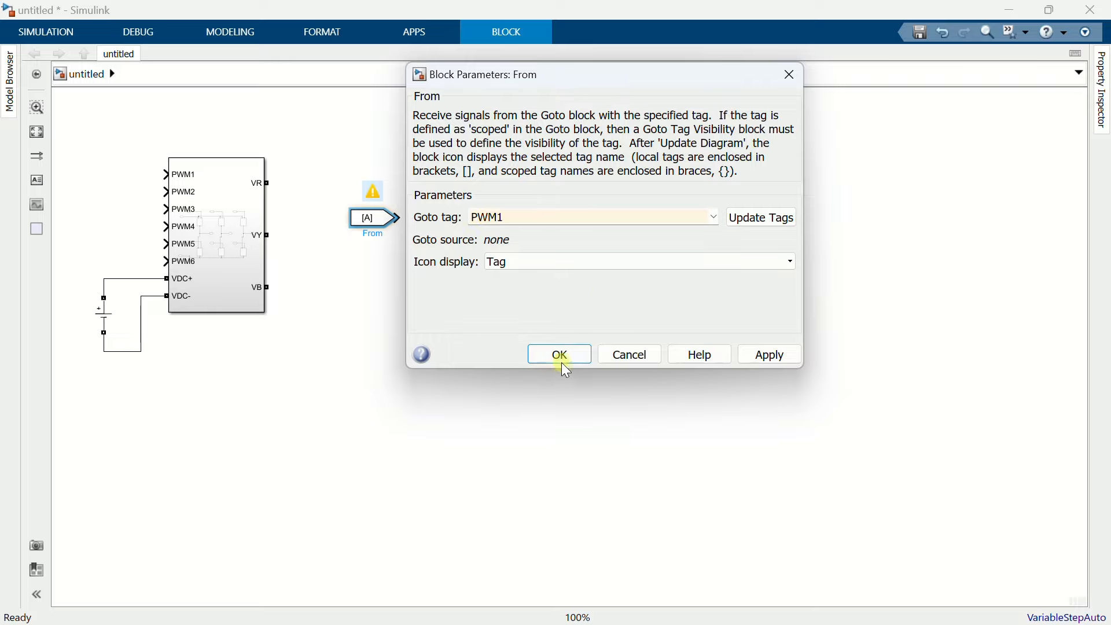
pyautogui.click(560, 357)
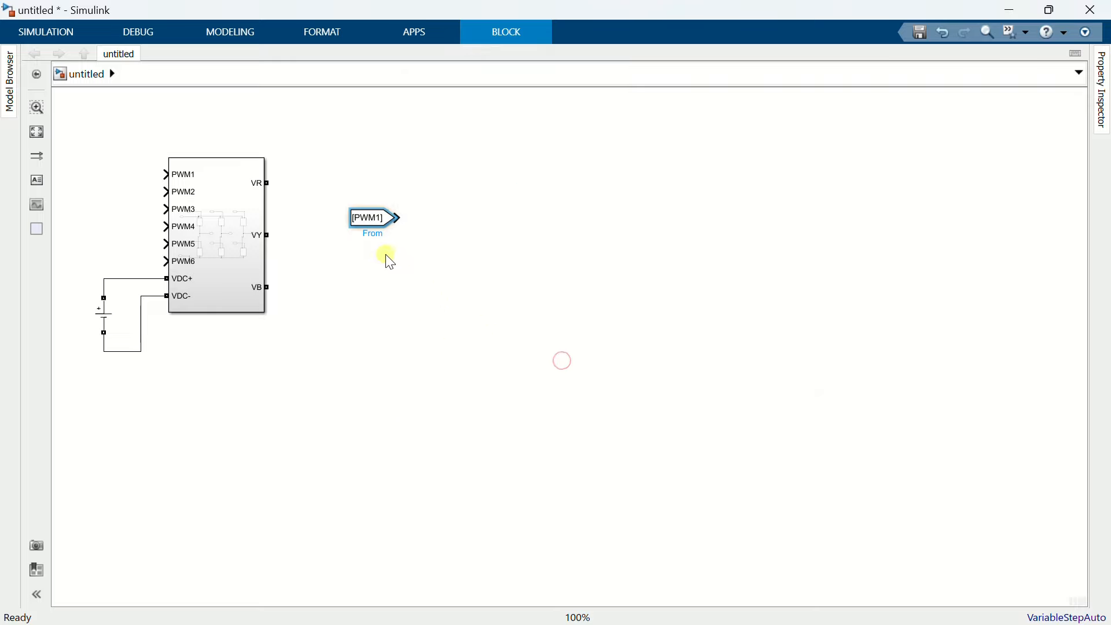
# - Connect the From block to the subsystem's PWM1 input and feed the PWM2 input from a copy with Goto tag PWM2
pyautogui.moveTo(368, 218); pyautogui.dragTo(166, 192)
pyautogui.doubleClick(120, 196)
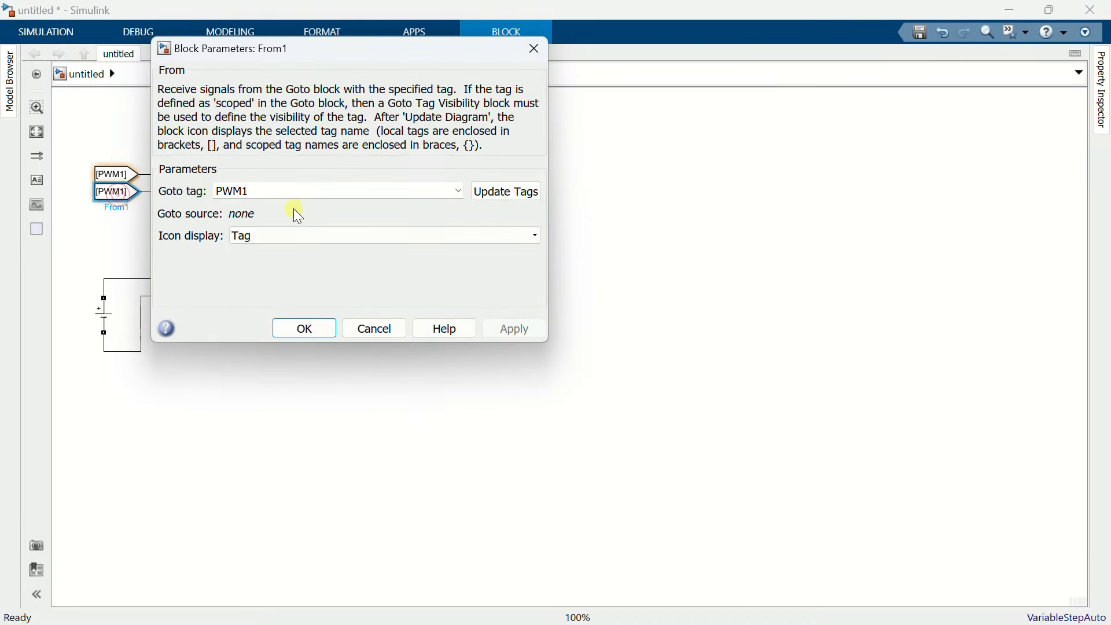
pyautogui.doubleClick(293, 192)
pyautogui.click(293, 192)
pyautogui.press('BackSpace')
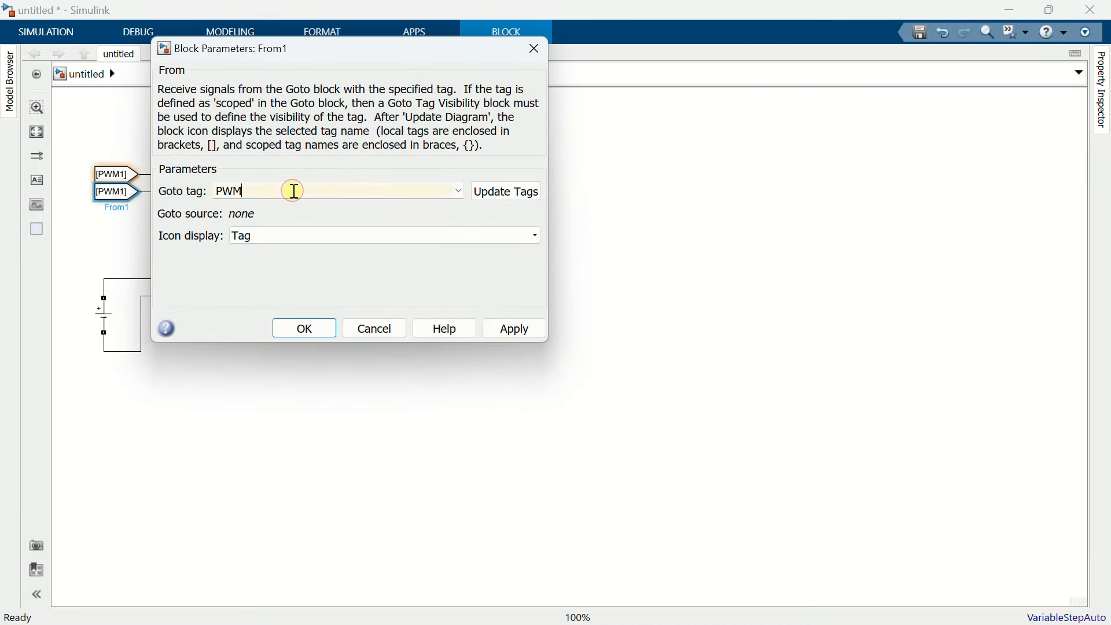
pyautogui.click(302, 328)
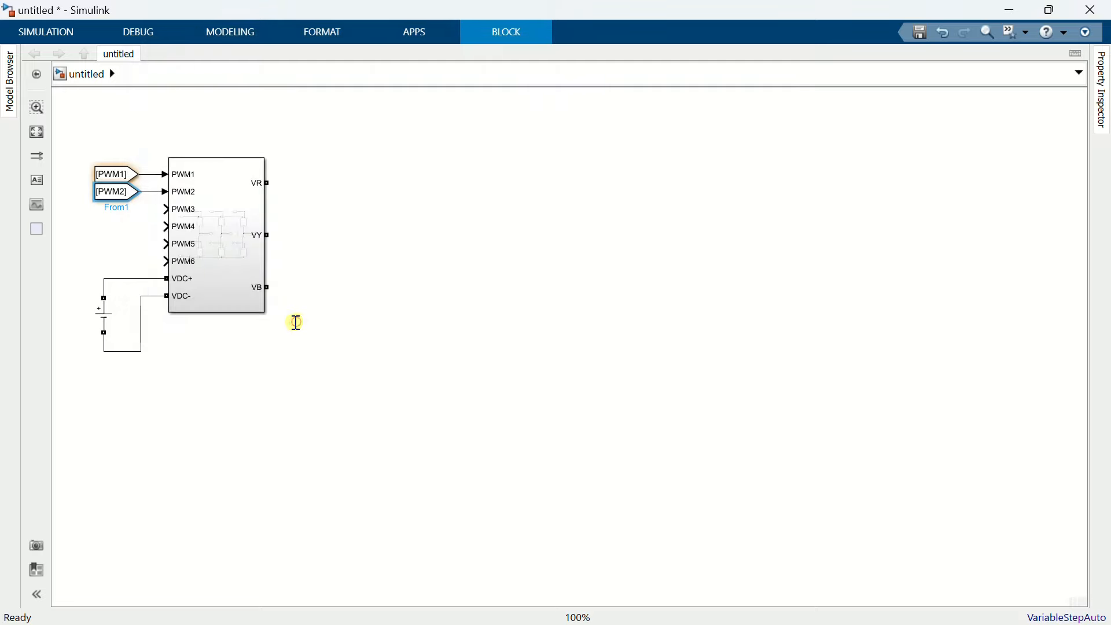
# - Duplicate the From block for the subsystem's PWM3 input, wire it, and set its Goto tag to PWM3
pyautogui.moveTo(108, 219); pyautogui.dragTo(117, 212)
pyautogui.click(126, 206)
pyautogui.click(101, 212)
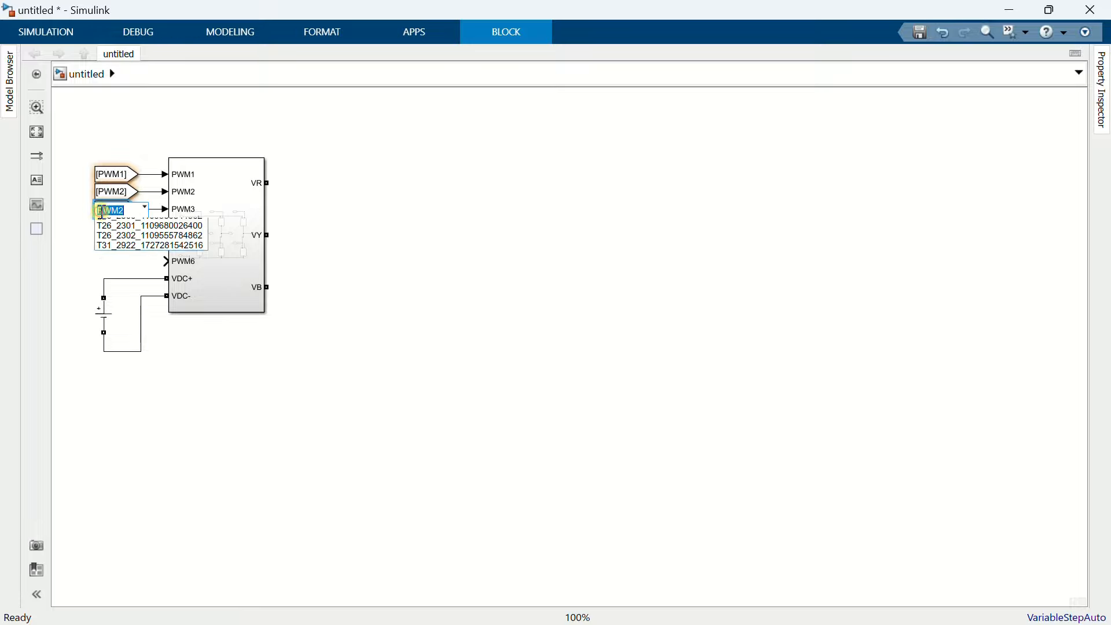
pyautogui.click(111, 210)
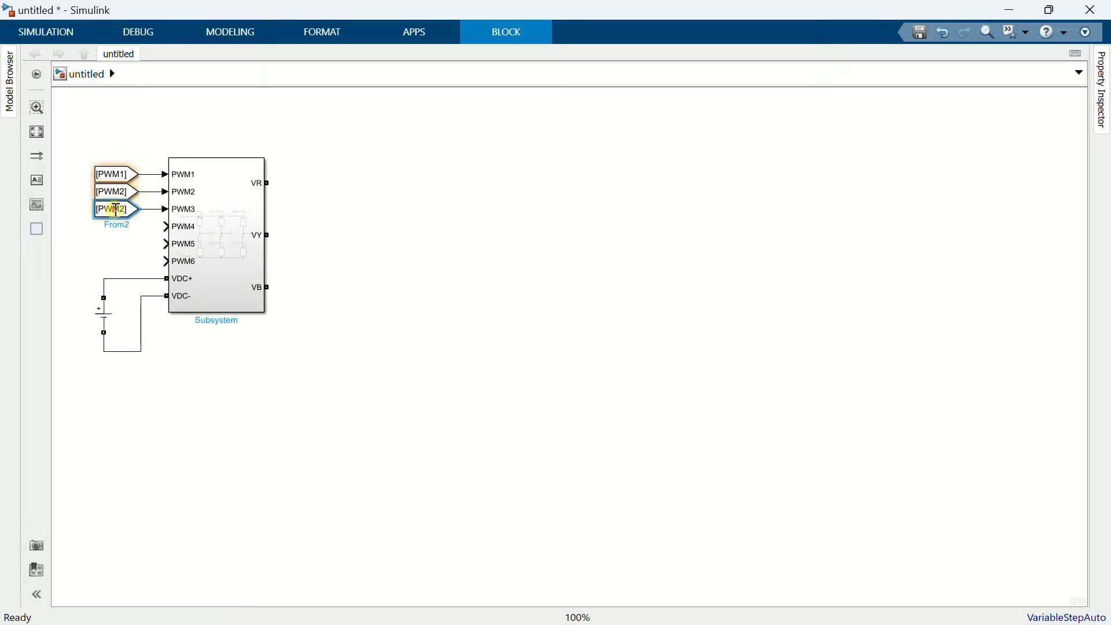
pyautogui.doubleClick(112, 210)
pyautogui.click(275, 206)
pyautogui.press('BackSpace')
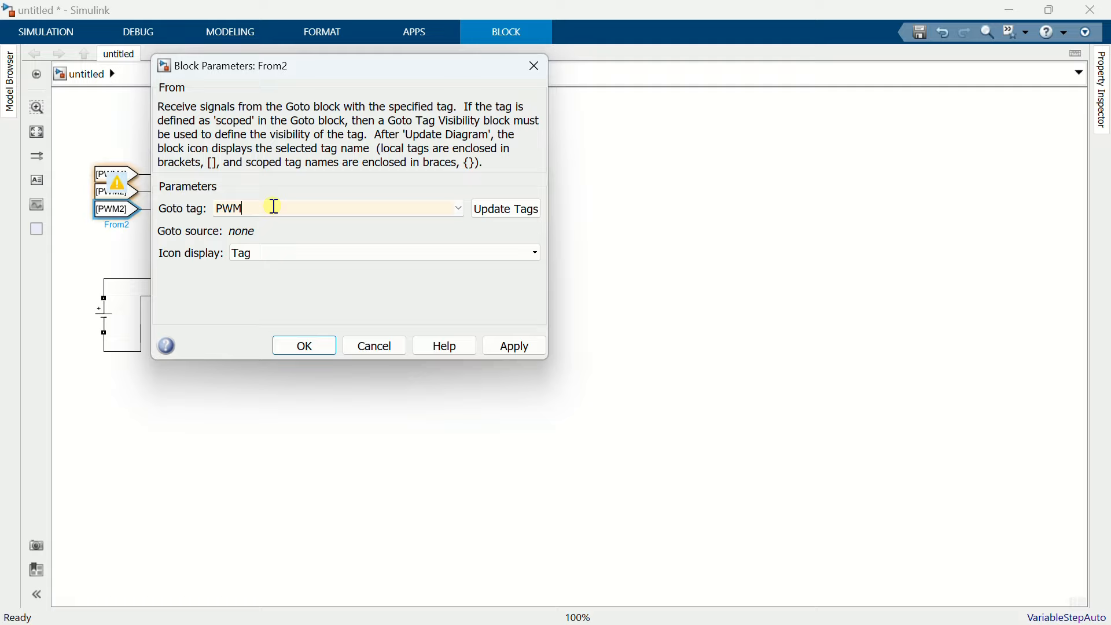
pyautogui.click(304, 346)
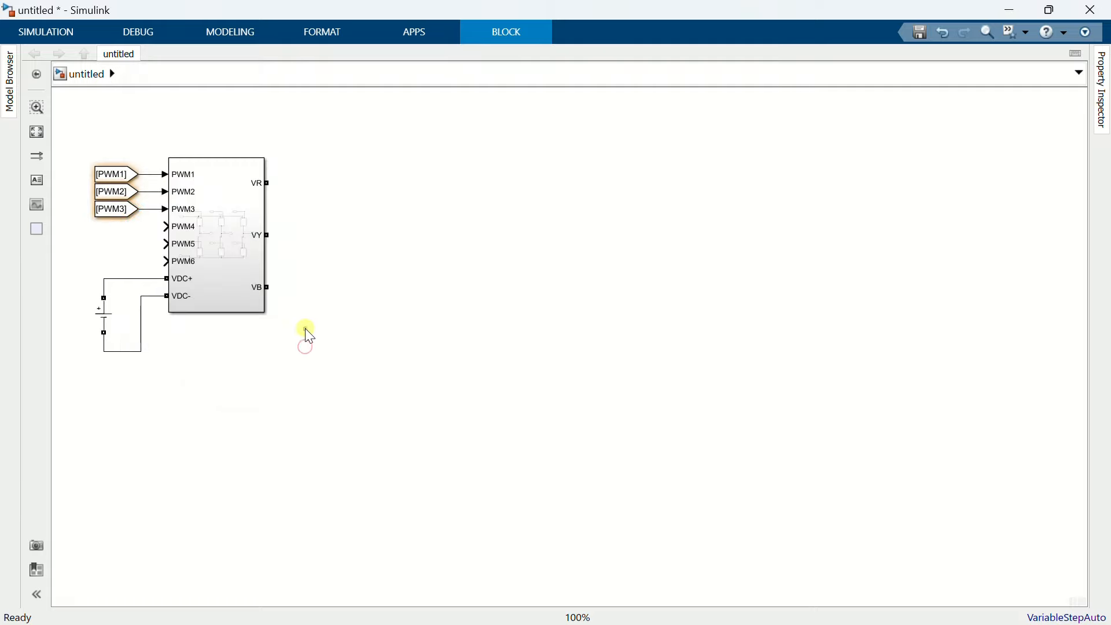
# - Copy the PWM3 From block, wire the copy to the PWM4 input, and set its Goto tag to PWM4
pyautogui.moveTo(112, 213); pyautogui.dragTo(166, 227)
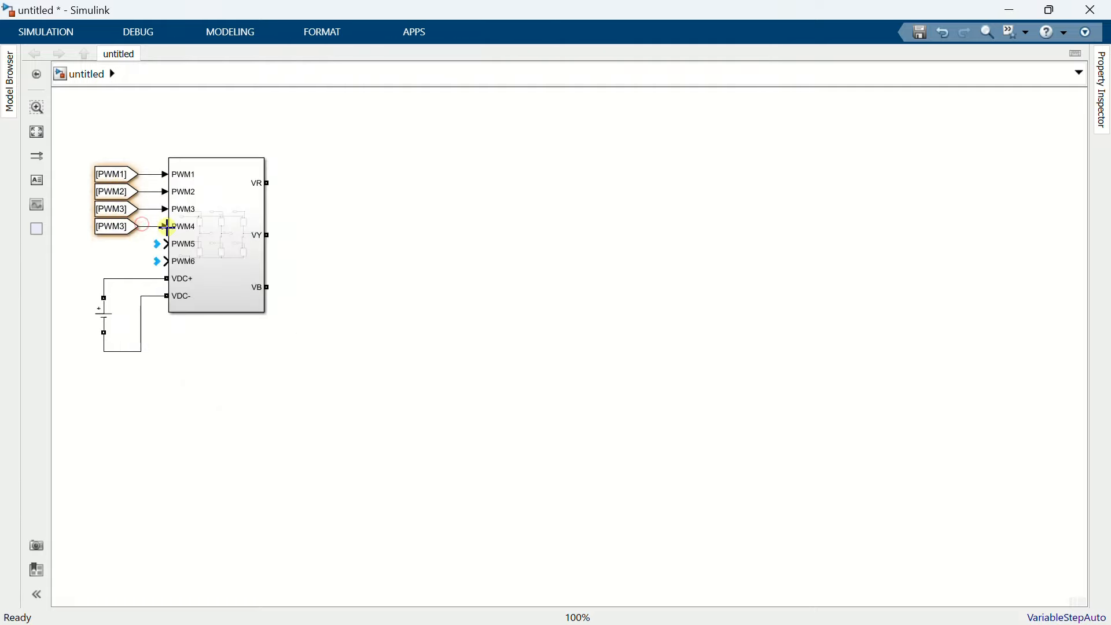
pyautogui.doubleClick(119, 229)
pyautogui.doubleClick(302, 223)
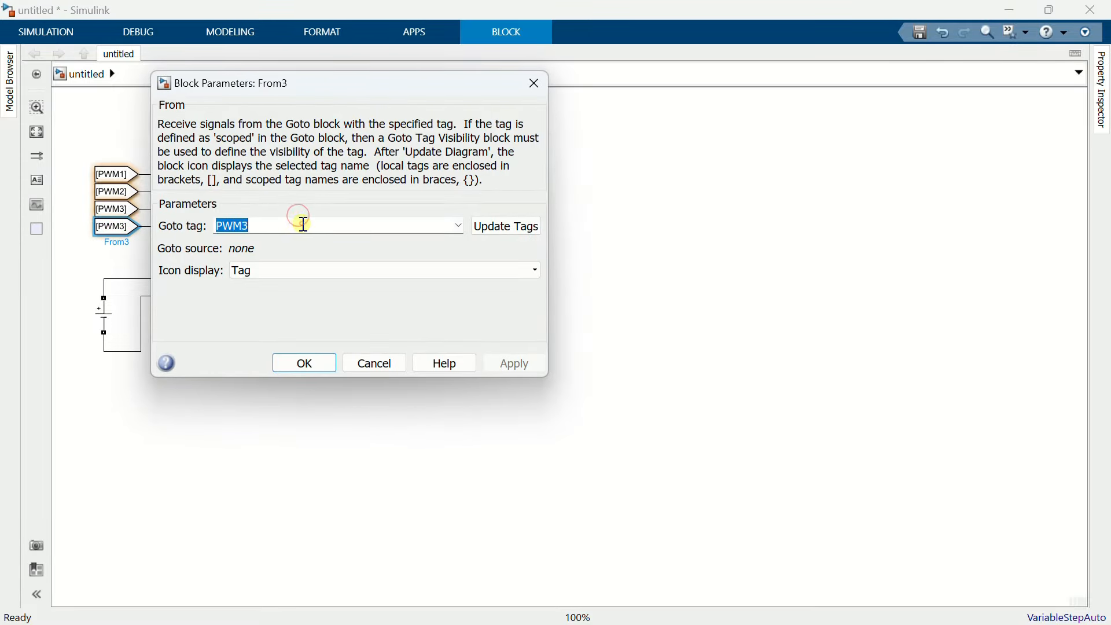
pyautogui.click(303, 224)
pyautogui.press('BackSpace')
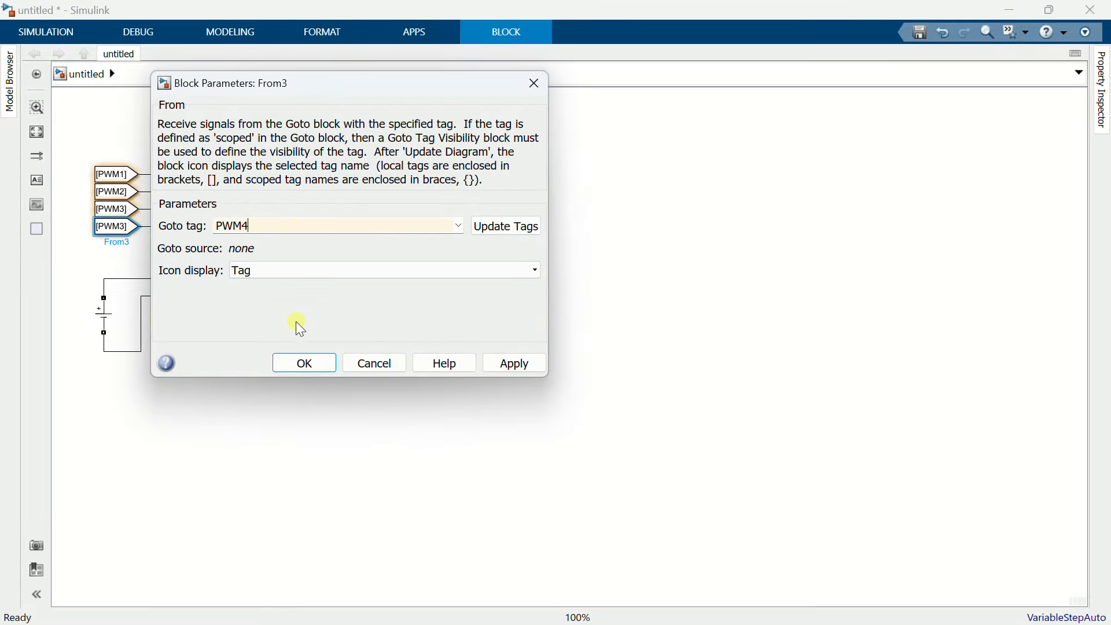
pyautogui.click(307, 364)
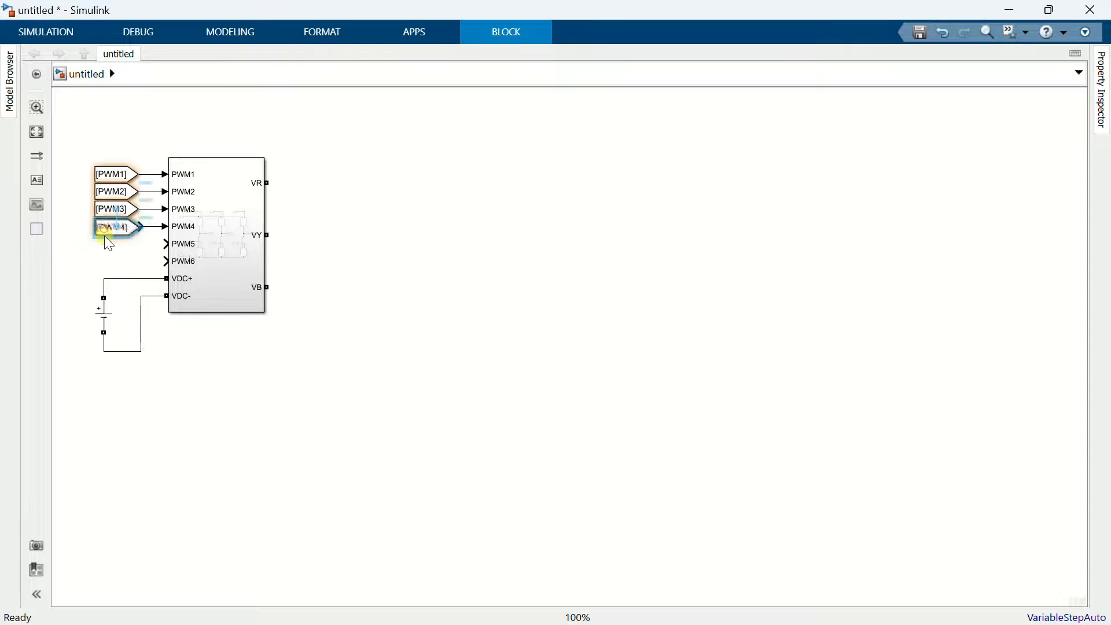
# - Copy the PWM4 From block, wire the copy to the PWM5 input, and set its Goto tag to PWM5
pyautogui.moveTo(109, 243); pyautogui.dragTo(167, 244)
pyautogui.doubleClick(120, 248)
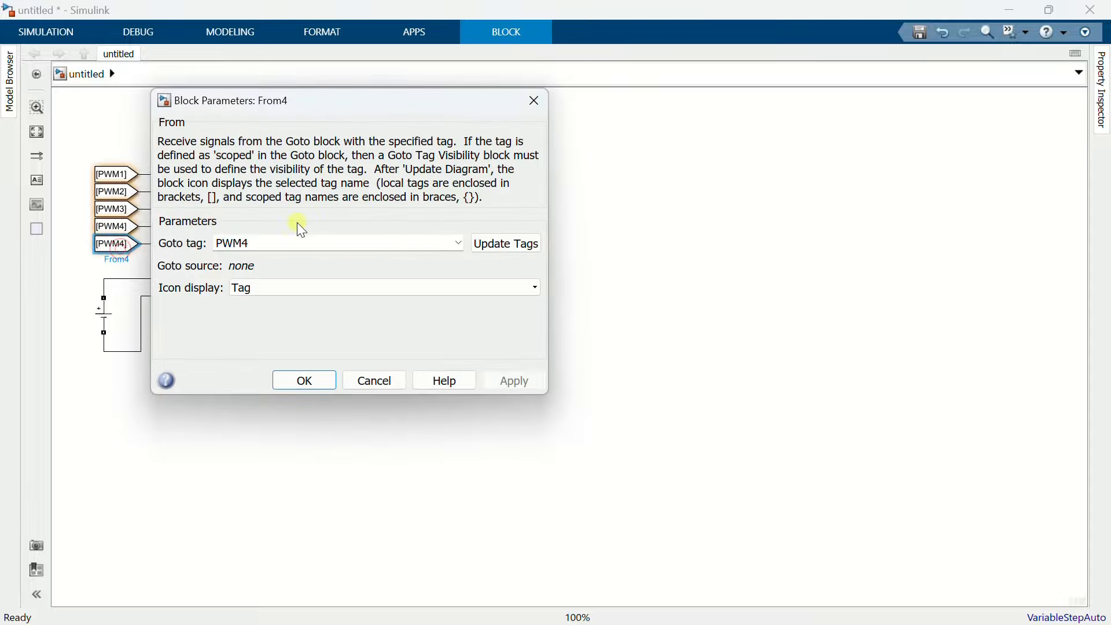
pyautogui.doubleClick(306, 244)
pyautogui.write('PWM')
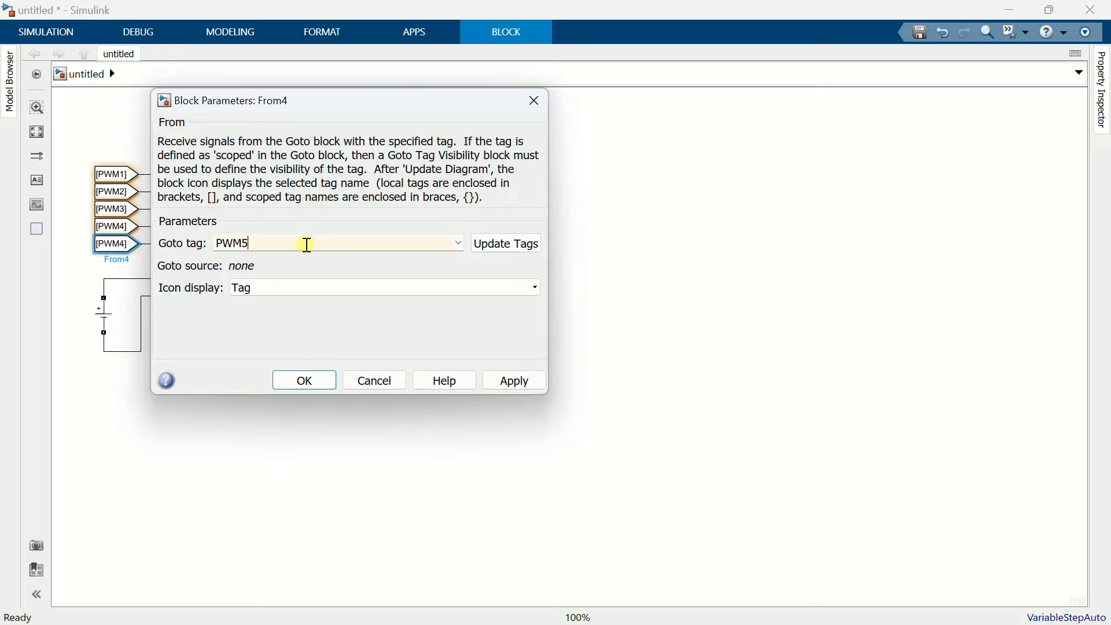
pyautogui.click(305, 381)
# - Copy the PWM5 From block, wire the copy to the PWM6 input, and set its Goto tag to PWM6
pyautogui.moveTo(116, 246); pyautogui.dragTo(123, 278)
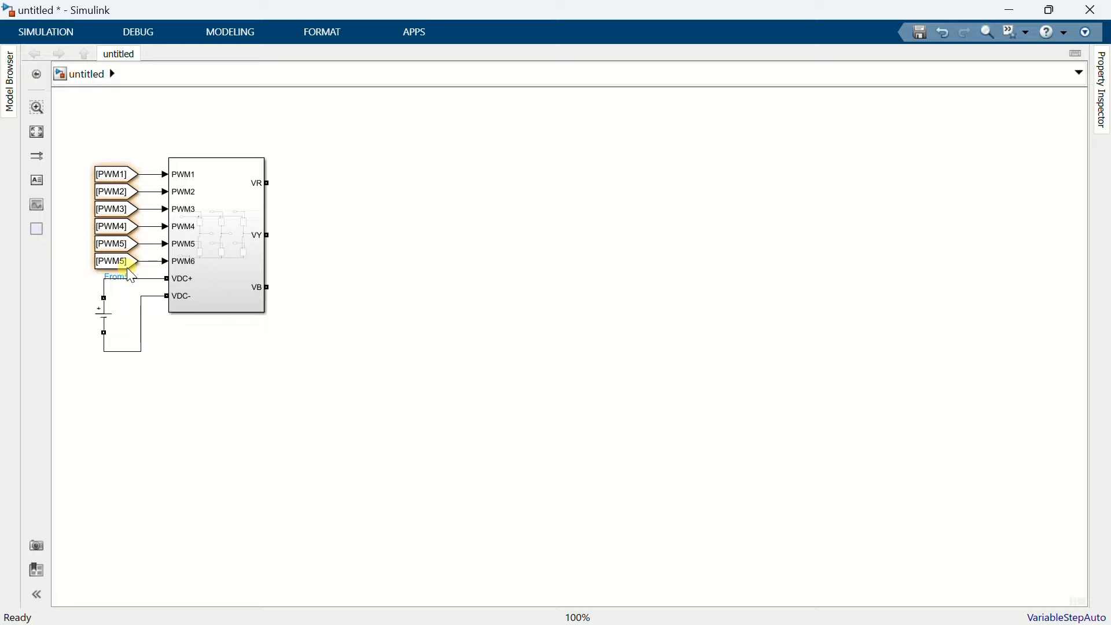
pyautogui.doubleClick(117, 264)
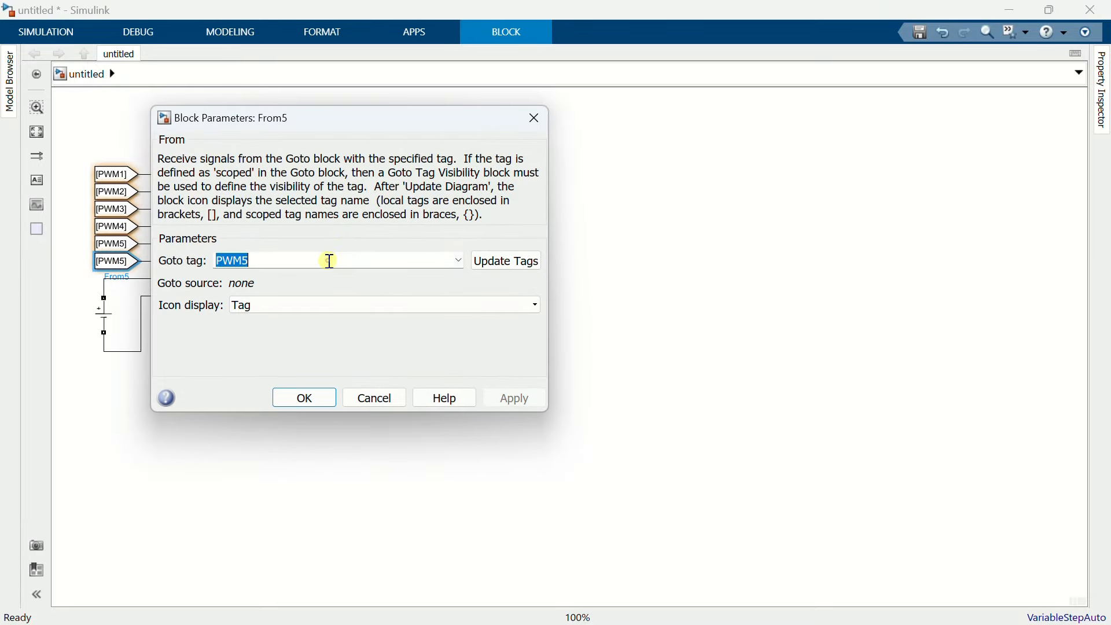
pyautogui.click(330, 261)
pyautogui.press('BackSpace')
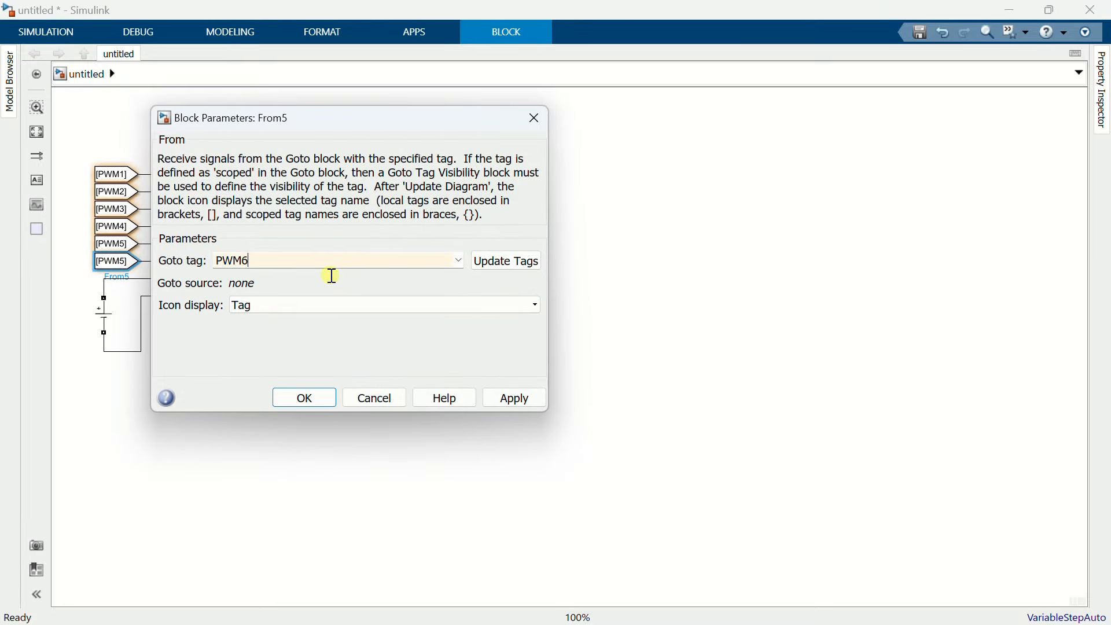
pyautogui.click(323, 396)
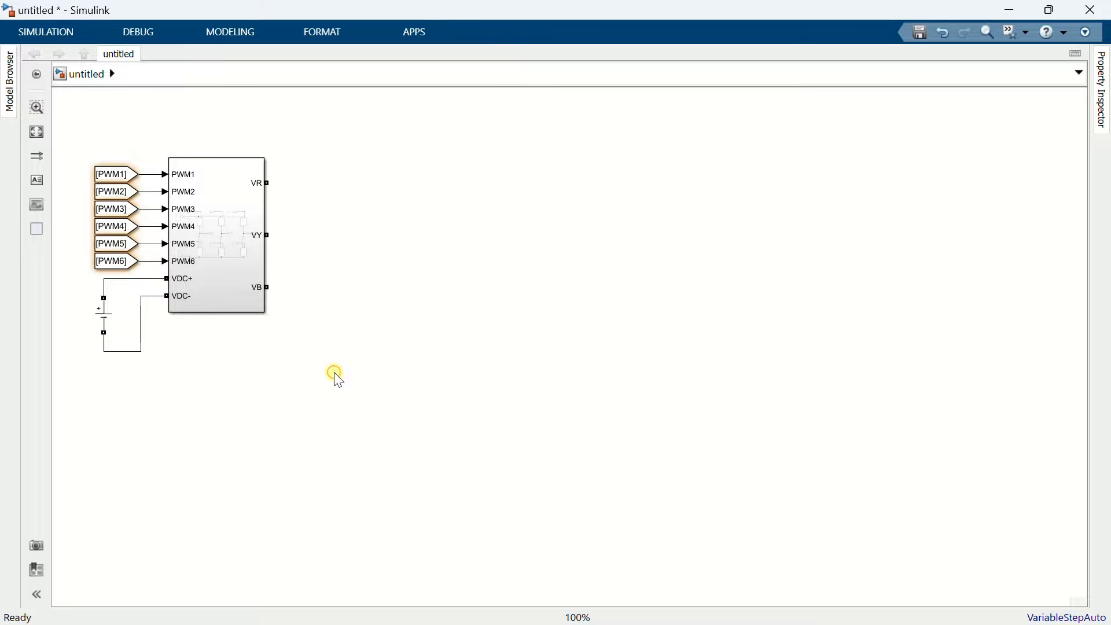
# - Narrow the subsystem block and shift it with its From blocks and DC source slightly down and to the left
pyautogui.click(245, 199)
pyautogui.moveTo(265, 158); pyautogui.dragTo(237, 157)
pyautogui.moveTo(98, 131); pyautogui.dragTo(243, 367)
pyautogui.moveTo(195, 240); pyautogui.dragTo(169, 252)
# - Add three Specialized Power Systems Current Measurement blocks and wire their positive terminals to the subsystem's VR, VY and VB ports
pyautogui.doubleClick(261, 237)
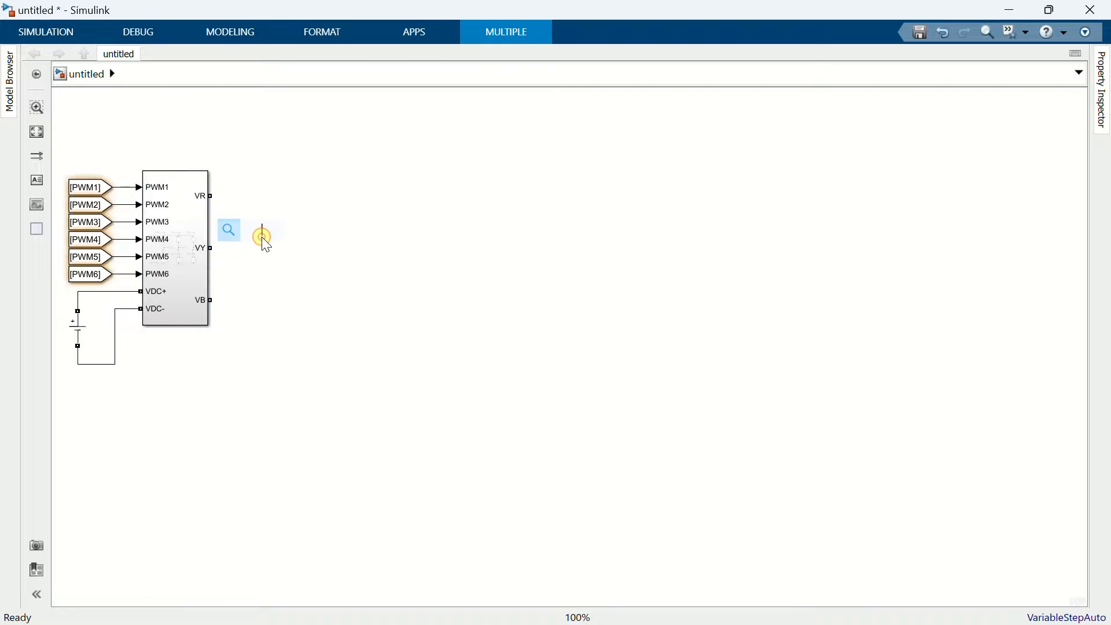
pyautogui.write('current')
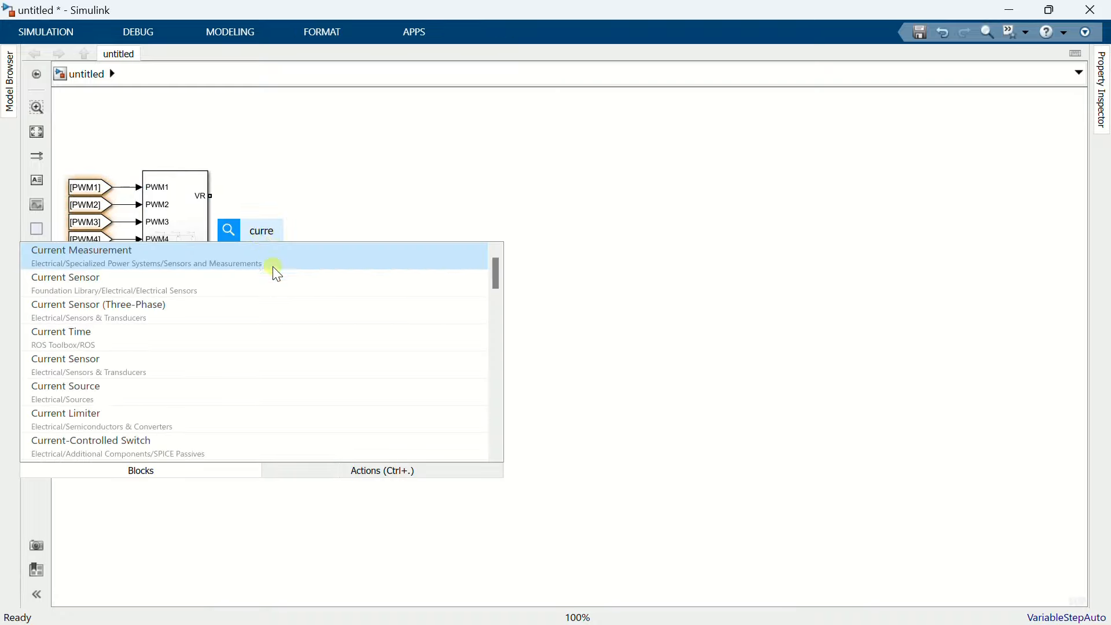
pyautogui.press('Return')
pyautogui.moveTo(258, 245); pyautogui.dragTo(211, 300)
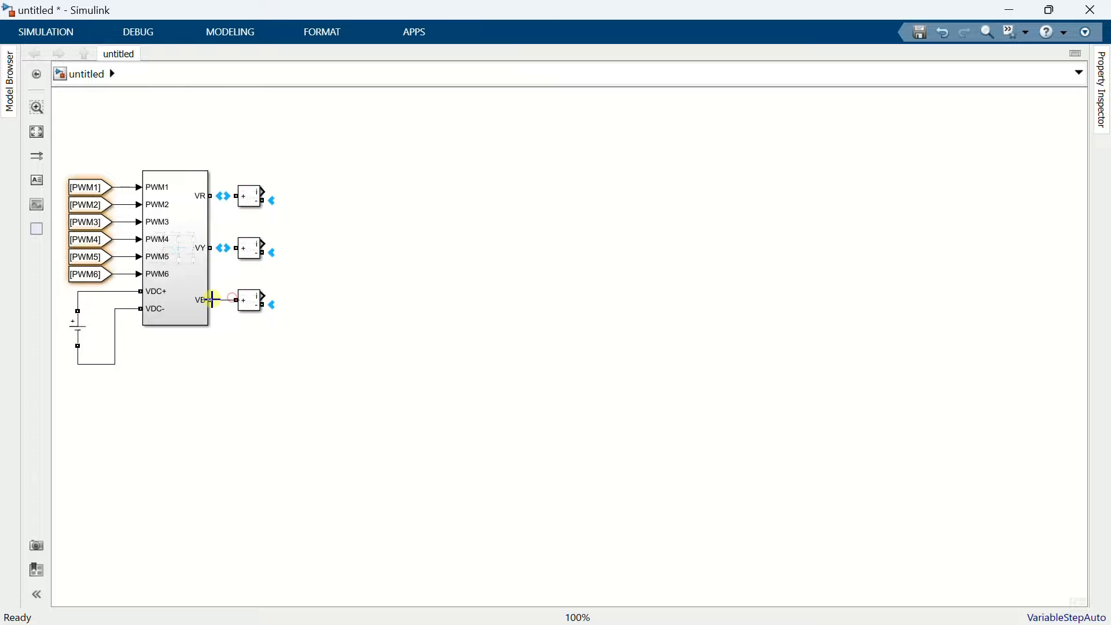
pyautogui.moveTo(212, 249); pyautogui.dragTo(236, 249)
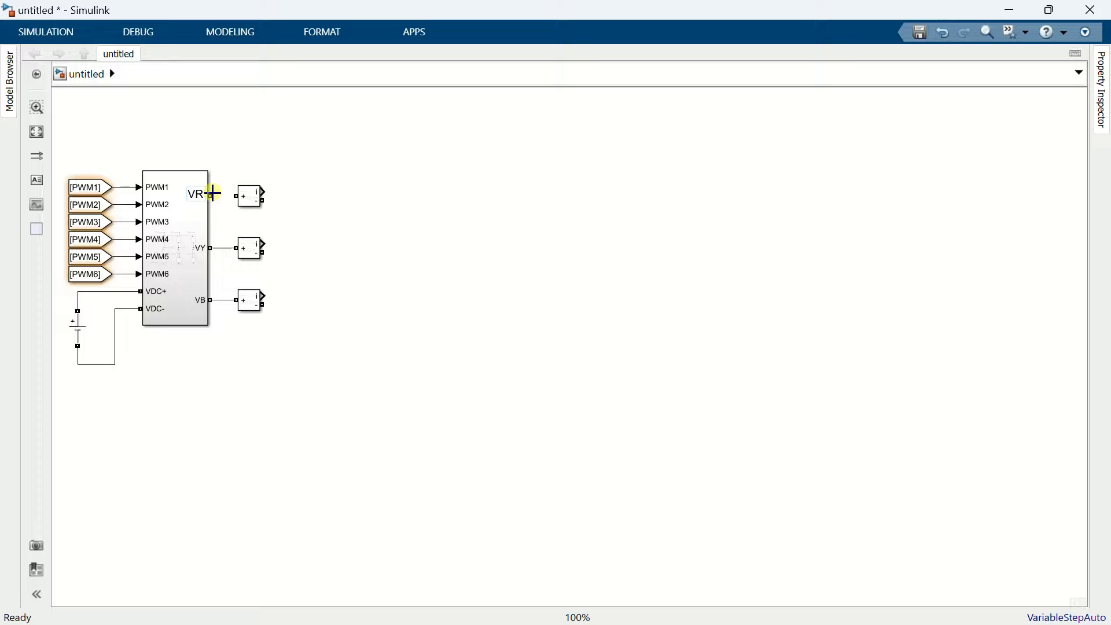
pyautogui.moveTo(213, 196); pyautogui.dragTo(237, 197)
# - Add a Goto block above the current measurements, shrink it, and connect the VR current measurement's output to it
pyautogui.write('got')
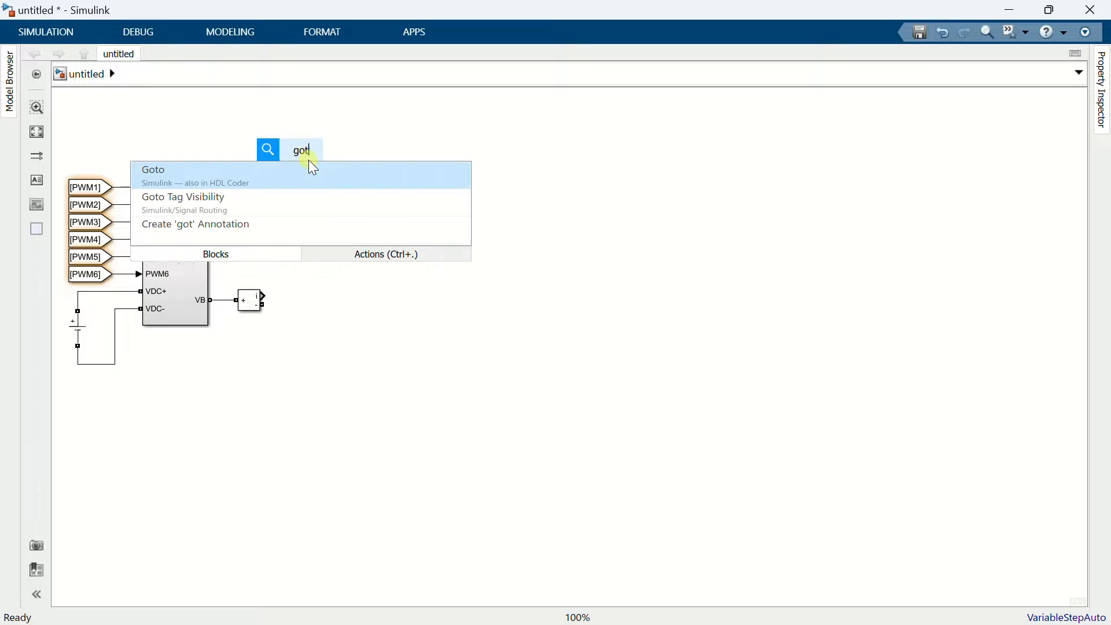
pyautogui.click(309, 161)
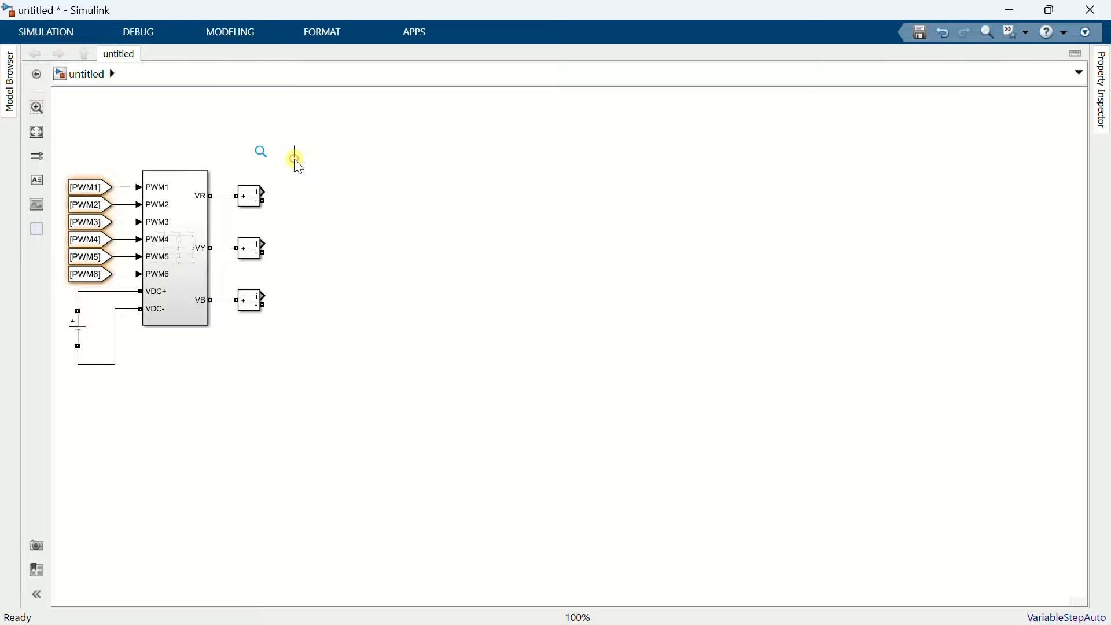
pyautogui.write('goto')
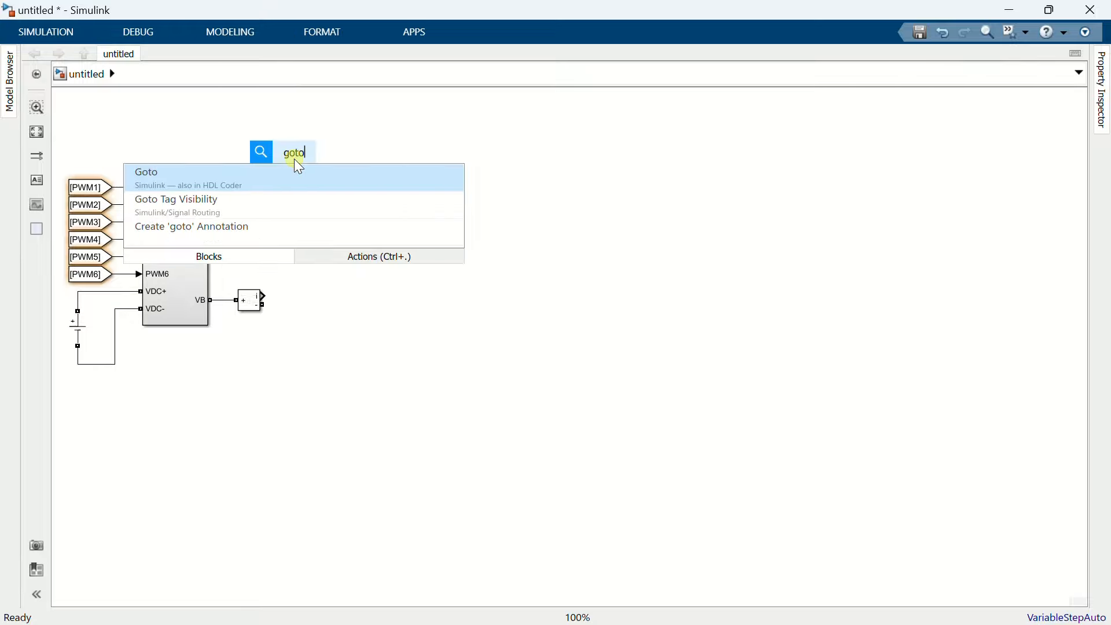
pyautogui.press('Return')
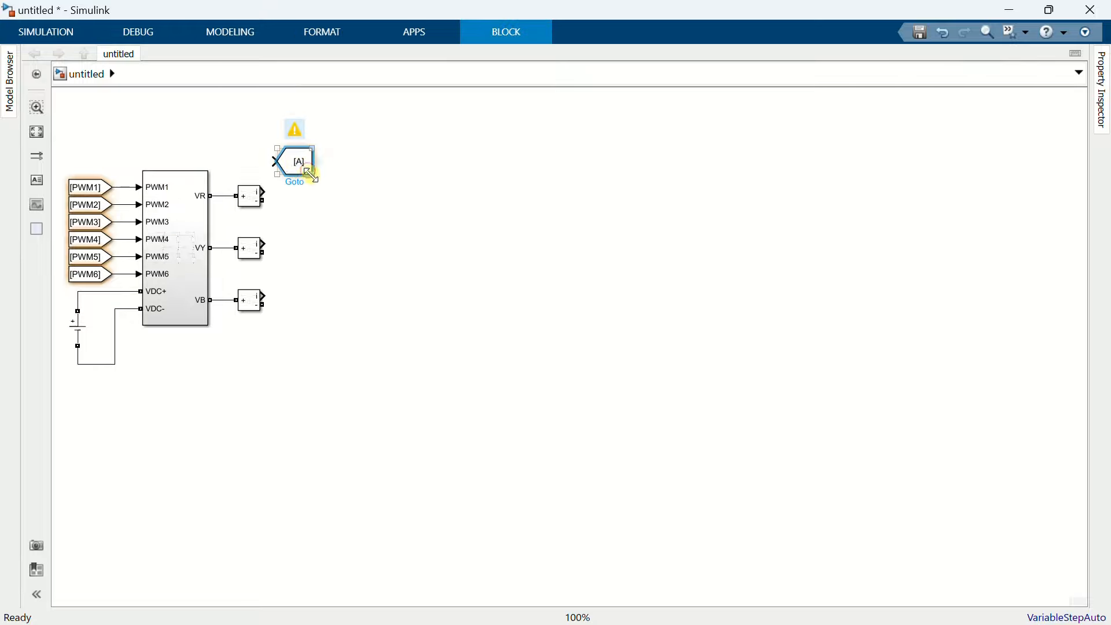
pyautogui.moveTo(312, 175)
pyautogui.mouseDown()
pyautogui.moveTo(311, 161)
pyautogui.moveTo(299, 161)
pyautogui.mouseUp()
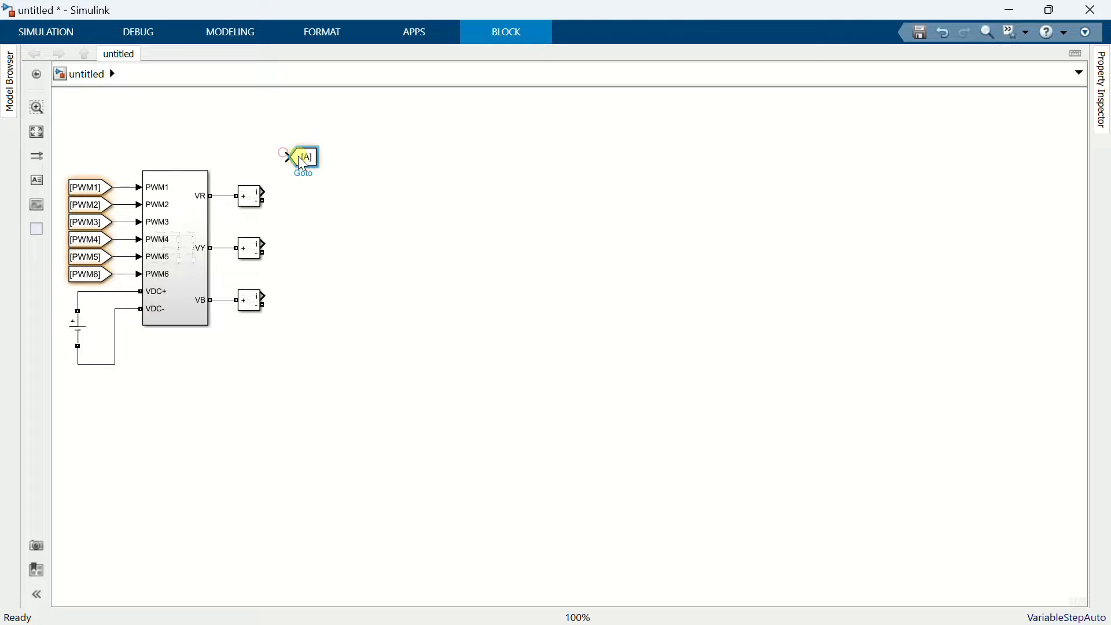
pyautogui.moveTo(263, 190); pyautogui.dragTo(291, 162)
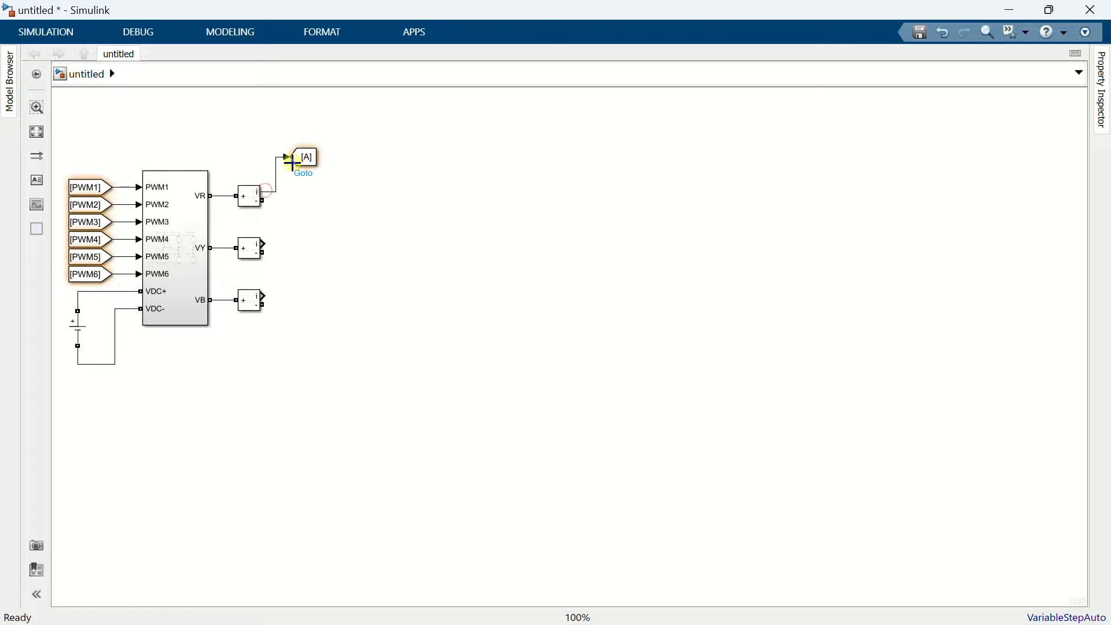
# - Set the tag of the Goto block fed by the VR current measurement to IR
pyautogui.doubleClick(306, 165)
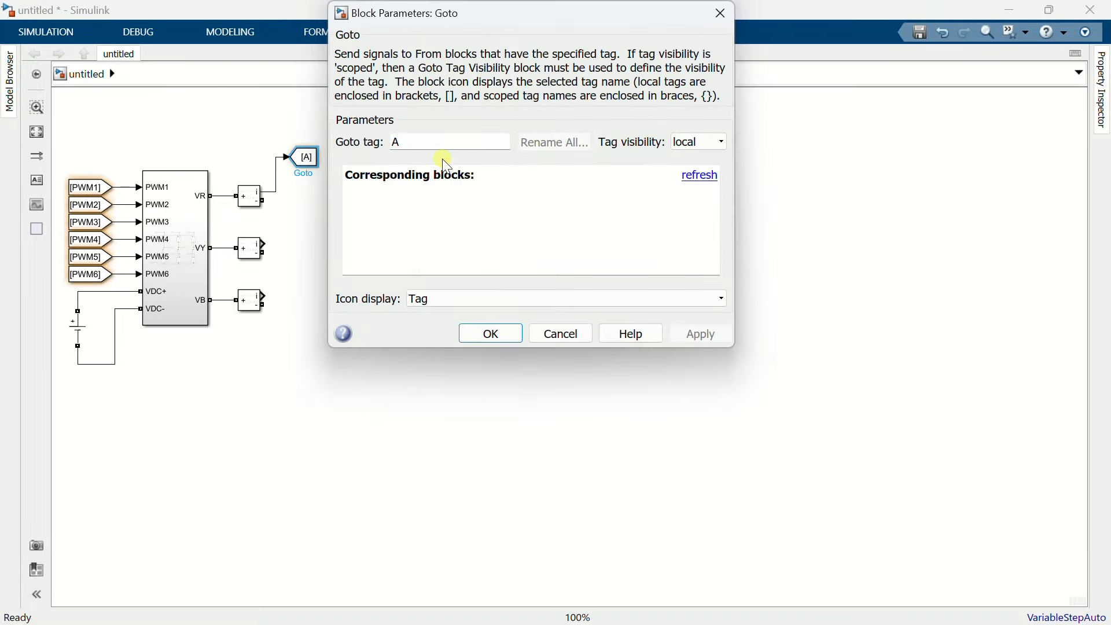
pyautogui.click(436, 141)
pyautogui.press('BackSpace')
pyautogui.write('IR')
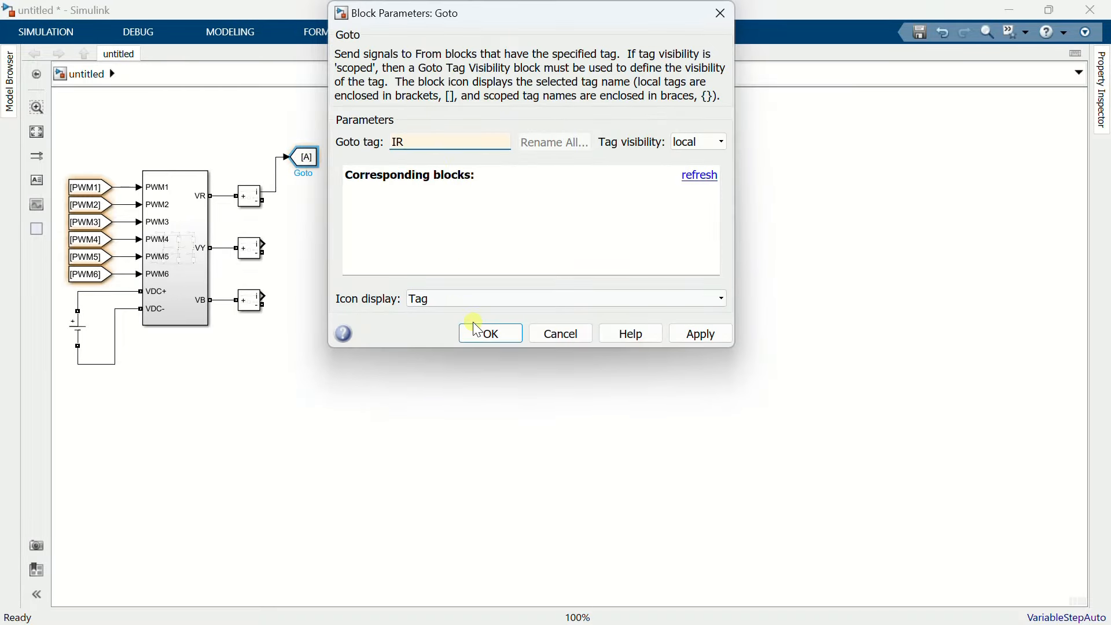
pyautogui.click(491, 333)
# - Copy the IR Goto block, wire the copy to the VY current measurement's output, and set its tag to IY
pyautogui.moveTo(304, 176)
pyautogui.mouseDown()
pyautogui.moveTo(297, 232)
pyautogui.moveTo(286, 230)
pyautogui.mouseUp()
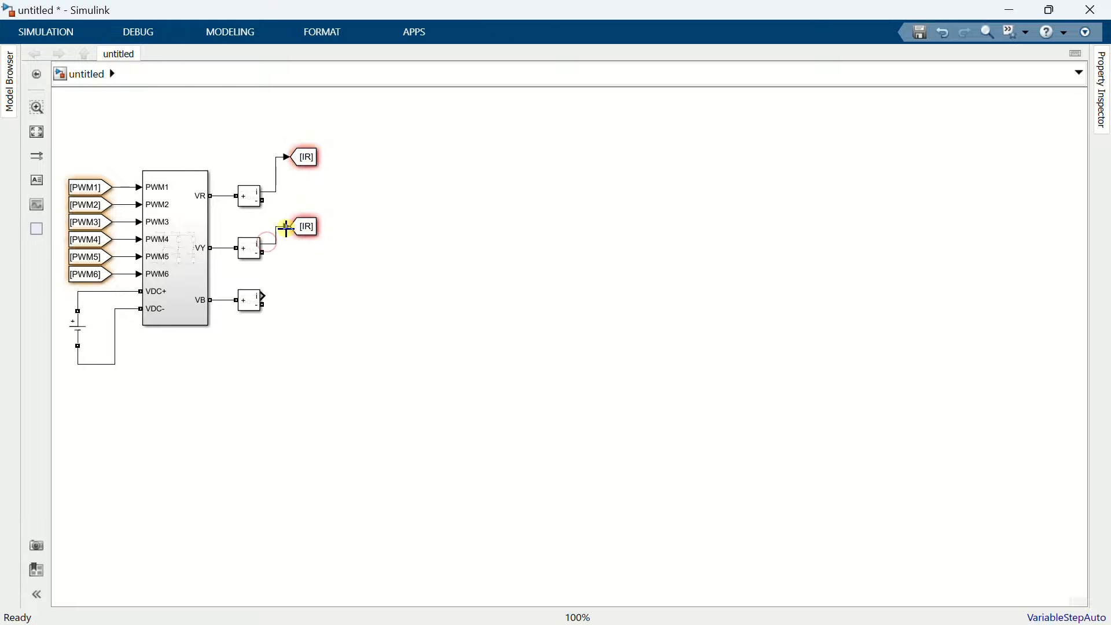
pyautogui.doubleClick(310, 231)
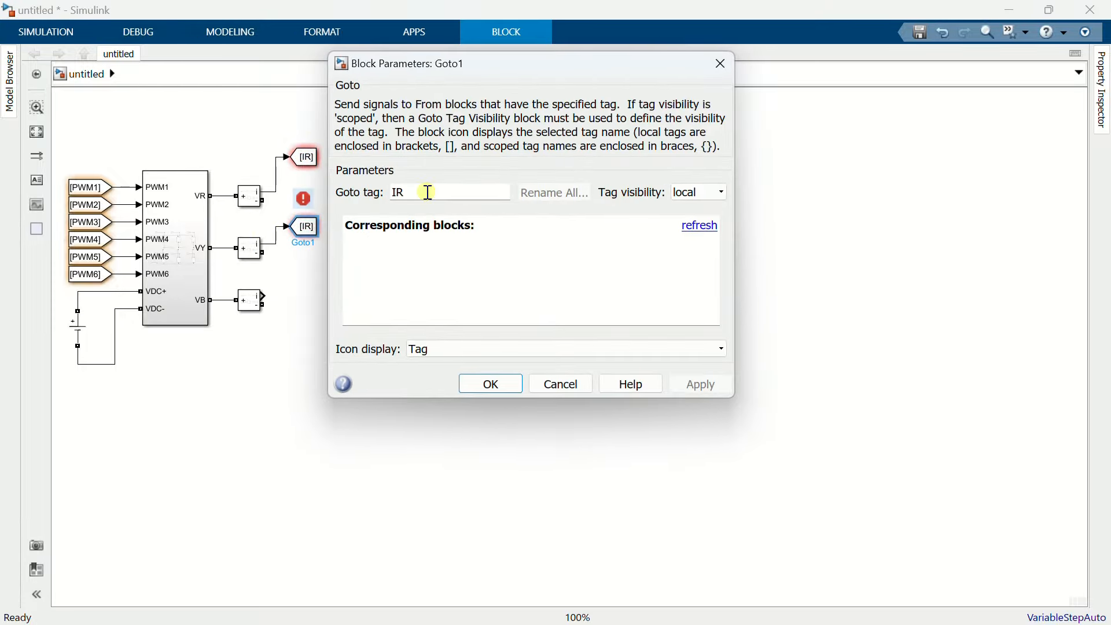
pyautogui.write('I')
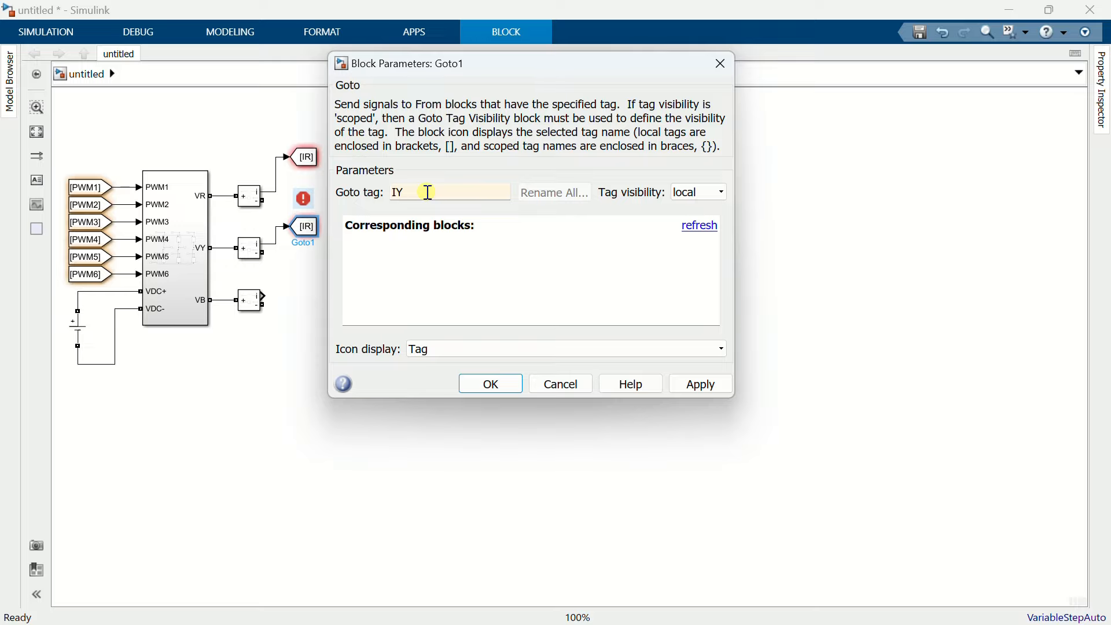
pyautogui.click(495, 384)
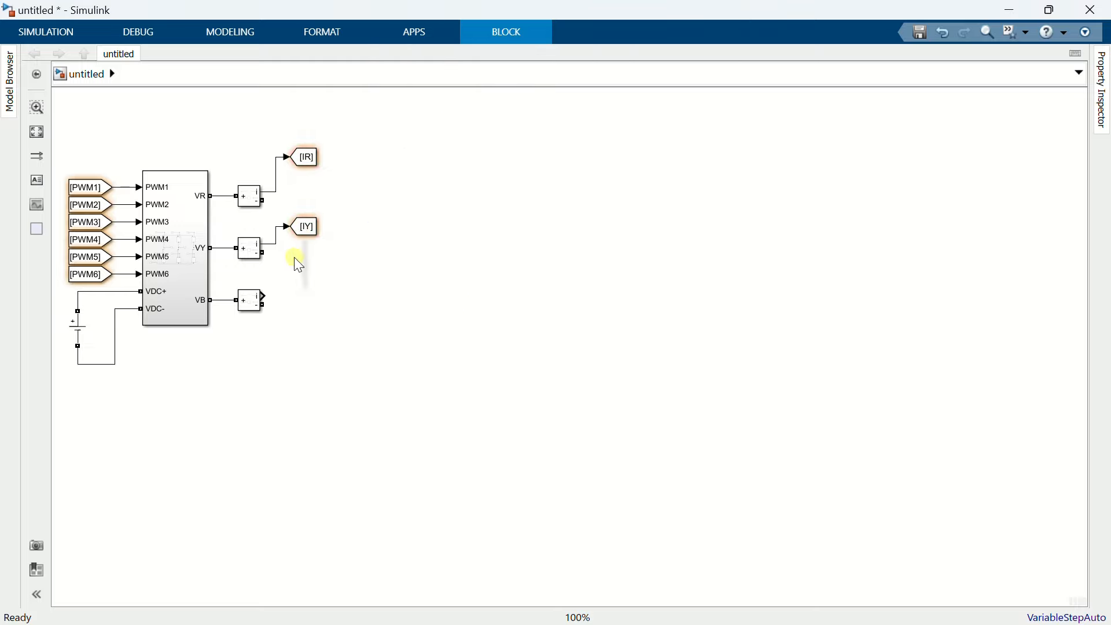
# - Copy the IY Goto block, wire the copy to the VB current measurement's output, and set its tag to IB
pyautogui.moveTo(300, 231); pyautogui.dragTo(284, 283)
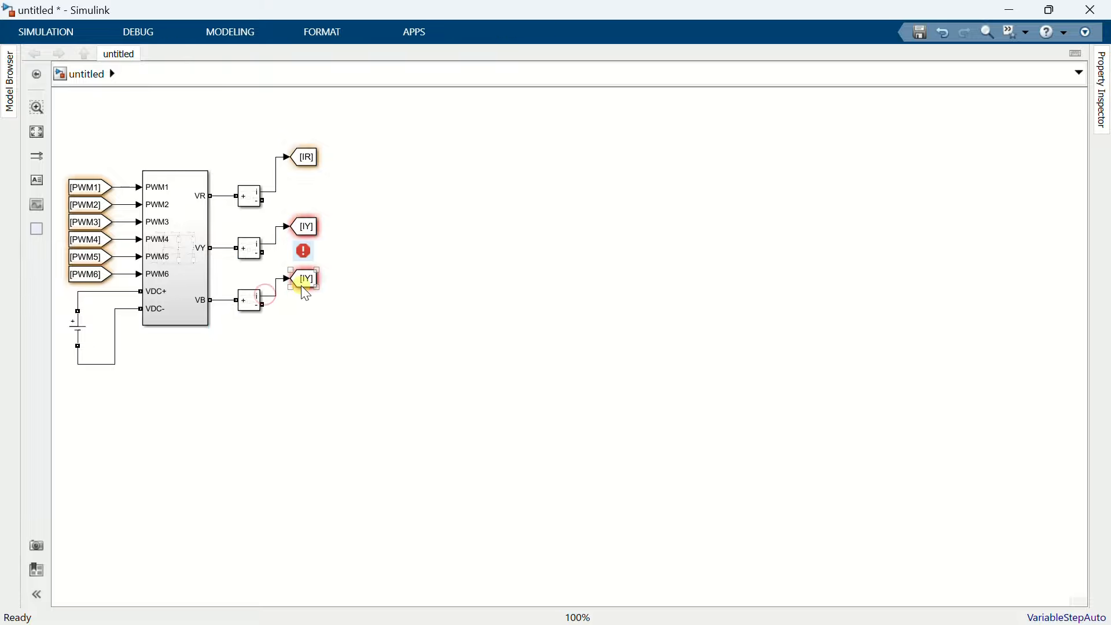
pyautogui.doubleClick(306, 282)
pyautogui.doubleClick(405, 243)
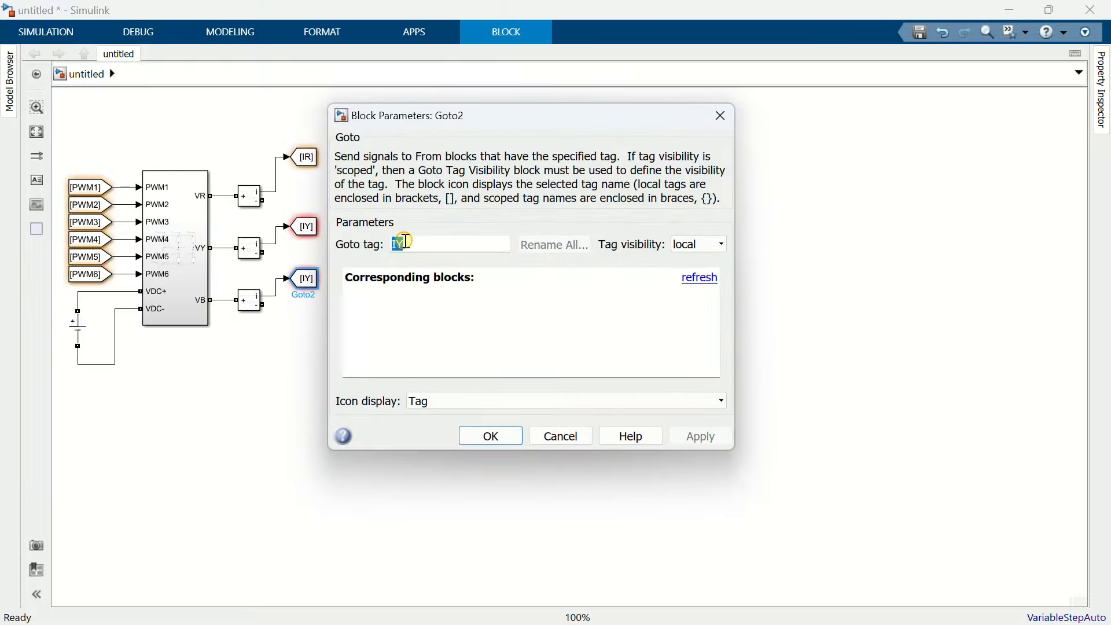
pyautogui.write('I')
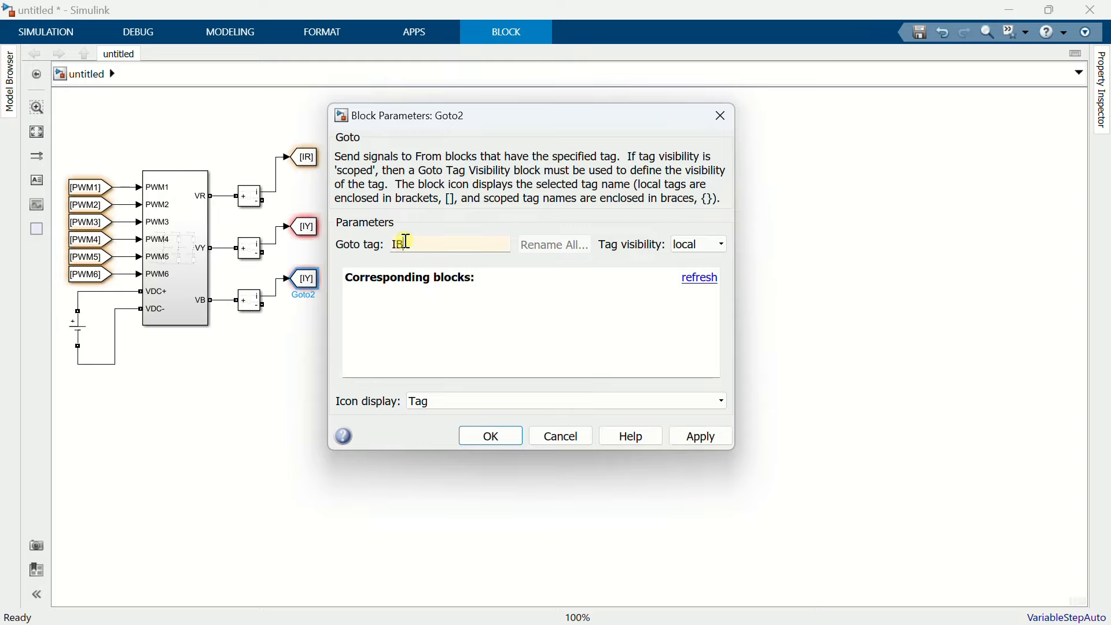
pyautogui.click(475, 438)
# - Add a Series RLC Branch block to the right of the VB current measurement
pyautogui.doubleClick(444, 292)
pyautogui.write('s')
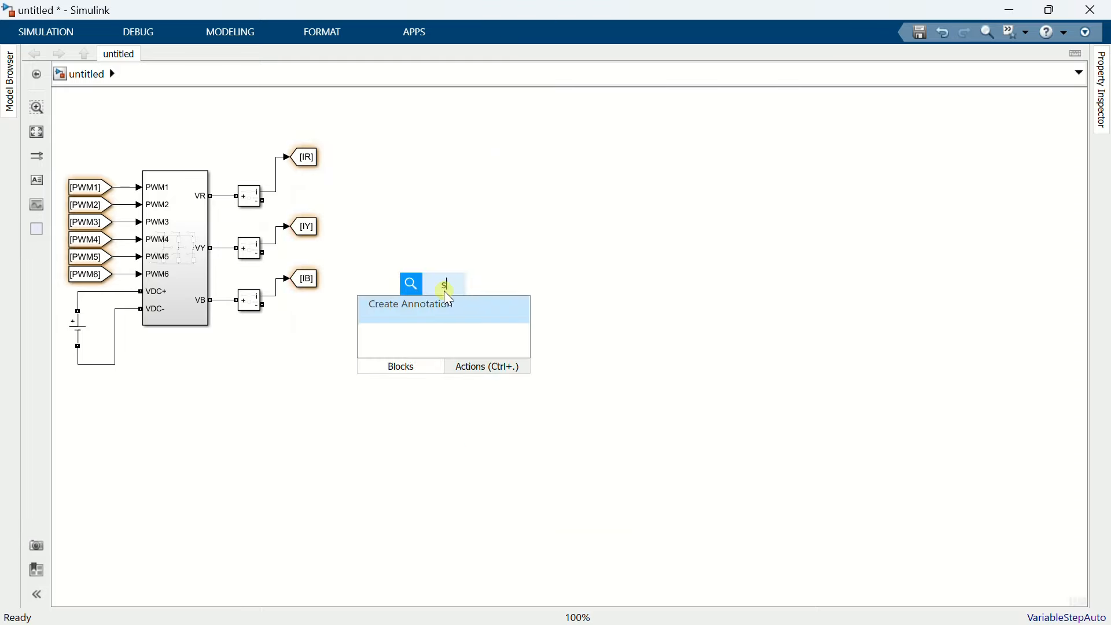
pyautogui.write('er')
pyautogui.click(434, 307)
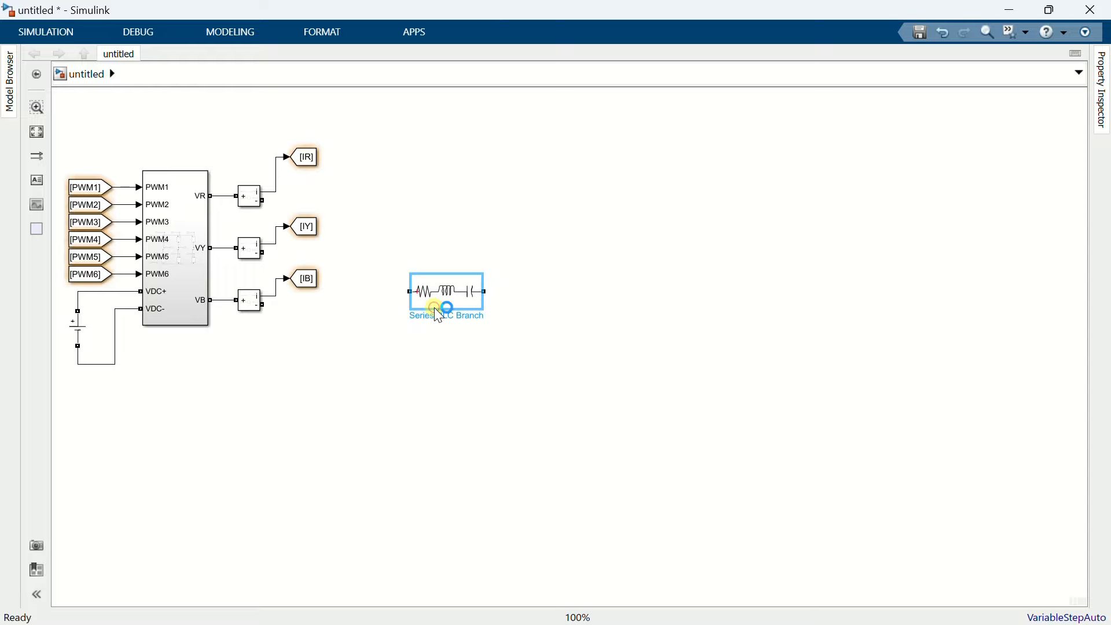
# - Change the Series RLC Branch to branch type L with an inductance of 3.6e-3 H
pyautogui.doubleClick(459, 295)
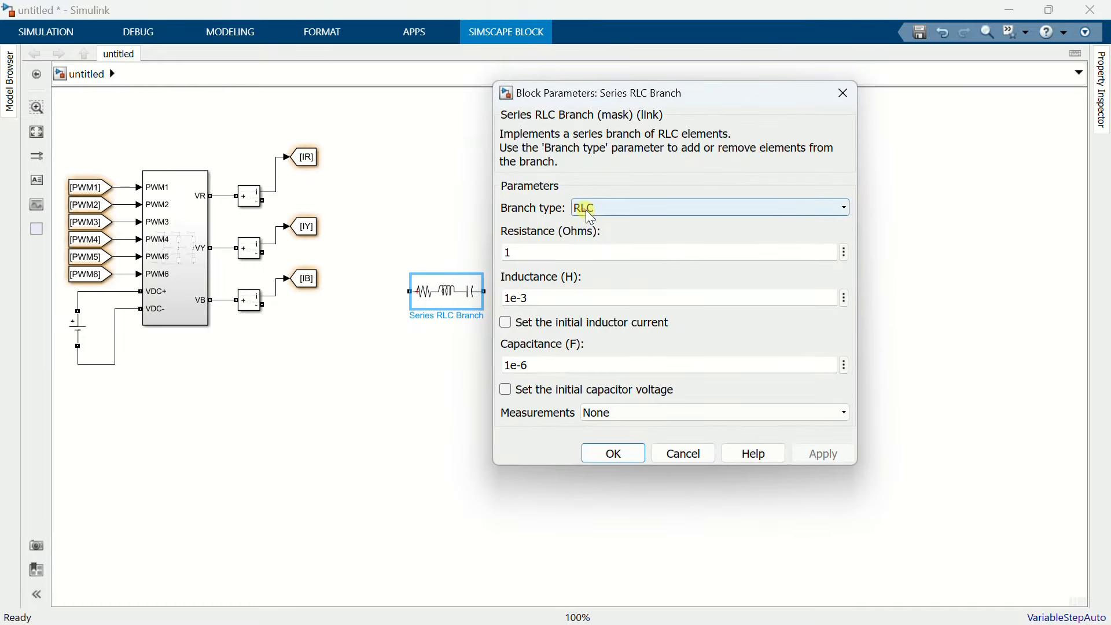
pyautogui.click(586, 211)
pyautogui.click(587, 252)
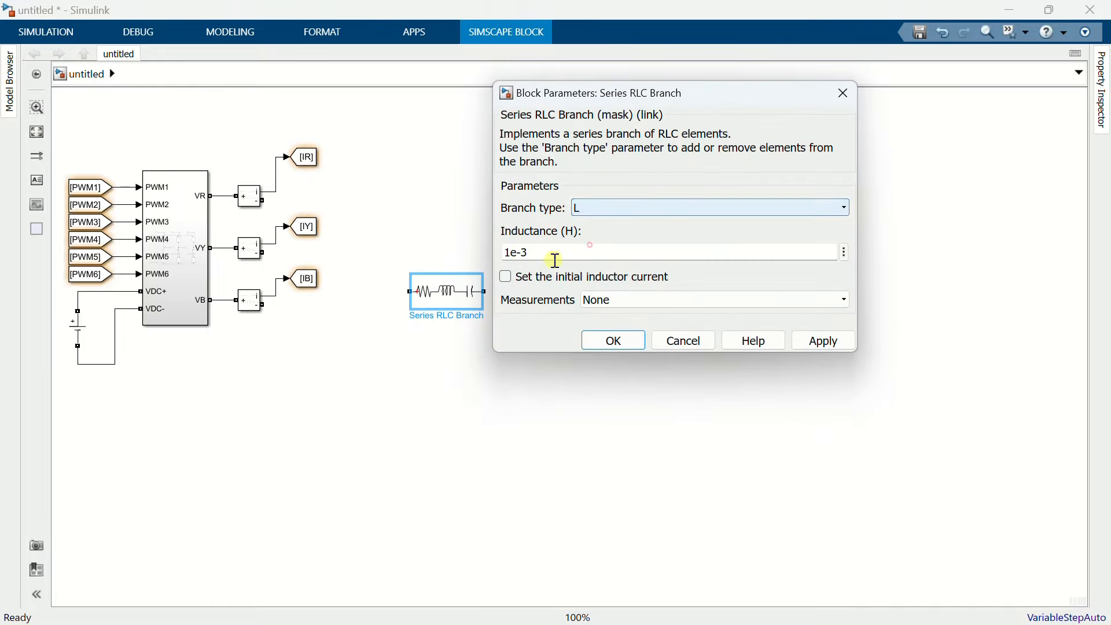
pyautogui.doubleClick(519, 253)
pyautogui.moveTo(519, 259); pyautogui.dragTo(492, 253)
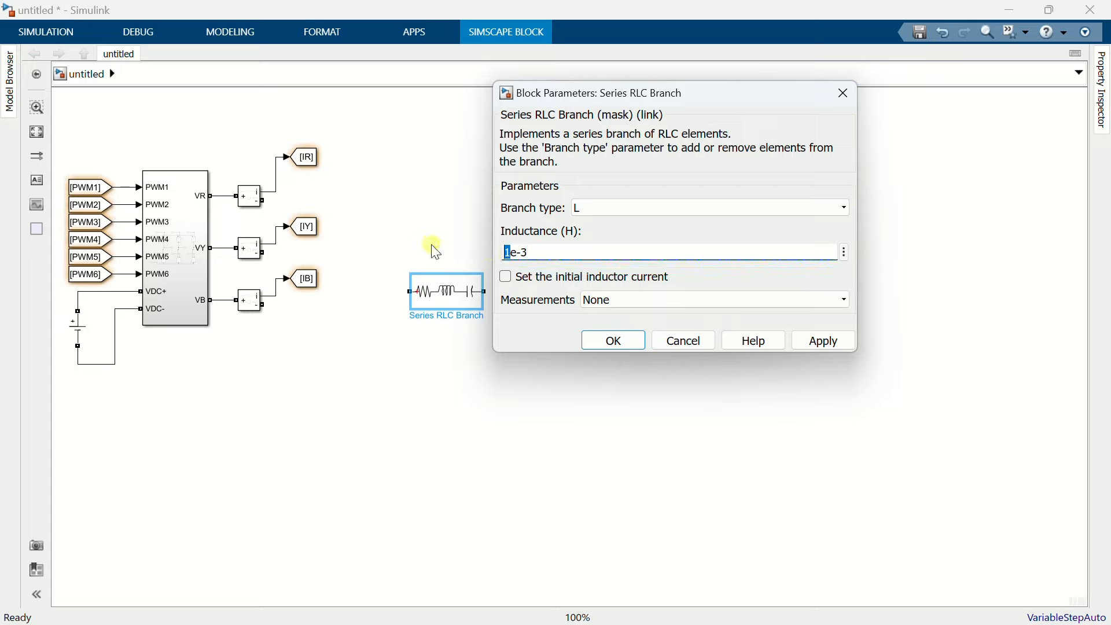
pyautogui.write('3.6')
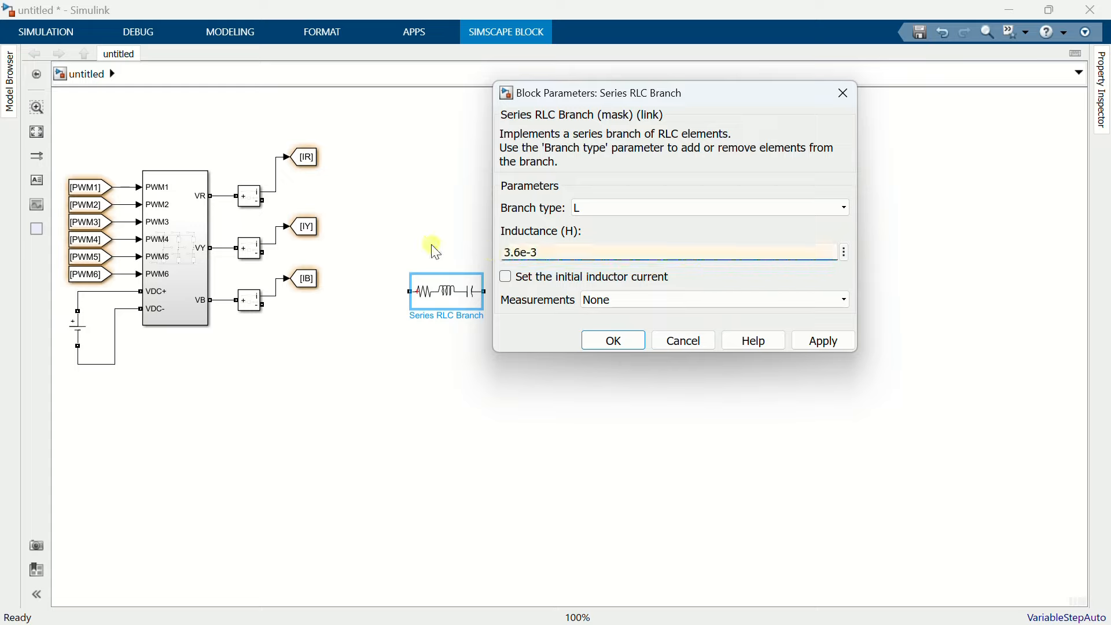
pyautogui.click(614, 341)
# - Place the inductor and two copies of it beside the current measurements, wiring one to each measurement's negative terminal
pyautogui.moveTo(444, 294)
pyautogui.mouseDown()
pyautogui.moveTo(391, 235)
pyautogui.moveTo(388, 208)
pyautogui.moveTo(356, 197)
pyautogui.moveTo(366, 302)
pyautogui.moveTo(263, 305)
pyautogui.mouseUp()
pyautogui.moveTo(327, 253)
pyautogui.mouseDown()
pyautogui.moveTo(256, 263)
pyautogui.moveTo(261, 256)
pyautogui.mouseUp()
pyautogui.moveTo(327, 200); pyautogui.dragTo(264, 201)
# - Copy an inductor to the right and change the copy to an RC branch with 0.002 ohm resistance and 4.7e-6 F capacitance
pyautogui.moveTo(373, 216); pyautogui.dragTo(463, 260)
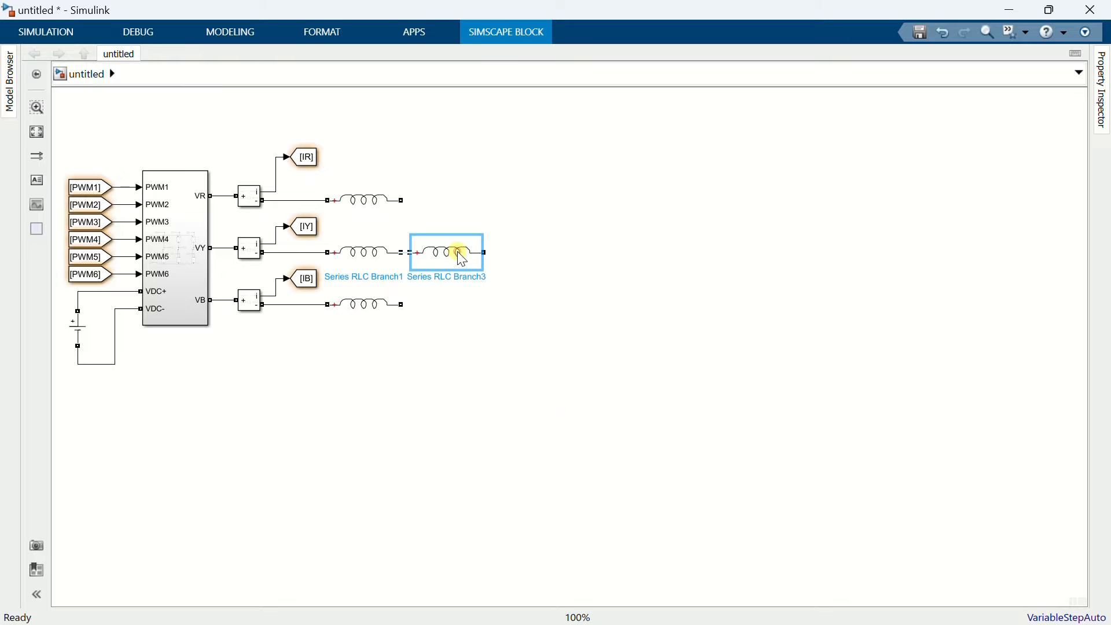
pyautogui.doubleClick(462, 260)
pyautogui.click(632, 223)
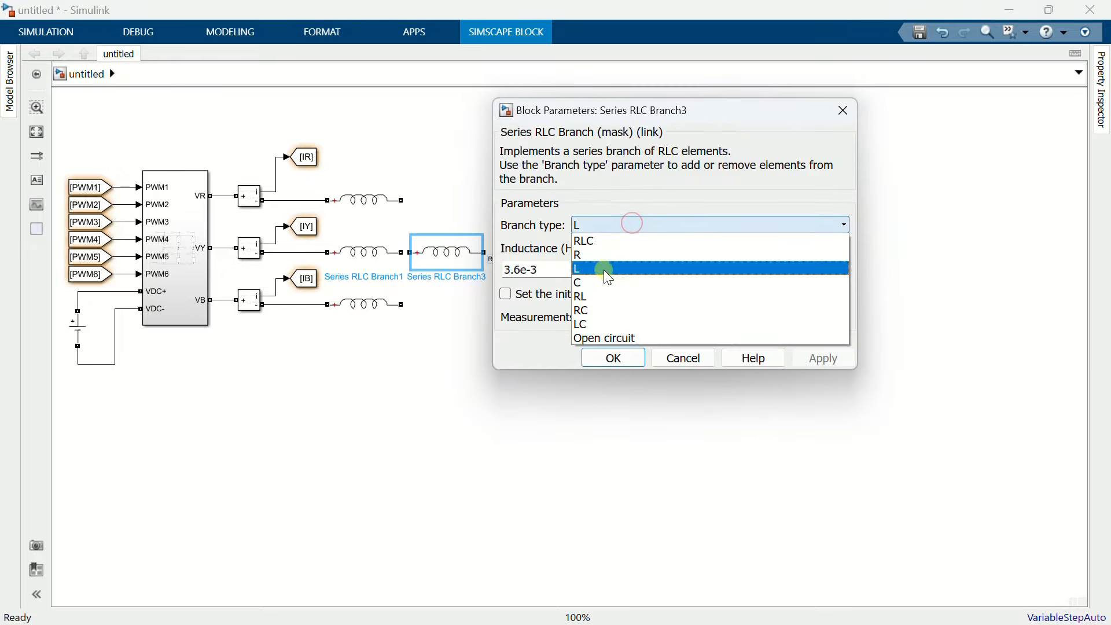
pyautogui.click(594, 310)
pyautogui.doubleClick(541, 271)
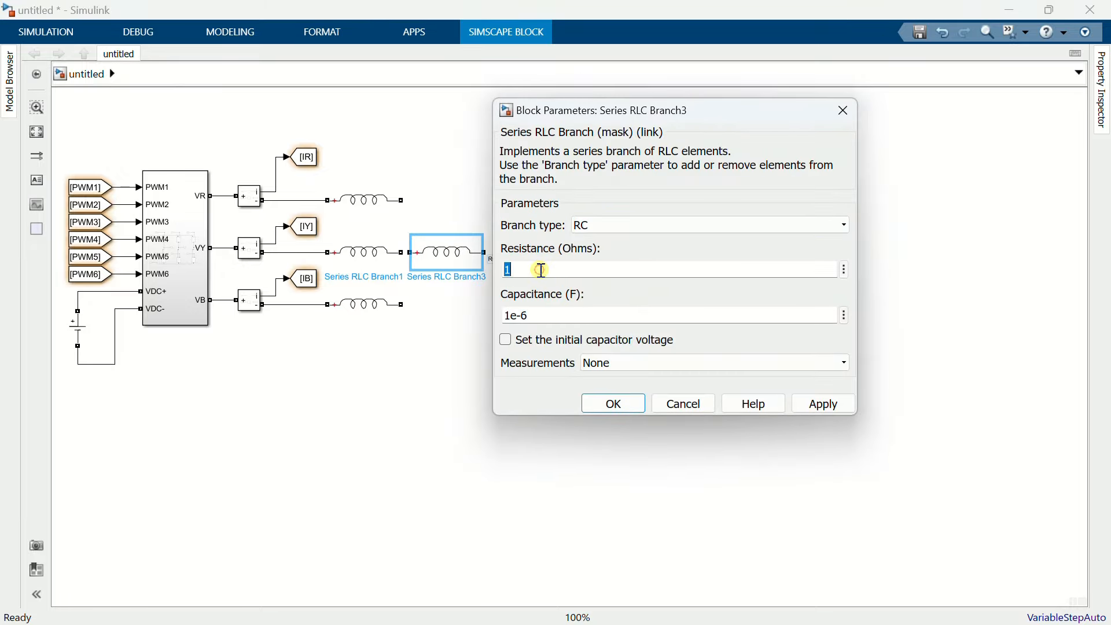
pyautogui.write('0.002')
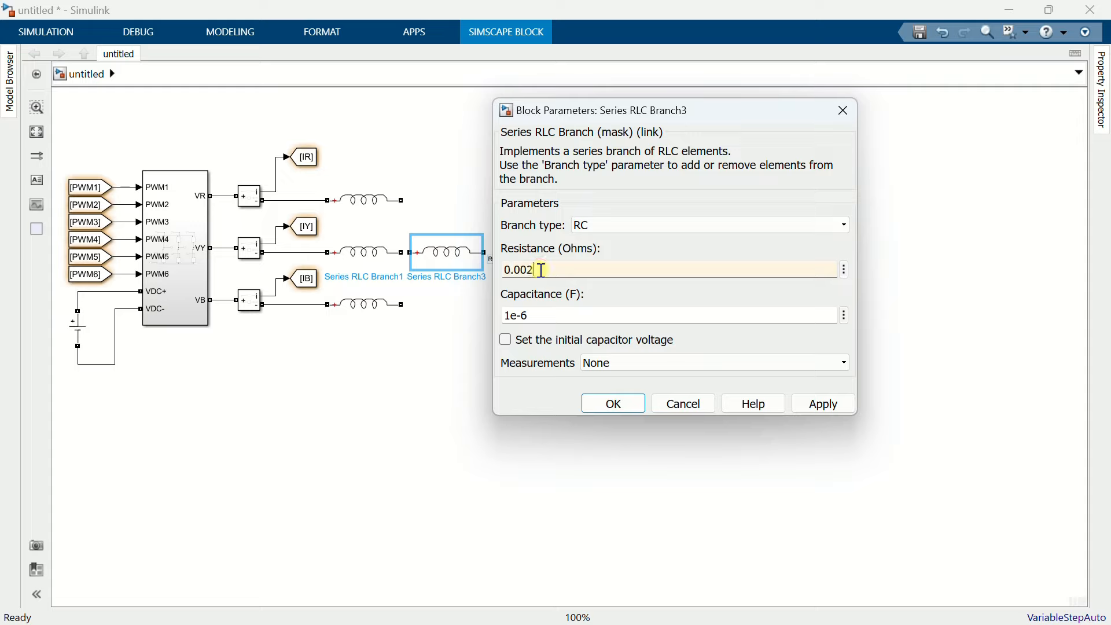
pyautogui.doubleClick(540, 316)
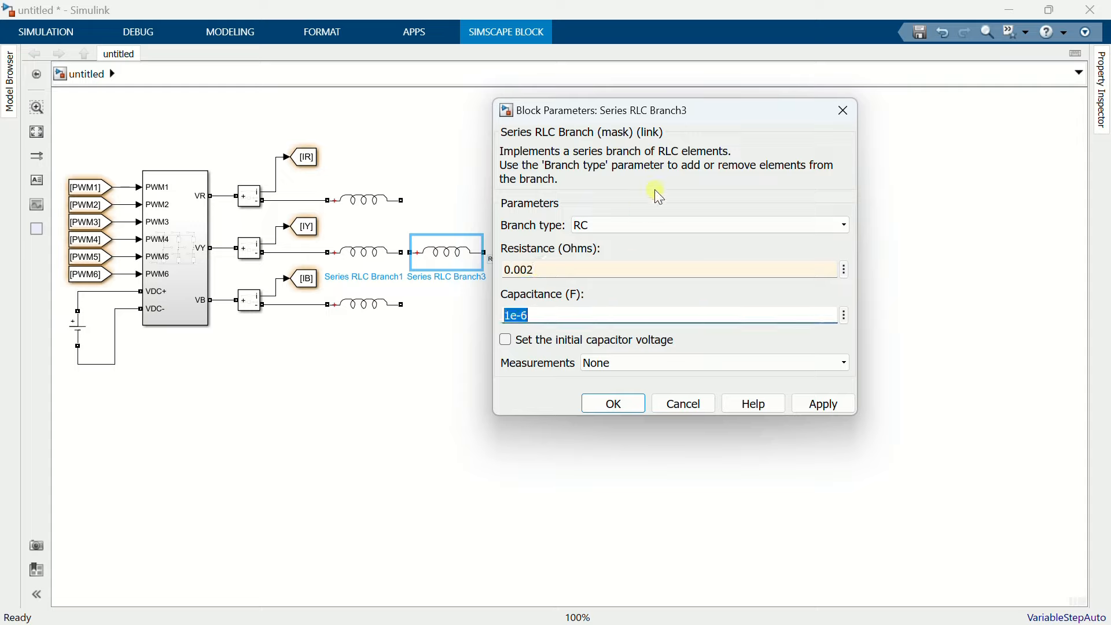
pyautogui.write('4.7')
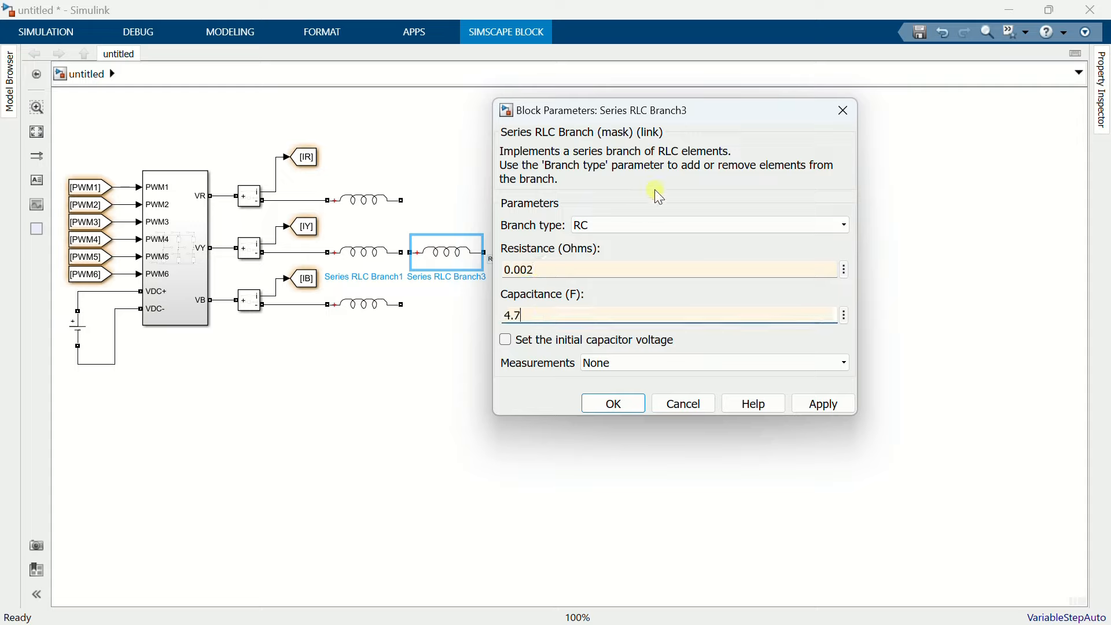
pyautogui.write('e-6')
pyautogui.click(613, 402)
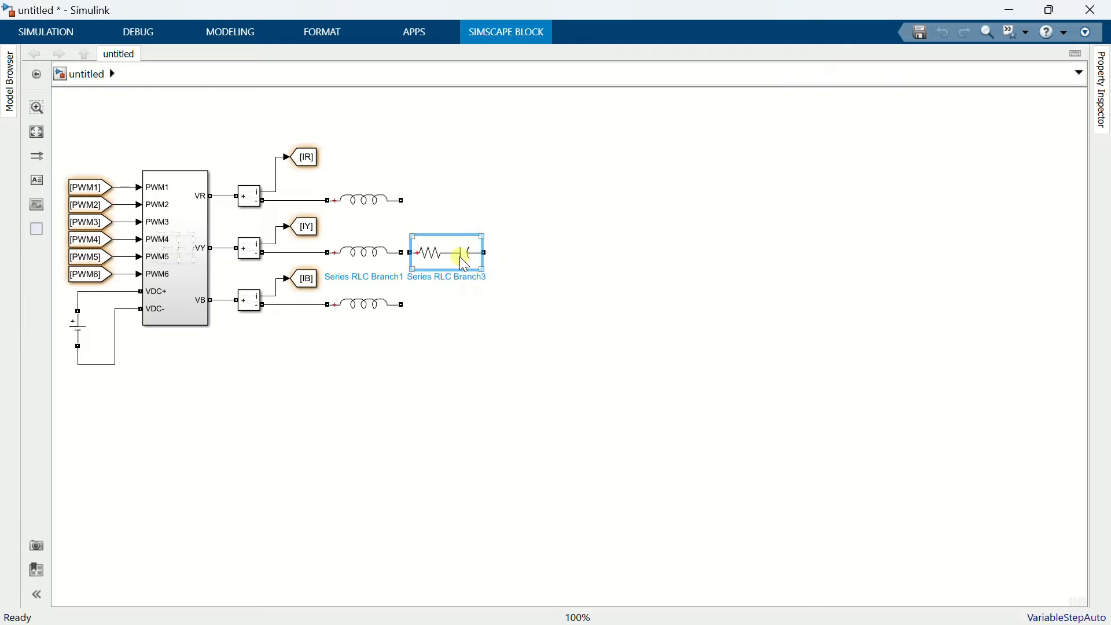
# - Arrange three vertical copies of the RC branch below the inductors, join their lower ends, and wire each upper end to one phase inductor
pyautogui.moveTo(465, 265)
pyautogui.mouseDown()
pyautogui.moveTo(459, 335)
pyautogui.moveTo(426, 350)
pyautogui.moveTo(478, 345)
pyautogui.mouseUp()
pyautogui.hotkey('ctrl', 'r')
pyautogui.moveTo(421, 398)
pyautogui.mouseDown()
pyautogui.moveTo(481, 398)
pyautogui.moveTo(452, 410)
pyautogui.mouseUp()
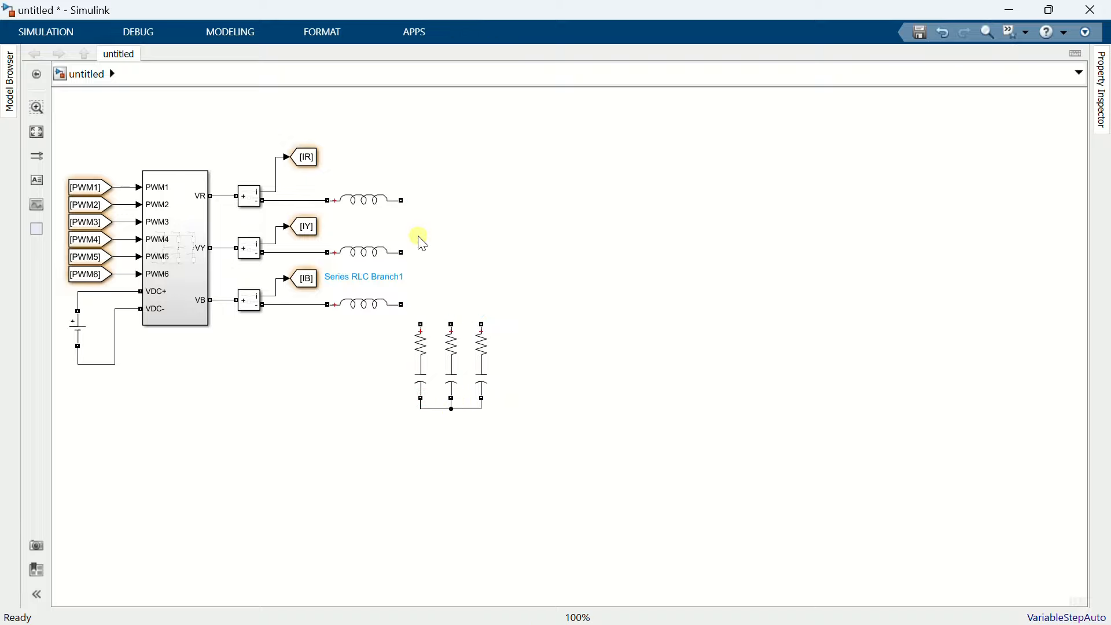
pyautogui.moveTo(402, 201); pyautogui.dragTo(420, 324)
pyautogui.moveTo(404, 254); pyautogui.dragTo(484, 322)
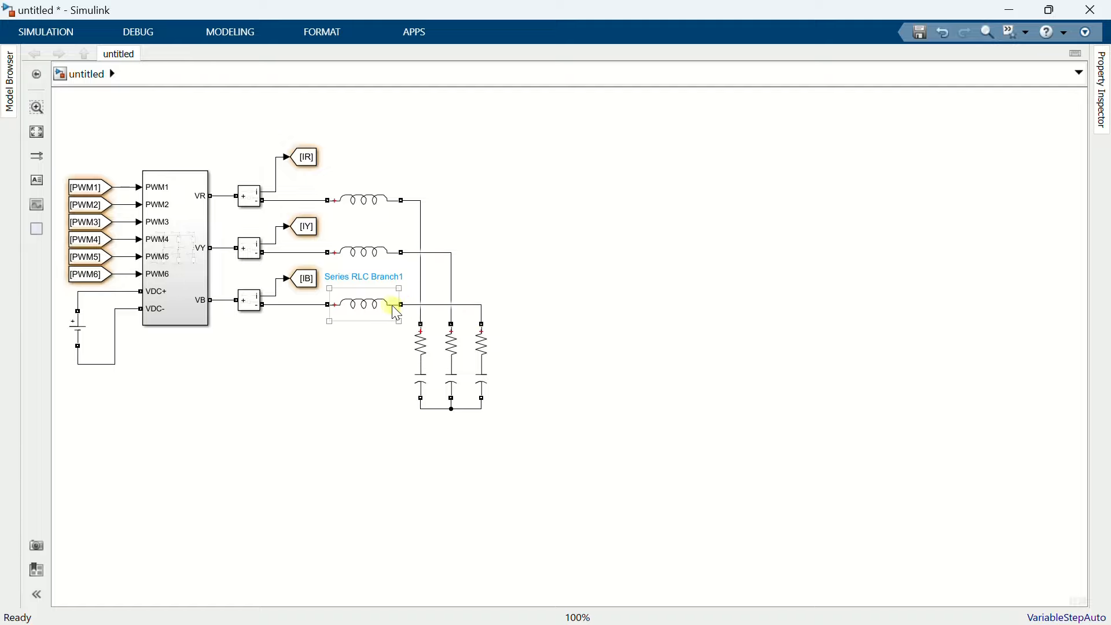
# - Copy the three inductors to the right of the RC branches, wire each to its phase's inductor-RC junction, and save the model
pyautogui.moveTo(394, 304); pyautogui.dragTo(557, 311)
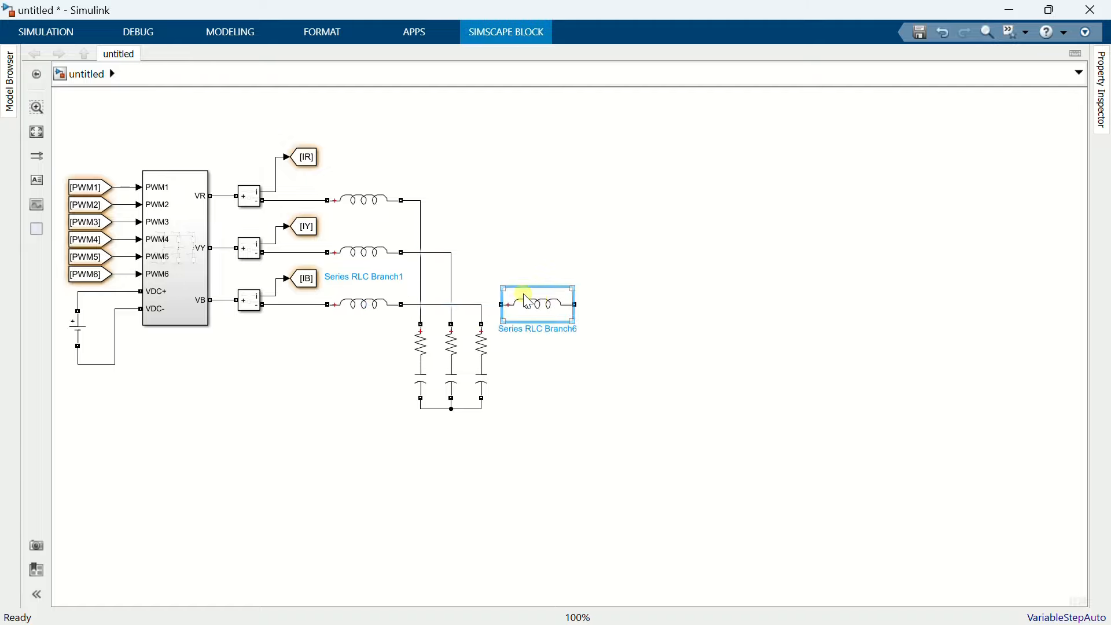
pyautogui.moveTo(384, 252); pyautogui.dragTo(558, 259)
pyautogui.moveTo(380, 197)
pyautogui.mouseDown()
pyautogui.moveTo(430, 194)
pyautogui.moveTo(548, 221)
pyautogui.moveTo(544, 203)
pyautogui.moveTo(553, 210)
pyautogui.moveTo(421, 204)
pyautogui.mouseUp()
pyautogui.moveTo(516, 211); pyautogui.dragTo(517, 203)
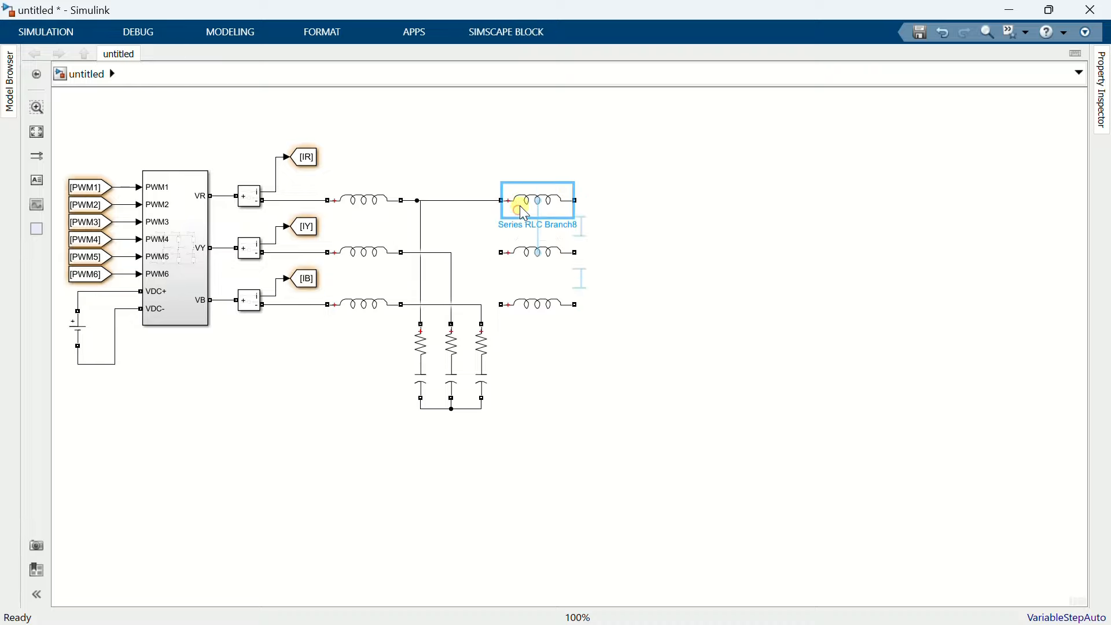
pyautogui.click(498, 254)
pyautogui.moveTo(498, 254); pyautogui.dragTo(452, 253)
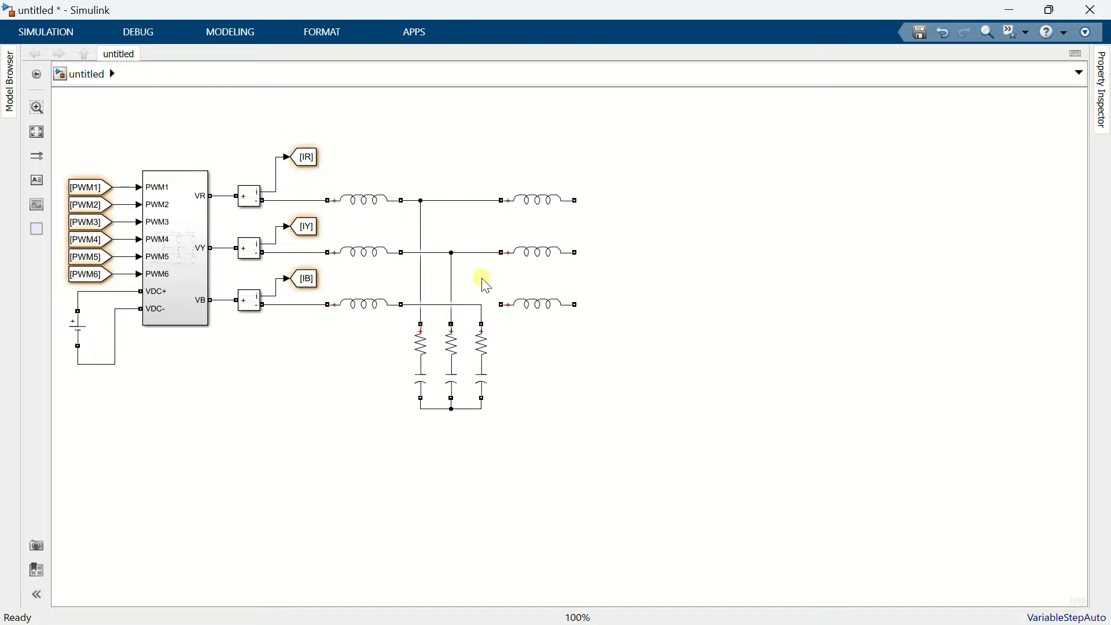
pyautogui.moveTo(501, 304); pyautogui.dragTo(483, 304)
pyautogui.hotkey('ctrl', 's')
# - Add a Three-Phase V-I Measurement block to the right of the second set of inductors
pyautogui.write('thr')
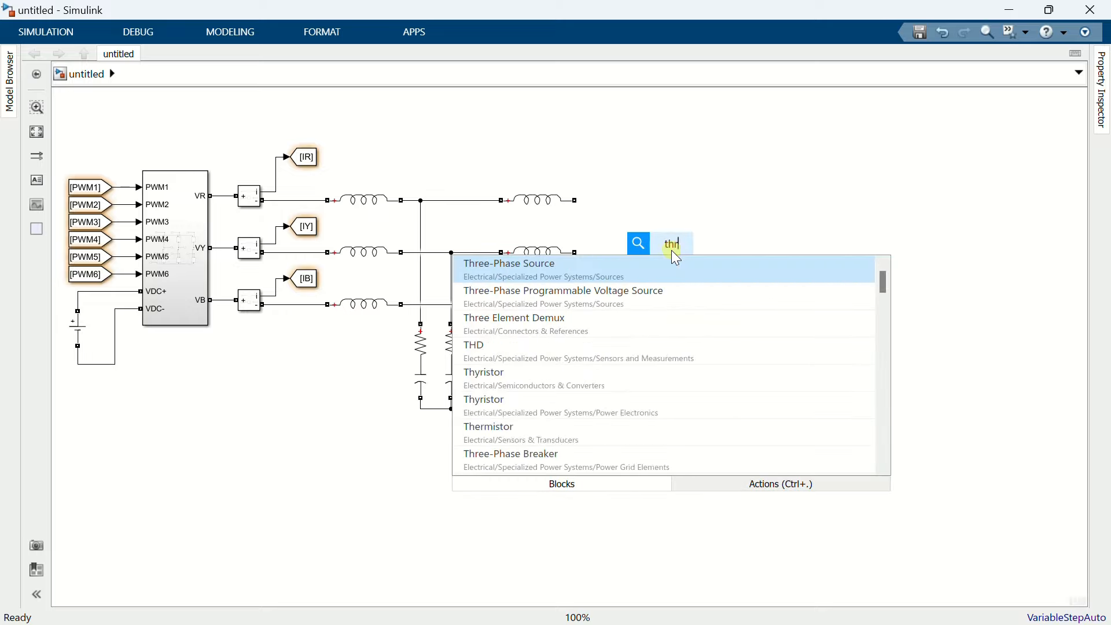
pyautogui.write('ee phase v')
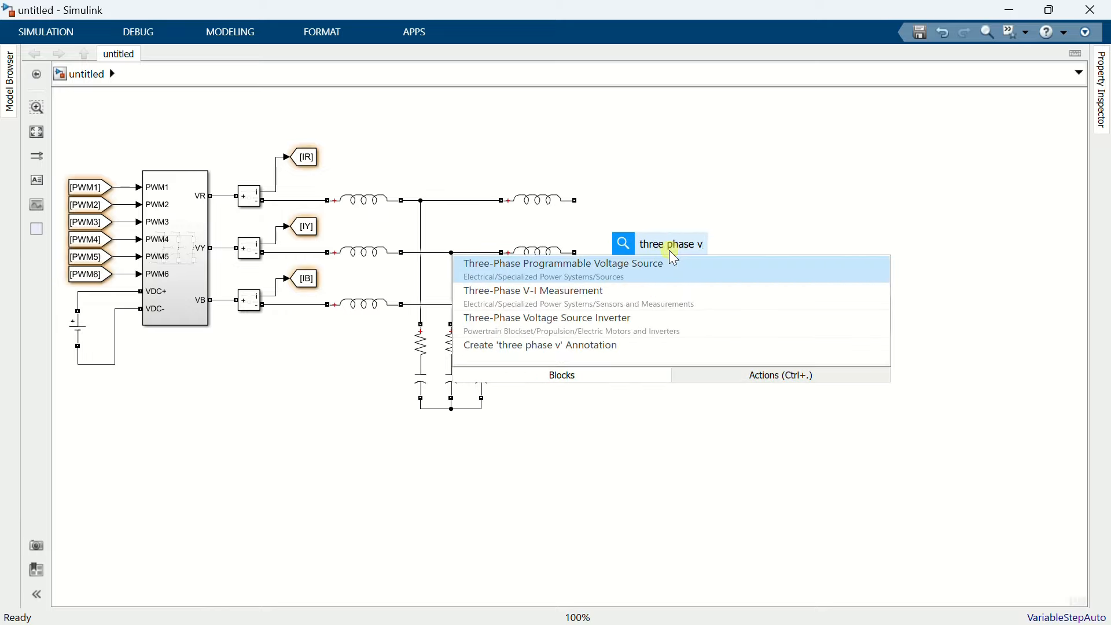
pyautogui.click(660, 295)
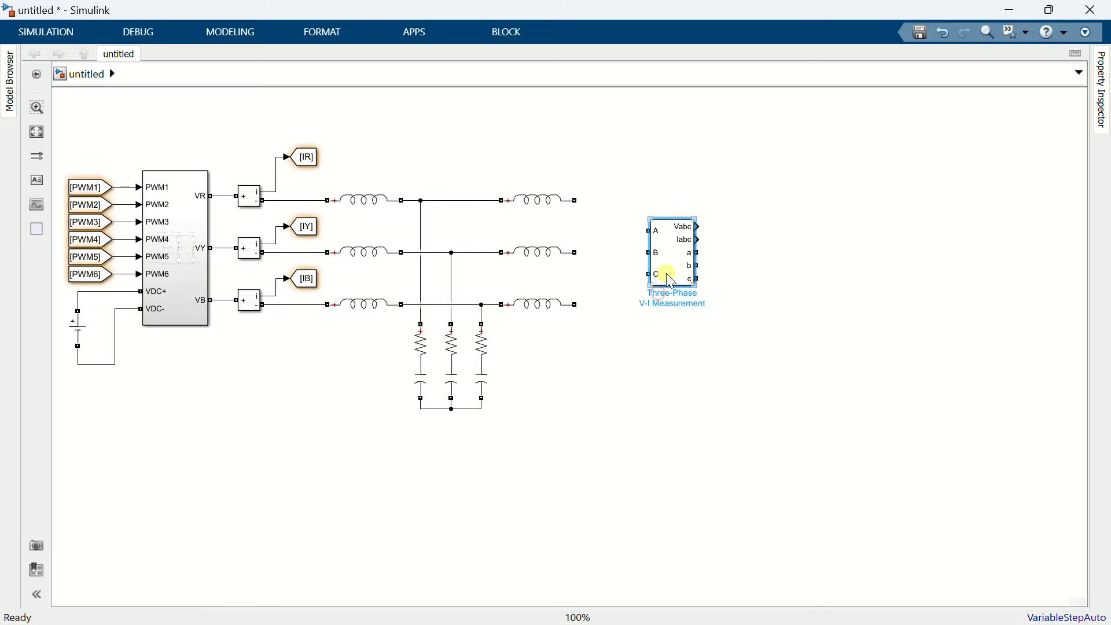
# - Set the Three-Phase V-I Measurement's current measurement to no, keeping the voltage measurement at phase-to-ground
pyautogui.doubleClick(667, 274)
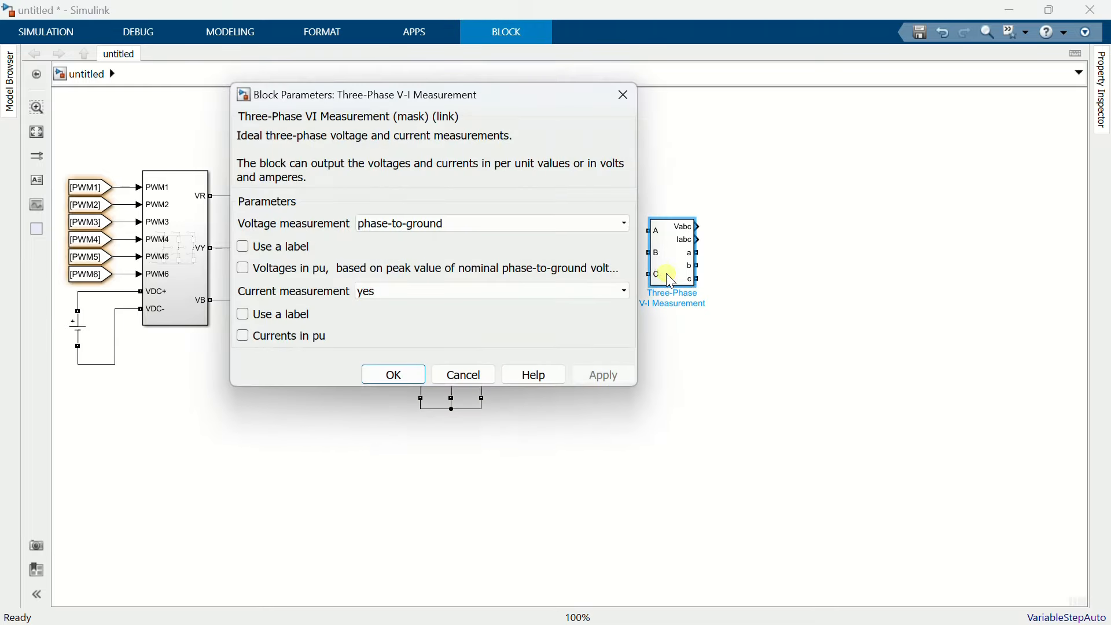
pyautogui.click(502, 226)
pyautogui.click(502, 227)
pyautogui.click(368, 287)
pyautogui.click(377, 307)
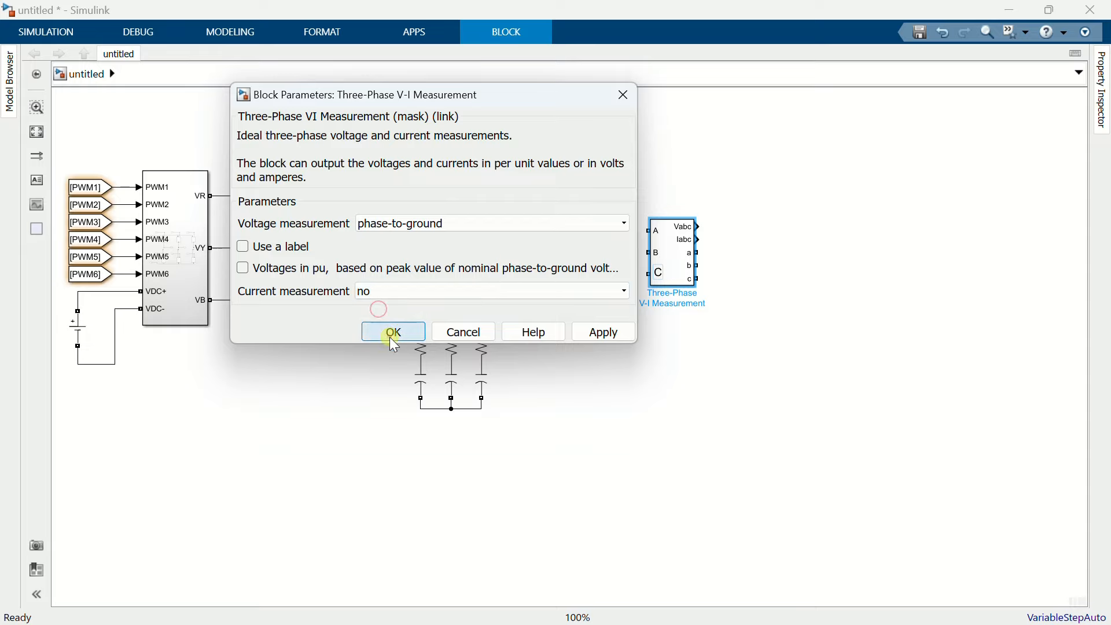
pyautogui.click(390, 332)
# - Move the Three-Phase V-I Measurement closer to the output inductors and wire them to its A, B and C terminals
pyautogui.moveTo(678, 262); pyautogui.dragTo(577, 204)
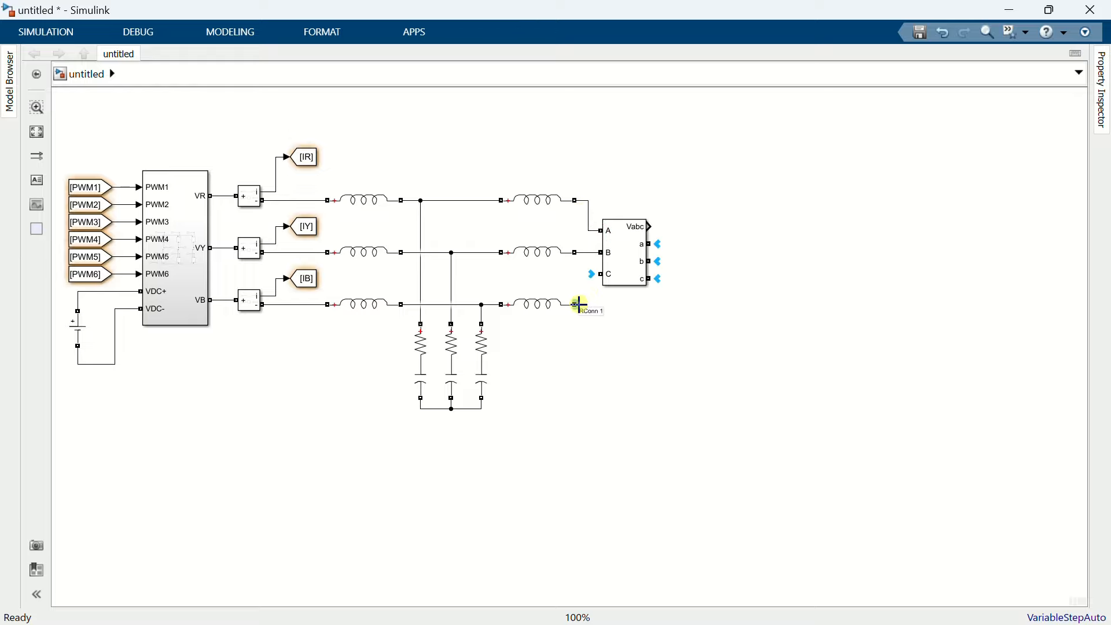
pyautogui.moveTo(579, 304); pyautogui.dragTo(600, 275)
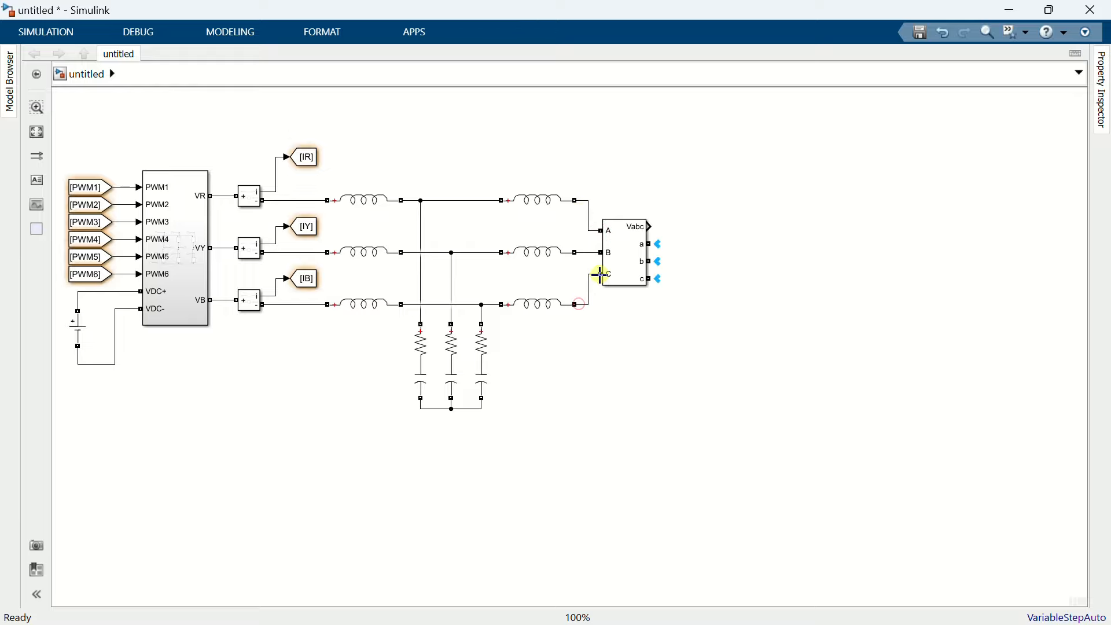
# - Add a Demux block with 3 outputs above the Three-Phase V-I Measurement and wire the Vabc output to its input
pyautogui.doubleClick(662, 180)
pyautogui.write('de')
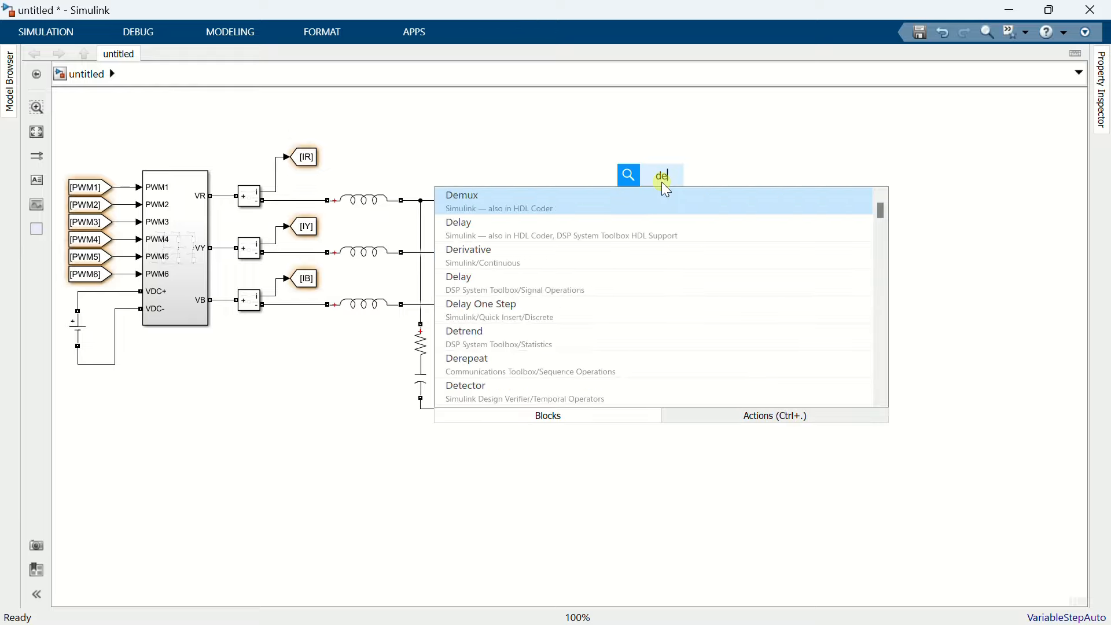
pyautogui.write('m')
pyautogui.click(628, 190)
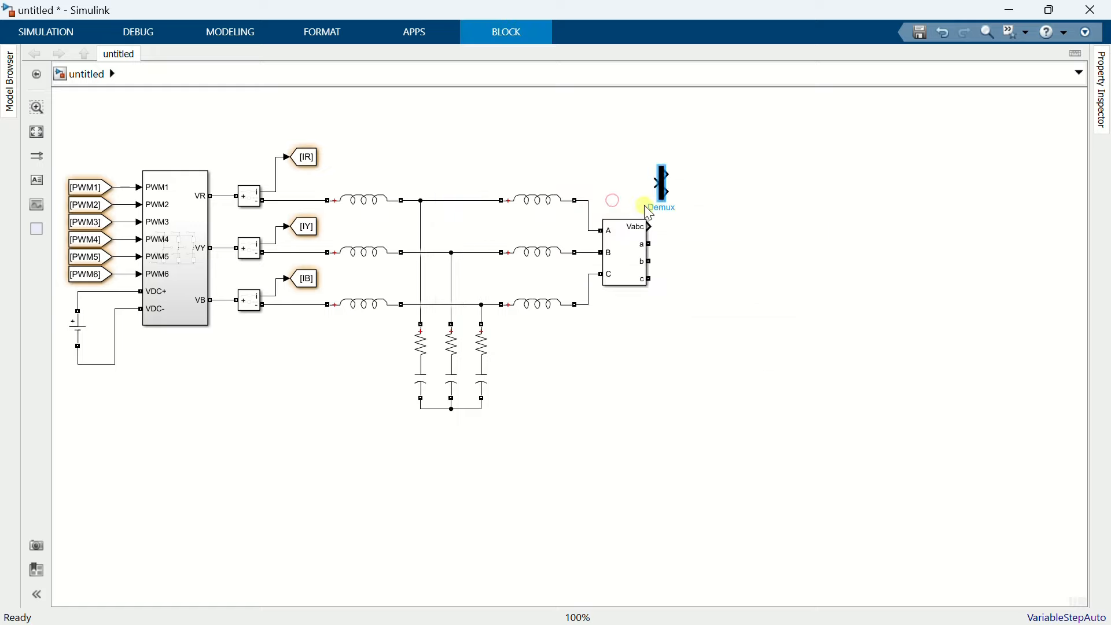
pyautogui.doubleClick(664, 185)
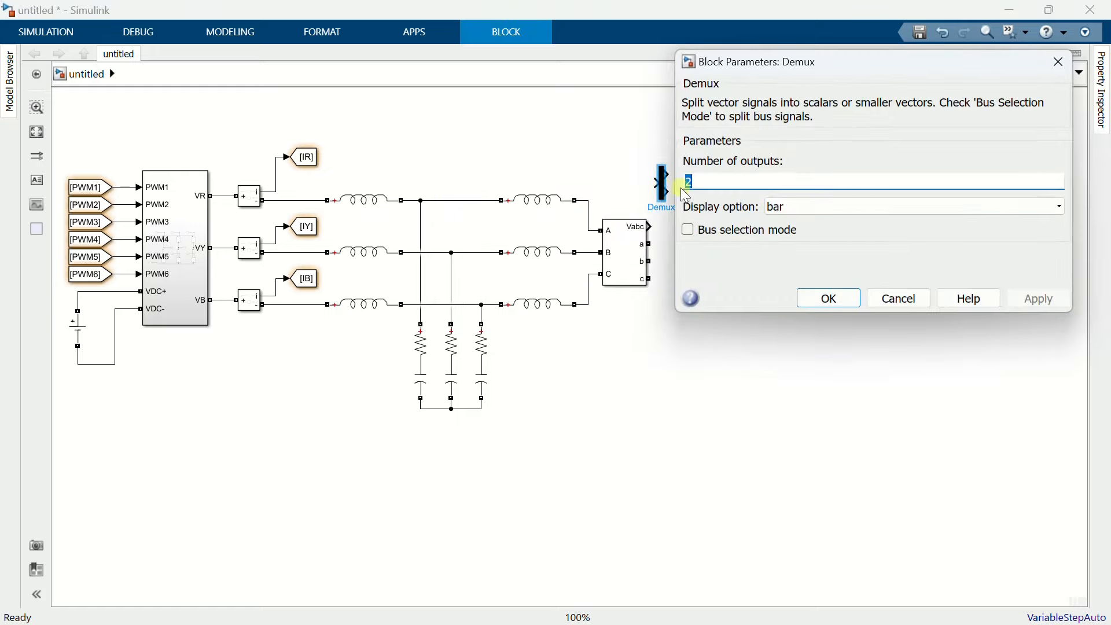
pyautogui.write('3')
pyautogui.click(818, 302)
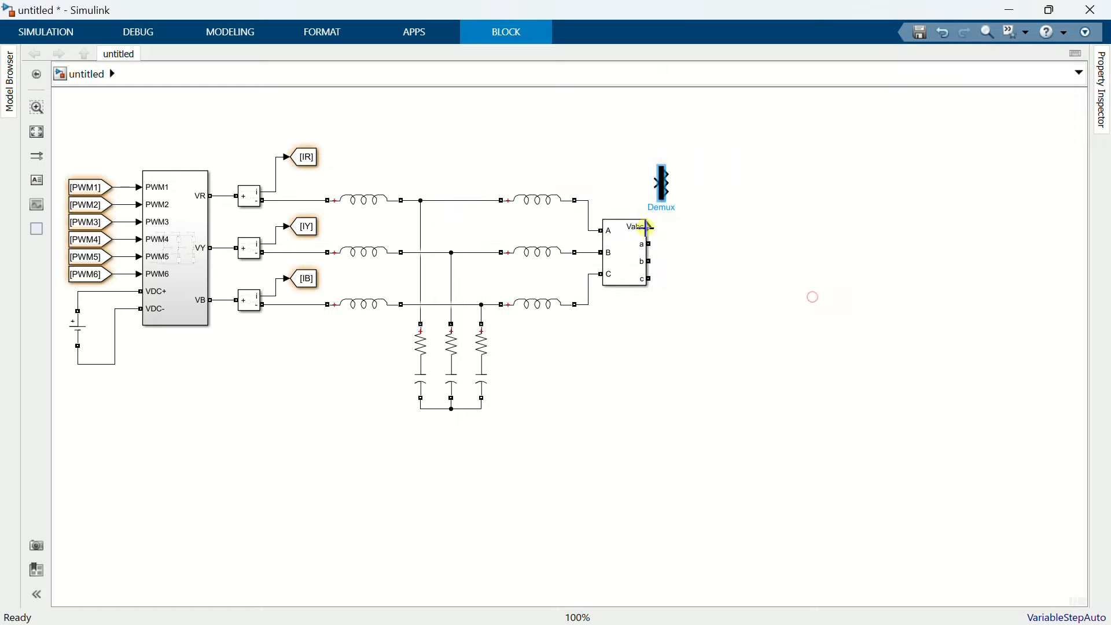
pyautogui.moveTo(651, 226); pyautogui.dragTo(669, 155)
pyautogui.click(665, 186)
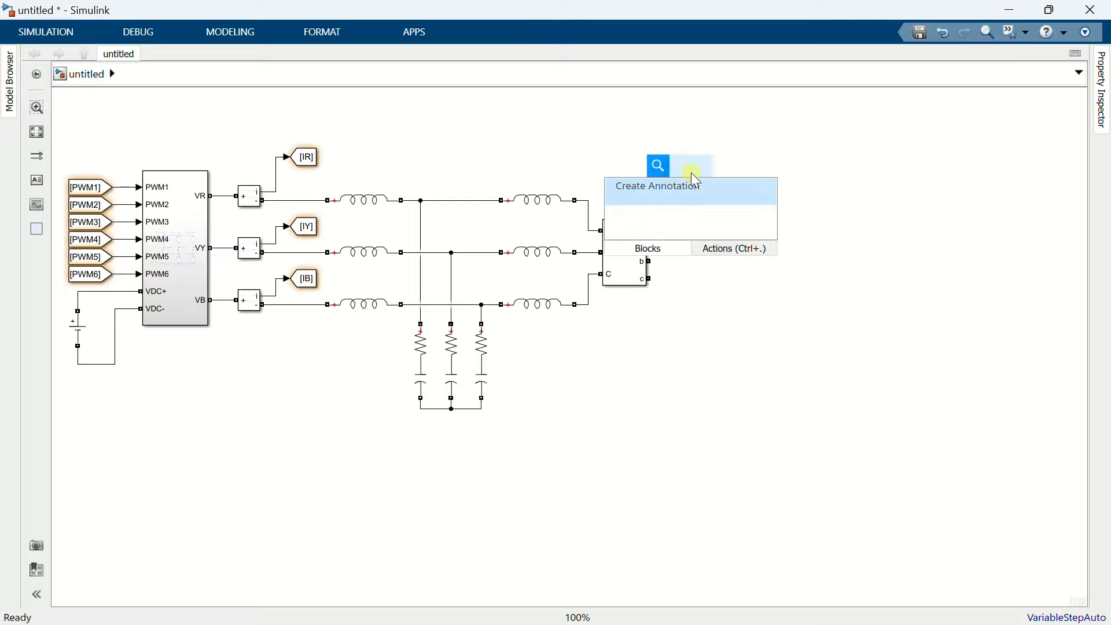
# - Add a small Goto block at the Demux's first output and set its tag to VR
pyautogui.write('got')
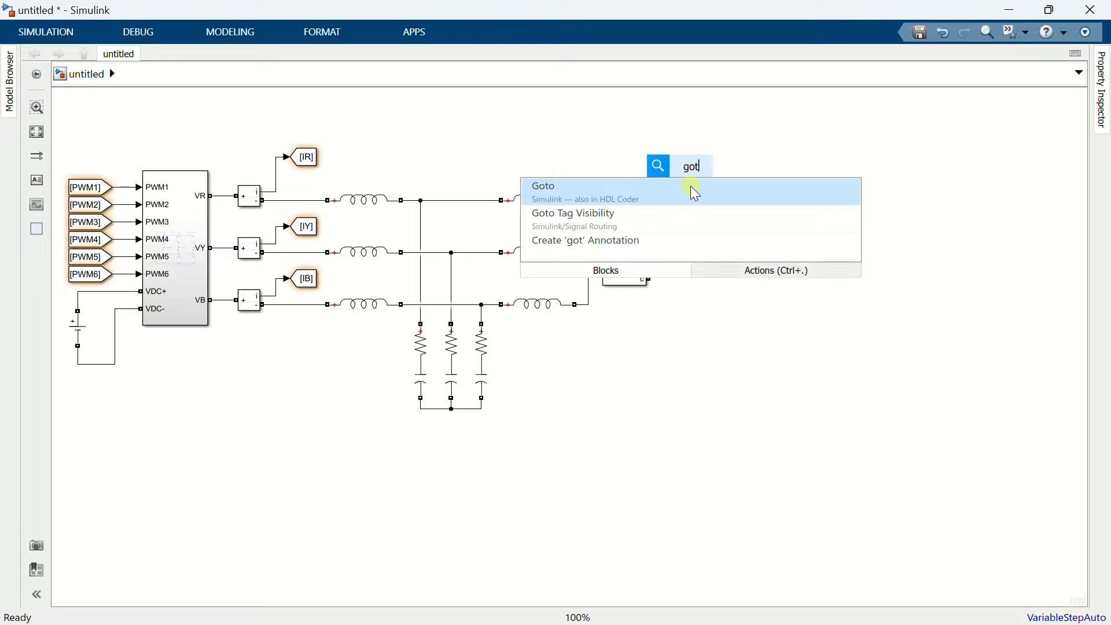
pyautogui.click(690, 186)
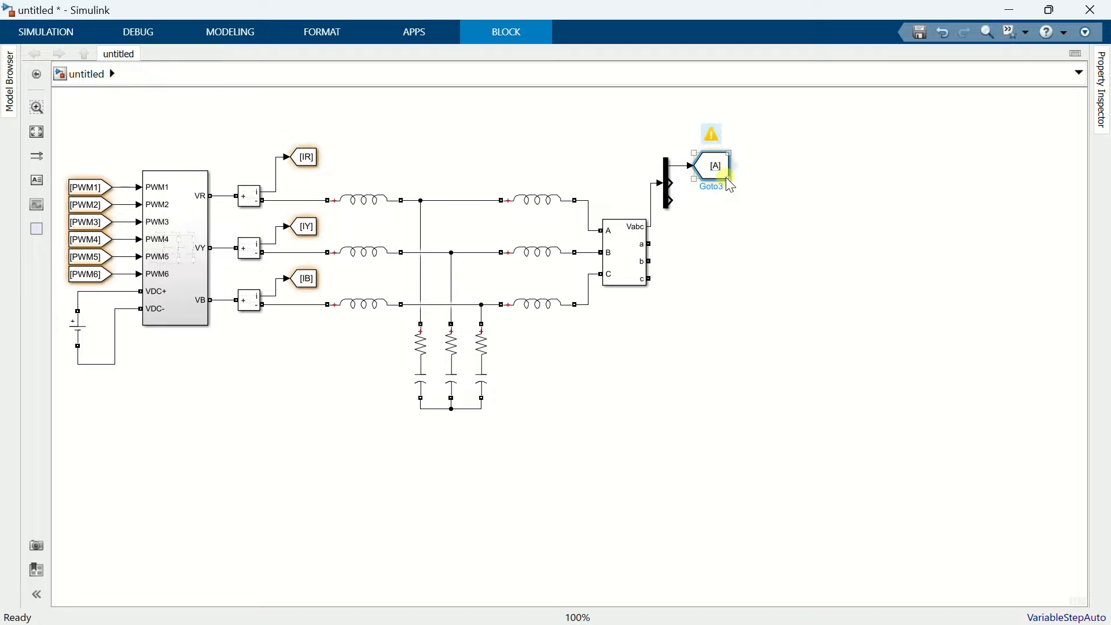
pyautogui.moveTo(729, 179); pyautogui.dragTo(719, 179)
pyautogui.doubleClick(711, 168)
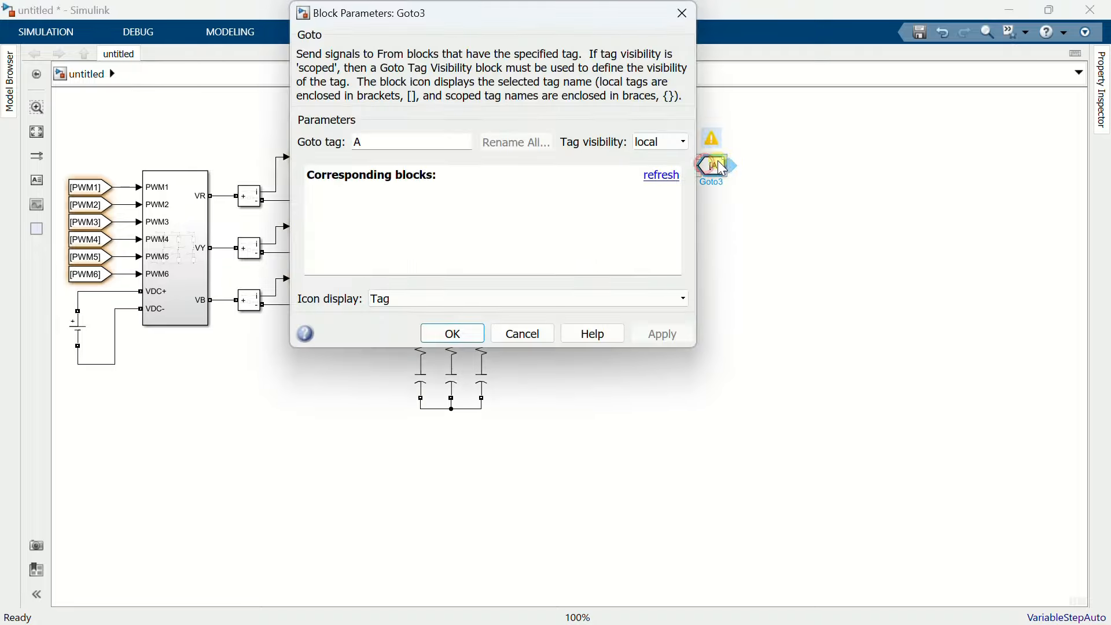
pyautogui.write('V')
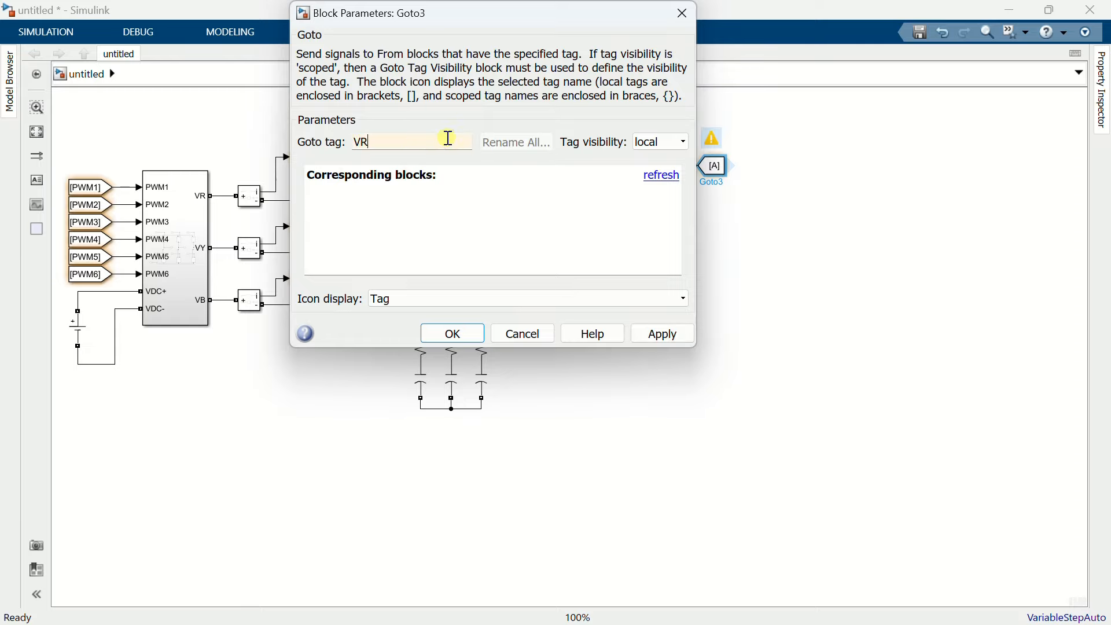
pyautogui.write('R')
pyautogui.click(451, 333)
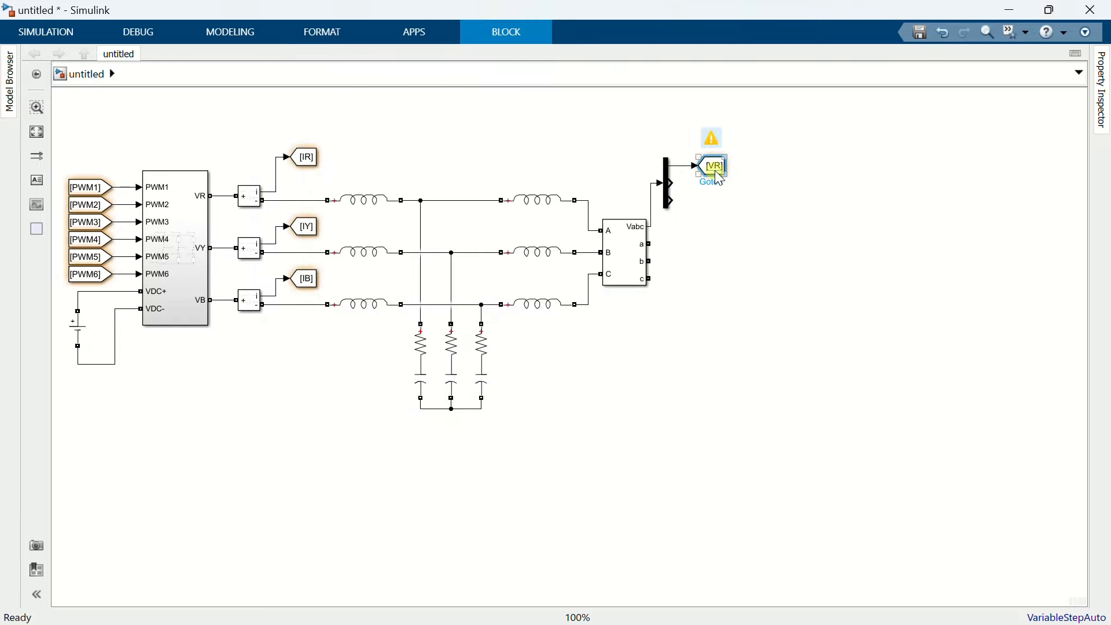
# - Copy the VR Goto block to the Demux's second output and set the copy's tag to VY
pyautogui.moveTo(720, 178); pyautogui.dragTo(695, 190)
pyautogui.click(713, 186)
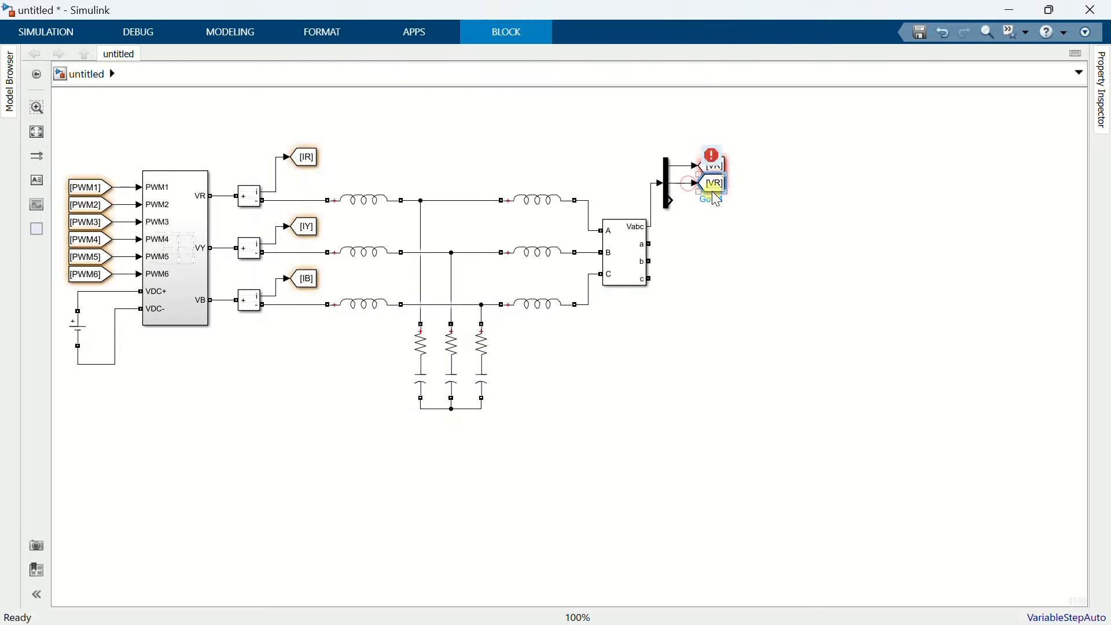
pyautogui.doubleClick(716, 196)
pyautogui.doubleClick(468, 150)
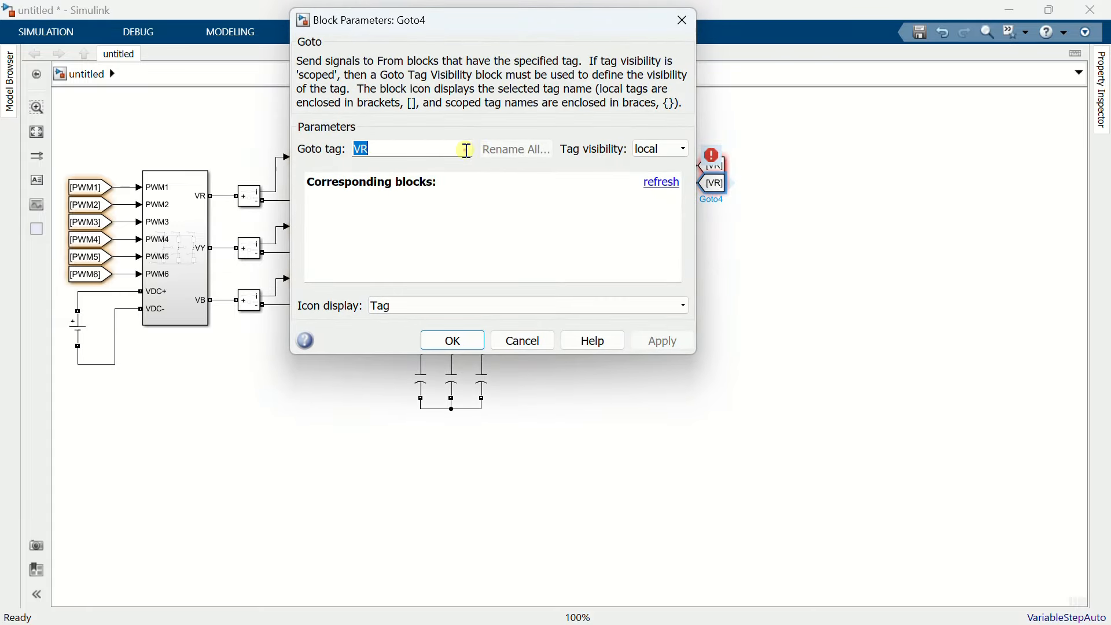
pyautogui.write('V')
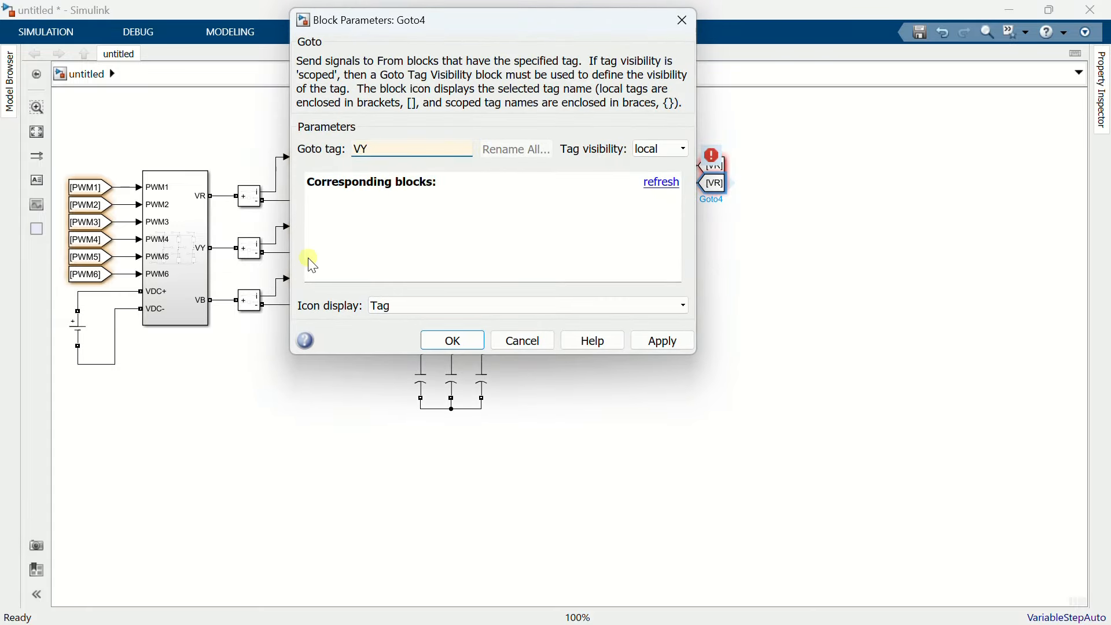
pyautogui.click(447, 343)
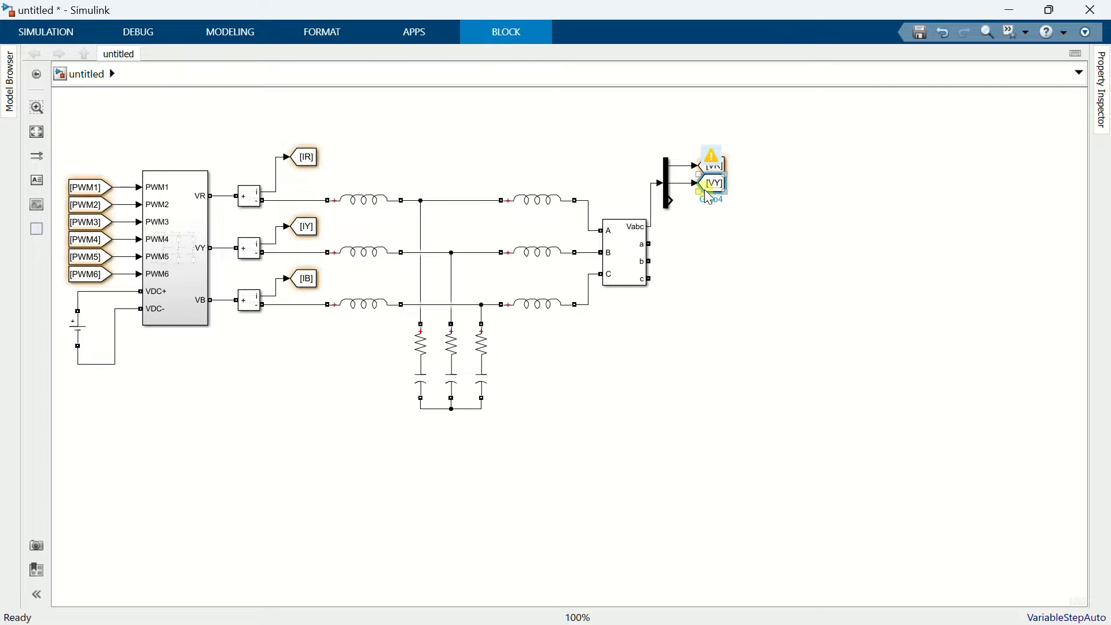
# - Copy the VY Goto block to the Demux's third output and set the copy's tag to VB
pyautogui.moveTo(707, 217); pyautogui.dragTo(688, 205)
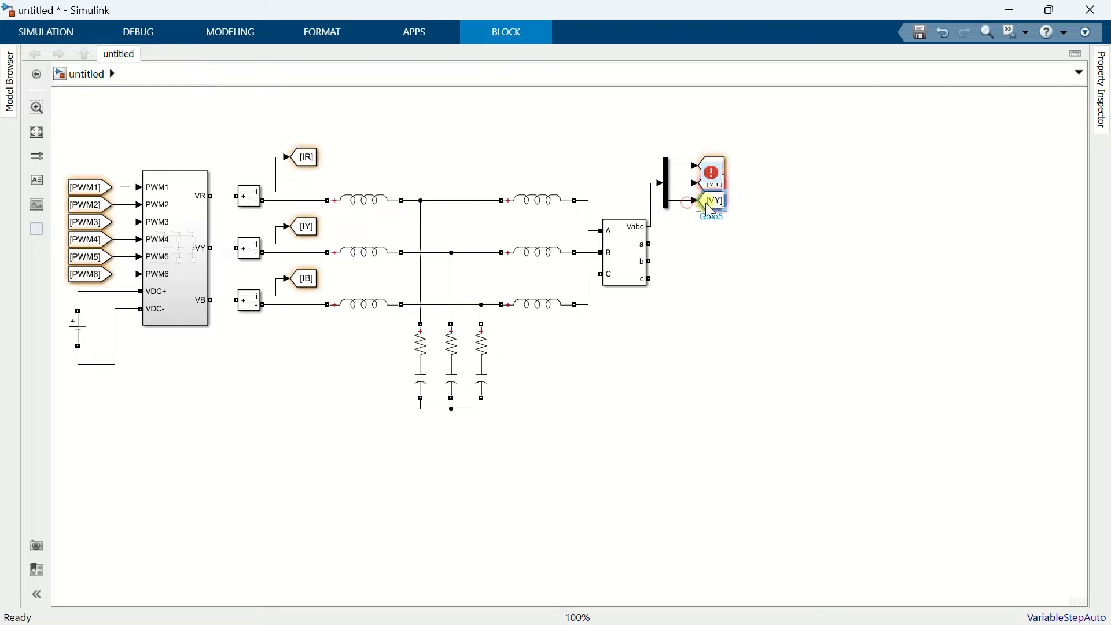
pyautogui.doubleClick(714, 211)
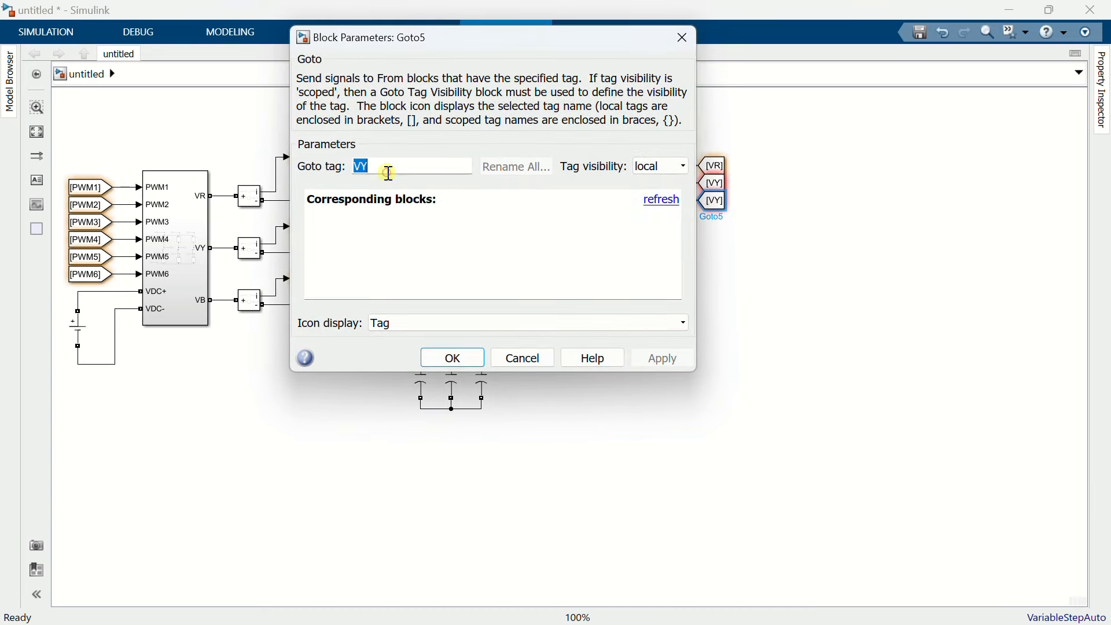
pyautogui.write('V')
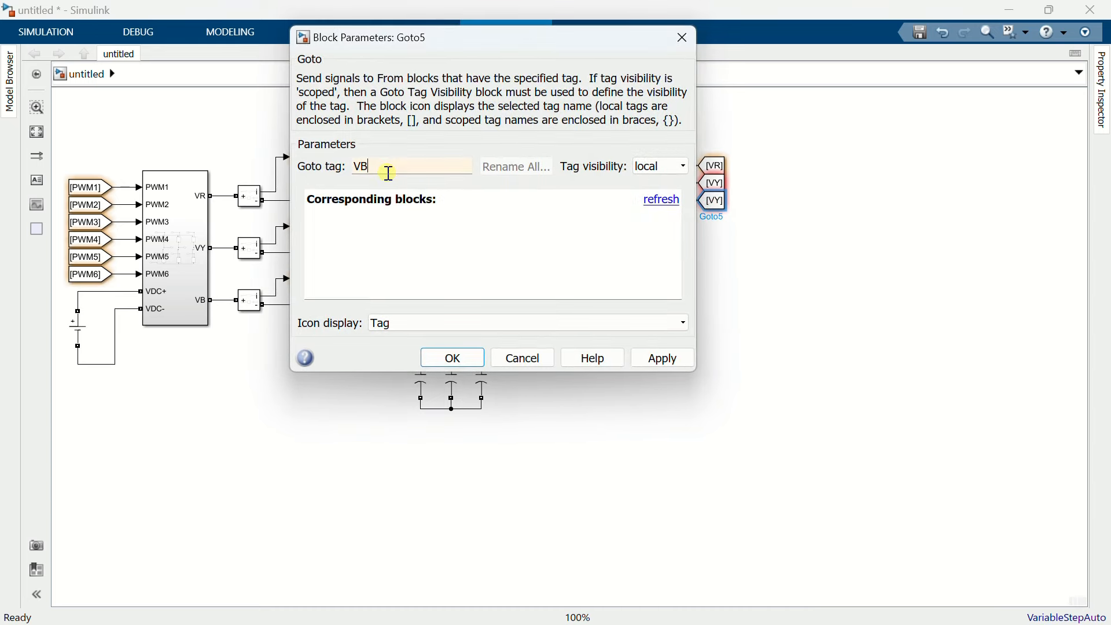
pyautogui.click(451, 357)
# - Move the VR, VY and VB Goto blocks together closer to the Demux
pyautogui.moveTo(730, 243); pyautogui.dragTo(666, 130)
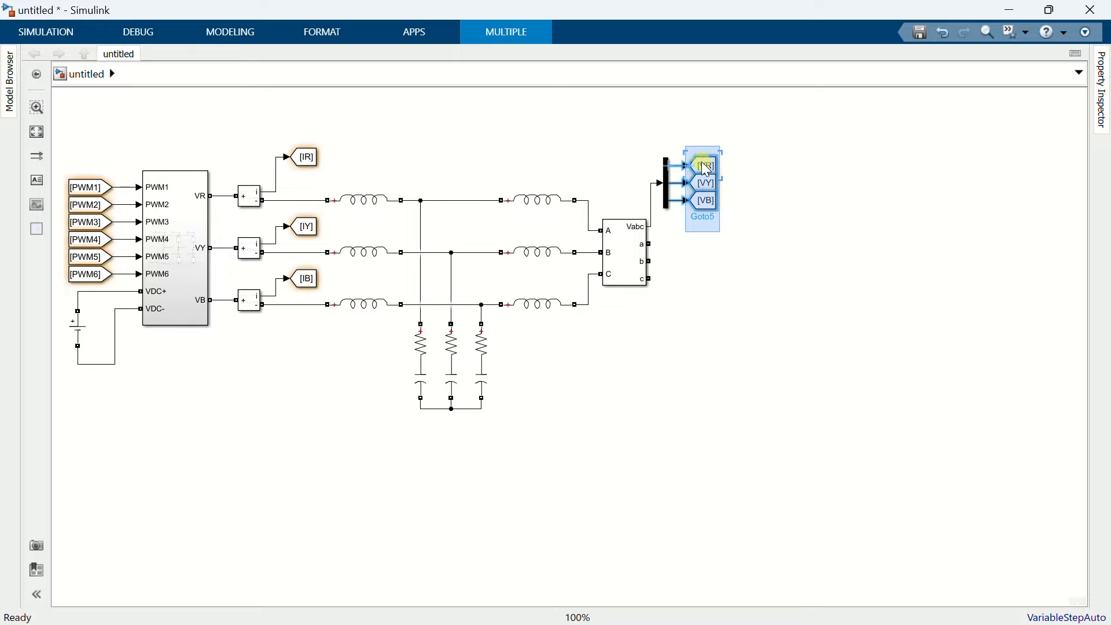
pyautogui.moveTo(707, 170); pyautogui.dragTo(702, 169)
pyautogui.click(661, 135)
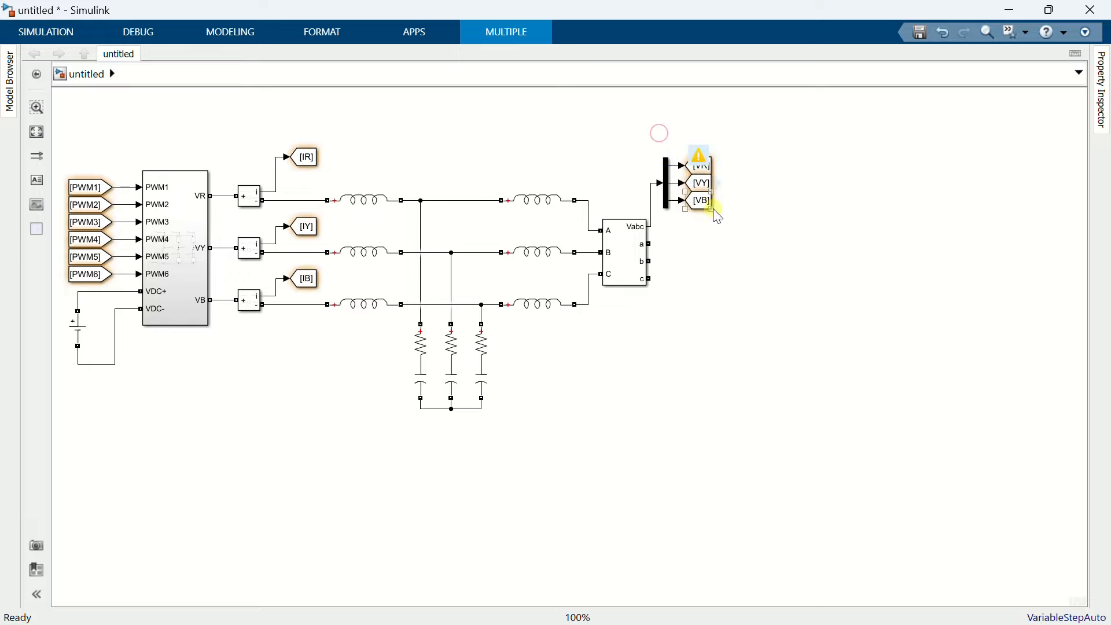
# - Add a Three-Phase Source block to the right of the Three-Phase V-I Measurement
pyautogui.doubleClick(722, 267)
pyautogui.write('three')
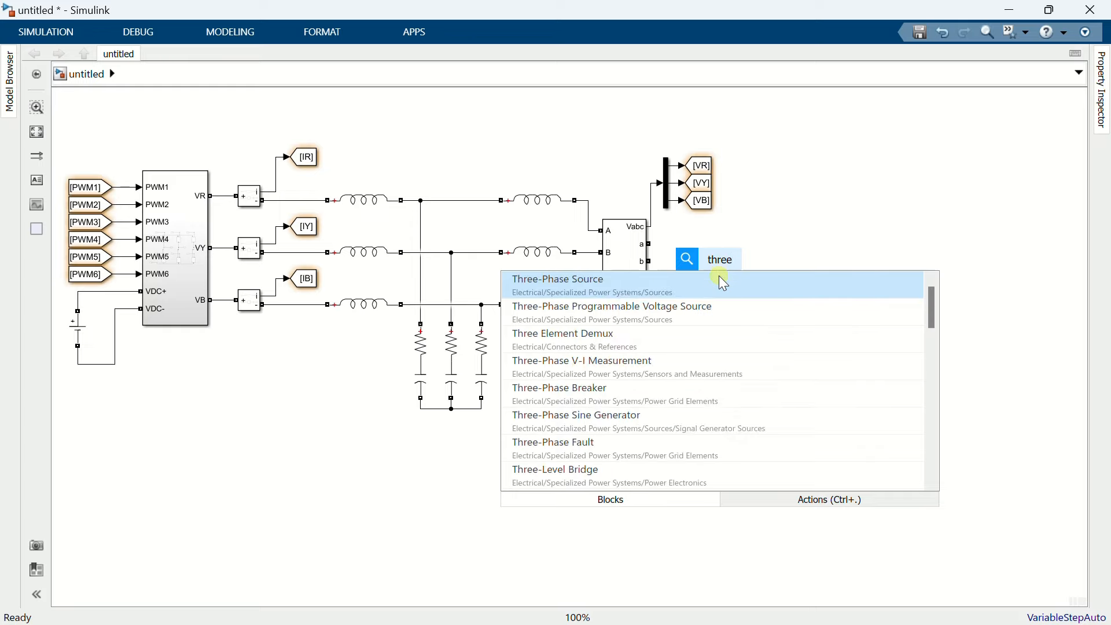
pyautogui.click(719, 278)
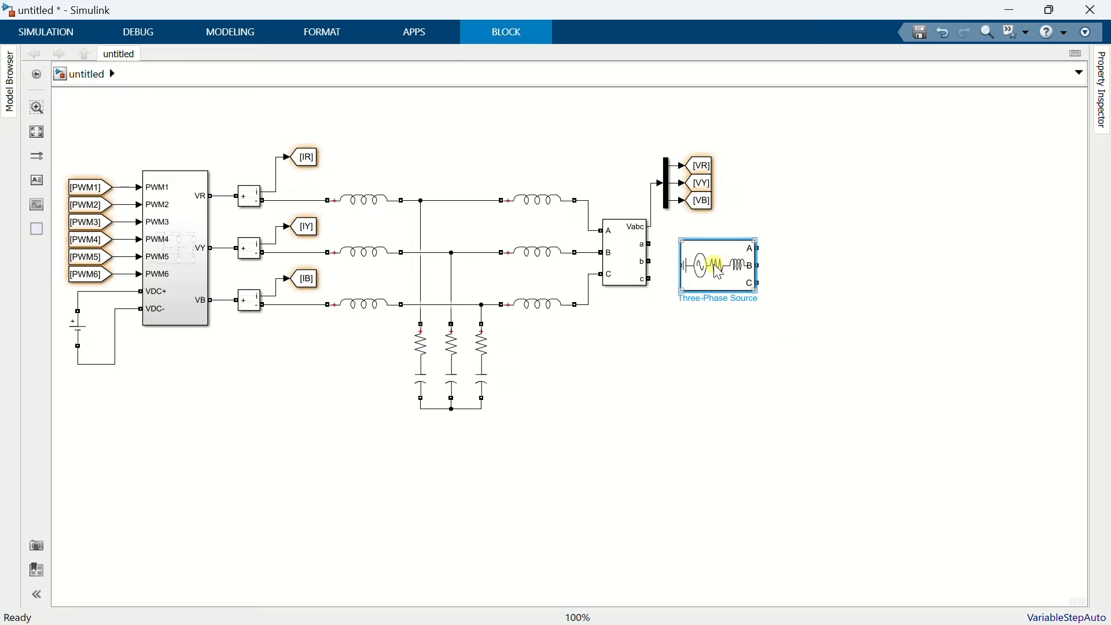
# - Flip the Three-Phase Source left-right and wire its A, B and C terminals to the measurement block's a, b and c
pyautogui.rightClick(719, 272)
pyautogui.moveTo(854, 327)
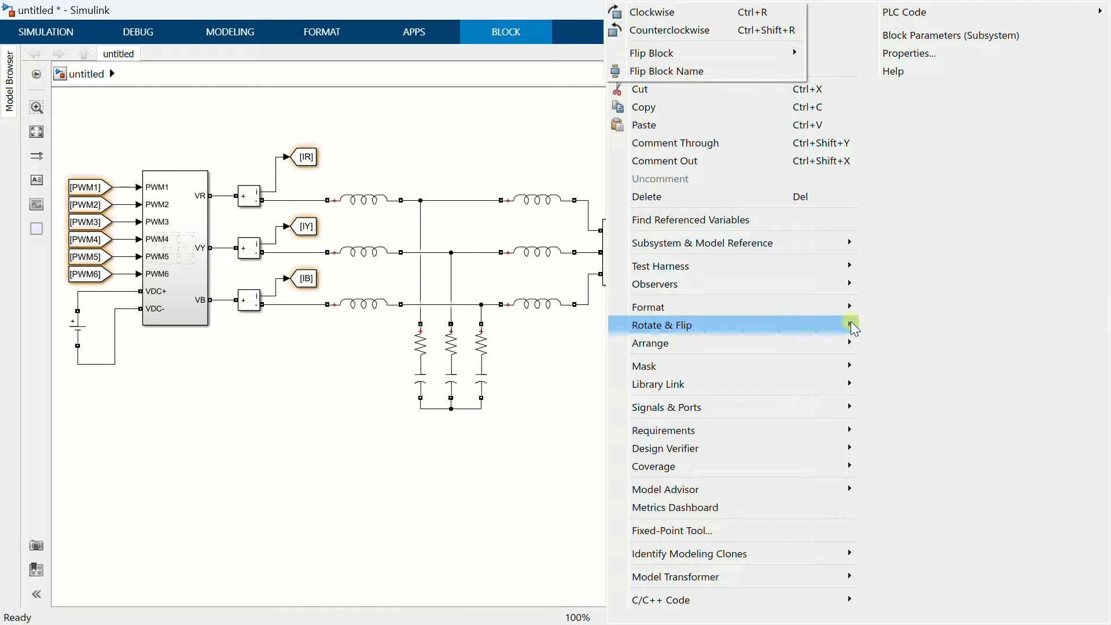
pyautogui.click(741, 52)
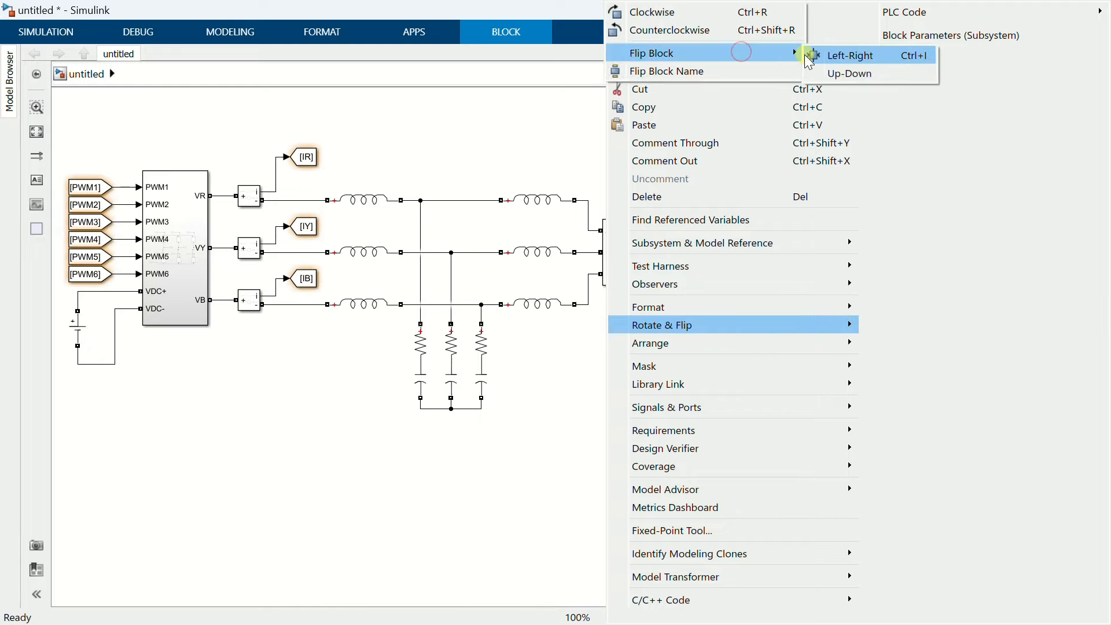
pyautogui.click(828, 56)
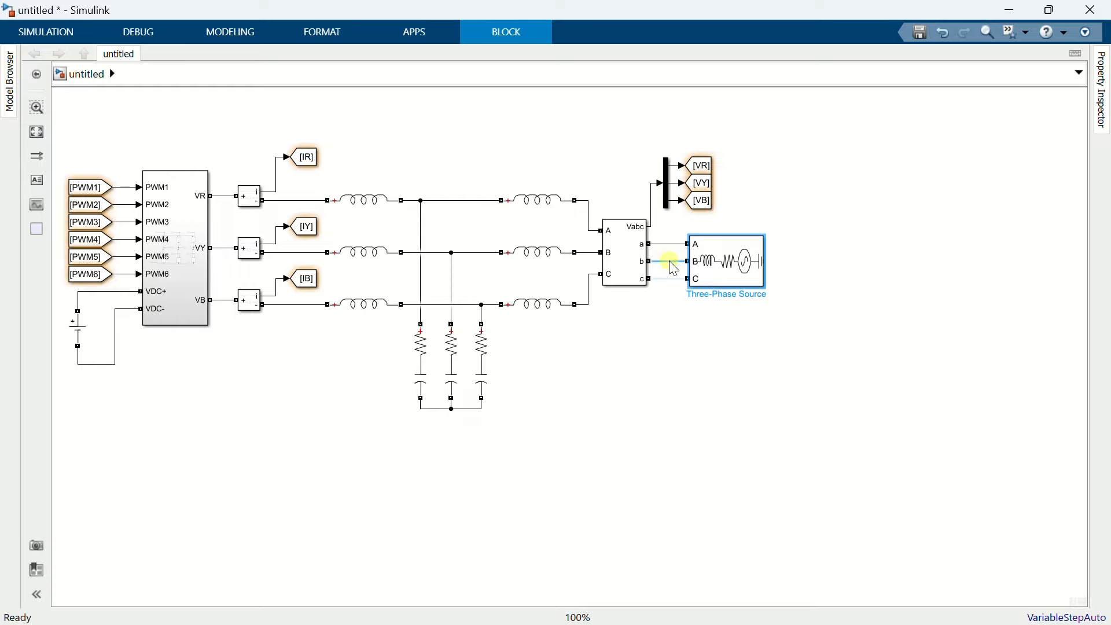
pyautogui.moveTo(674, 268); pyautogui.dragTo(718, 267)
pyautogui.click(670, 276)
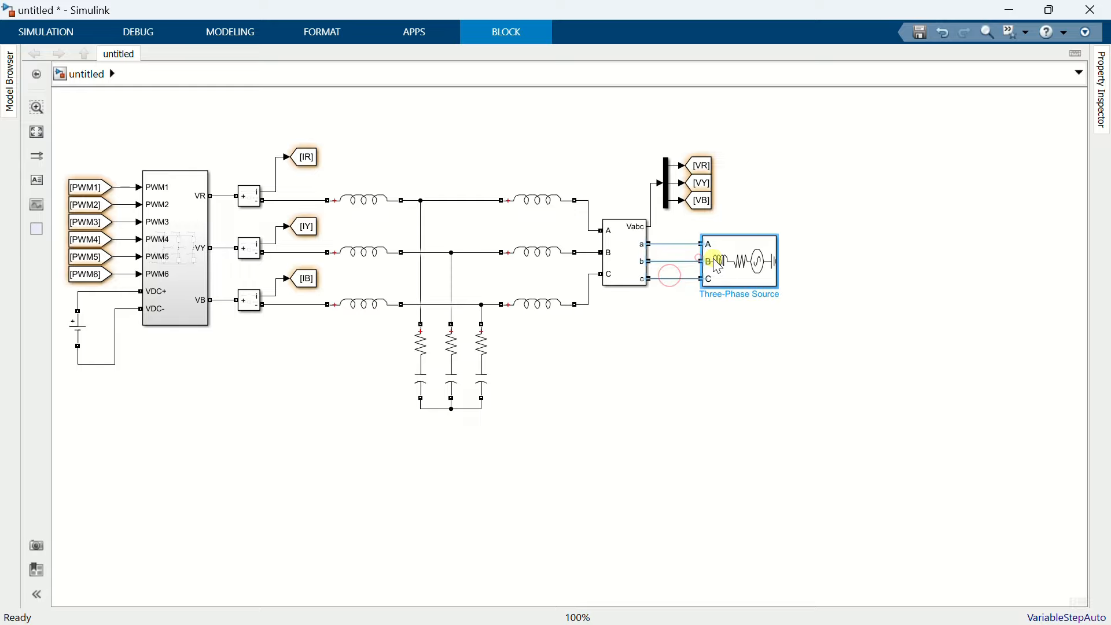
# - Set the Three-Phase Source's phase-to-phase voltage to 400 Vrms and its frequency to 50 Hz
pyautogui.doubleClick(726, 280)
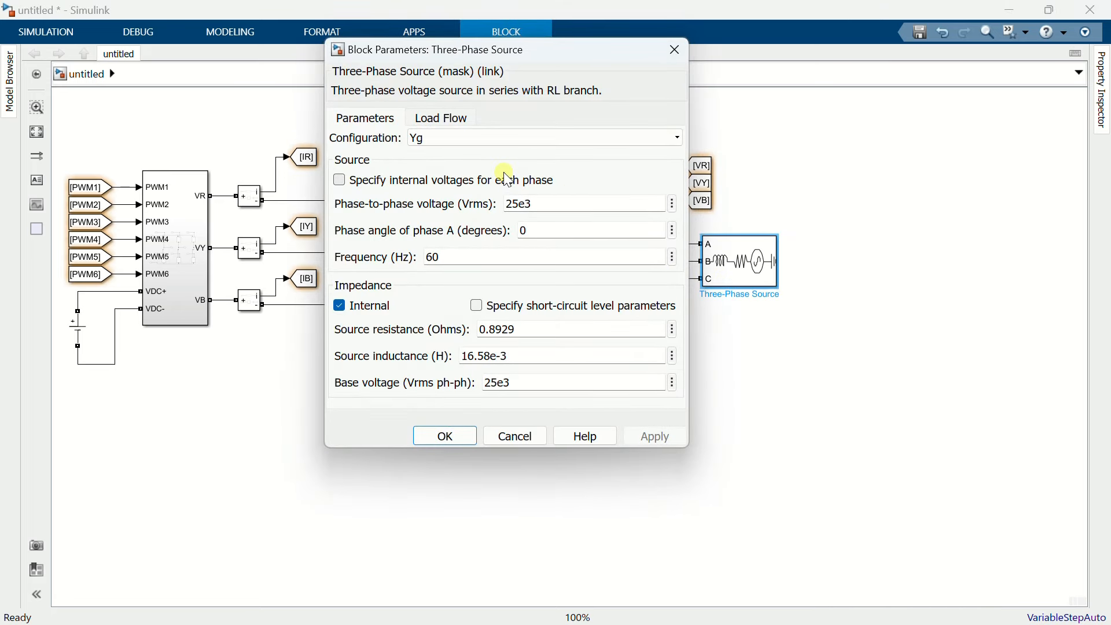
pyautogui.doubleClick(546, 197)
pyautogui.write('400')
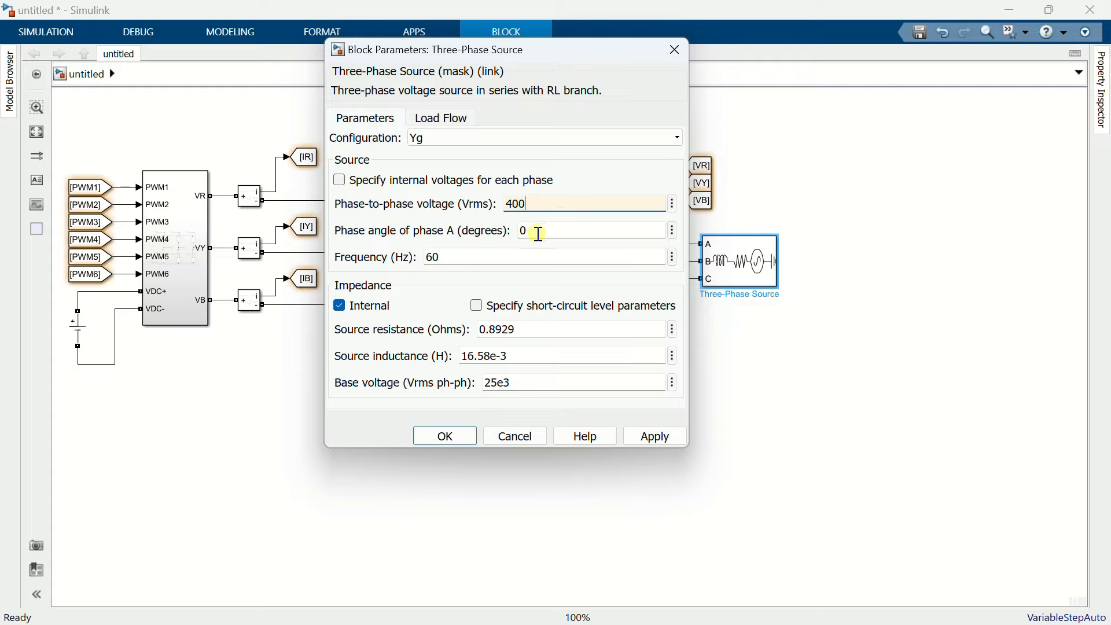
pyautogui.doubleClick(502, 263)
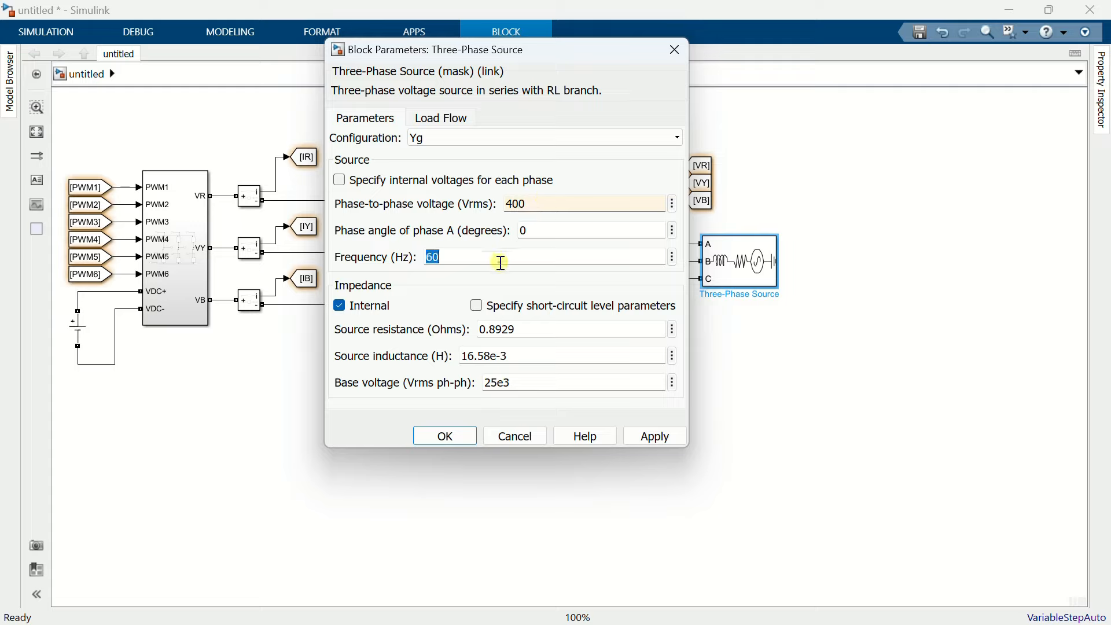
pyautogui.write('5')
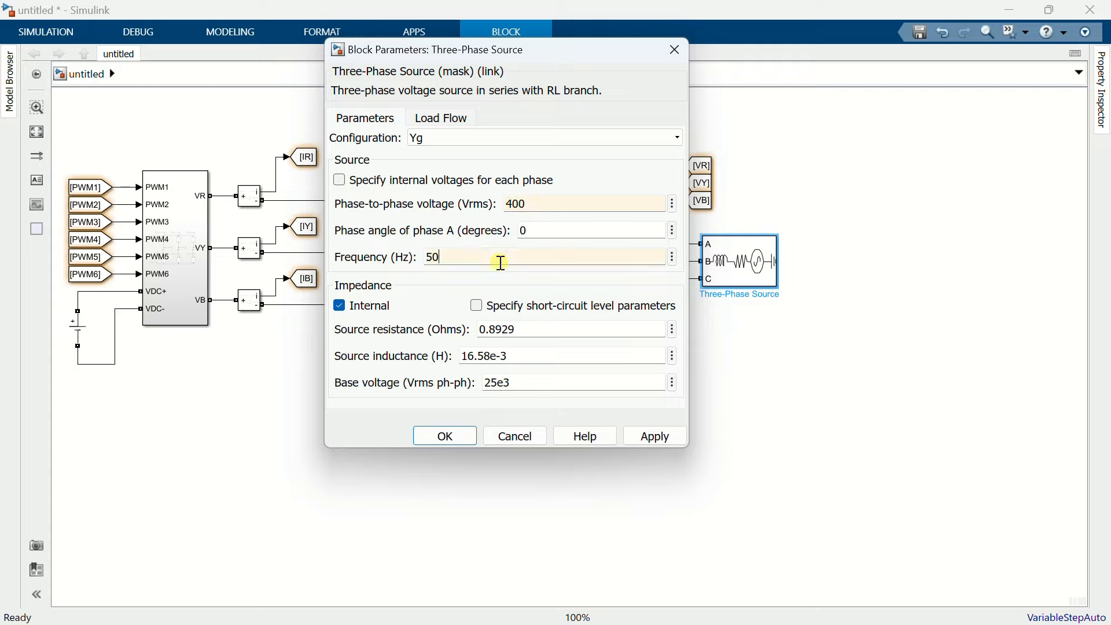
# - Set the source resistance to 1e-12 ohms, source inductance to 1e-12 H and base voltage to 400, and save the model
pyautogui.doubleClick(539, 328)
pyautogui.write('1e-12')
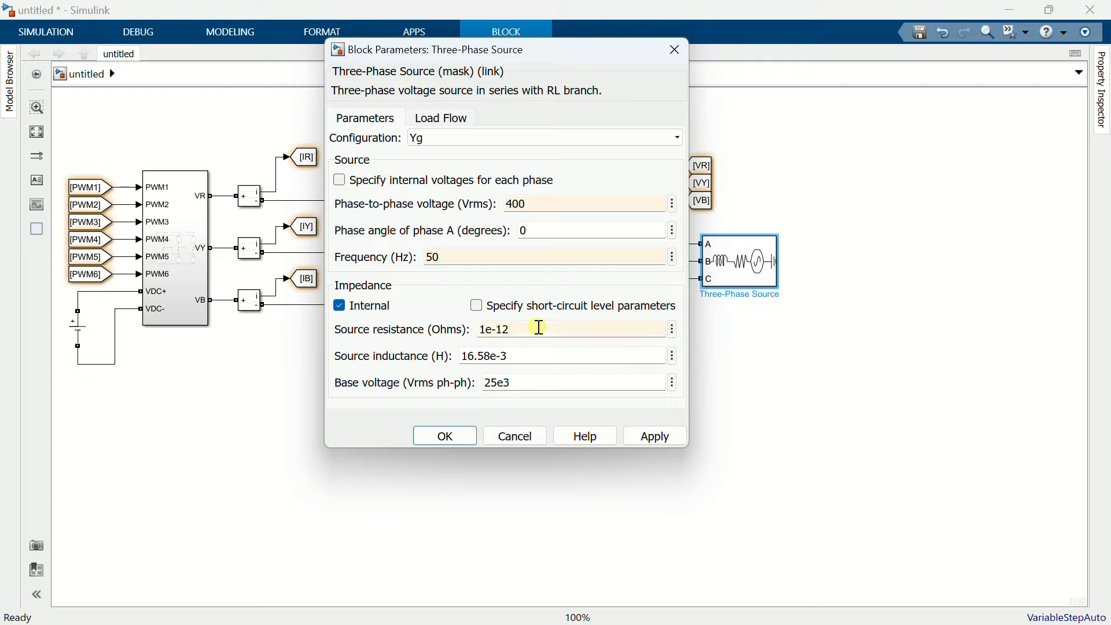
pyautogui.doubleClick(546, 349)
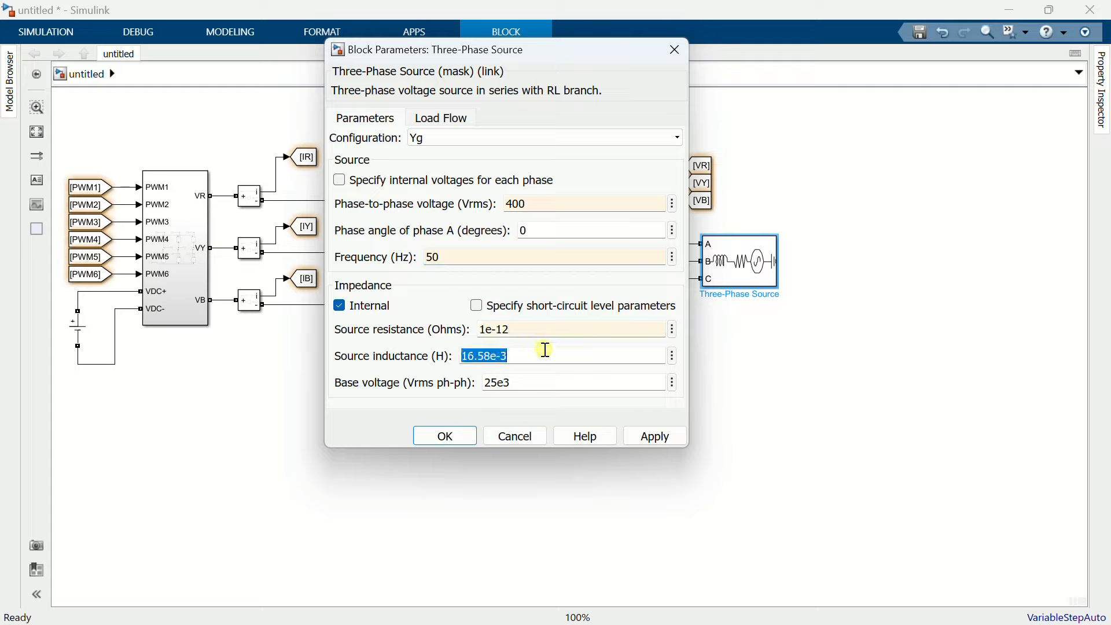
pyautogui.write('1e-12')
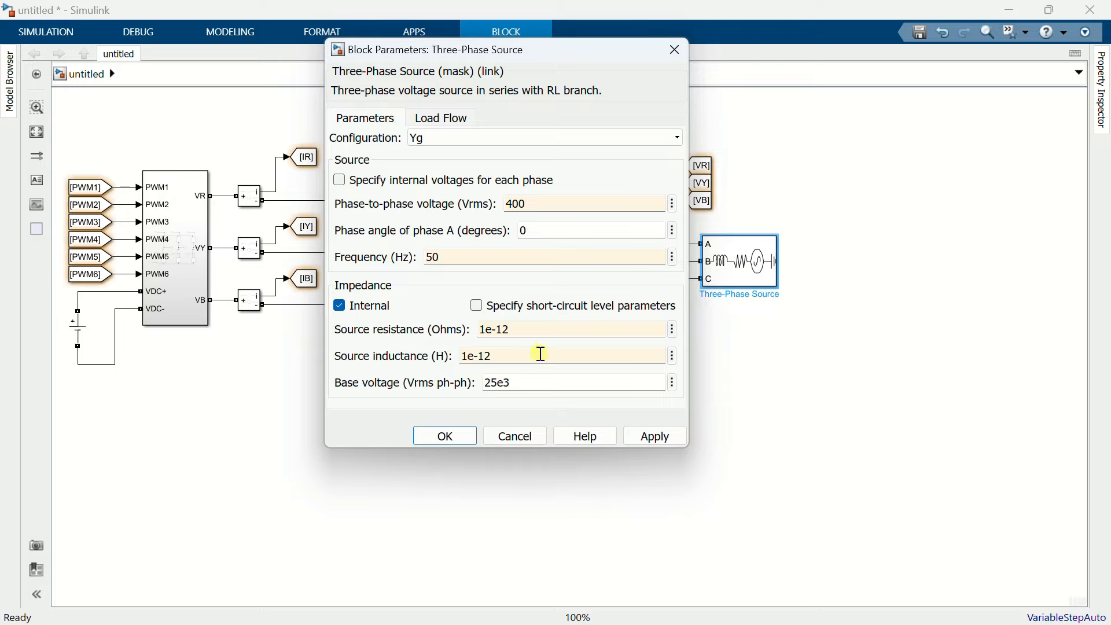
pyautogui.doubleClick(536, 381)
pyautogui.write('400')
pyautogui.click(462, 434)
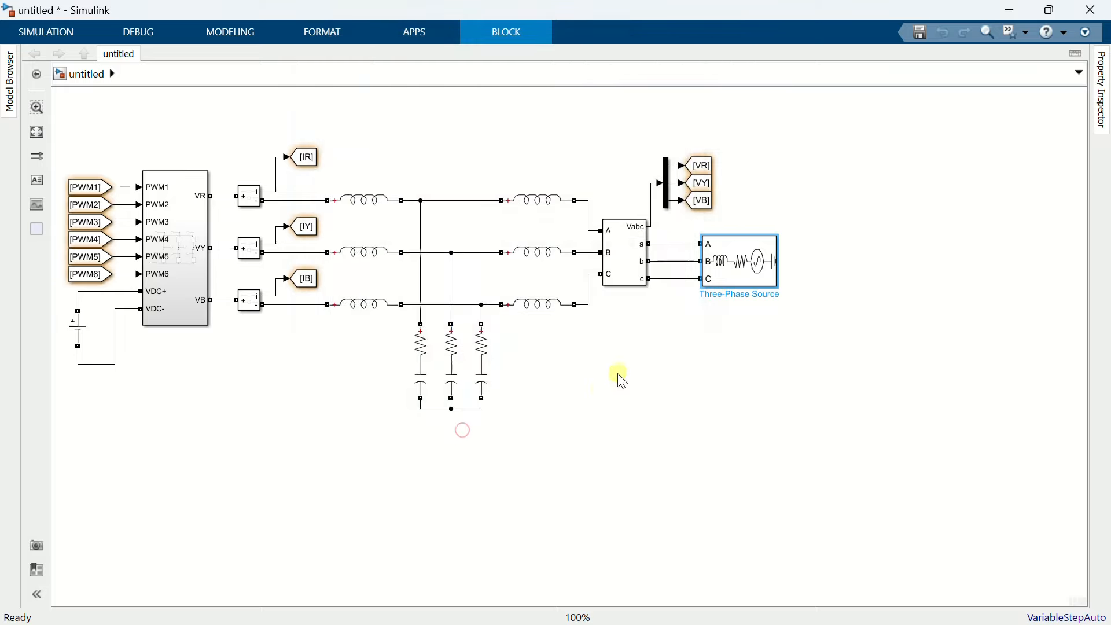
pyautogui.click(641, 339)
# - Create From blocks for the VR, VY and VB tags, stacked below the DC voltage source
pyautogui.click(699, 171)
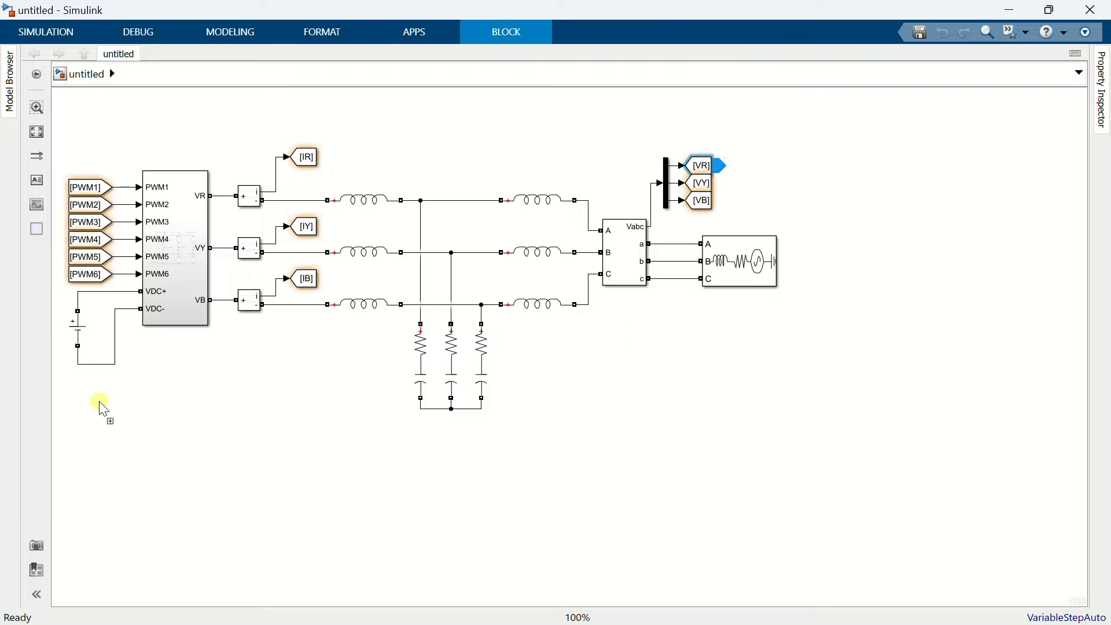
pyautogui.moveTo(719, 165); pyautogui.dragTo(99, 401)
pyautogui.click(700, 184)
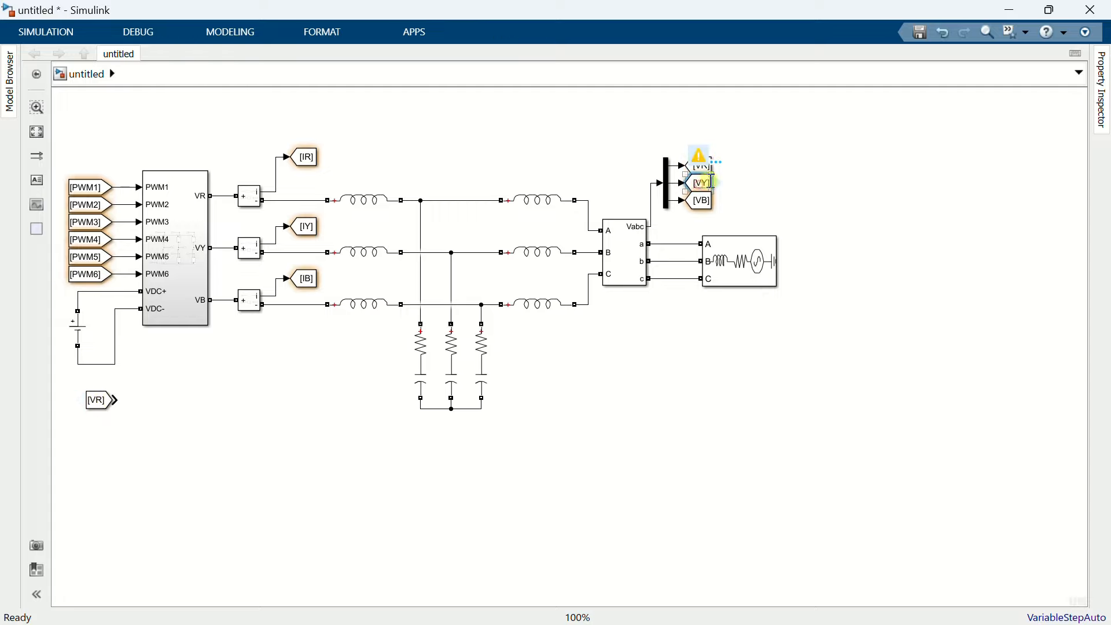
pyautogui.moveTo(715, 180); pyautogui.dragTo(106, 426)
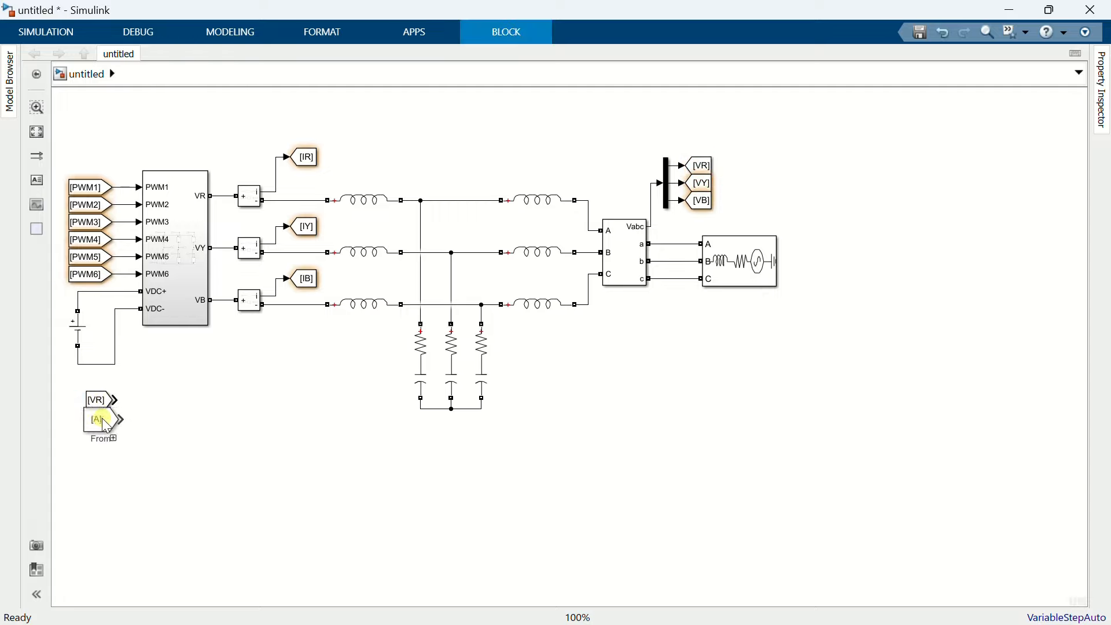
pyautogui.click(705, 201)
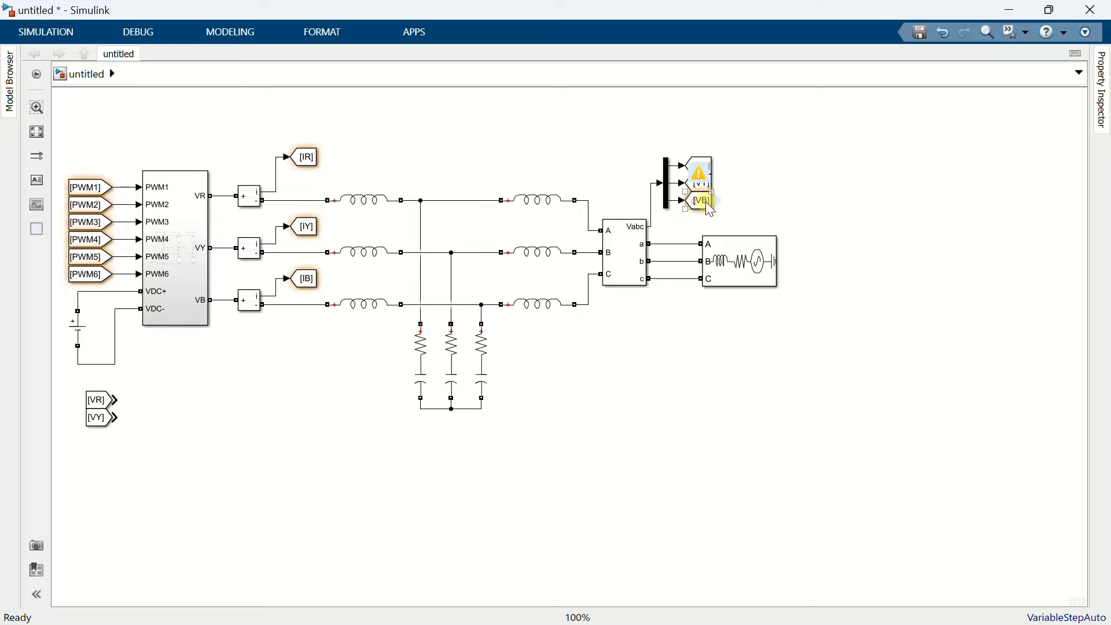
pyautogui.moveTo(717, 203); pyautogui.dragTo(92, 440)
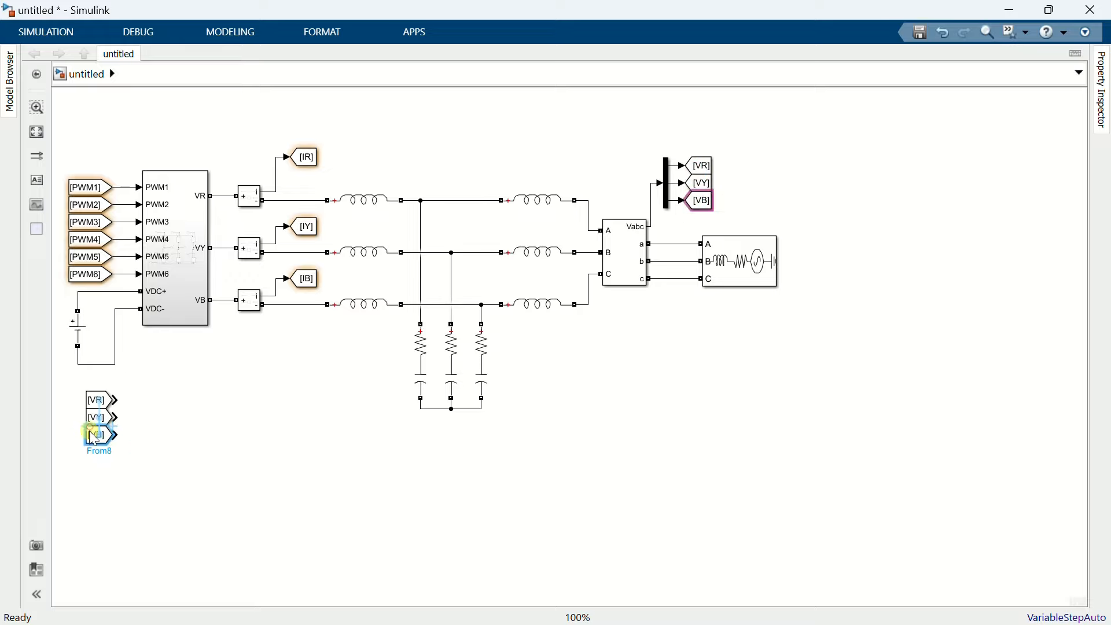
# - Add a Mux with 3 inputs beside the VR, VY and VB From blocks and wire the three signals into it
pyautogui.click(165, 418)
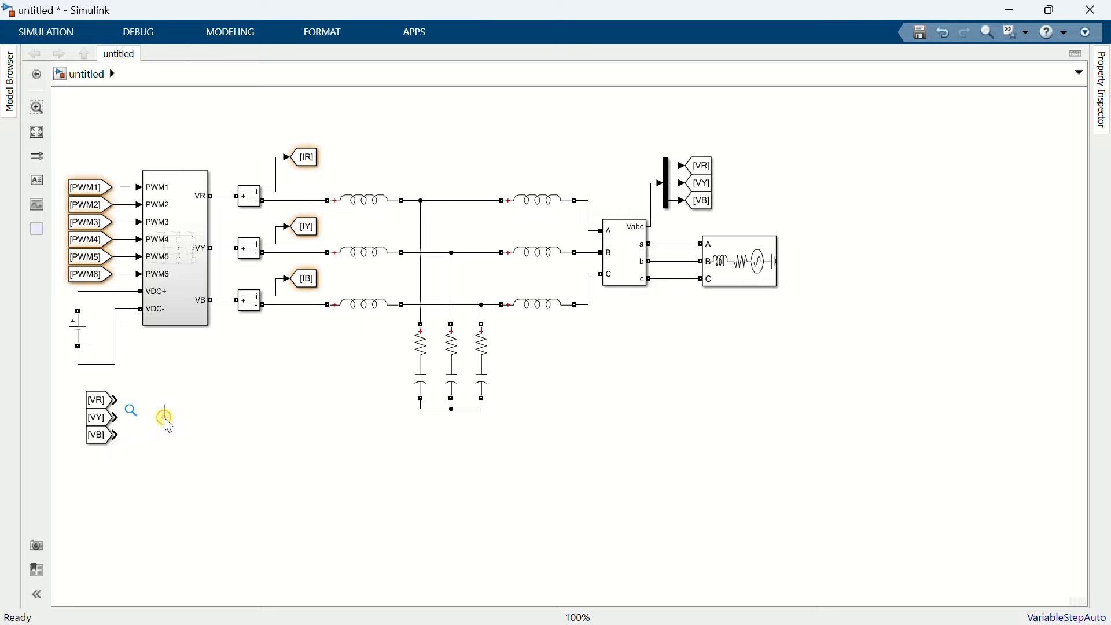
pyautogui.doubleClick(164, 418)
pyautogui.write('mux')
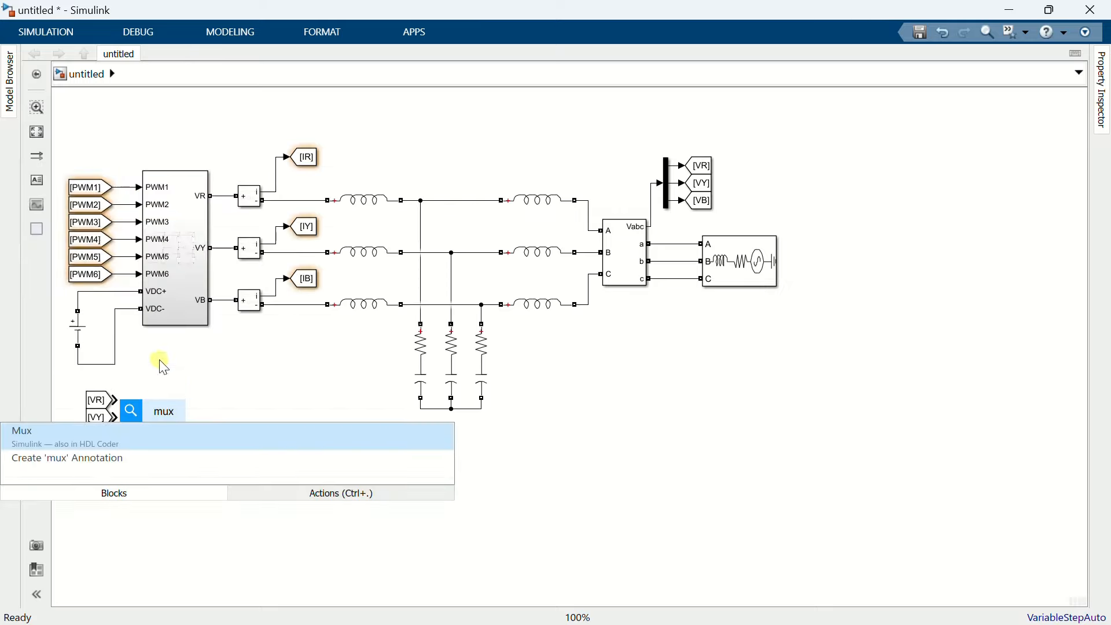
pyautogui.click(139, 435)
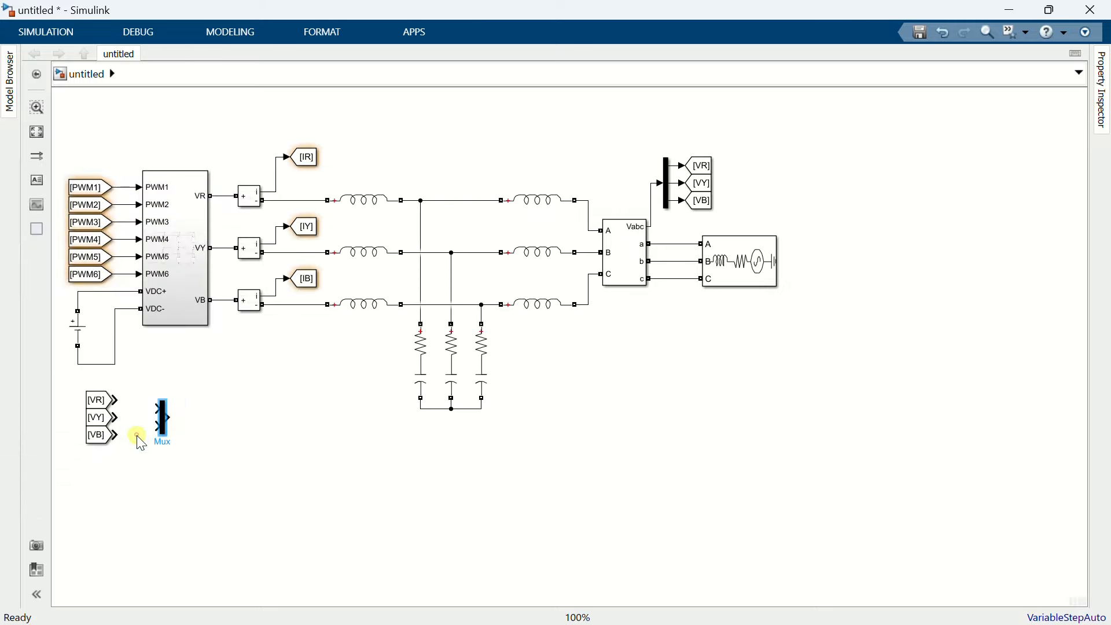
pyautogui.doubleClick(165, 425)
pyautogui.write('3')
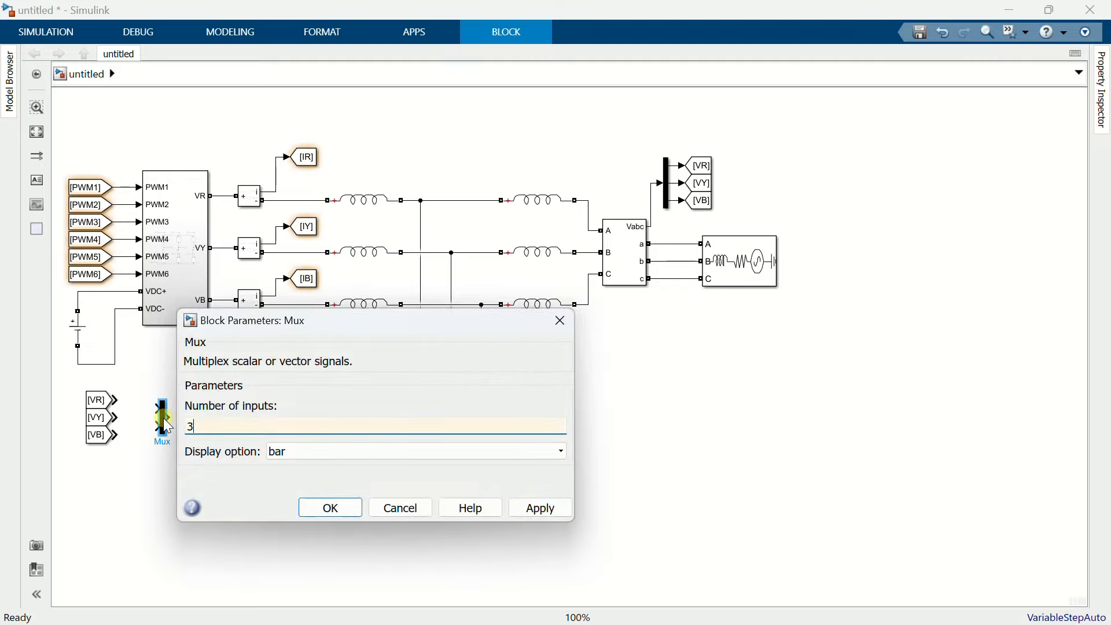
pyautogui.click(315, 505)
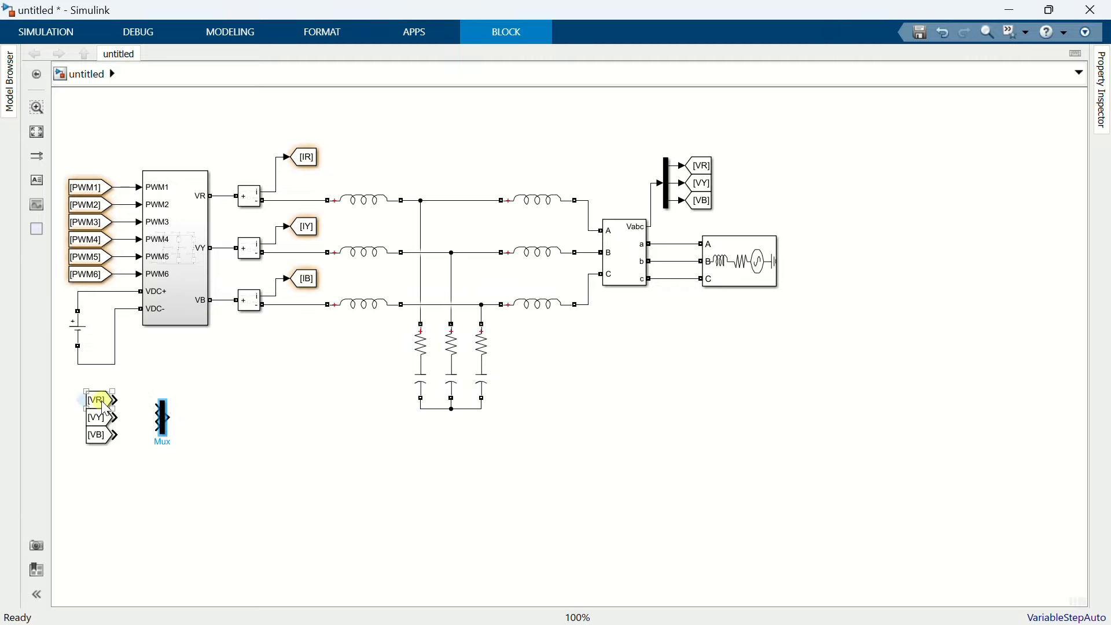
pyautogui.moveTo(115, 403)
pyautogui.mouseDown()
pyautogui.moveTo(152, 410)
pyautogui.moveTo(156, 432)
pyautogui.moveTo(139, 411)
pyautogui.mouseUp()
pyautogui.click(162, 412)
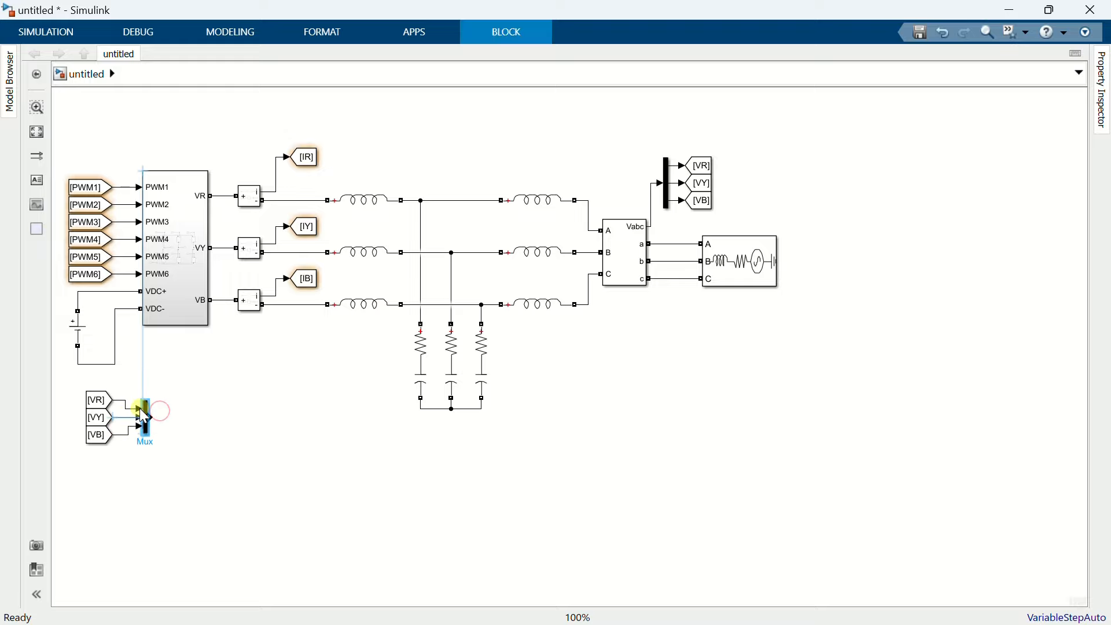
# - Add an abc to Alpha-Beta-Zero block on the Mux output, followed by an Alpha-Beta-Zero to dq0 block connected to its output
pyautogui.doubleClick(172, 422)
pyautogui.write('abc to al')
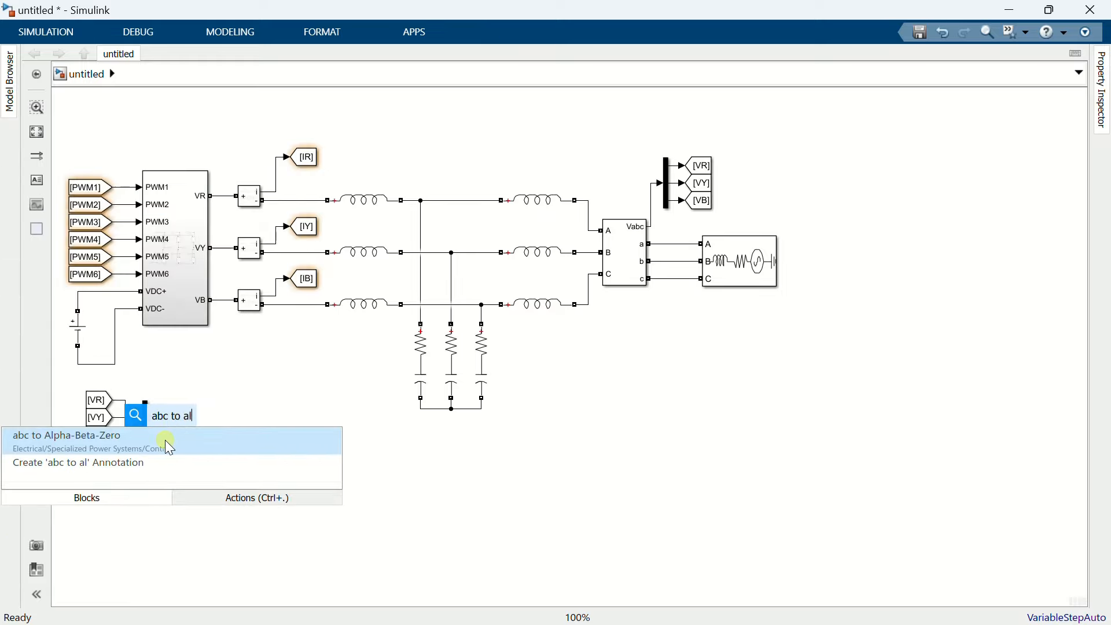
pyautogui.click(167, 442)
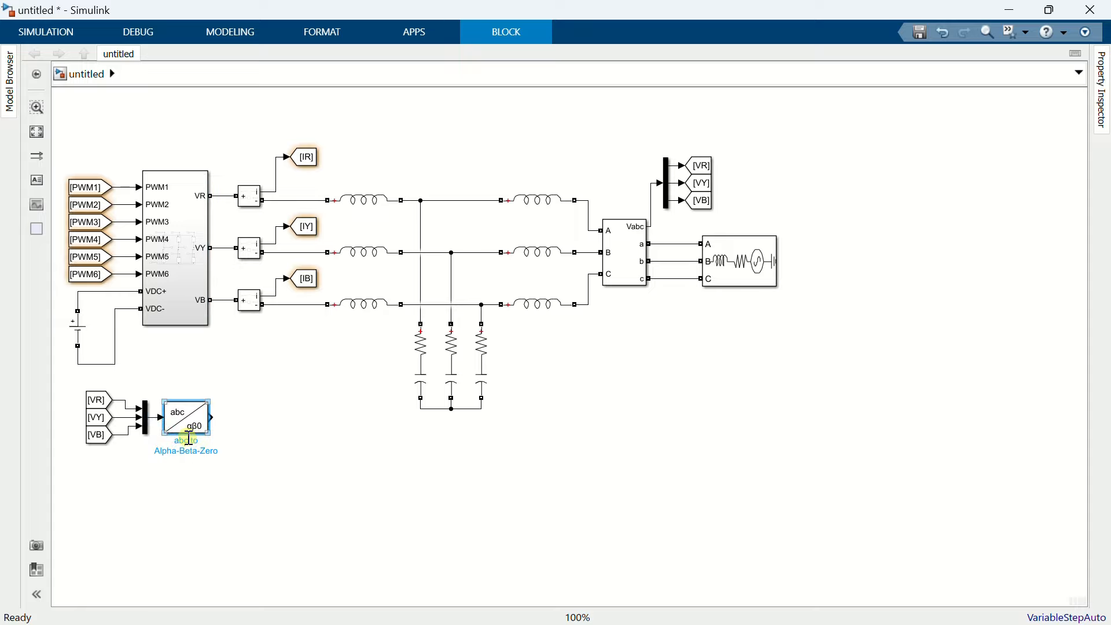
pyautogui.doubleClick(233, 465)
pyautogui.write('alpha')
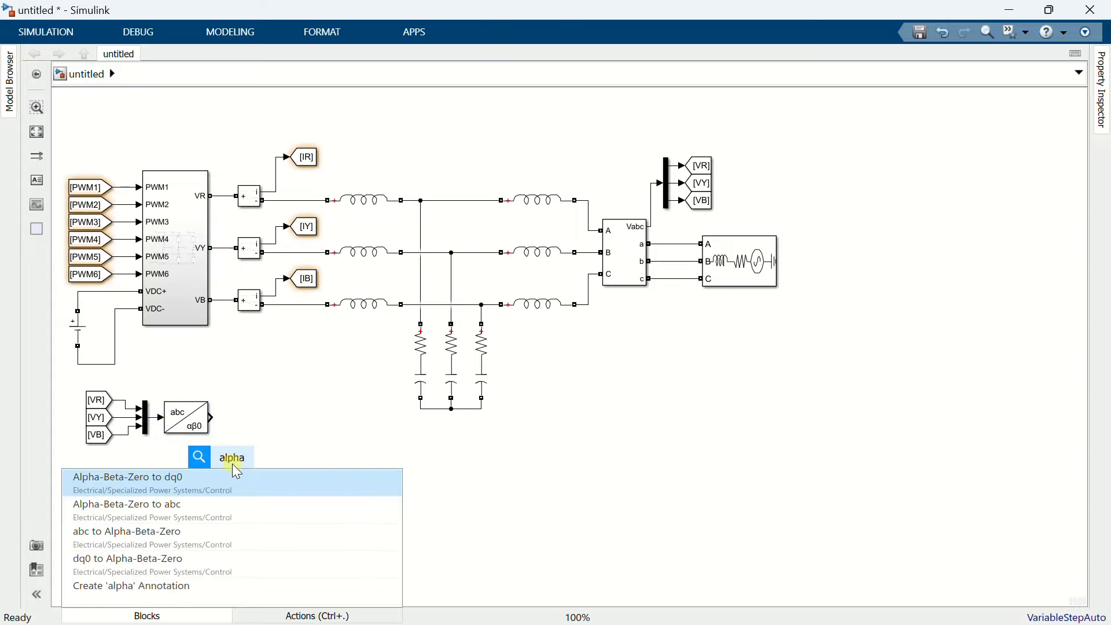
pyautogui.click(239, 474)
pyautogui.moveTo(238, 474); pyautogui.dragTo(284, 436)
# - Add a Goto block above the transforms, branch it from the alpha-beta-zero signal and set its tag to alphabeta
pyautogui.click(271, 481)
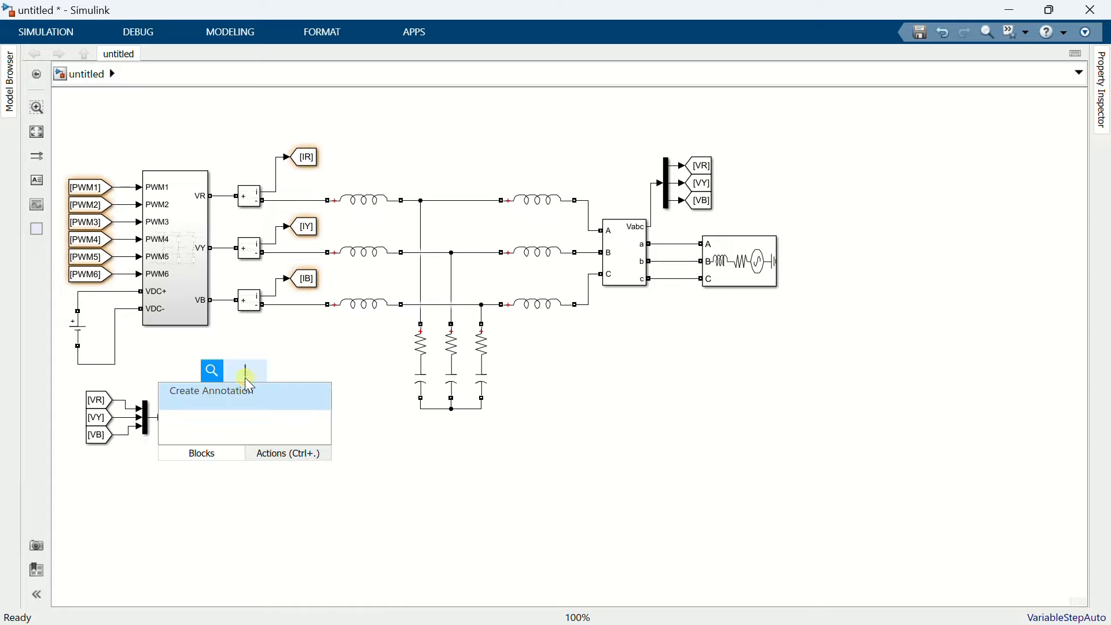
pyautogui.write('goto')
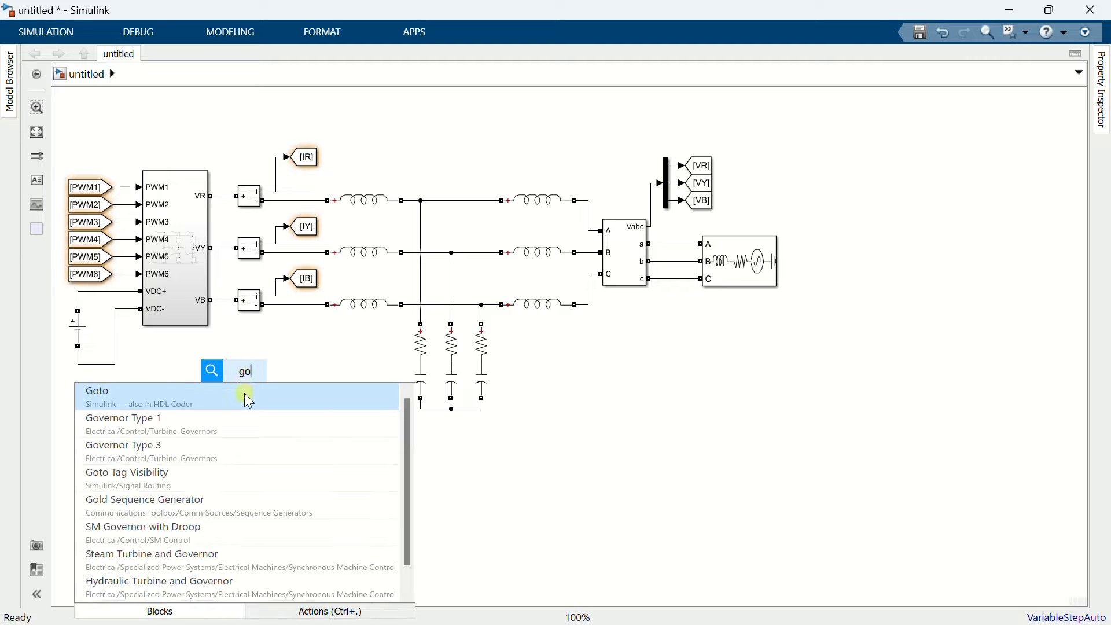
pyautogui.press('Return')
pyautogui.moveTo(268, 394); pyautogui.dragTo(216, 414)
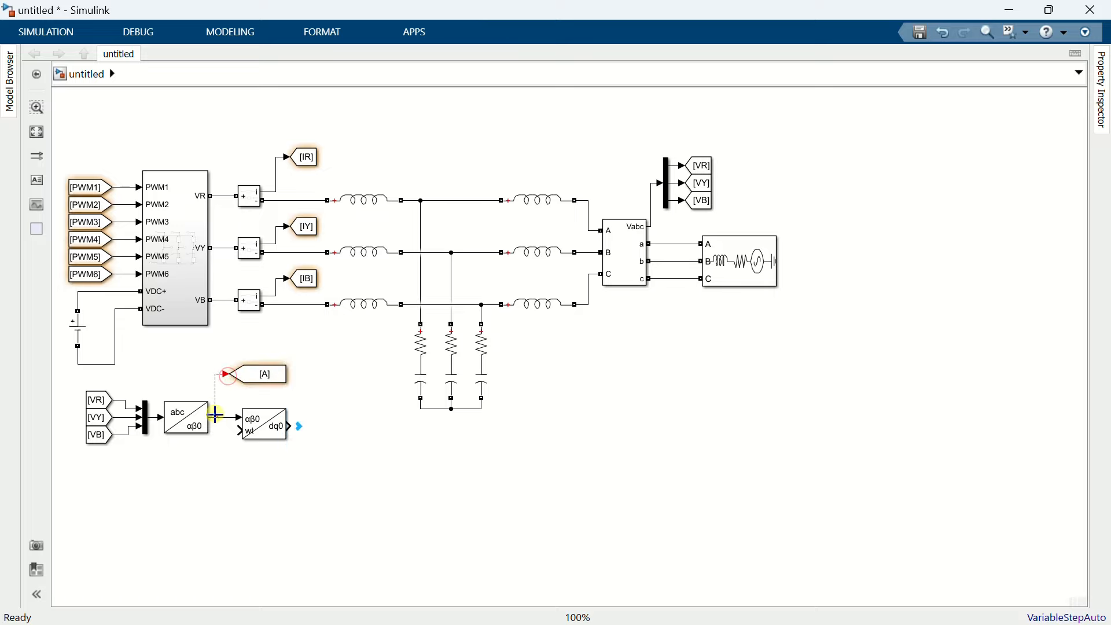
pyautogui.click(267, 379)
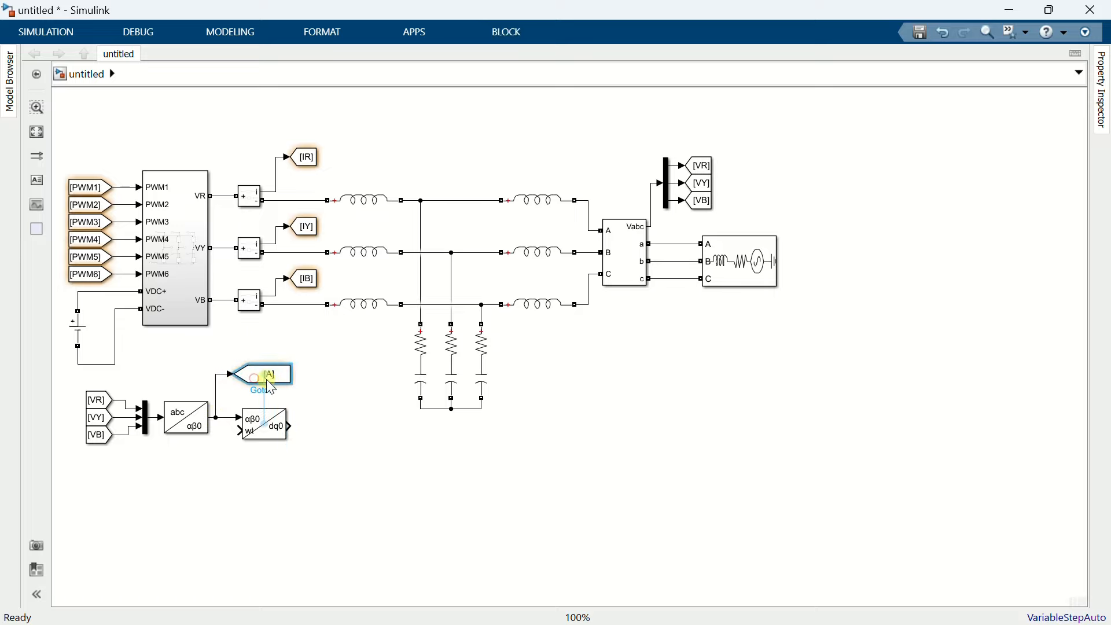
pyautogui.doubleClick(249, 385)
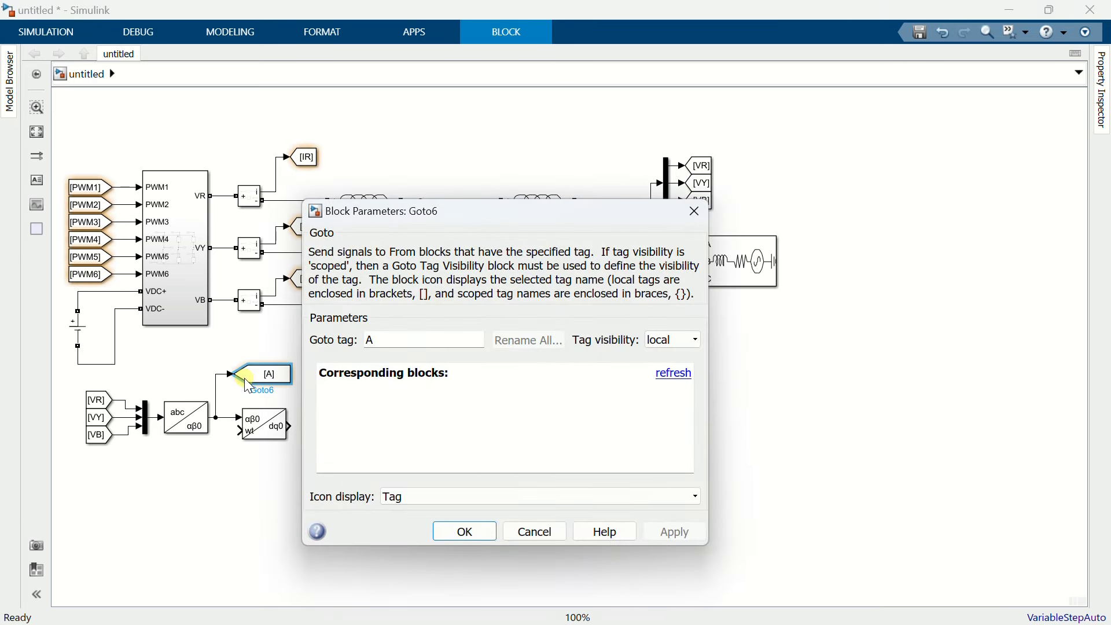
pyautogui.write('alphabeta')
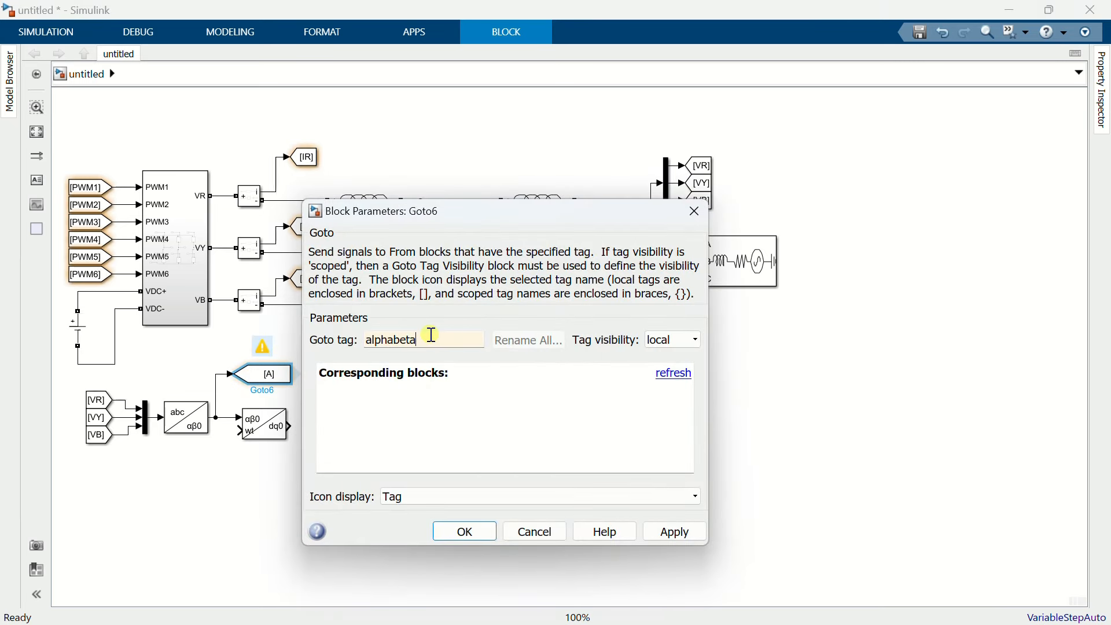
pyautogui.click(452, 532)
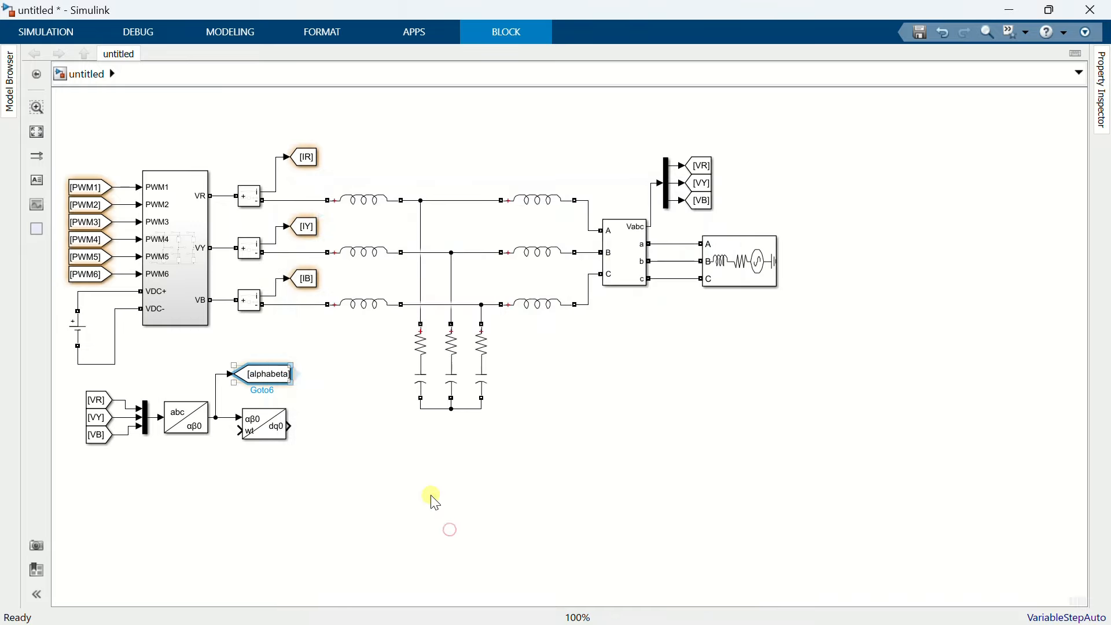
# - Add a From block feeding the wt input of the Alpha-Beta-Zero to dq0 block and set its tag to wt
pyautogui.click(274, 456)
pyautogui.write('from')
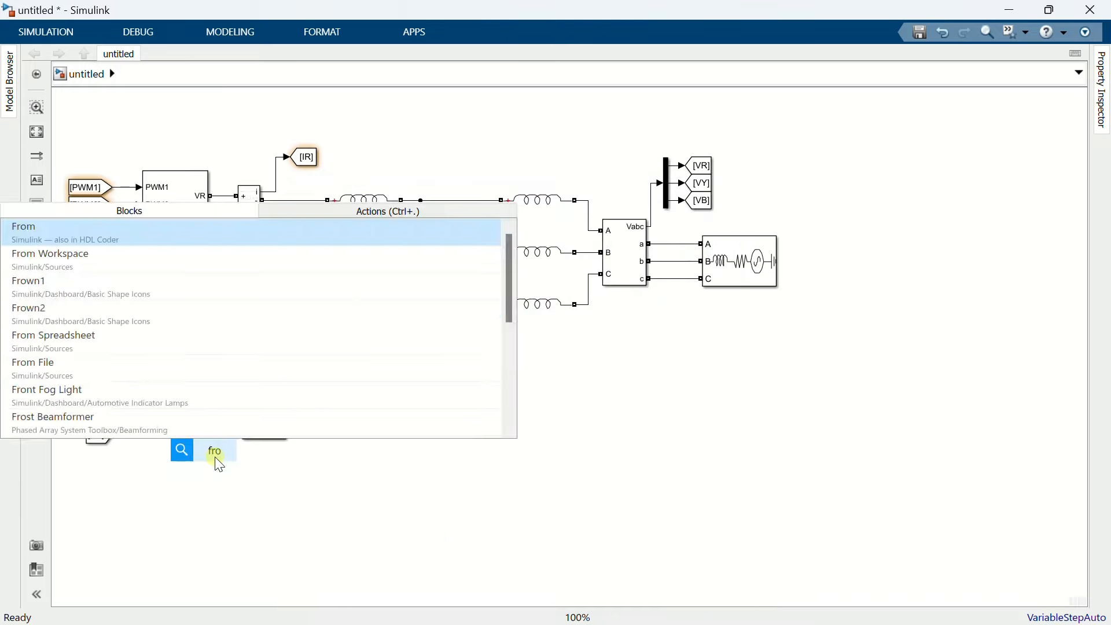
pyautogui.click(200, 231)
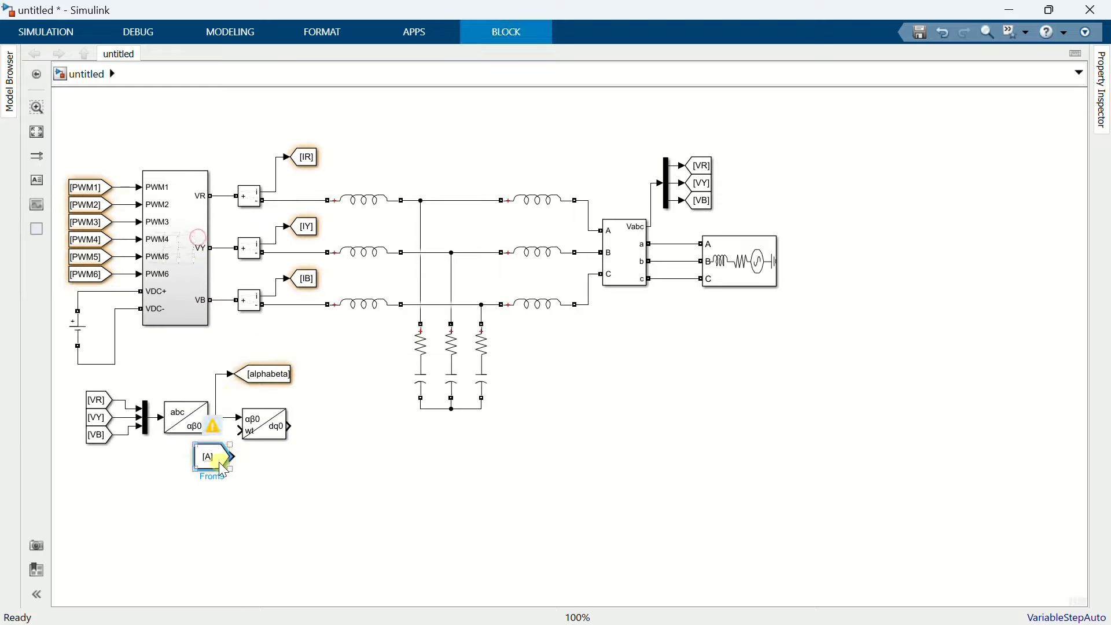
pyautogui.moveTo(204, 461); pyautogui.dragTo(234, 431)
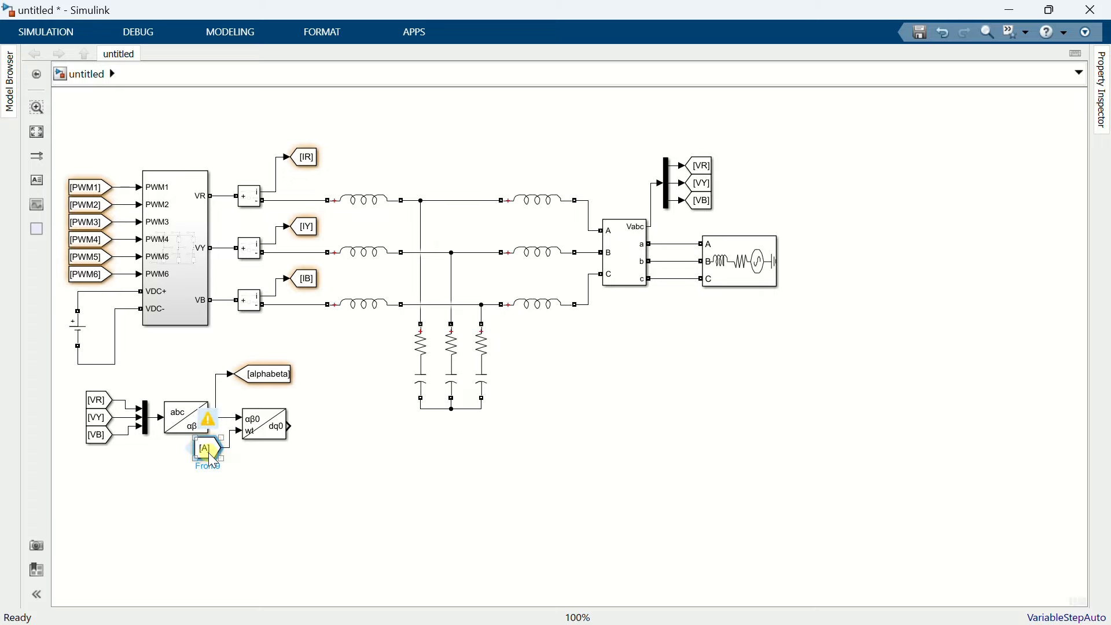
pyautogui.doubleClick(215, 454)
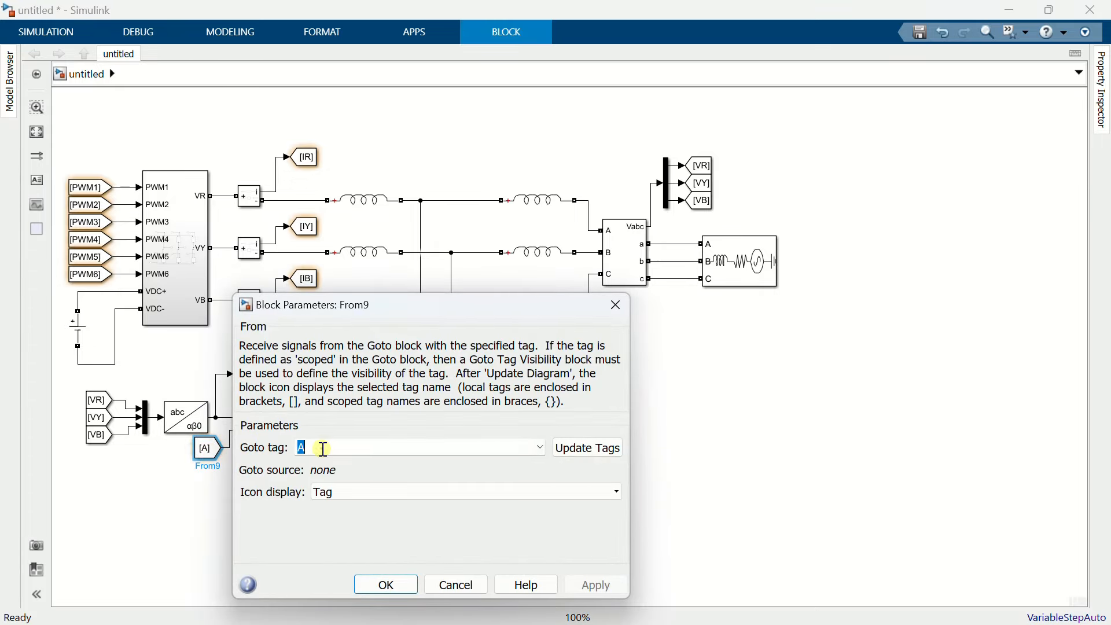
pyautogui.write('wt')
pyautogui.click(387, 584)
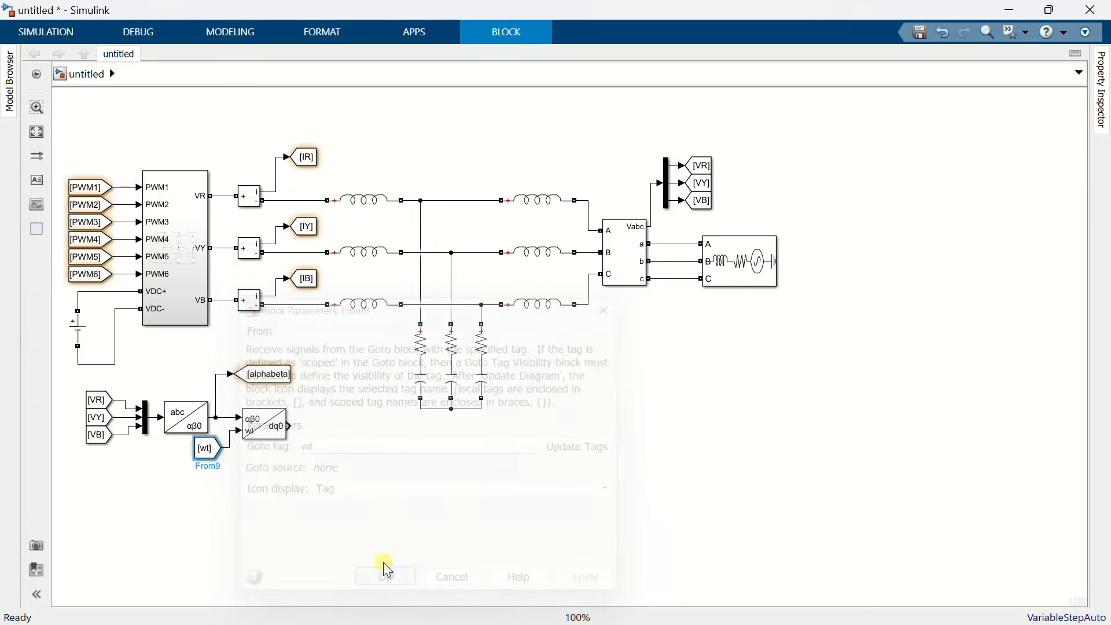
# - Add a Demux on the dq0 output and set its number of outputs to 3
pyautogui.doubleClick(345, 453)
pyautogui.write('de')
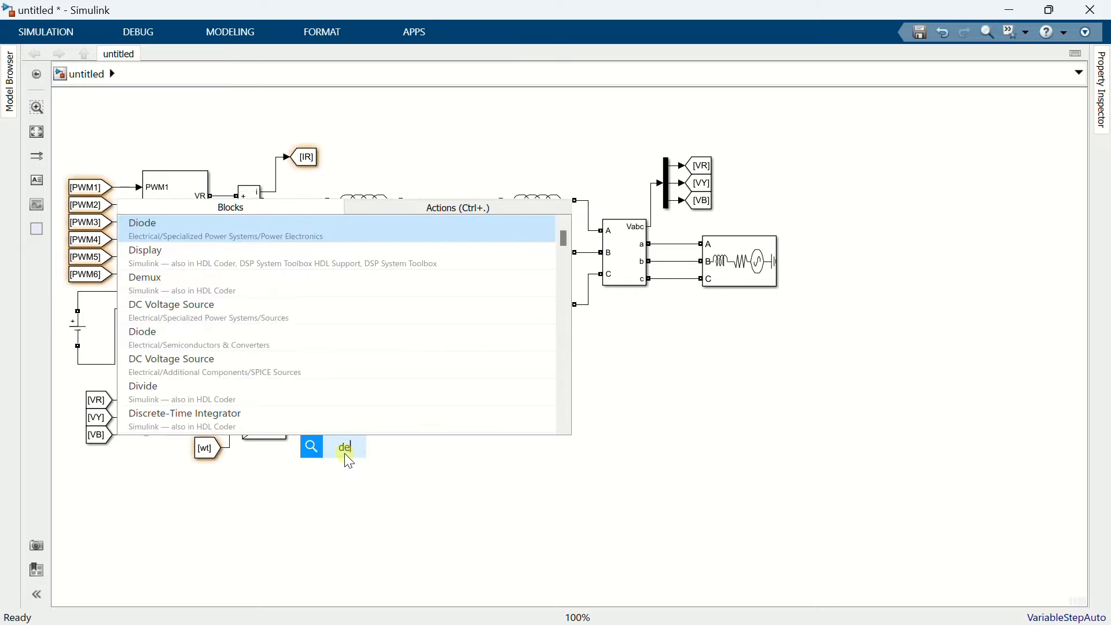
pyautogui.write('mu')
pyautogui.click(349, 474)
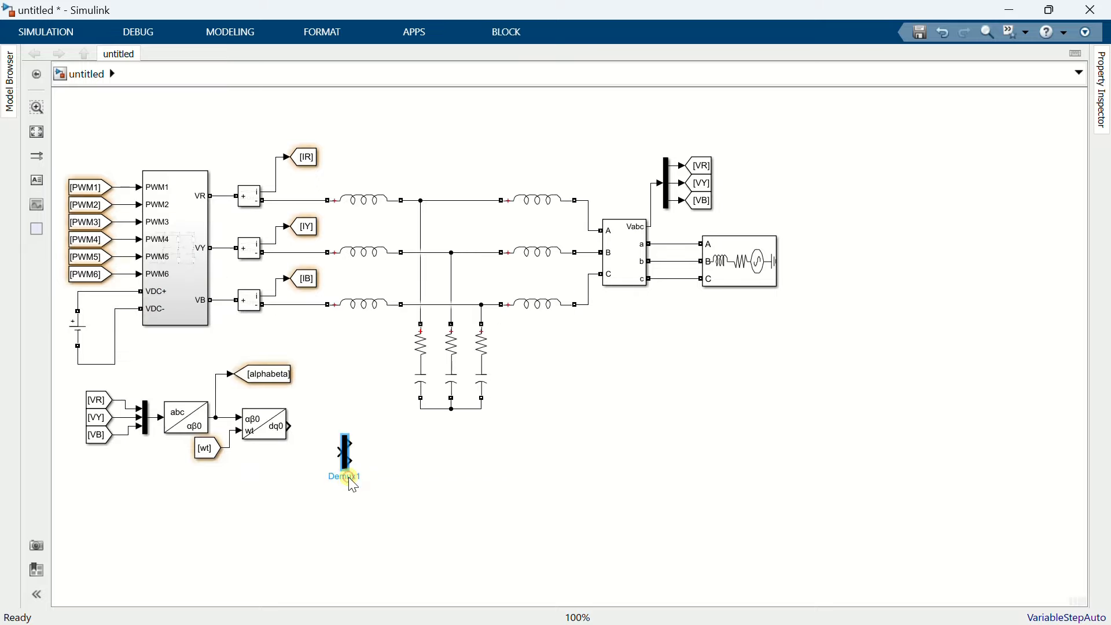
pyautogui.moveTo(349, 476); pyautogui.dragTo(313, 437)
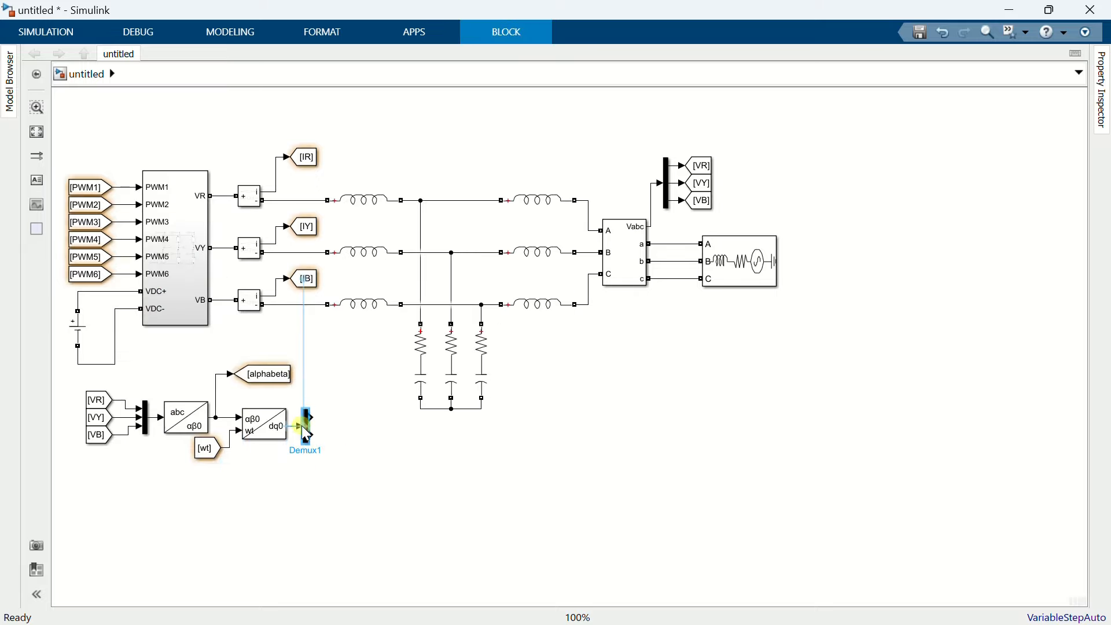
pyautogui.doubleClick(310, 436)
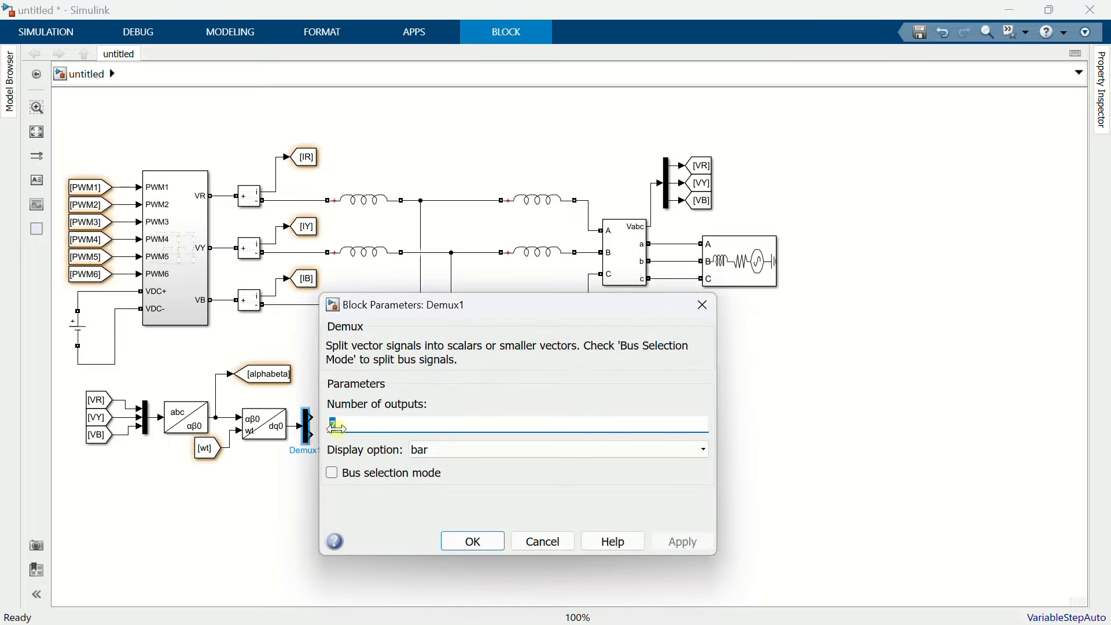
pyautogui.write('3')
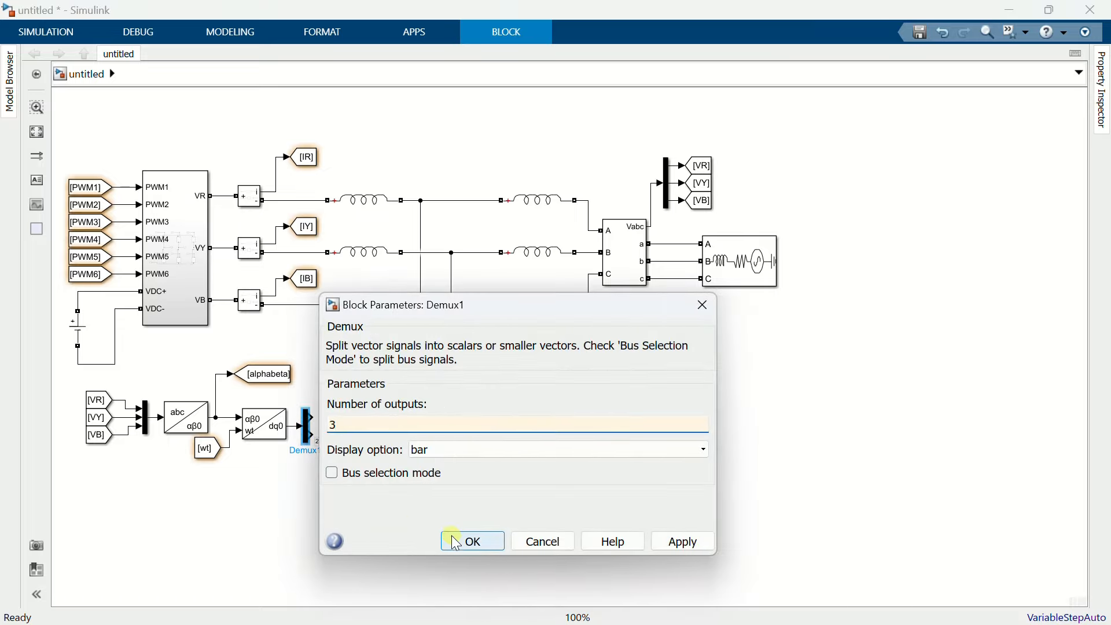
pyautogui.click(454, 540)
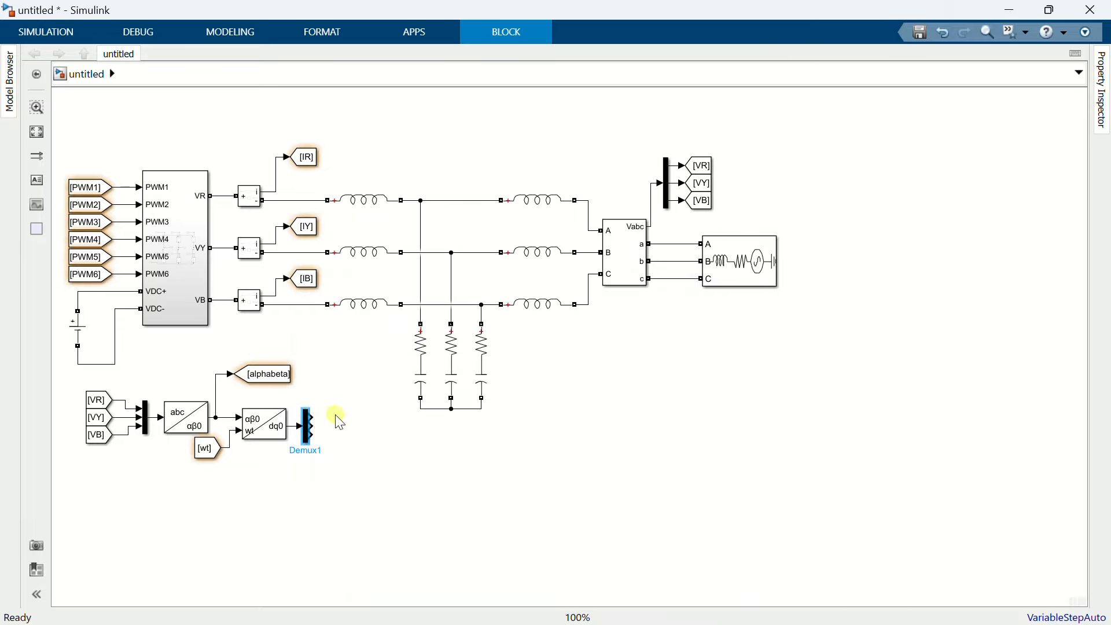
# - Add two compact Goto blocks and wire them to the first two outputs of the dq0 Demux
pyautogui.doubleClick(338, 415)
pyautogui.write('got')
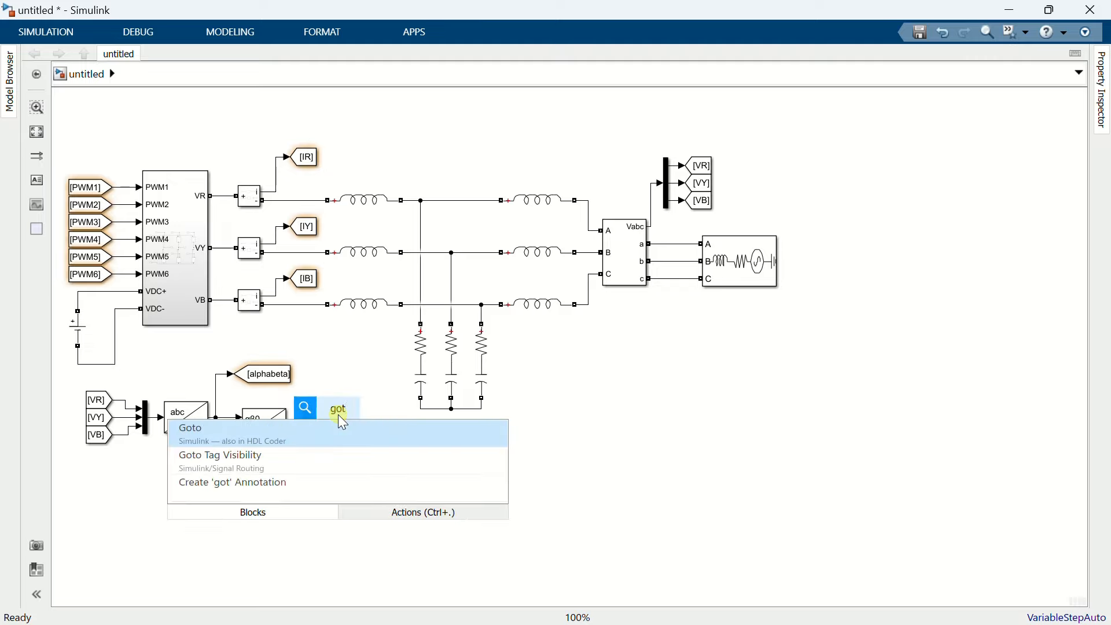
pyautogui.press('Return')
pyautogui.moveTo(335, 435)
pyautogui.mouseDown()
pyautogui.moveTo(336, 422)
pyautogui.moveTo(369, 444)
pyautogui.moveTo(348, 443)
pyautogui.mouseUp()
pyautogui.click(360, 422)
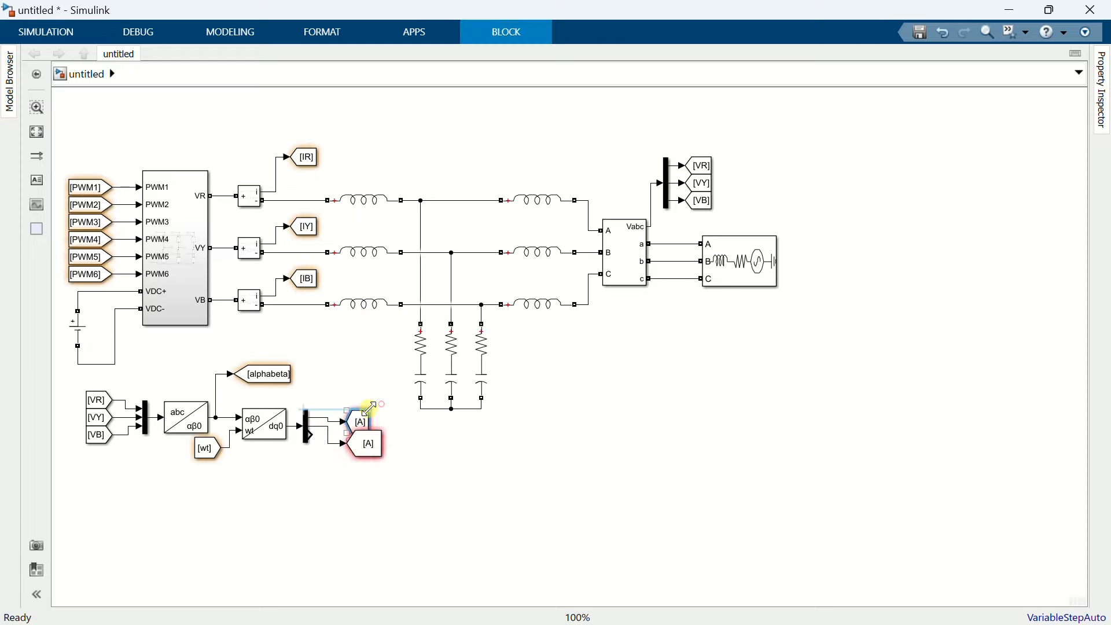
pyautogui.click(367, 445)
pyautogui.click(369, 445)
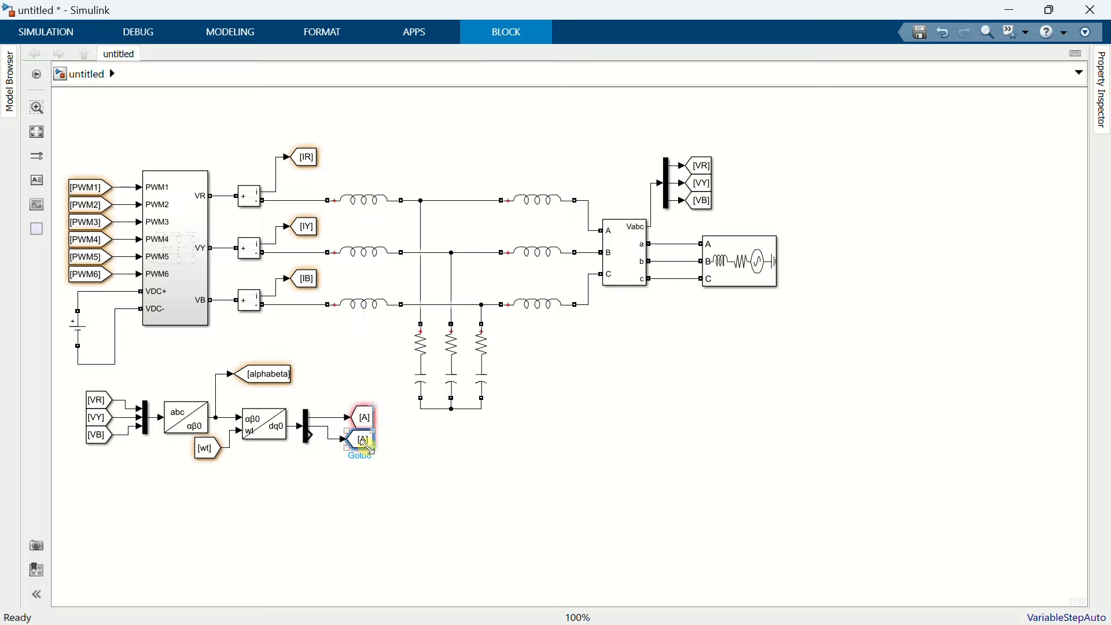
# - Space out the two Goto blocks on the dq0 Demux outputs so they sit one above the other
pyautogui.moveTo(369, 446); pyautogui.dragTo(366, 400)
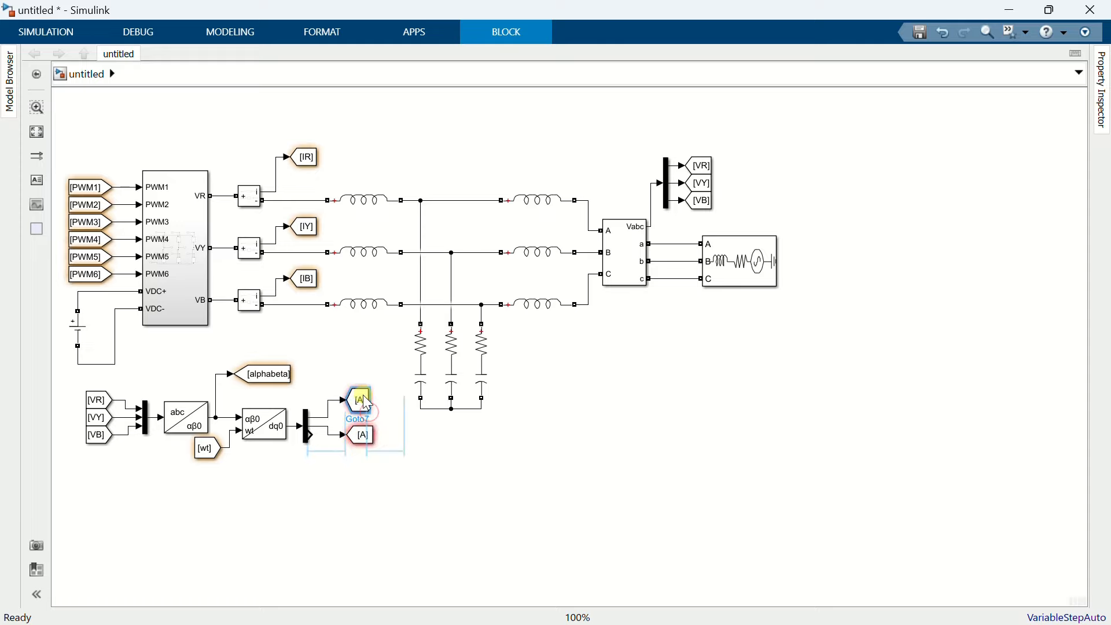
pyautogui.click(360, 436)
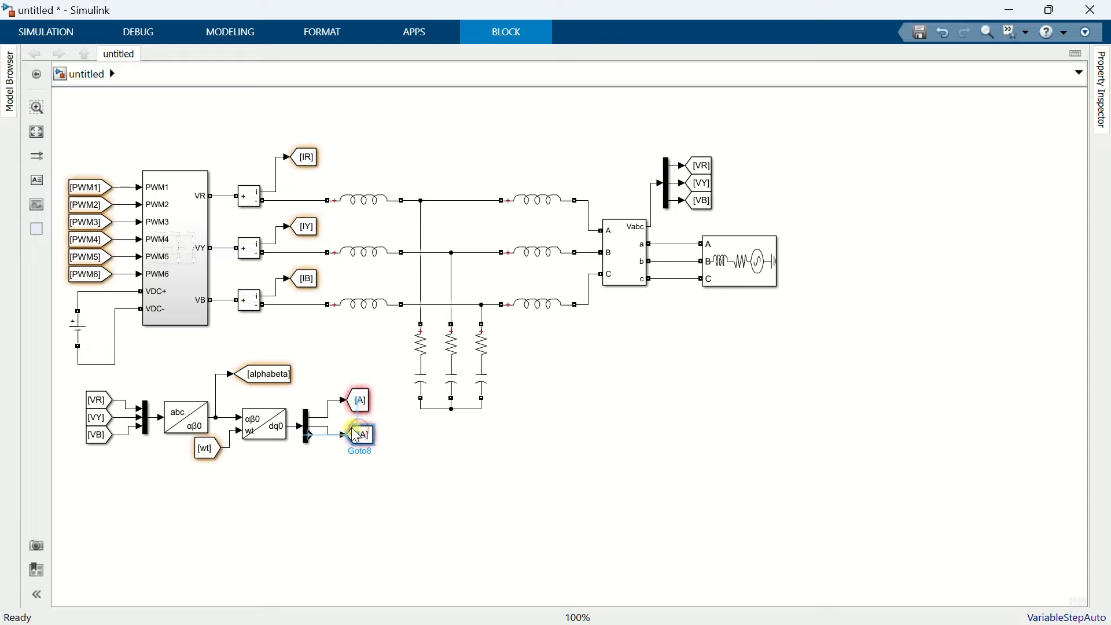
pyautogui.click(365, 399)
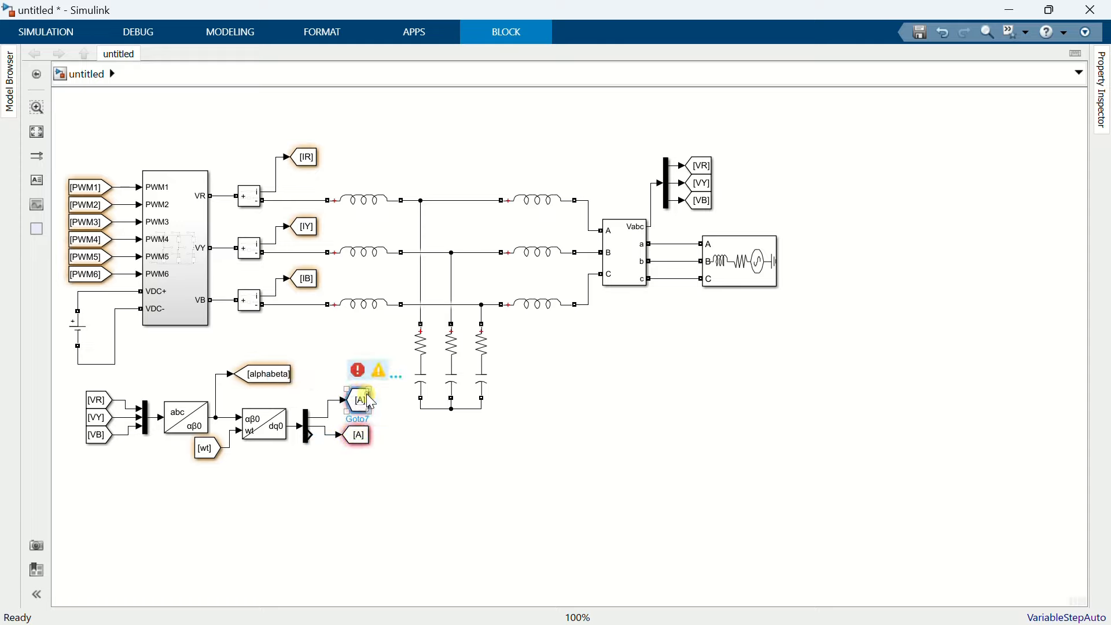
# - Set the tags of the upper and lower Goto blocks on the dq0 Demux to VD and VQ
pyautogui.doubleClick(368, 393)
pyautogui.write('VD')
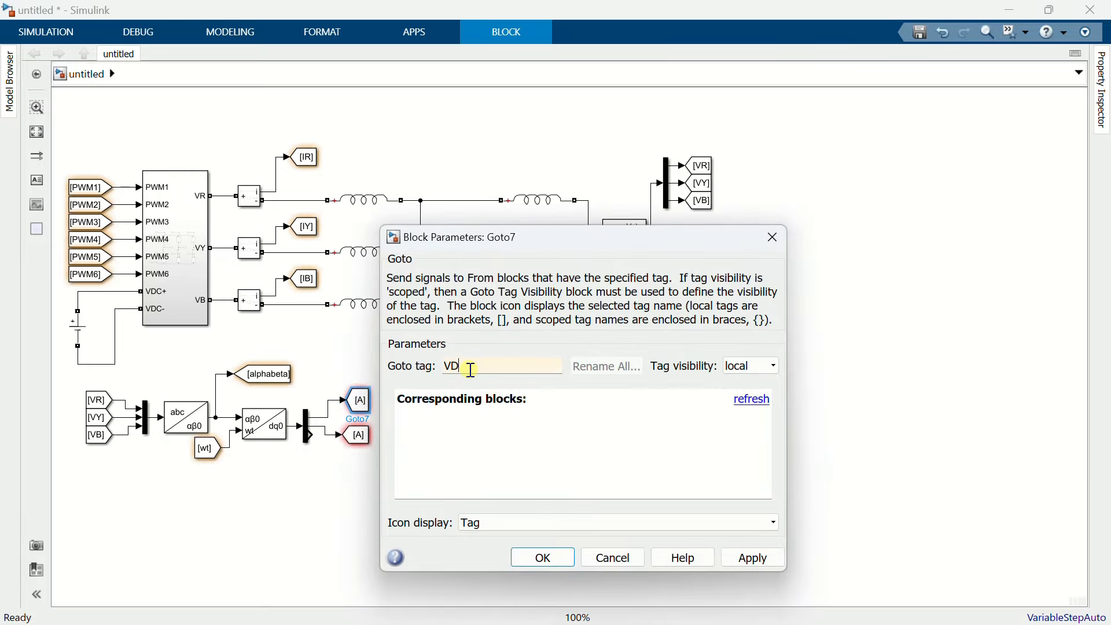
pyautogui.click(544, 557)
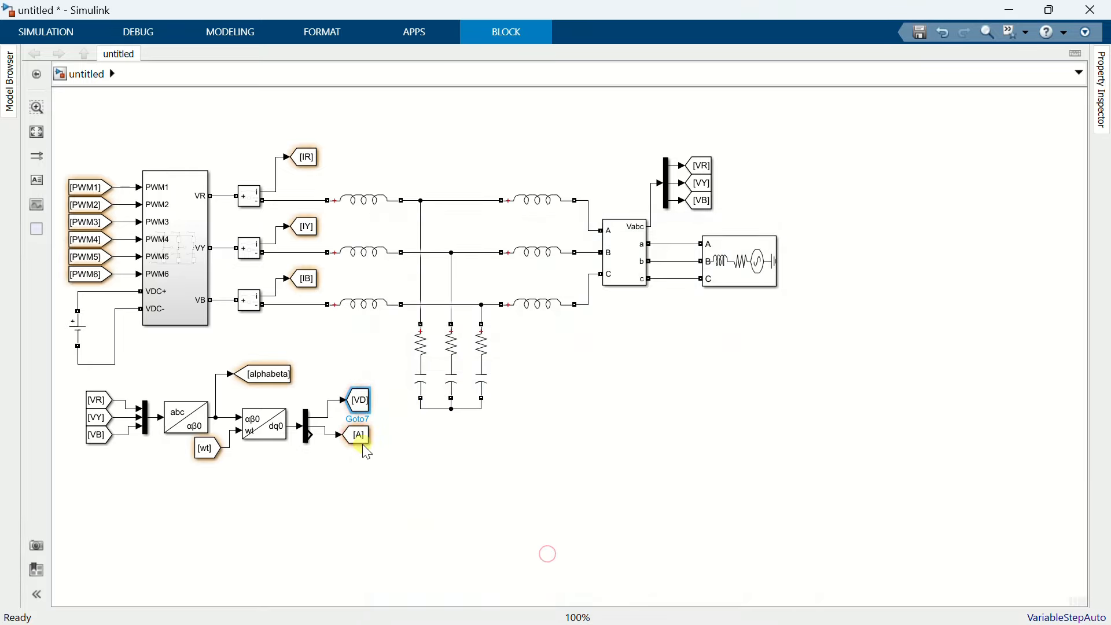
pyautogui.doubleClick(356, 436)
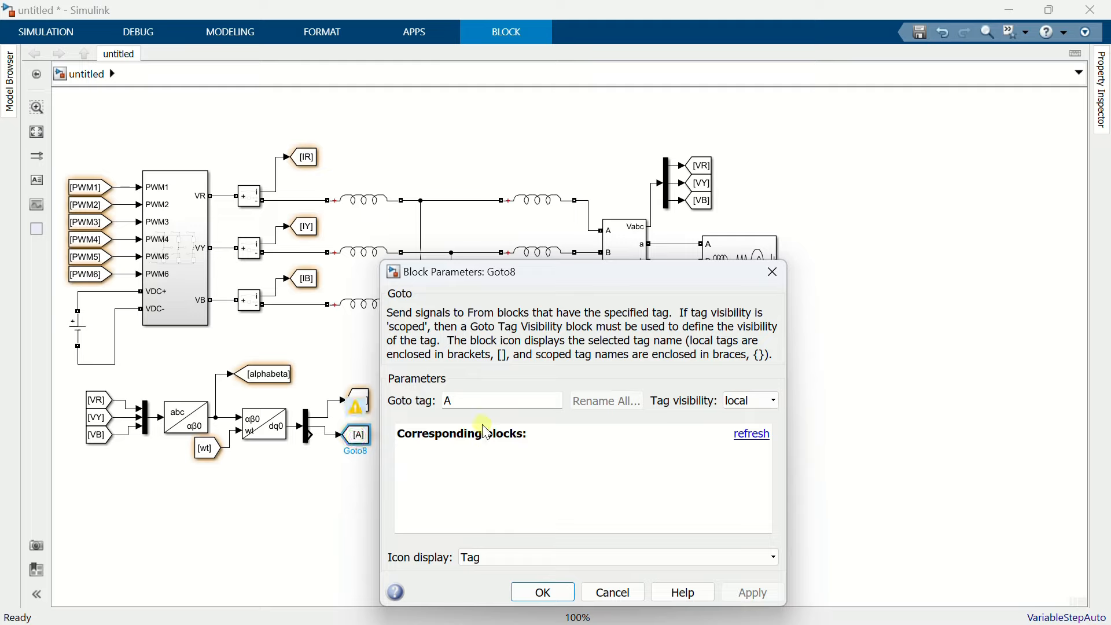
pyautogui.doubleClick(481, 399)
pyautogui.write('VQ')
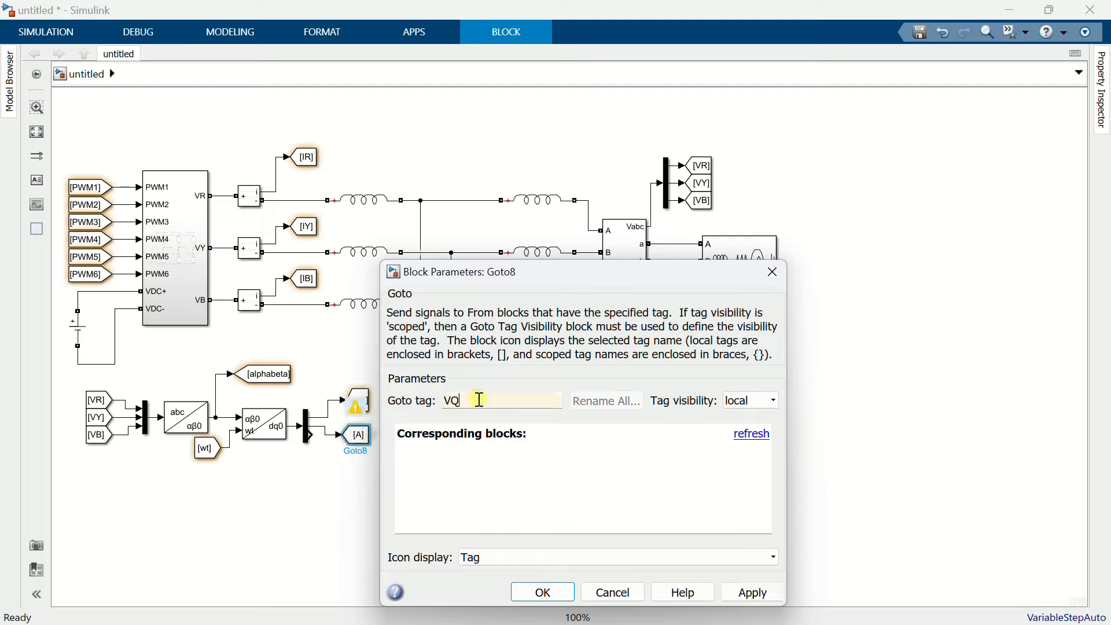
pyautogui.click(542, 592)
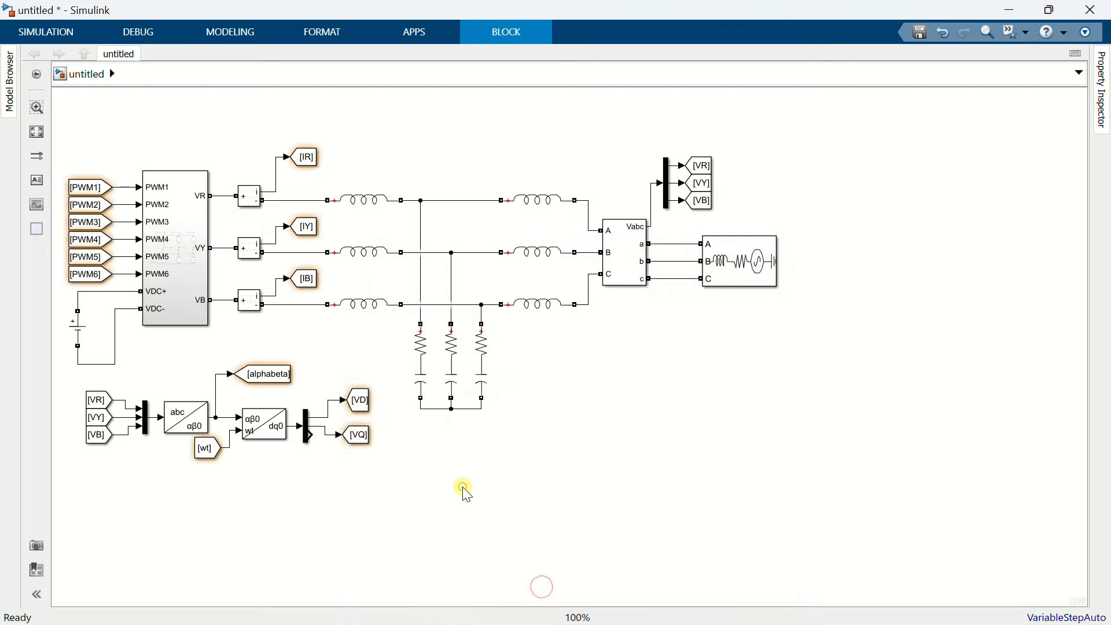
pyautogui.click(466, 491)
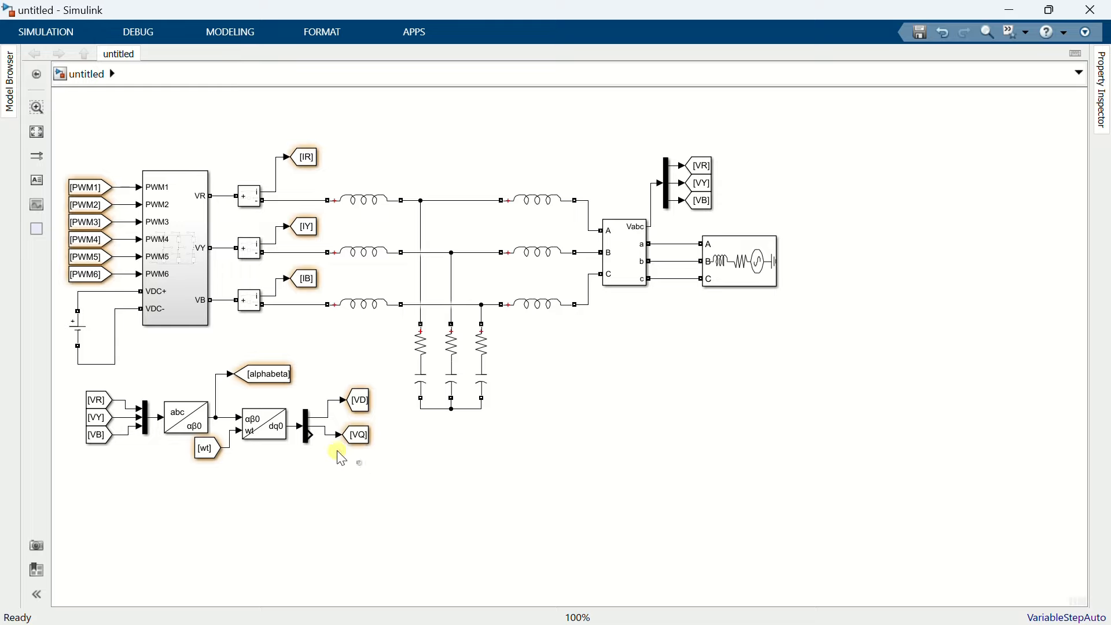
# - Duplicate the whole grid-voltage abc-to-dq0 transformation chain and place the copy directly below the original
pyautogui.moveTo(360, 463); pyautogui.dragTo(92, 373)
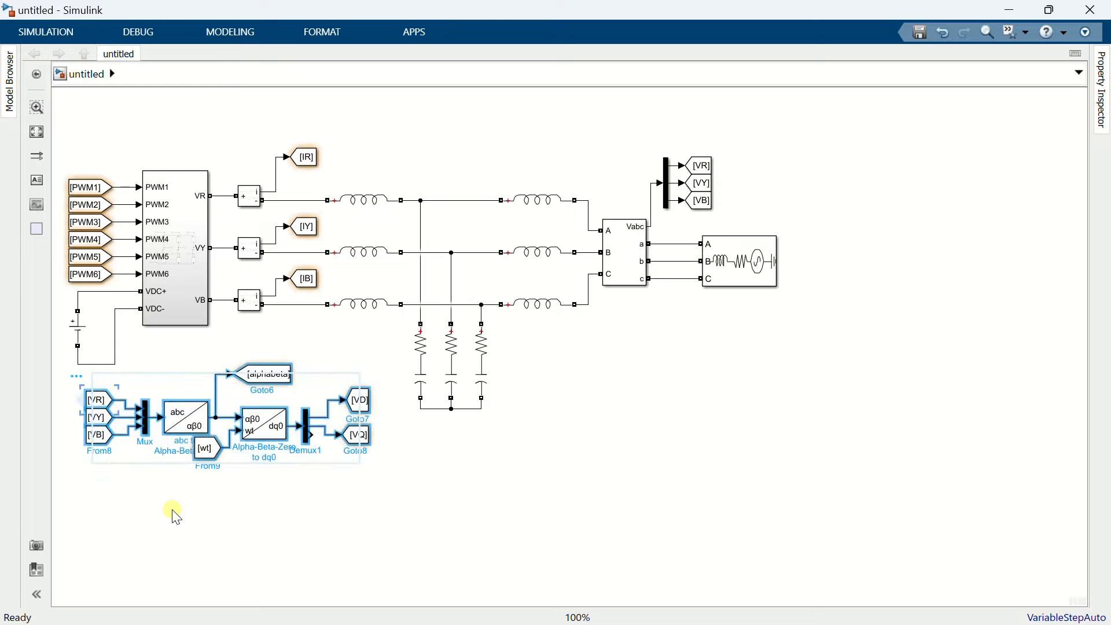
pyautogui.hotkey('ctrl', 'c')
pyautogui.hotkey('ctrl', 'v')
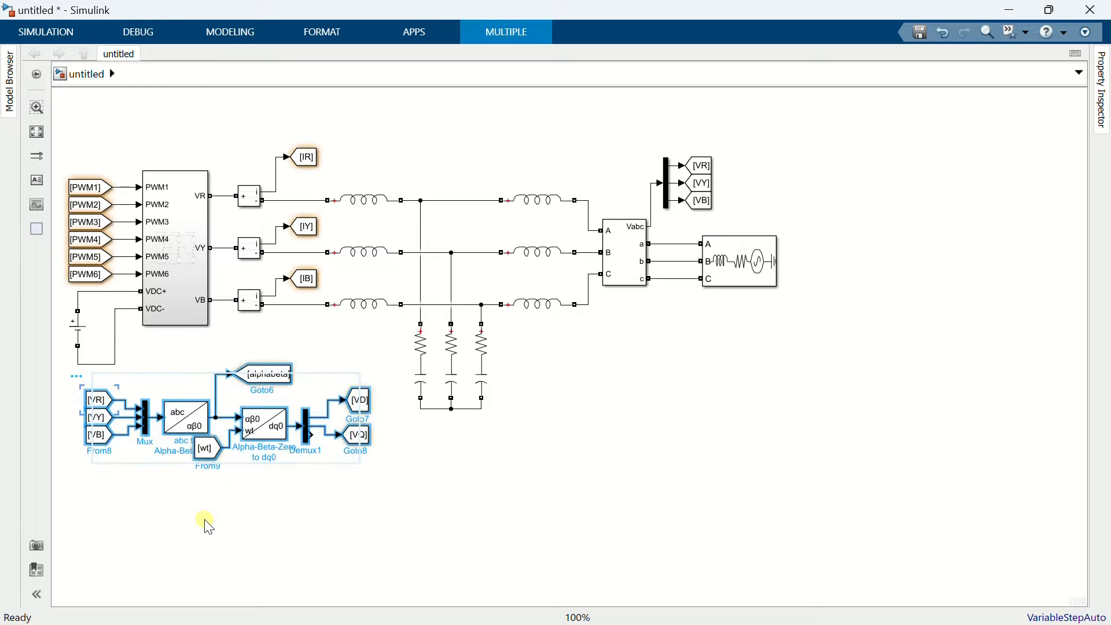
pyautogui.moveTo(272, 432); pyautogui.dragTo(271, 504)
pyautogui.click(292, 543)
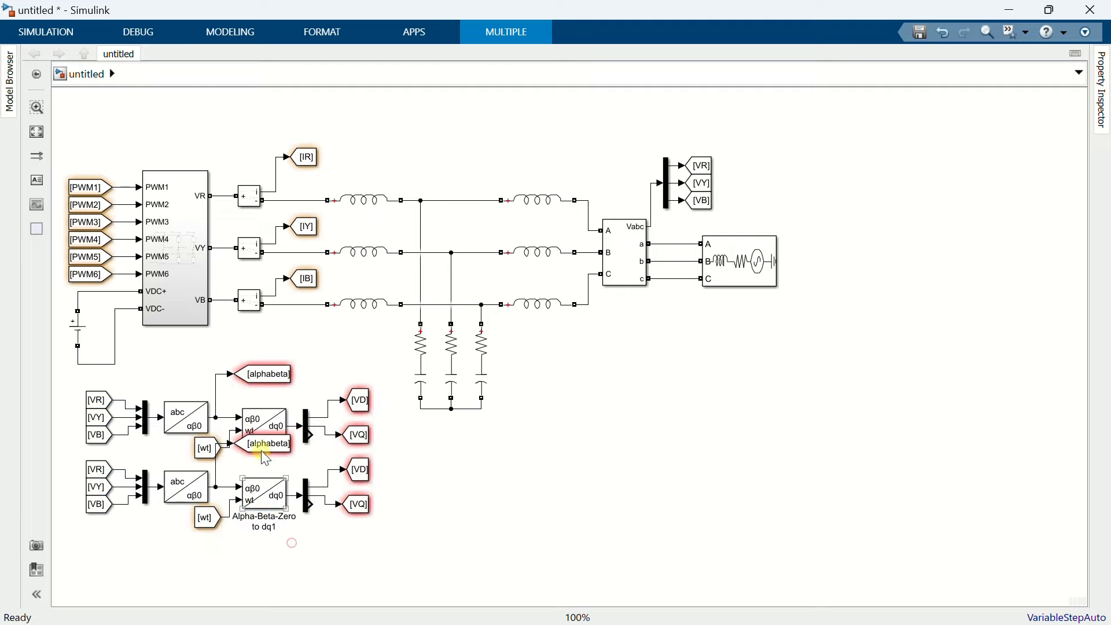
# - Delete the copied alphabeta Goto block and its leftover branch line from the lower chain
pyautogui.click(264, 444)
pyautogui.press('Delete')
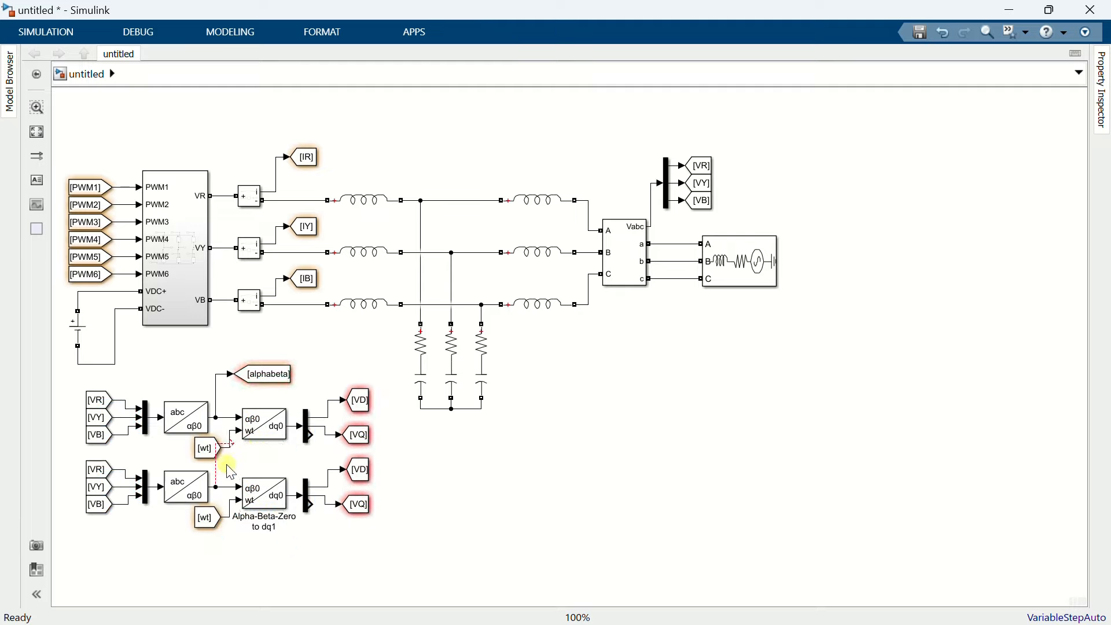
pyautogui.moveTo(222, 475); pyautogui.dragTo(218, 461)
# - Set the tags of the three From blocks feeding the lower chain's Mux to IR, IY and IB
pyautogui.click(101, 470)
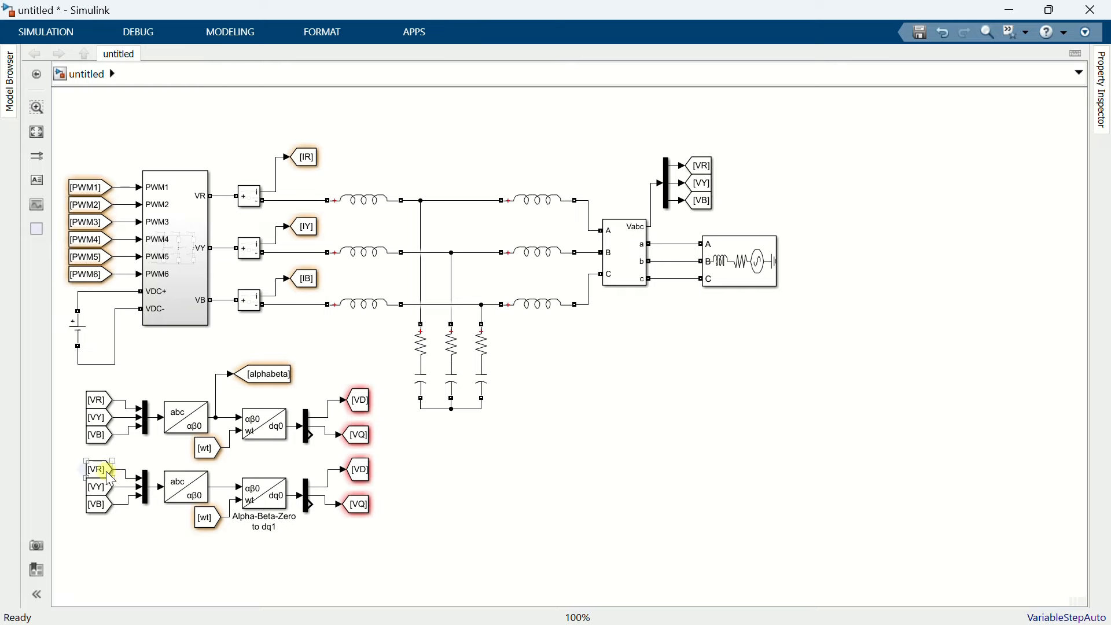
pyautogui.doubleClick(104, 472)
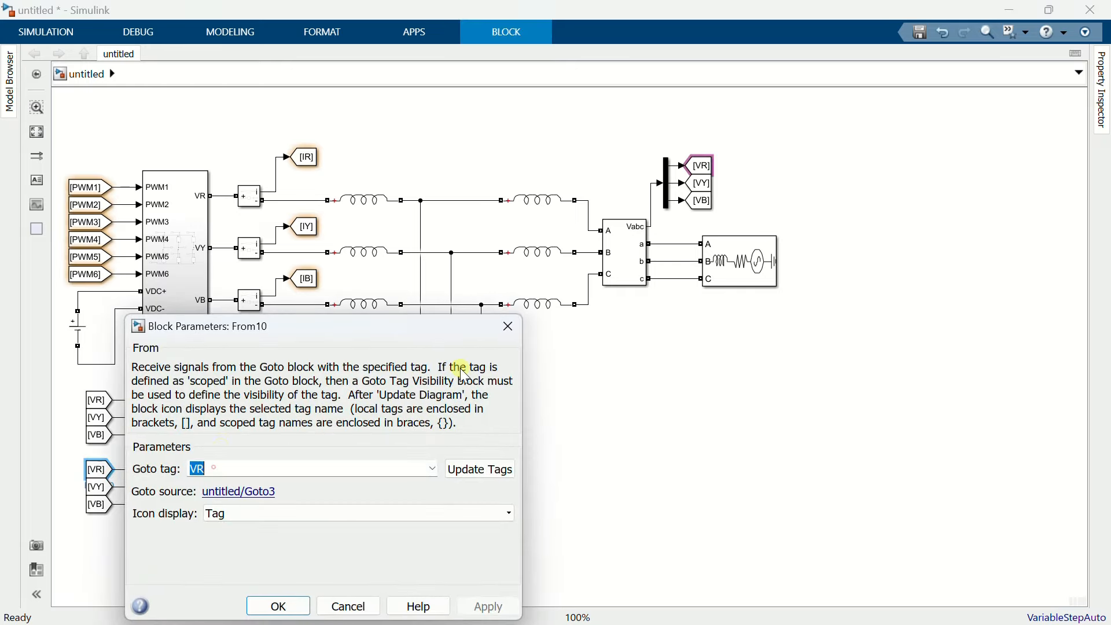
pyautogui.write('IR')
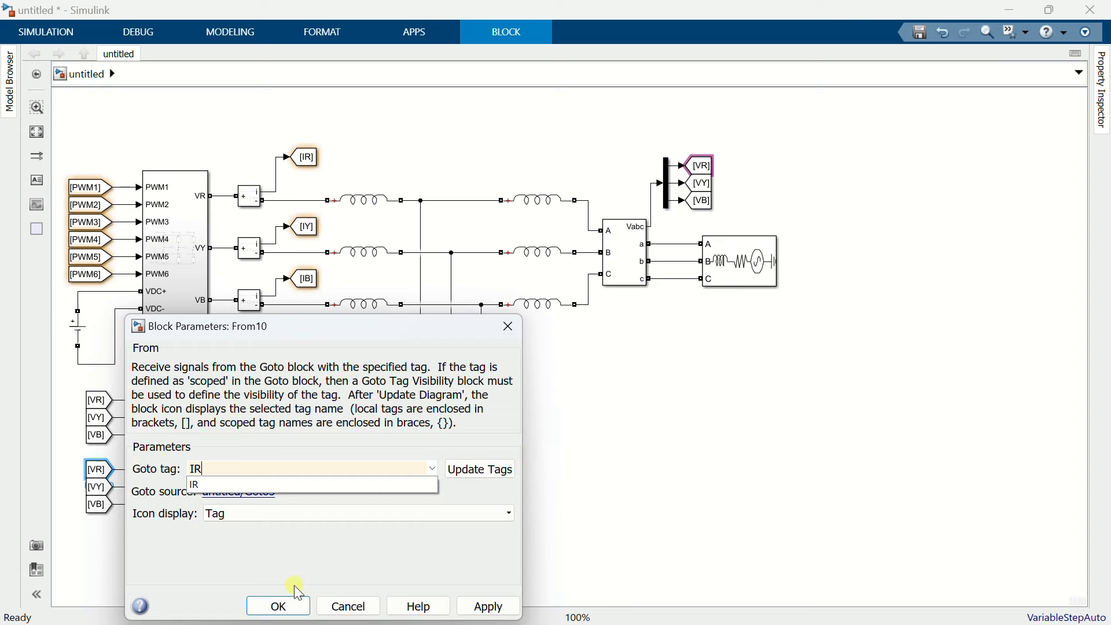
pyautogui.click(279, 605)
pyautogui.click(96, 488)
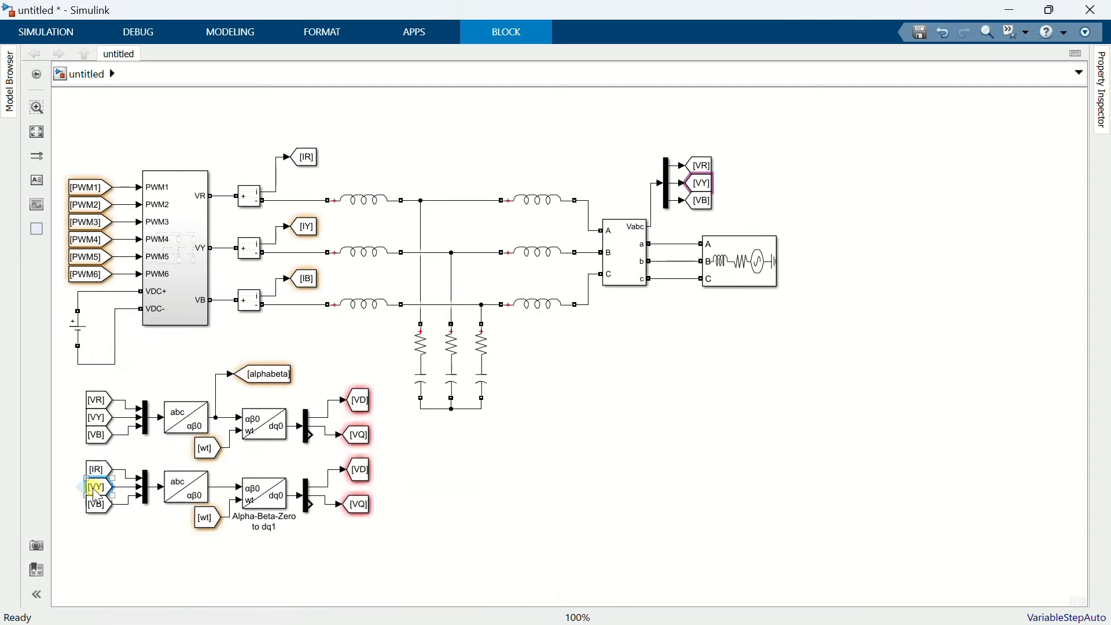
pyautogui.doubleClick(96, 489)
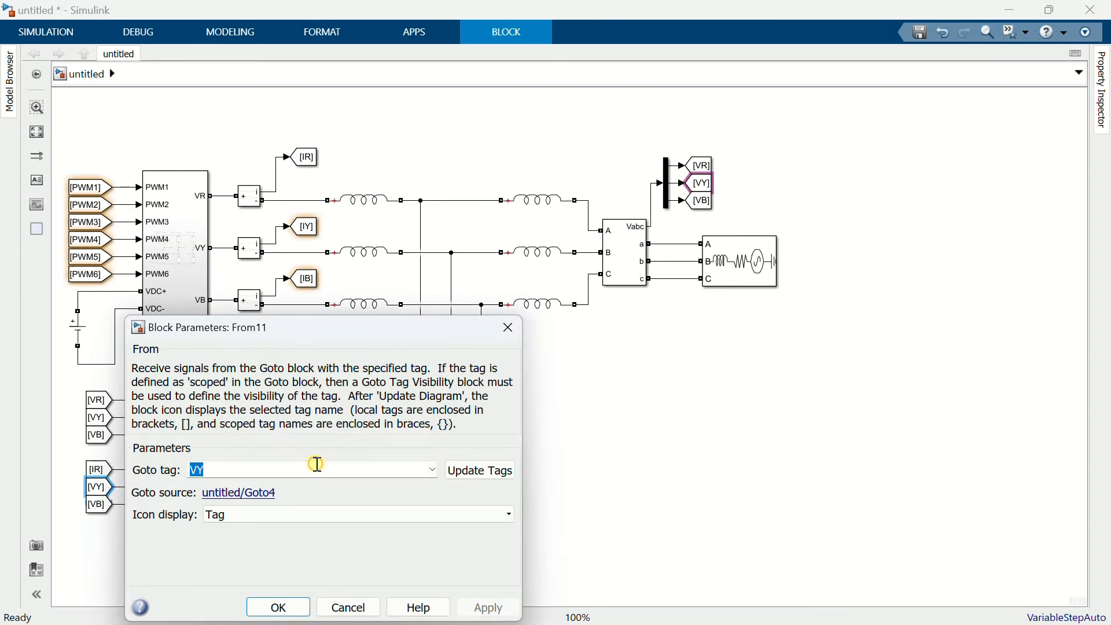
pyautogui.write('IY')
pyautogui.click(270, 605)
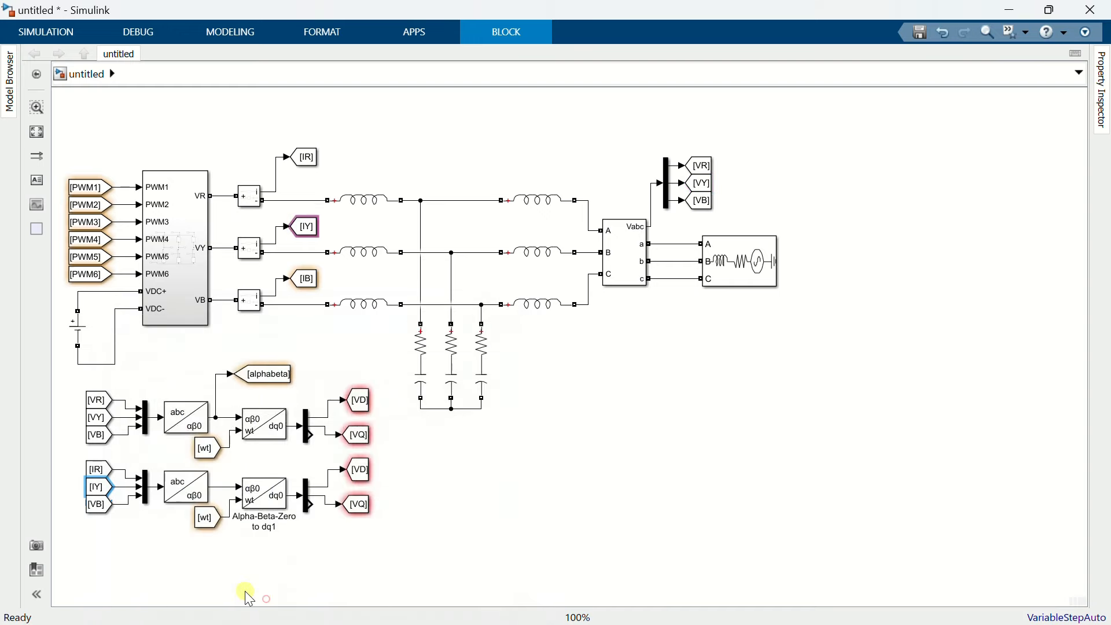
pyautogui.click(97, 505)
pyautogui.press('Return')
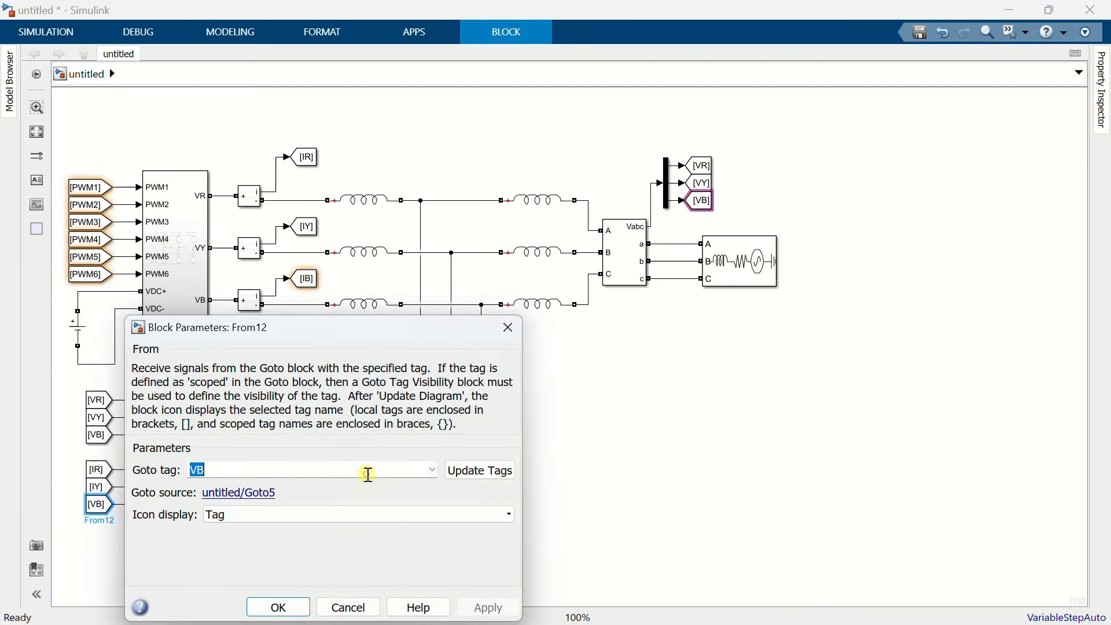
pyautogui.write('IB')
pyautogui.click(279, 606)
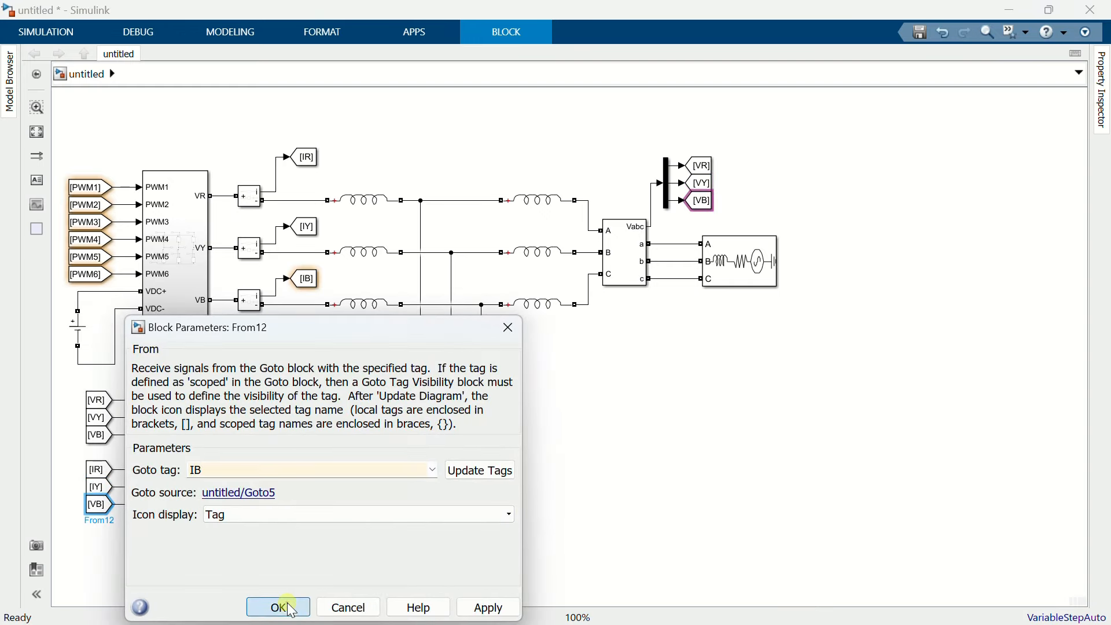
# - Set the tags of the lower chain's two output Goto blocks to ID and IQ
pyautogui.doubleClick(356, 471)
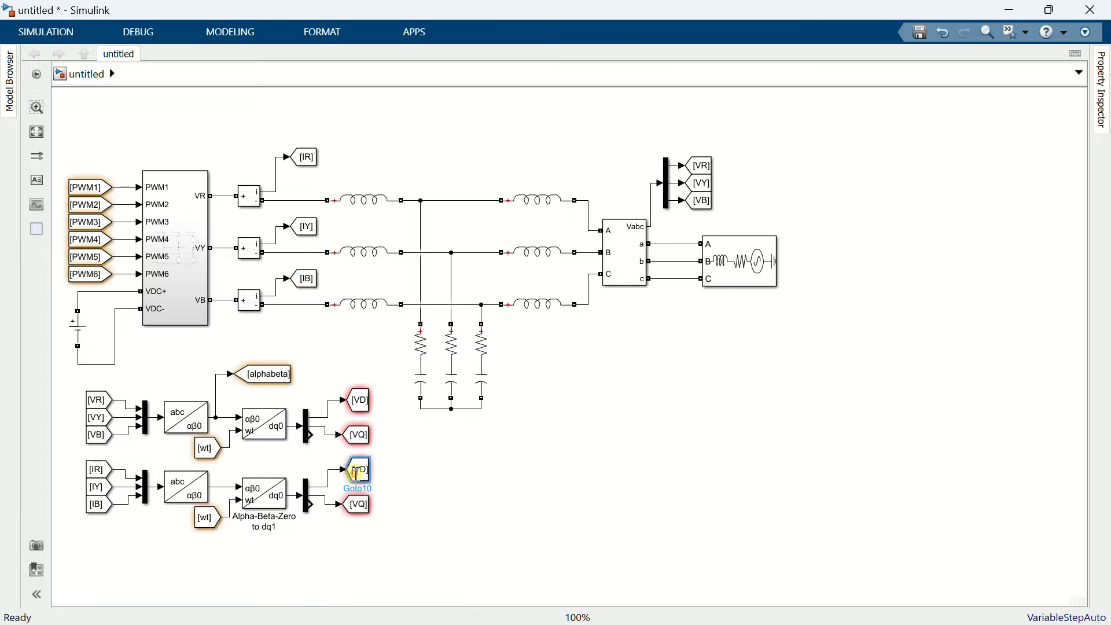
pyautogui.doubleClick(487, 415)
pyautogui.write('ID')
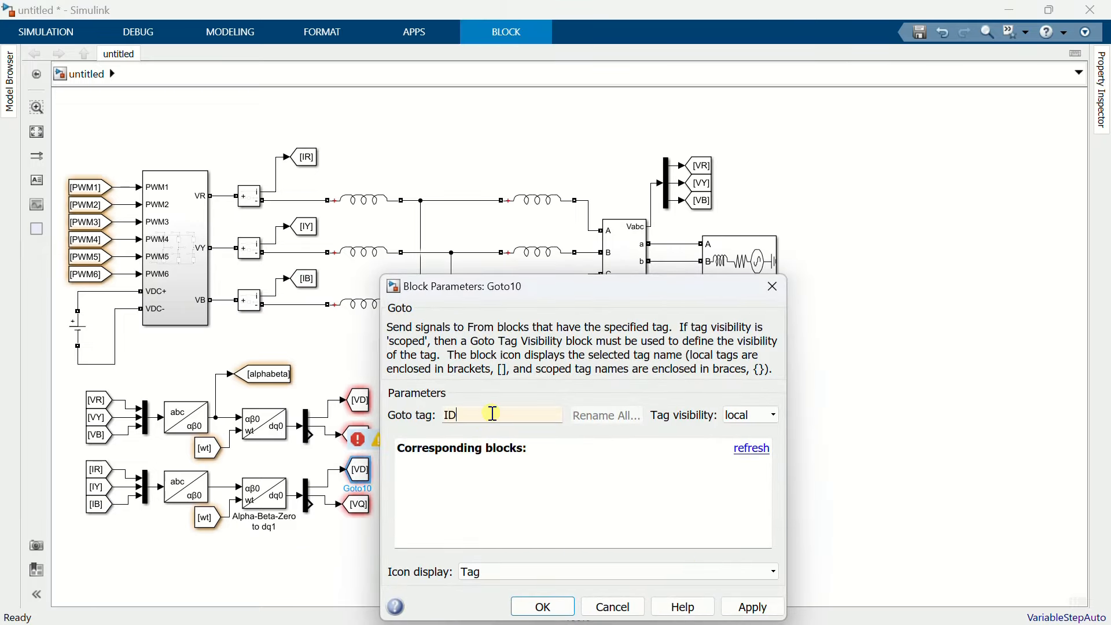
pyautogui.click(538, 606)
pyautogui.click(359, 506)
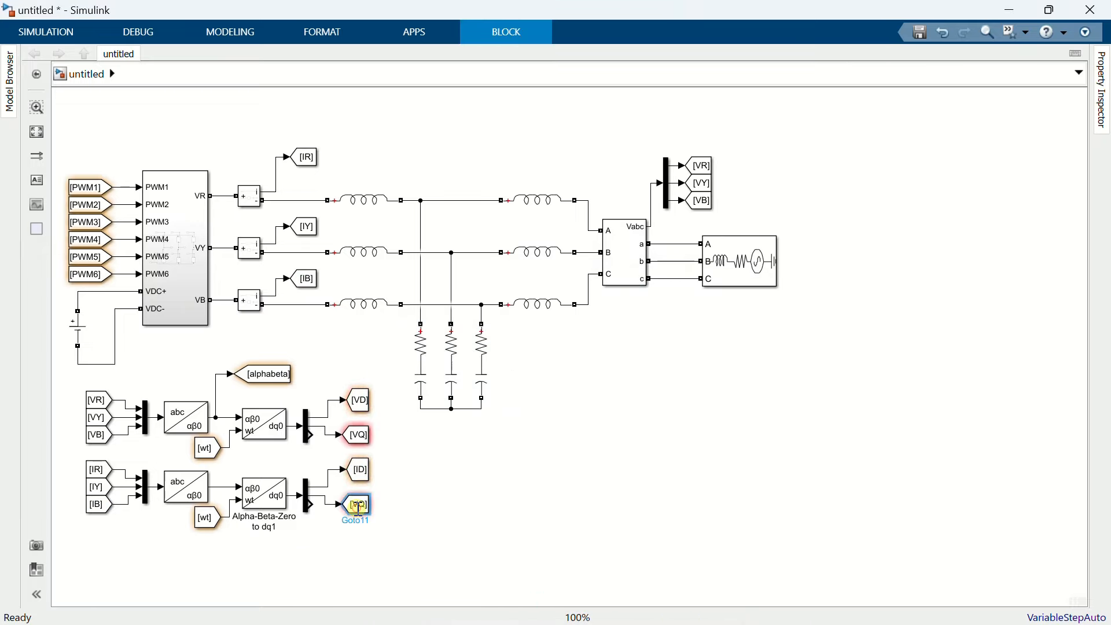
pyautogui.doubleClick(359, 506)
pyautogui.write('IQ')
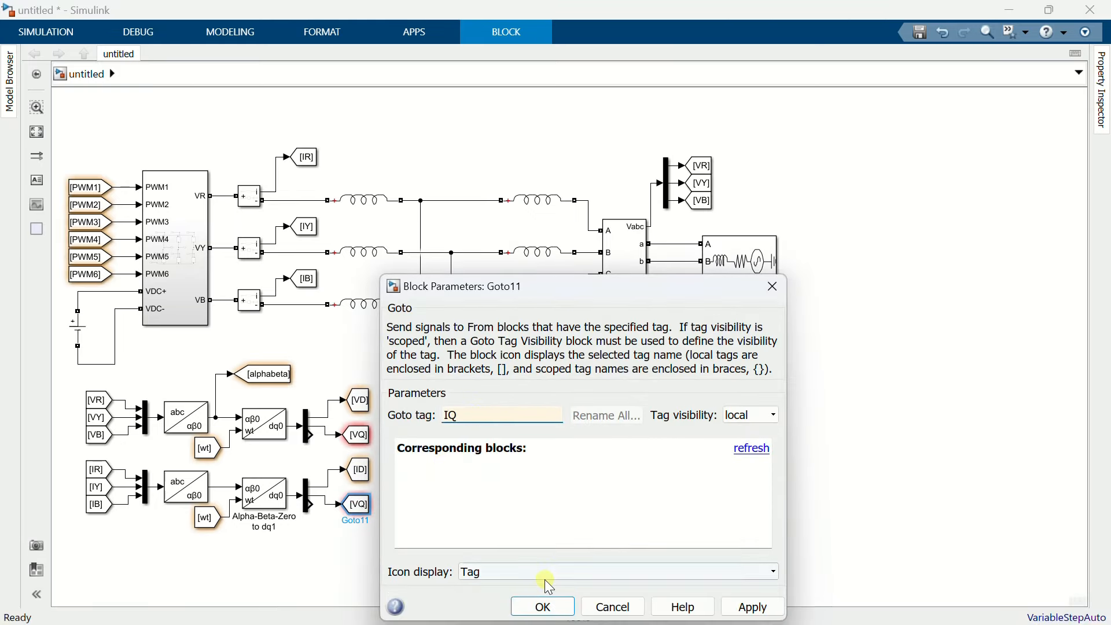
pyautogui.click(547, 608)
pyautogui.click(620, 478)
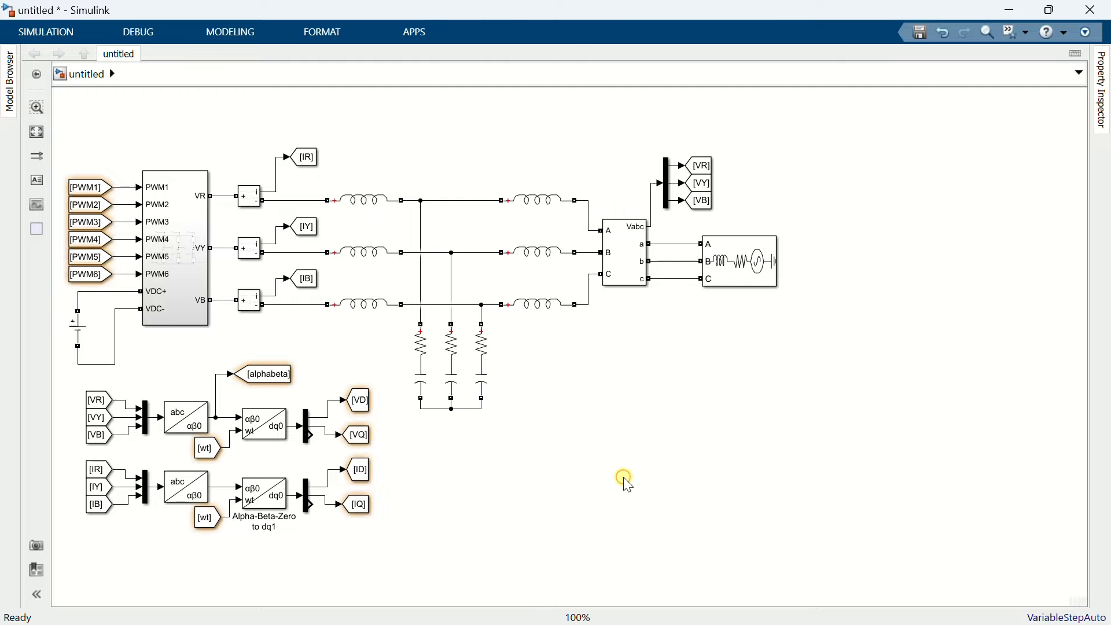
# - Move both transformation chains together slightly closer to the inverter circuit
pyautogui.moveTo(64, 375); pyautogui.dragTo(370, 532)
pyautogui.moveTo(903, 509); pyautogui.dragTo(949, 534)
pyautogui.moveTo(854, 265); pyautogui.dragTo(746, 210)
# - Add another Alpha-Beta-Zero to dq0 block below the current transformation chain
pyautogui.click(628, 503)
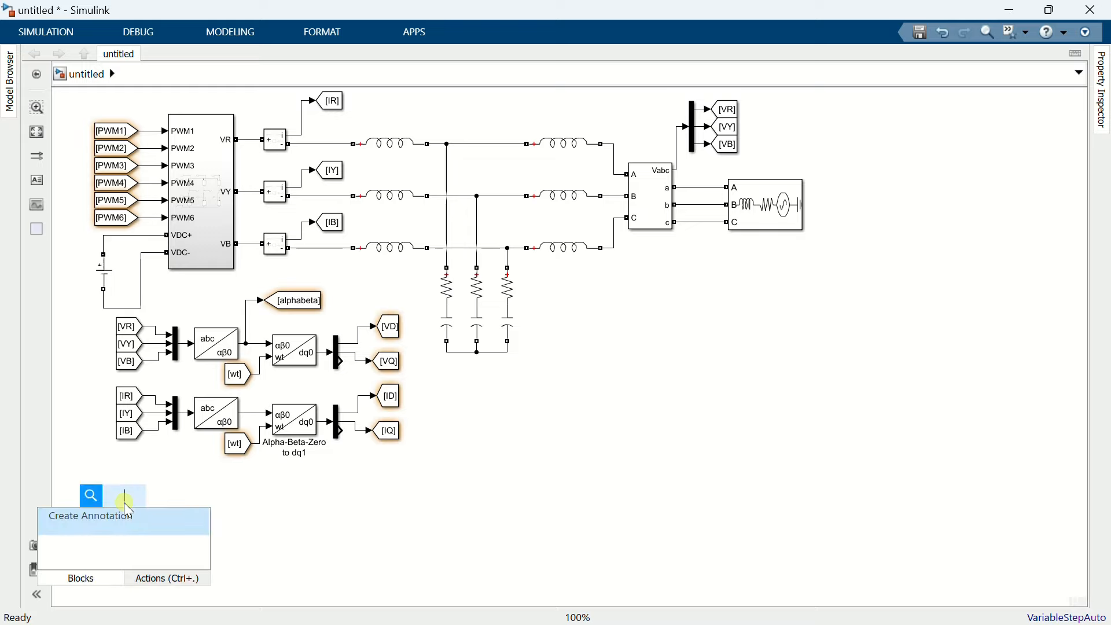
pyautogui.write('alpha')
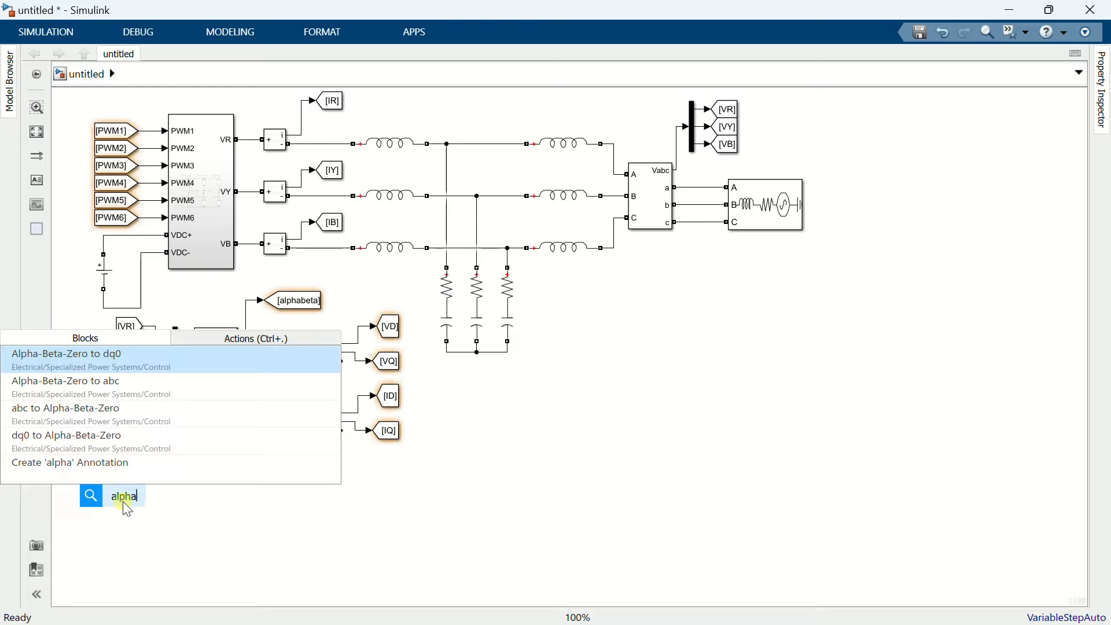
pyautogui.press('Return')
pyautogui.moveTo(128, 493); pyautogui.dragTo(212, 482)
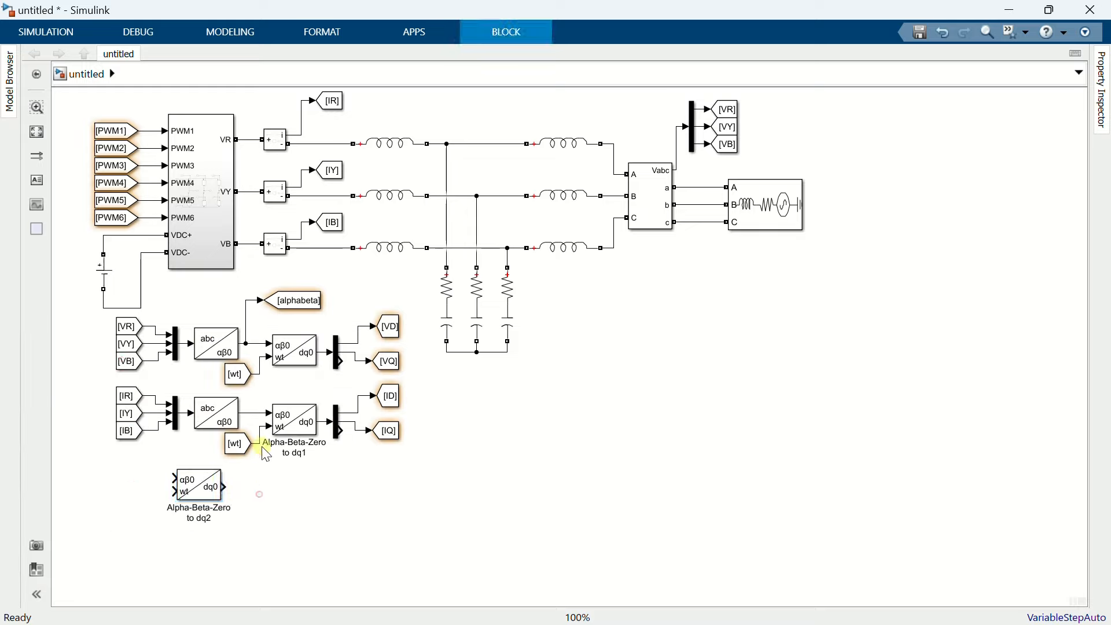
# - Add a From block tagged alphabeta, connect it to the new dq0 block's αβ0 input and align it with that port
pyautogui.click(289, 303)
pyautogui.moveTo(325, 301); pyautogui.dragTo(175, 478)
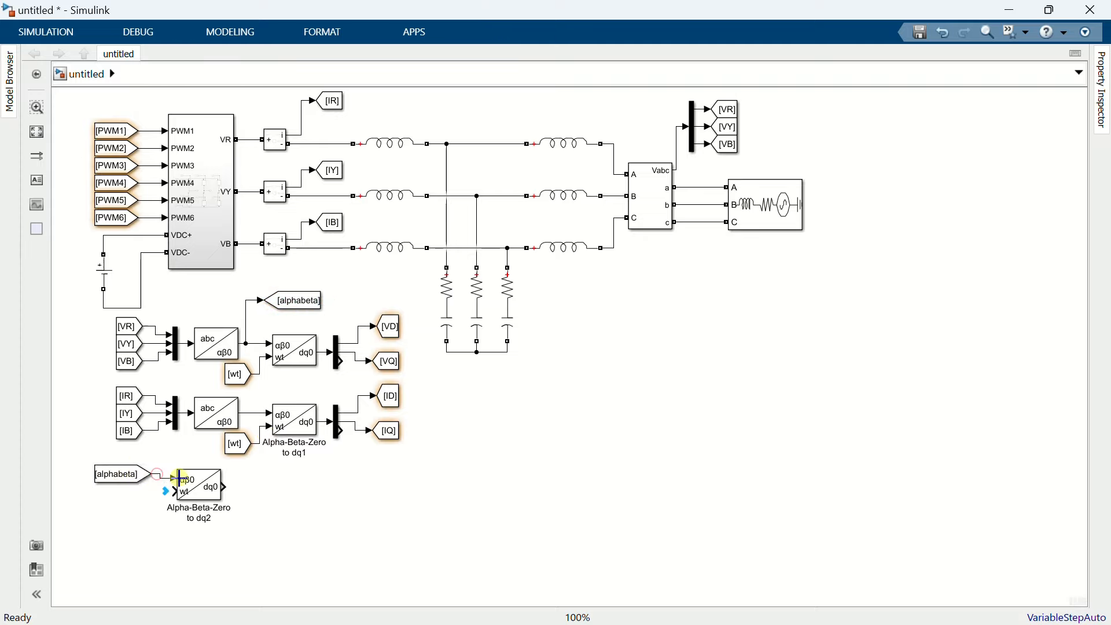
pyautogui.click(38, 140)
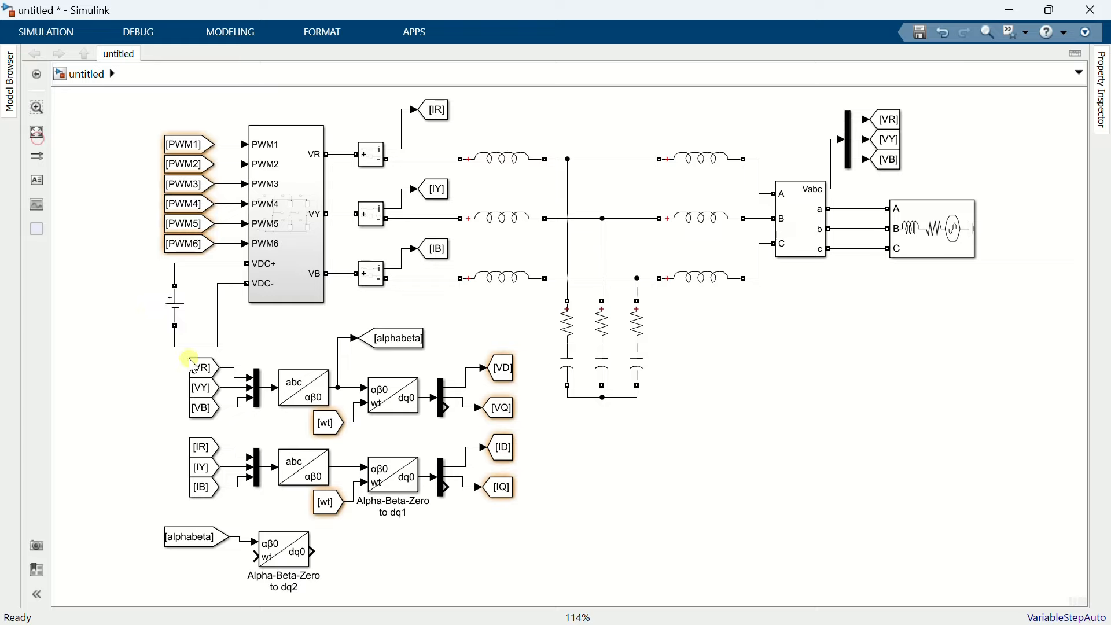
pyautogui.click(193, 539)
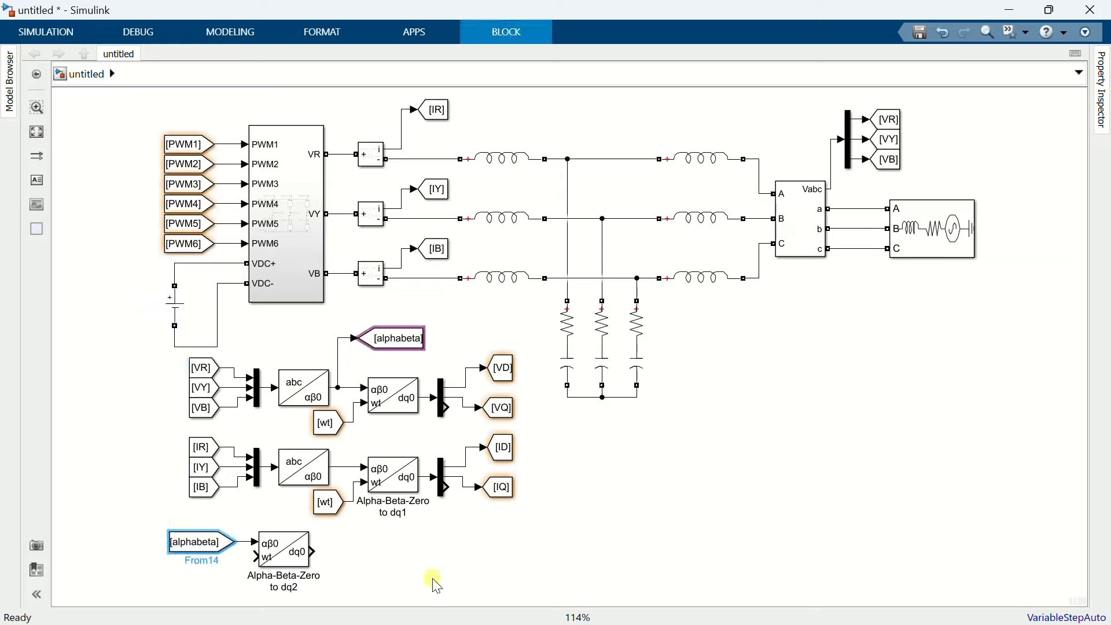
# - Add a Demux block beside the output of the new Alpha-Beta-Zero to dq0 block
pyautogui.doubleClick(355, 551)
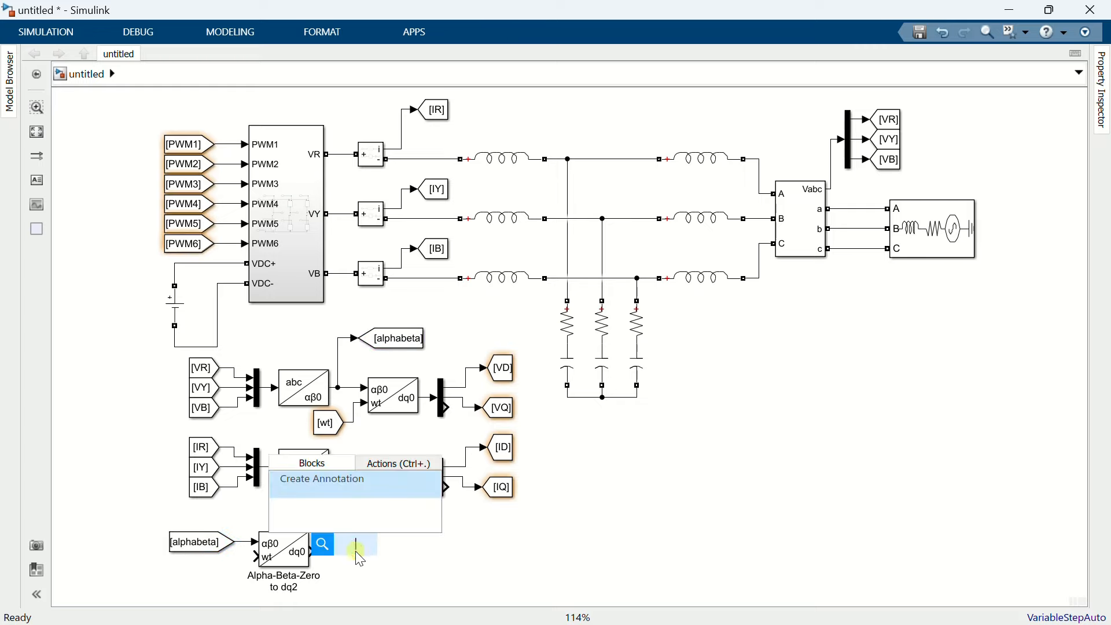
pyautogui.write('dem')
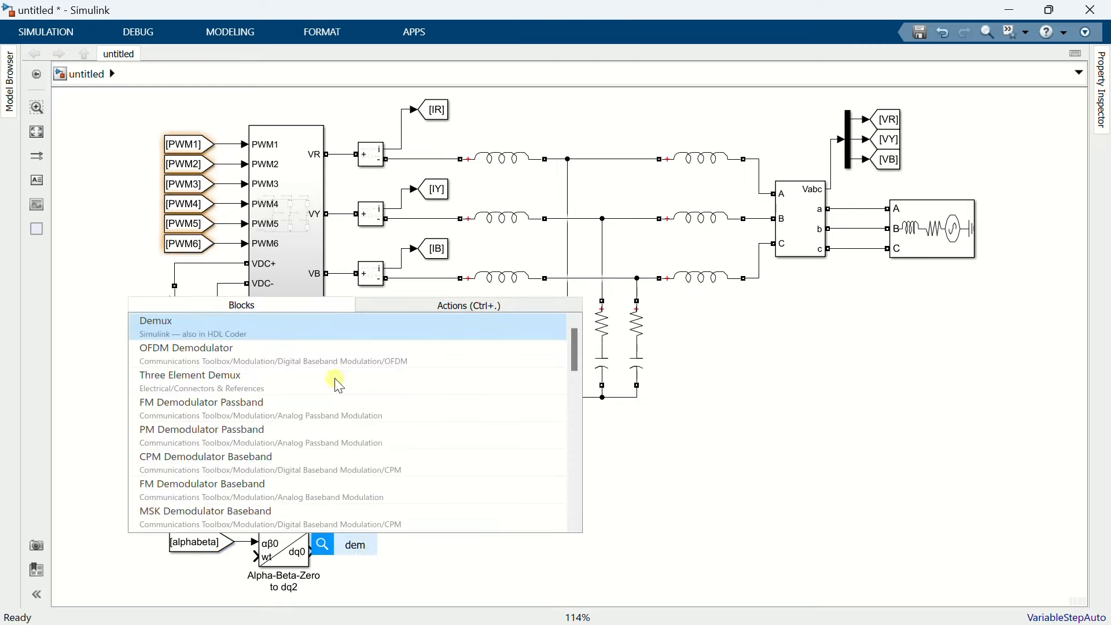
pyautogui.click(329, 336)
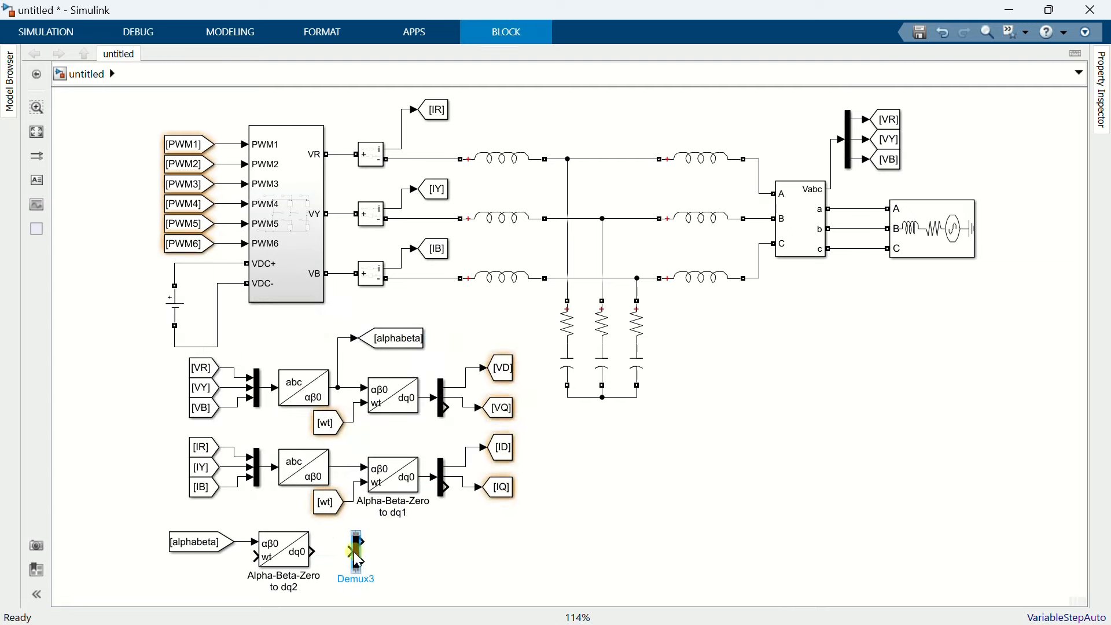
# - Connect the new dq0 block's output to the Demux and move this chain lower, aligning its dq0 block under the abc-to-αβ0 blocks
pyautogui.moveTo(345, 557); pyautogui.dragTo(184, 520)
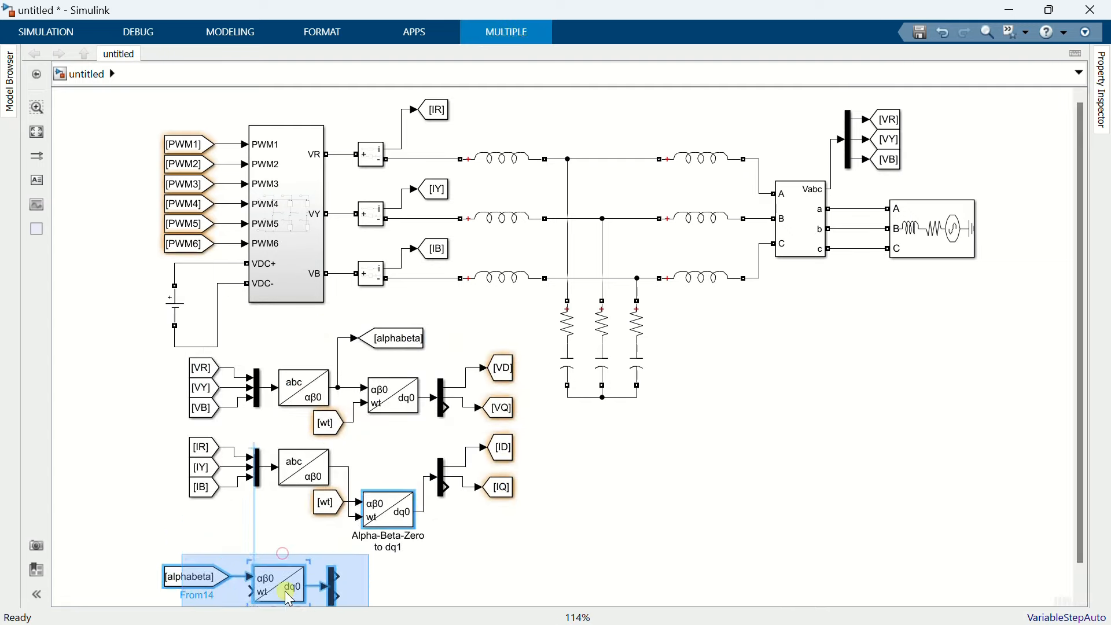
pyautogui.scroll(-1, 286, 579)
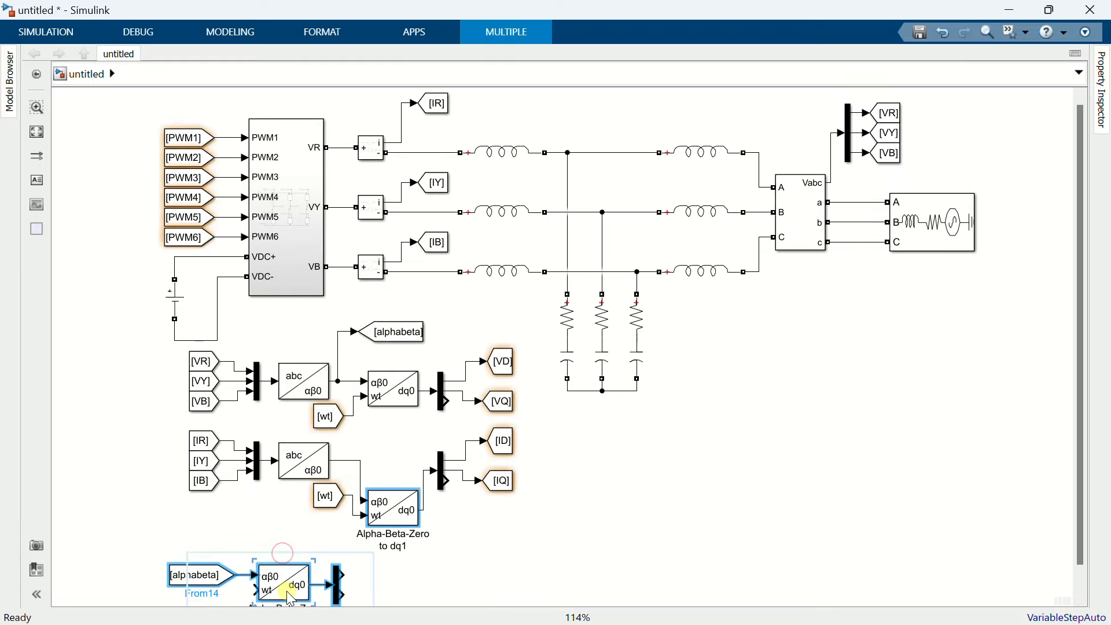
pyautogui.click(376, 593)
pyautogui.moveTo(373, 590); pyautogui.dragTo(174, 524)
pyautogui.moveTo(262, 571); pyautogui.dragTo(313, 584)
pyautogui.click(37, 133)
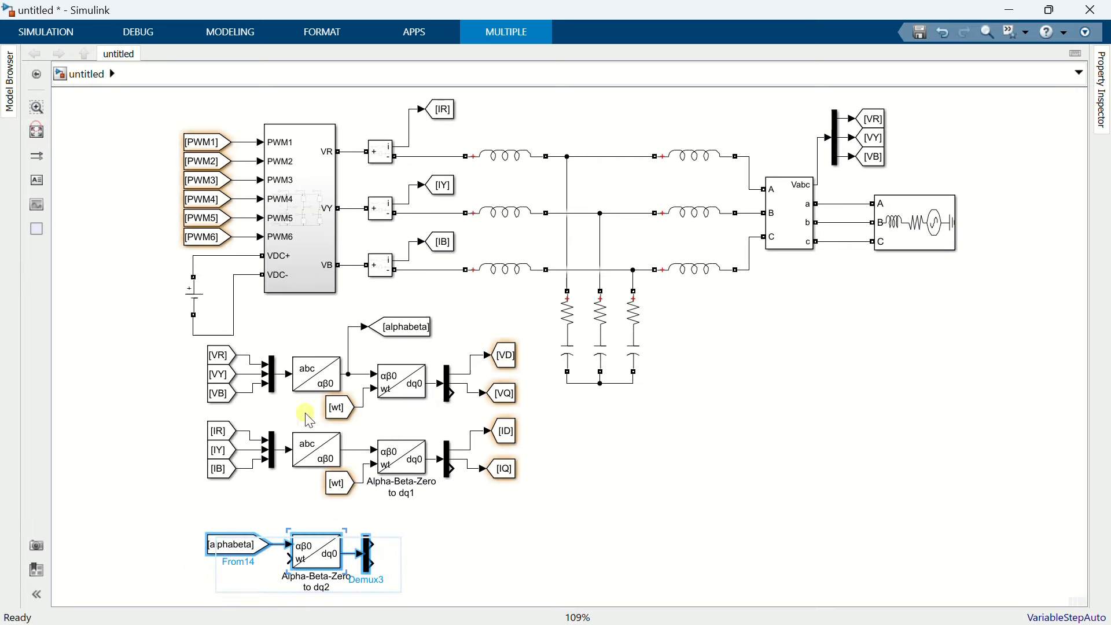
pyautogui.click(477, 561)
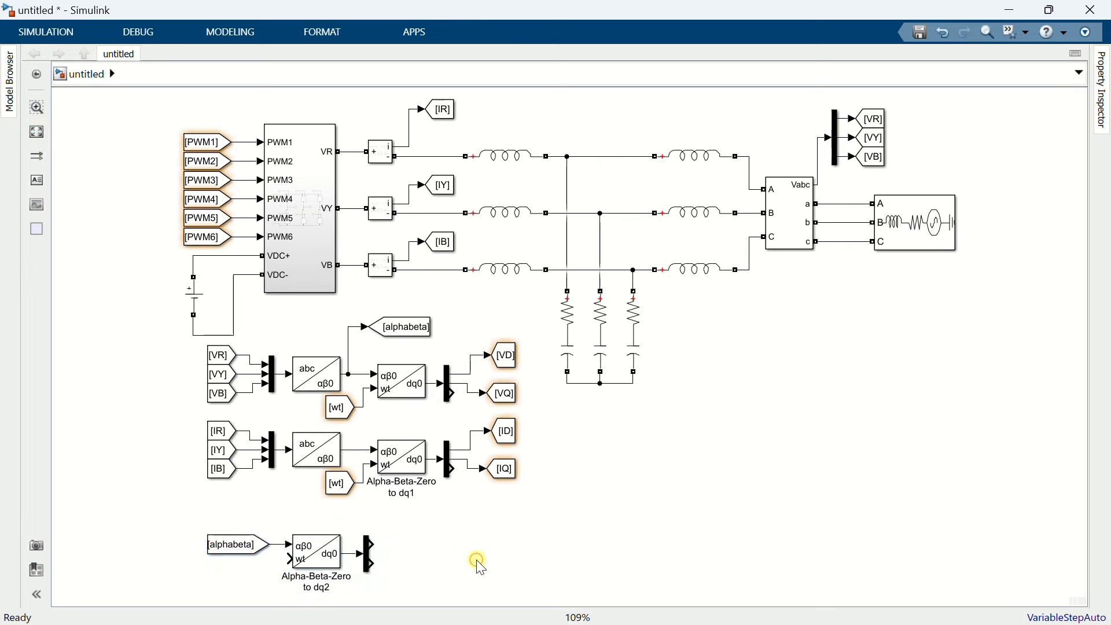
# - Set the number of outputs of the lowest Demux block to 3
pyautogui.doubleClick(371, 557)
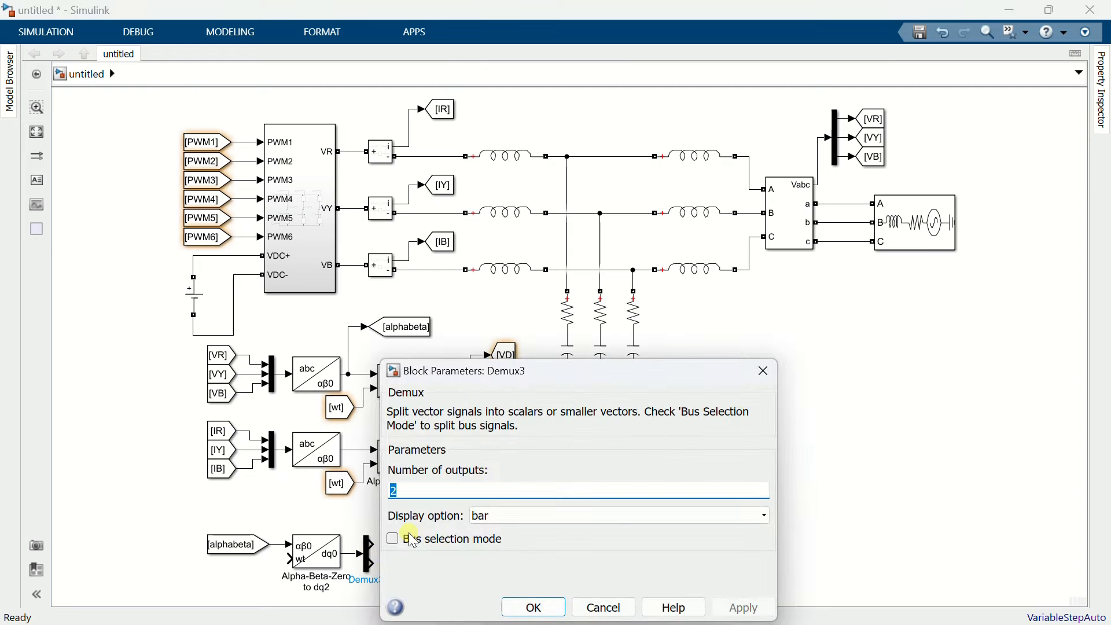
pyautogui.write('3')
pyautogui.click(524, 602)
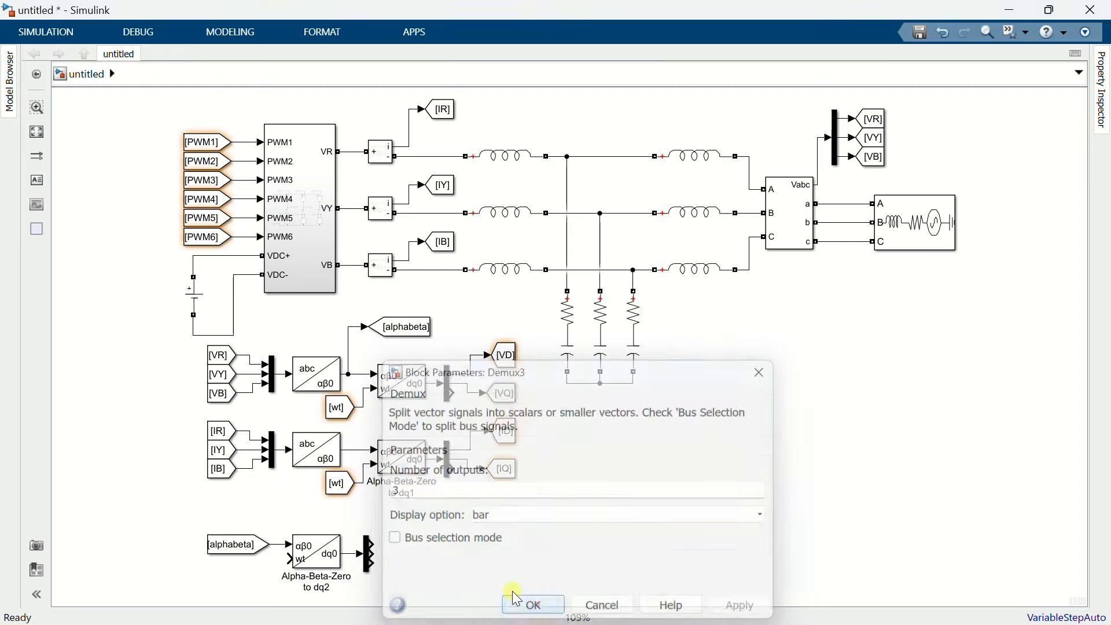
# - Add a Sum block beside the three-output Demux and connect the Demux's middle output to the Sum's lower input
pyautogui.doubleClick(453, 524)
pyautogui.write('sum')
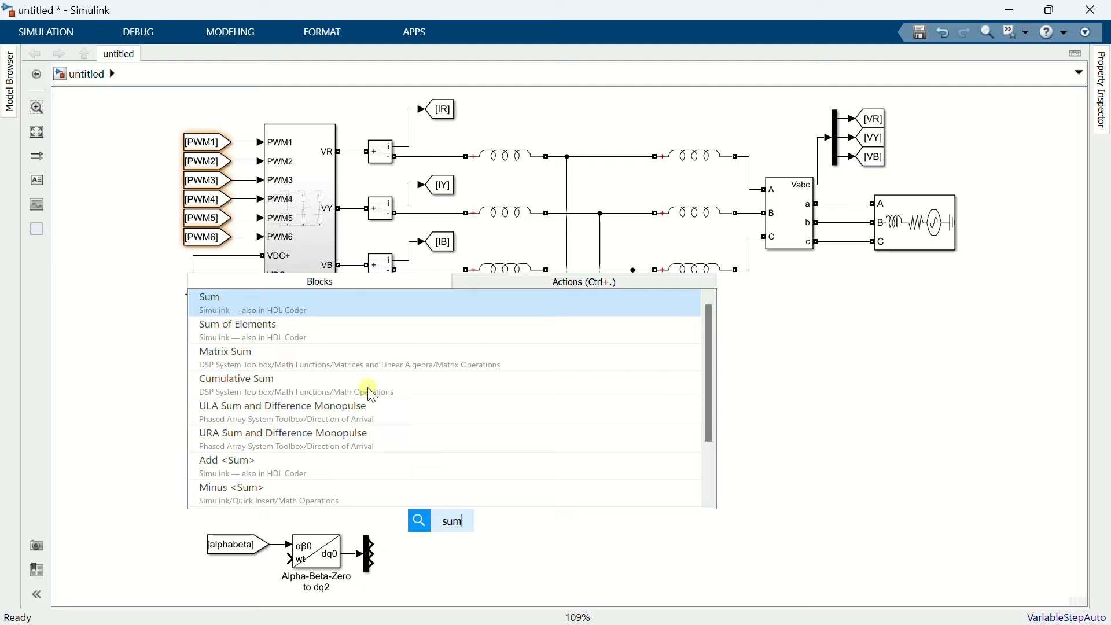
pyautogui.press('Return')
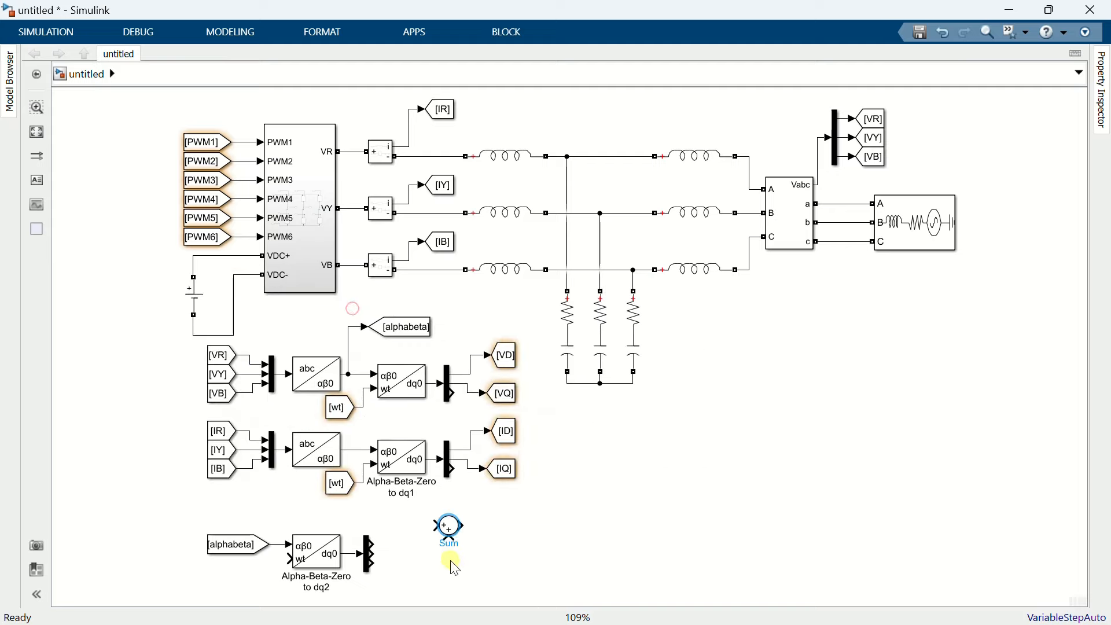
pyautogui.moveTo(449, 527)
pyautogui.mouseDown()
pyautogui.moveTo(398, 525)
pyautogui.moveTo(376, 547)
pyautogui.moveTo(402, 537)
pyautogui.mouseUp()
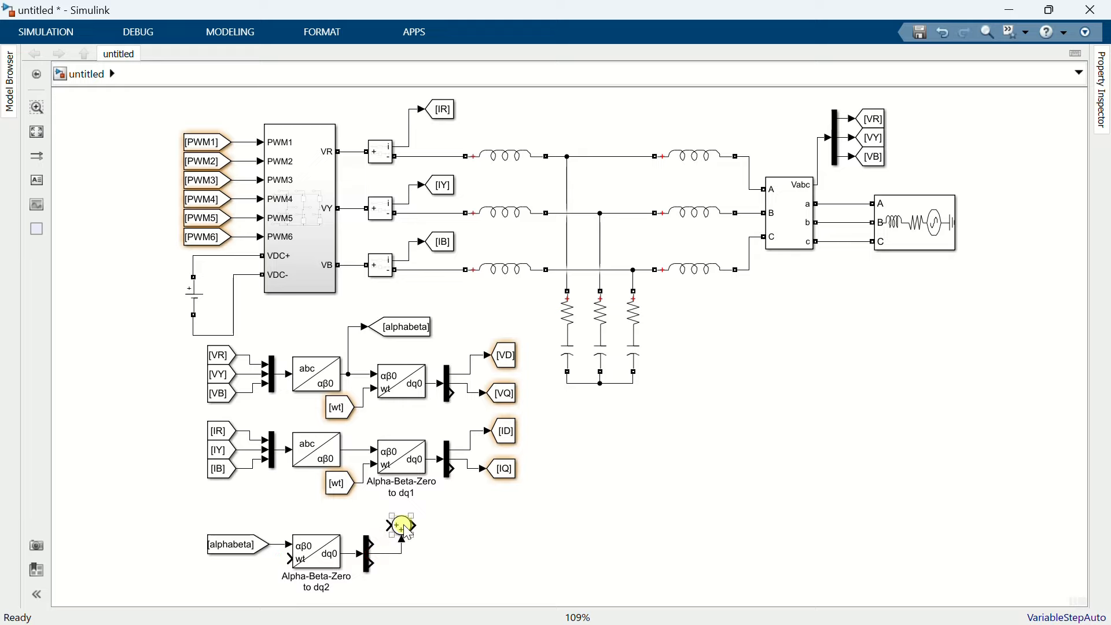
# - Set the Sum block's list of signs to |+-
pyautogui.doubleClick(404, 525)
pyautogui.doubleClick(480, 441)
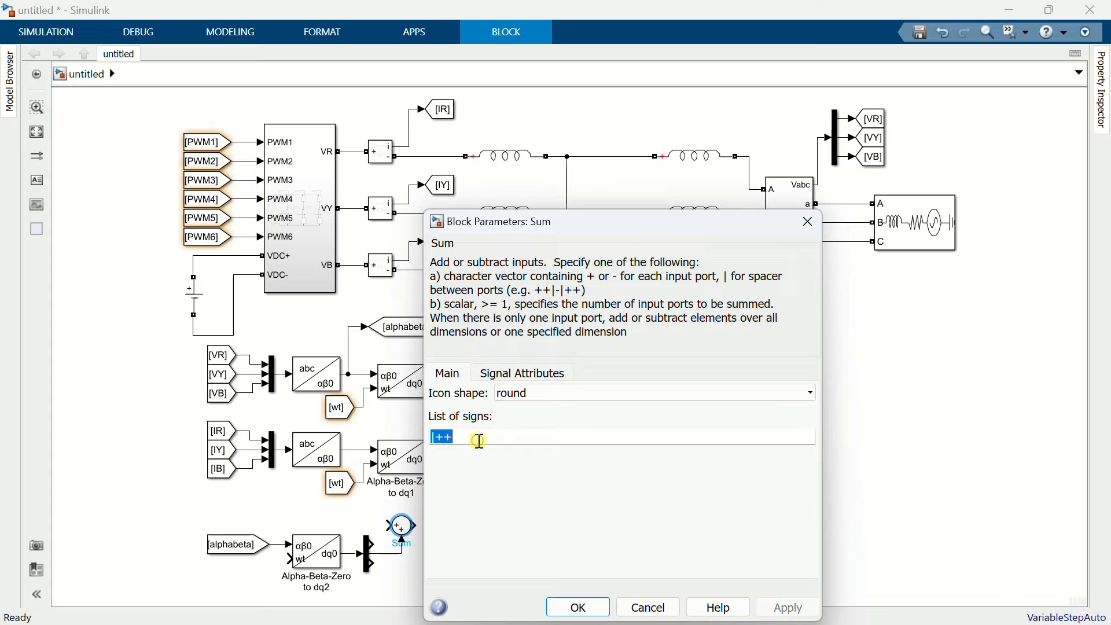
pyautogui.write('|+-')
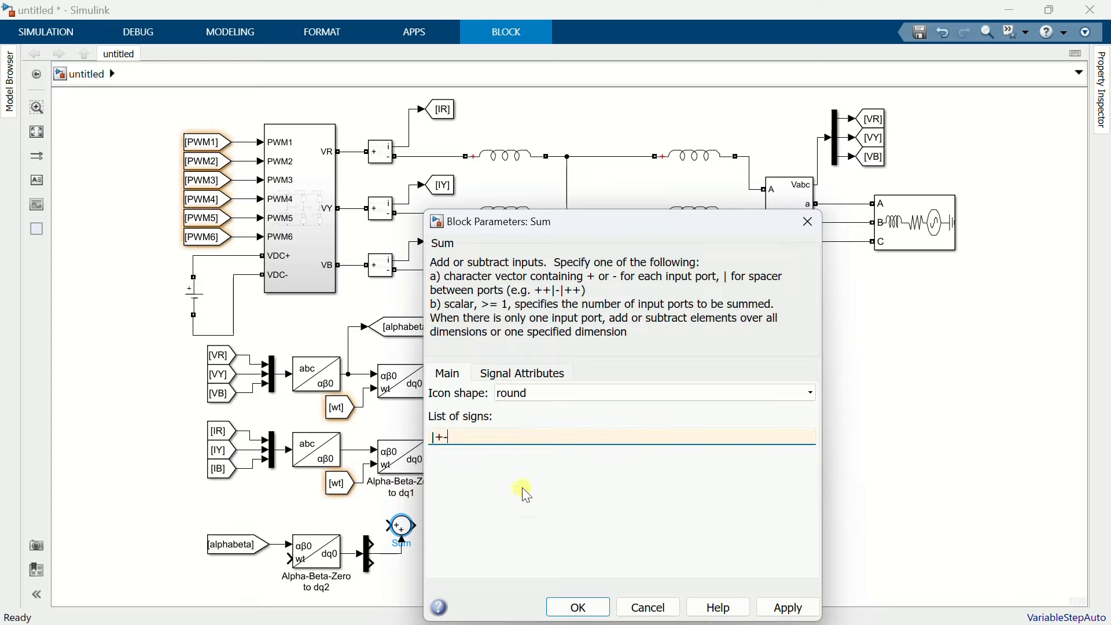
pyautogui.click(579, 606)
# - Add a Constant block above the lowest dq0 block and connect it to the Sum block's positive input
pyautogui.click(581, 537)
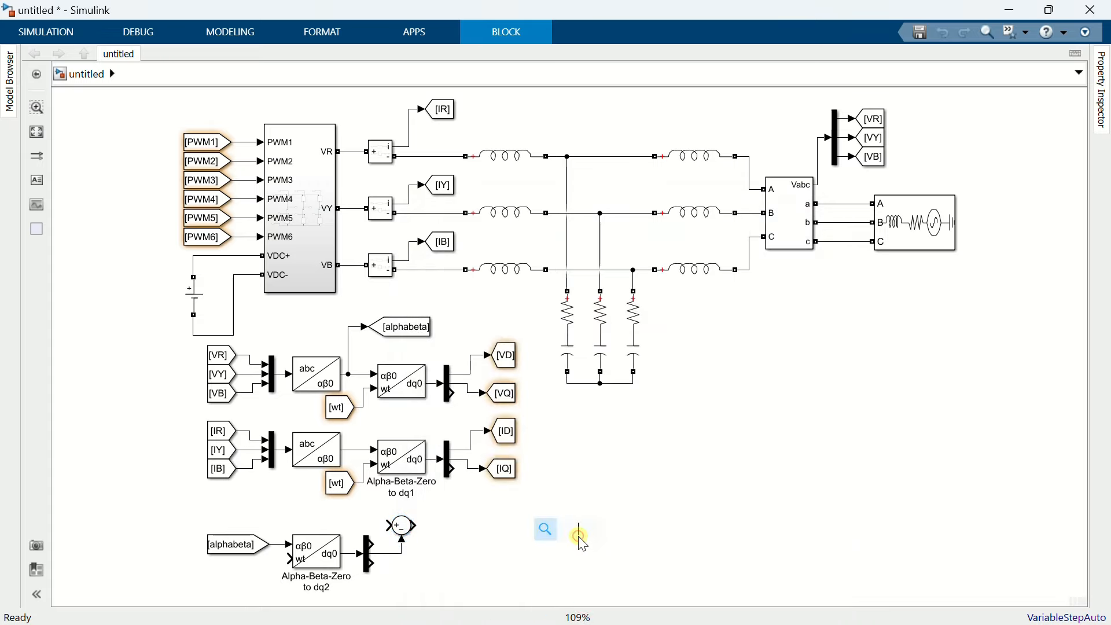
pyautogui.write('cons')
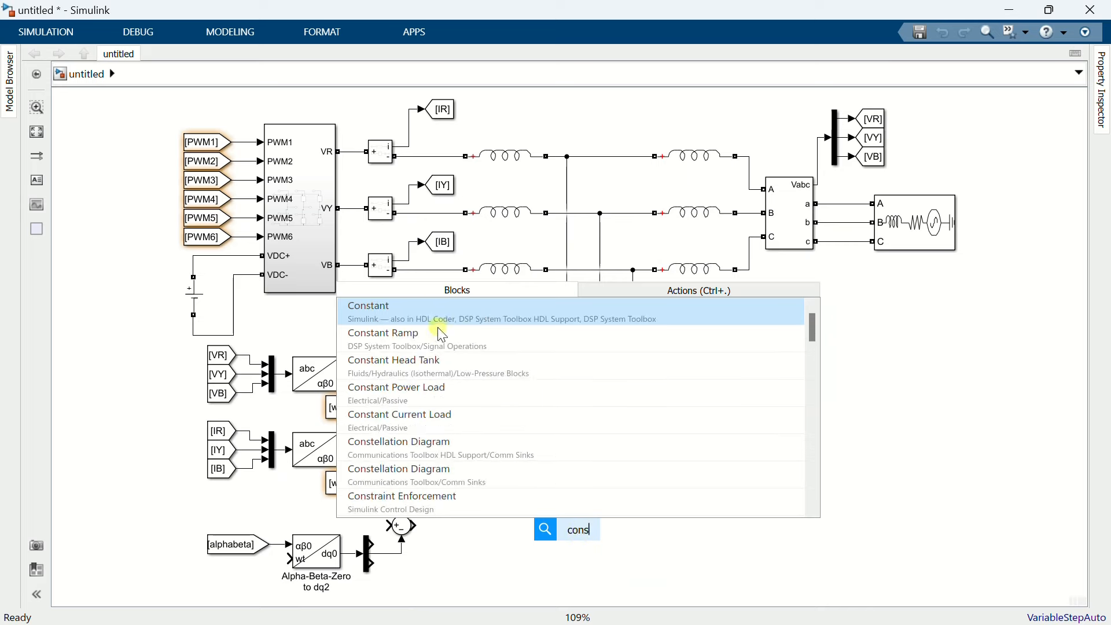
pyautogui.press('Return')
pyautogui.moveTo(575, 534)
pyautogui.mouseDown()
pyautogui.moveTo(320, 521)
pyautogui.moveTo(392, 526)
pyautogui.mouseUp()
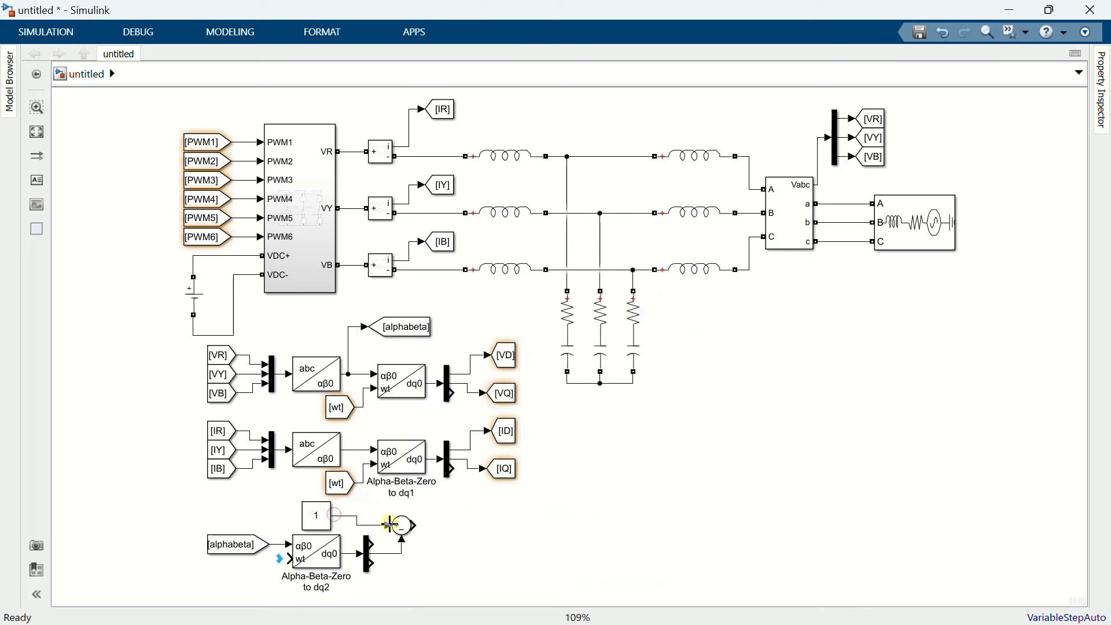
# - Set the value of the Constant block feeding the Sum to 0
pyautogui.doubleClick(320, 520)
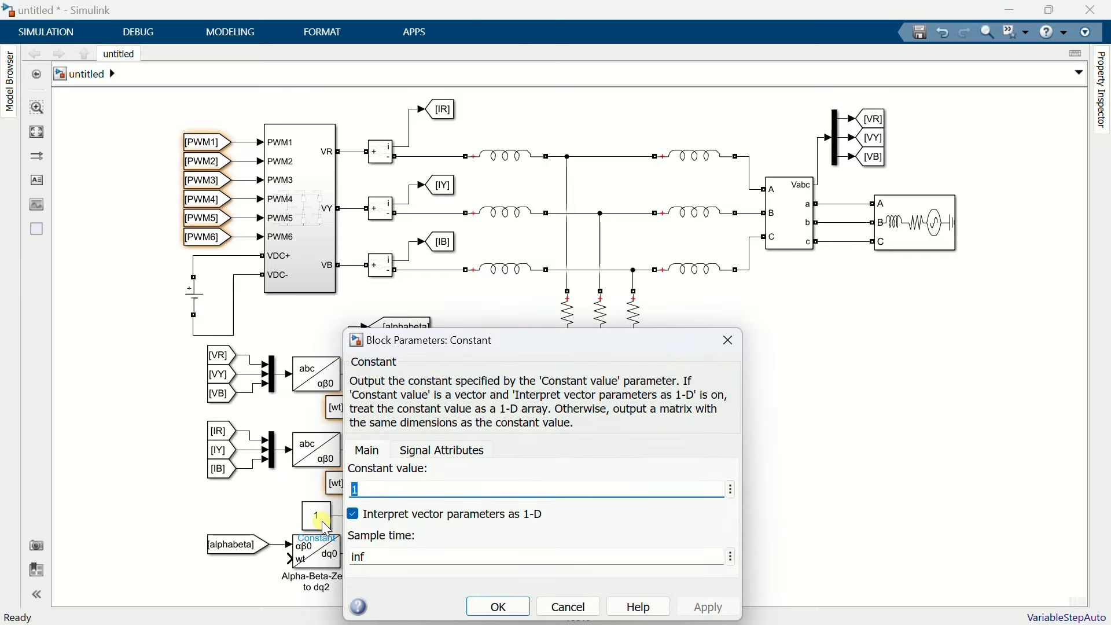
pyautogui.write('0')
pyautogui.moveTo(428, 339); pyautogui.dragTo(407, 216)
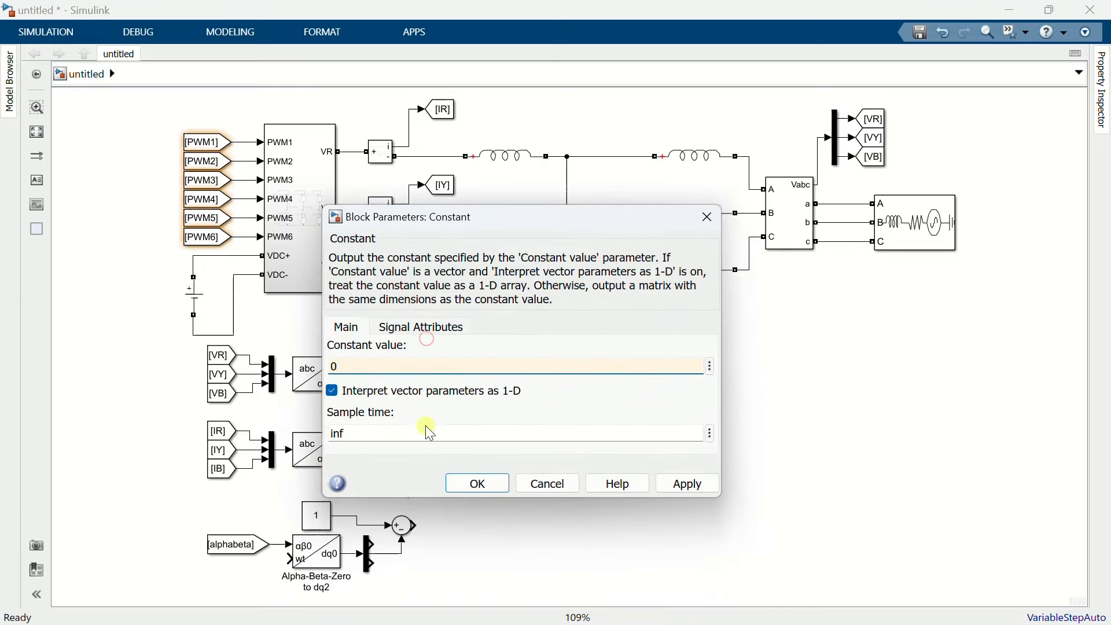
pyautogui.click(466, 482)
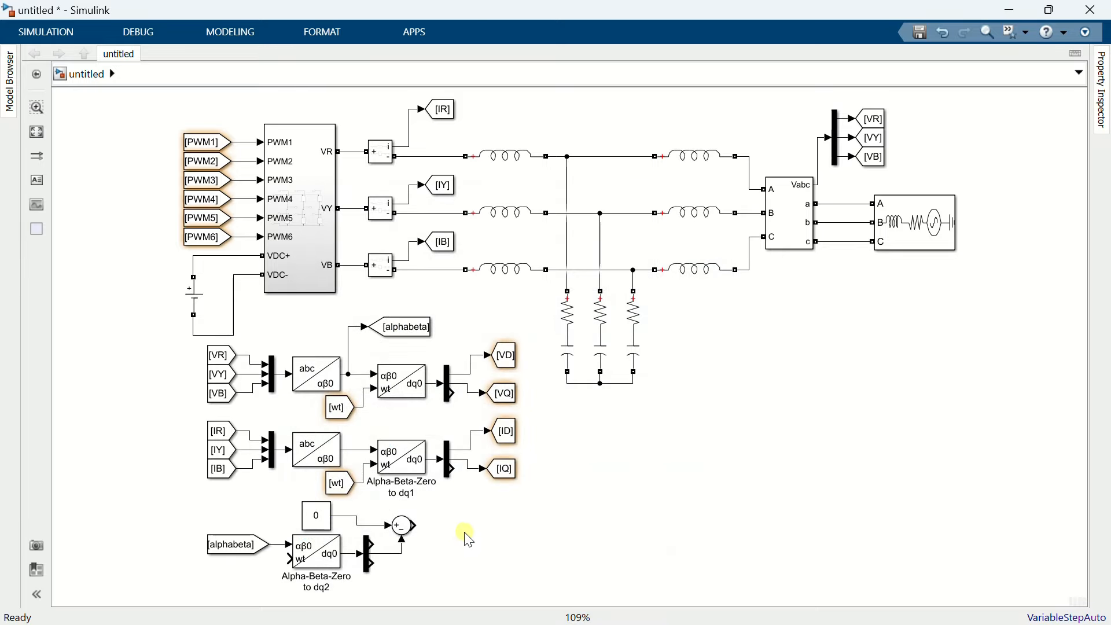
# - Add a continuous PID Controller block after the Sum block and connect it to the Sum's output
pyautogui.write('pid')
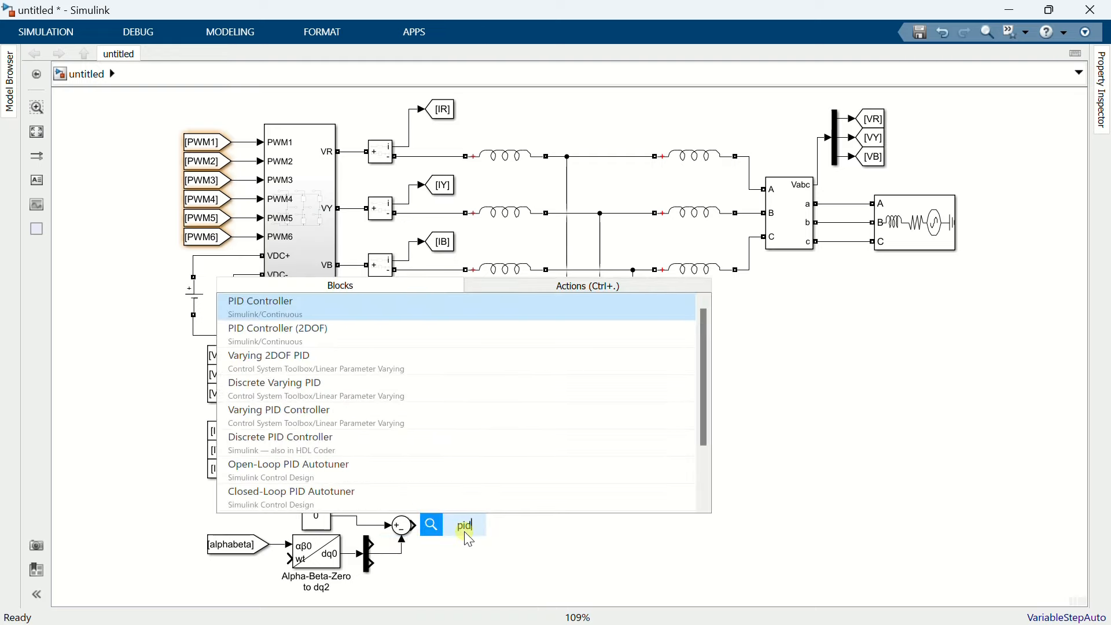
pyautogui.click(328, 313)
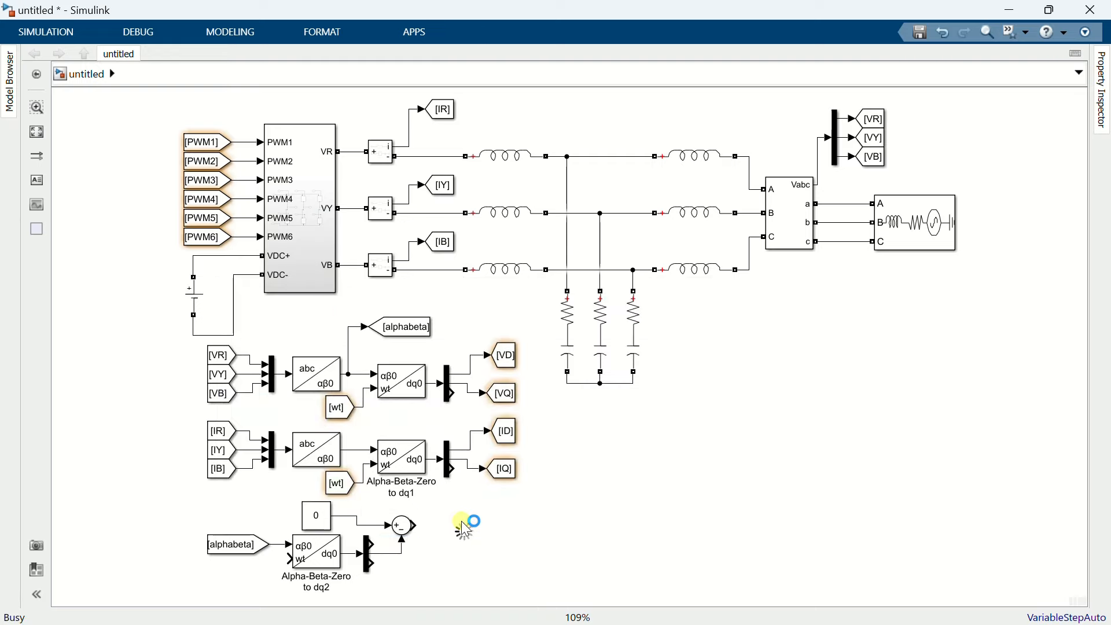
pyautogui.moveTo(466, 529); pyautogui.dragTo(458, 524)
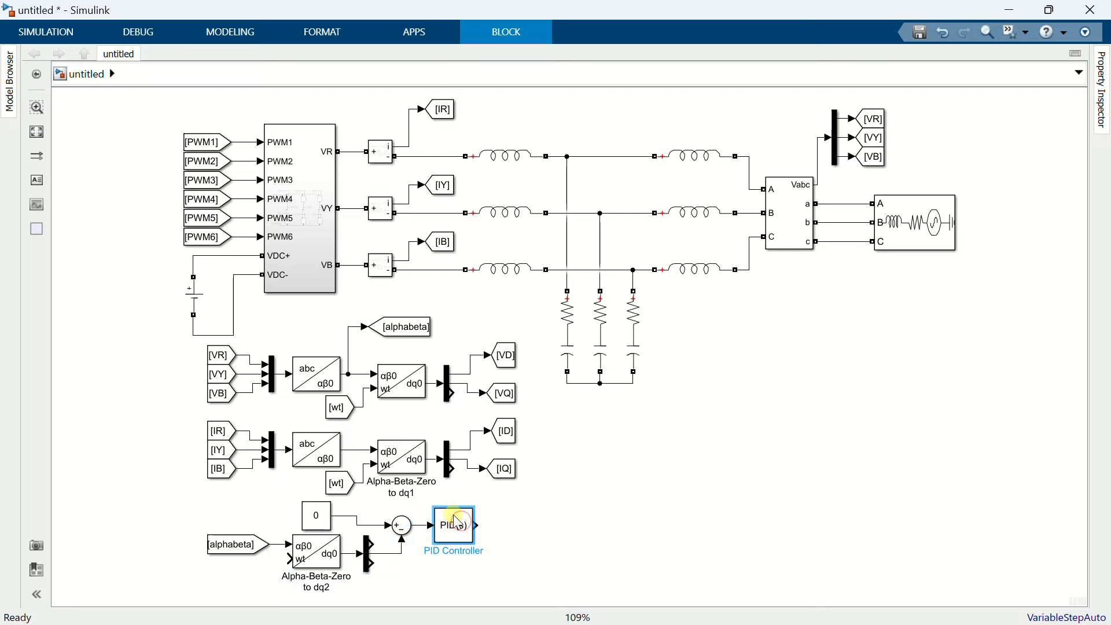
# - Configure the PID Controller as a PI controller with proportional gain 10 and integral gain 50000
pyautogui.doubleClick(455, 524)
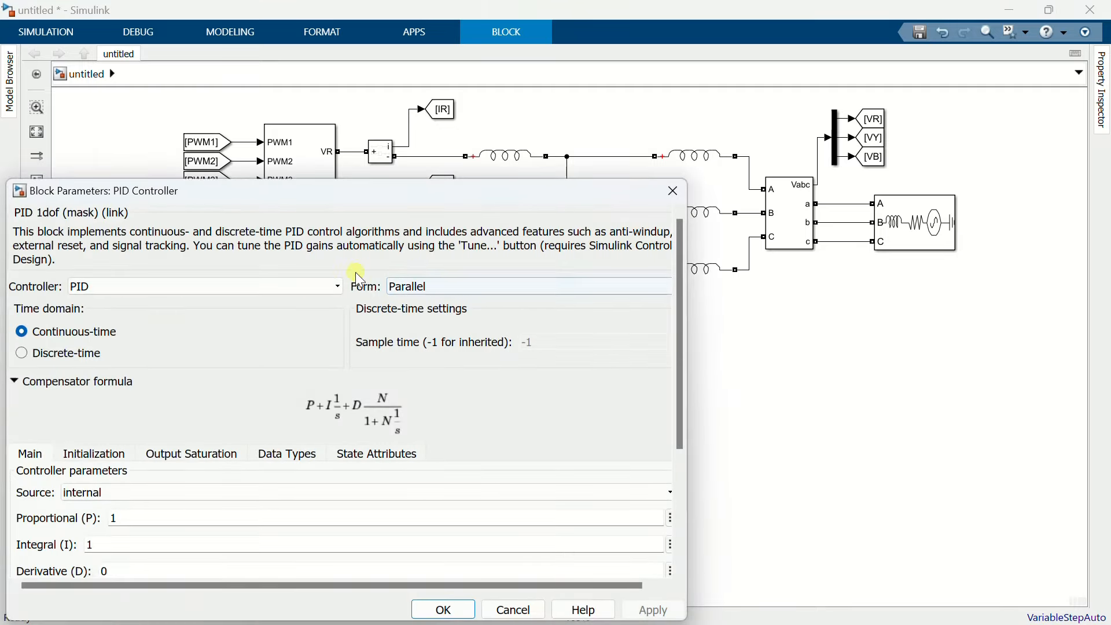
pyautogui.moveTo(342, 193); pyautogui.dragTo(532, 121)
pyautogui.click(449, 213)
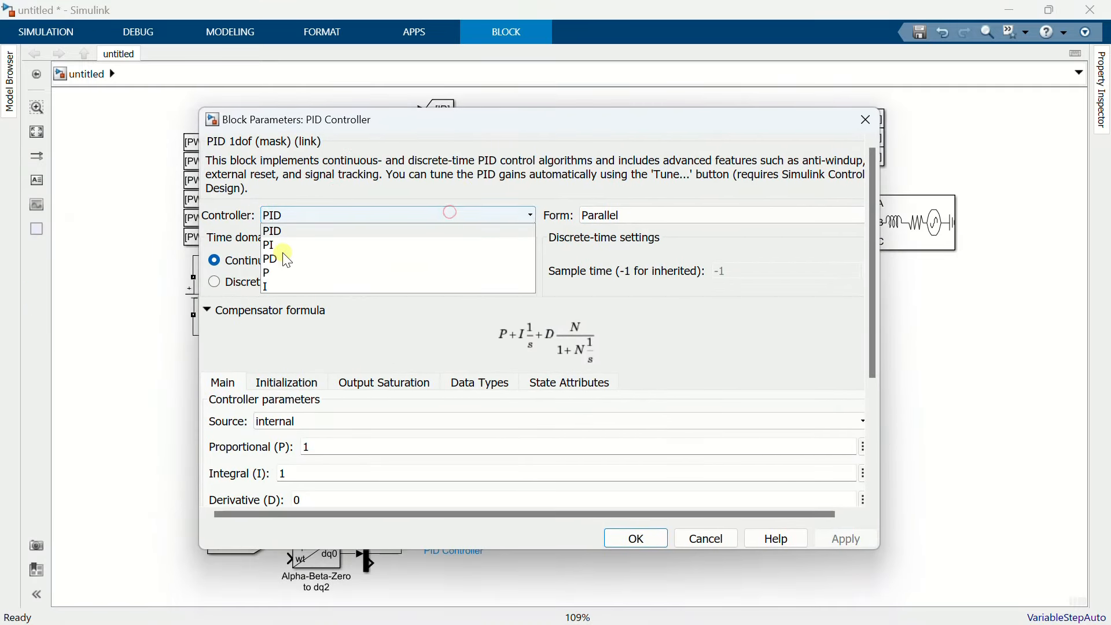
pyautogui.click(280, 245)
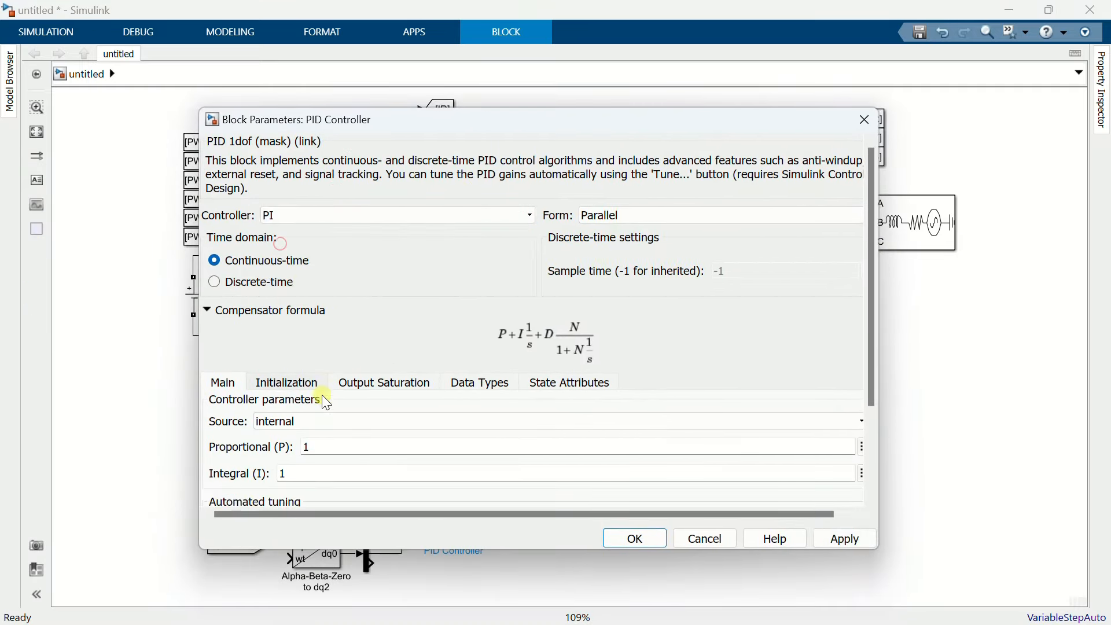
pyautogui.click(338, 433)
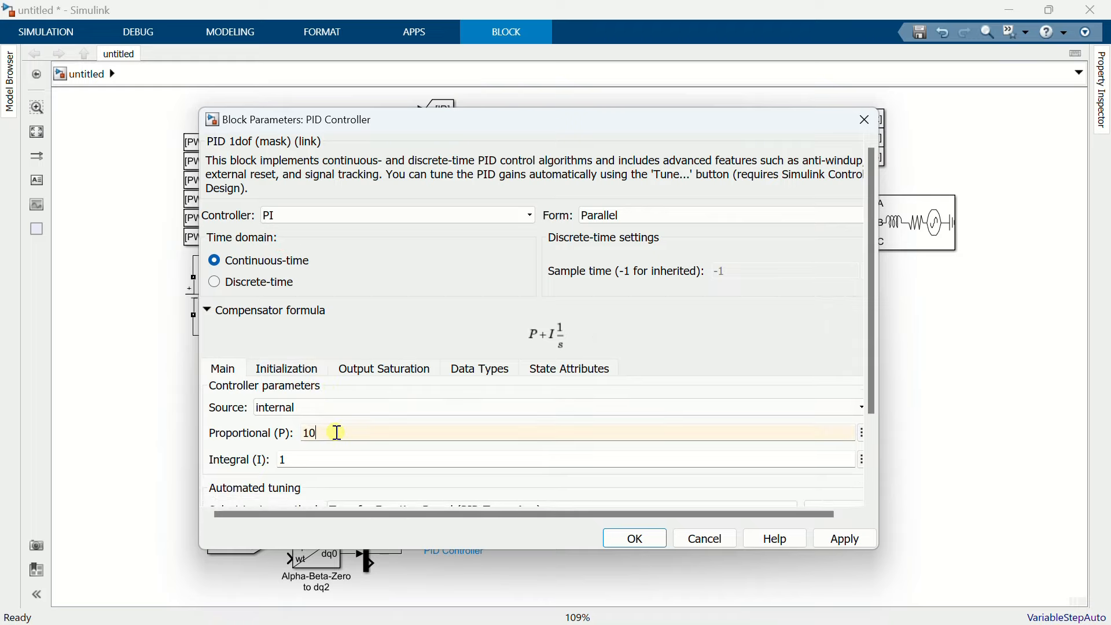
pyautogui.write('0')
pyautogui.press('Tab')
pyautogui.write('50')
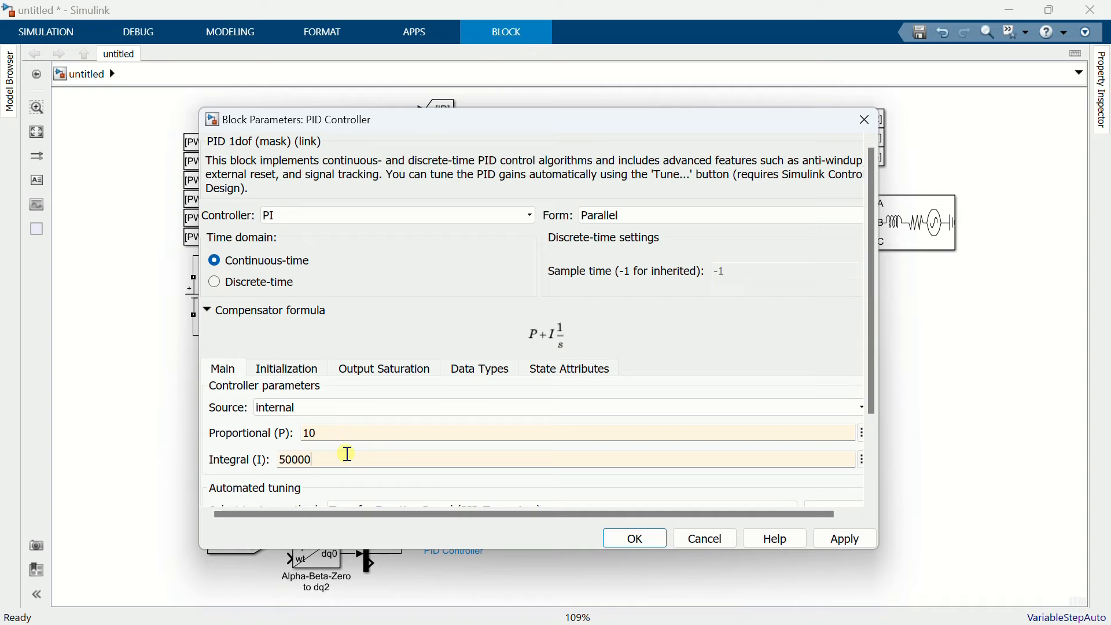
pyautogui.write('000')
pyautogui.click(618, 537)
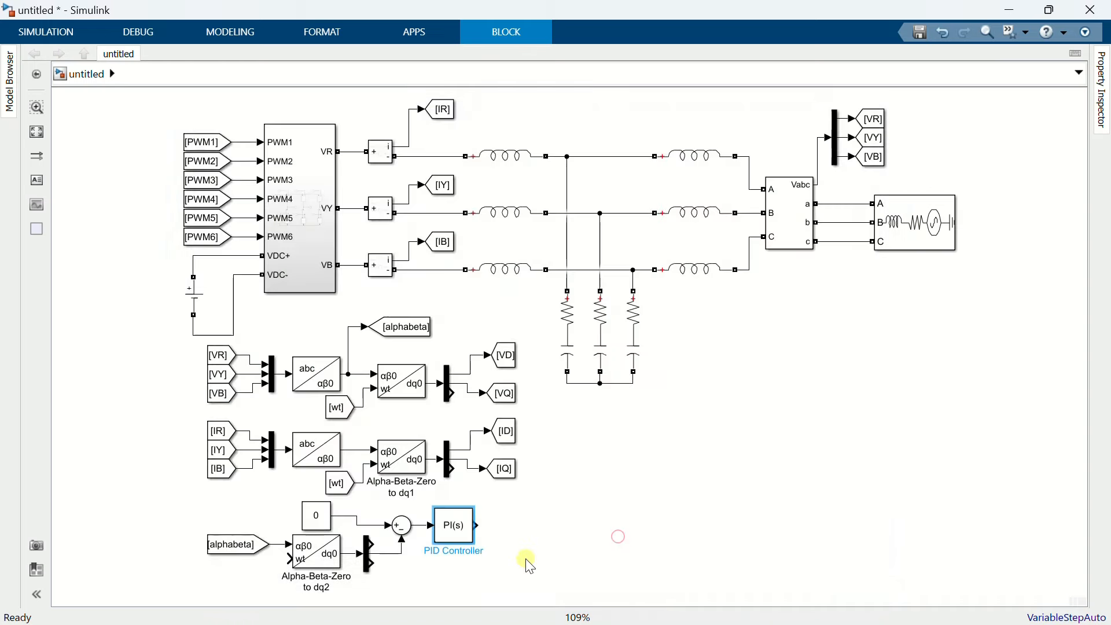
# - Add an Integrator block after the PI controller and connect it to the controller's output
pyautogui.doubleClick(535, 520)
pyautogui.write('integr')
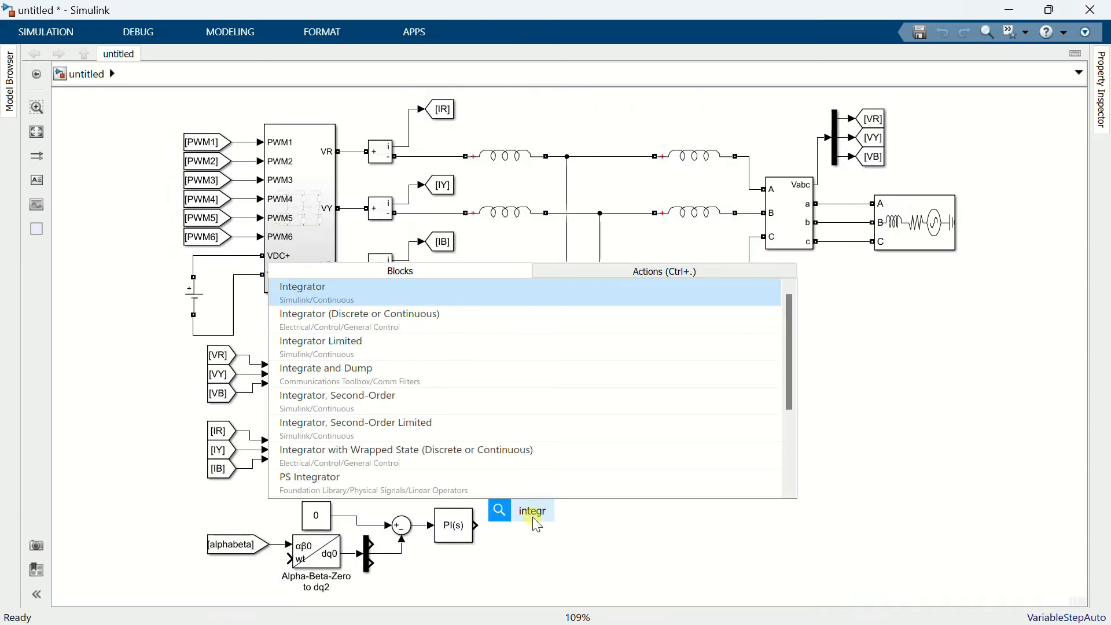
pyautogui.press('Return')
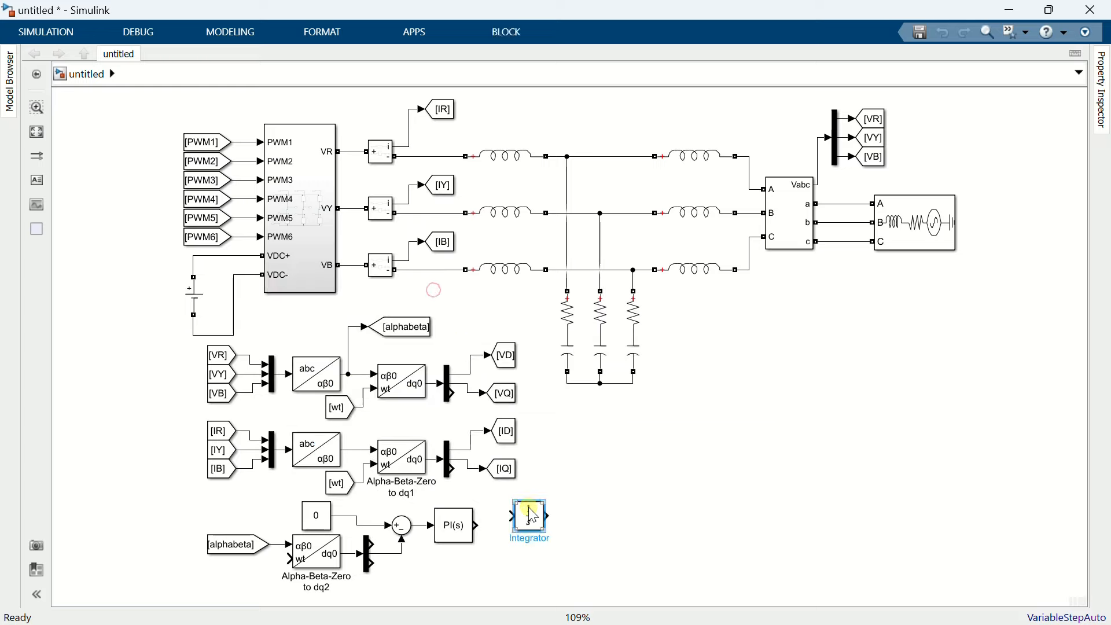
pyautogui.moveTo(528, 511); pyautogui.dragTo(511, 521)
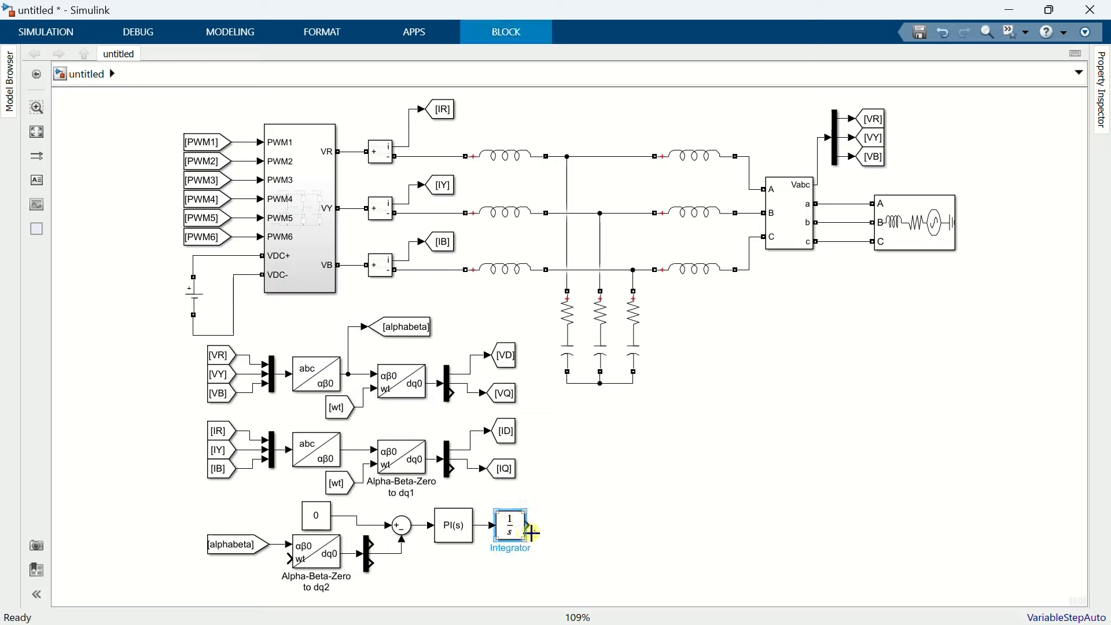
# - Feed the Integrator output back to the wt input of the lowest dq0 block, routing the feedback line closely beneath the chain
pyautogui.moveTo(532, 532)
pyautogui.mouseDown()
pyautogui.moveTo(376, 578)
pyautogui.moveTo(295, 562)
pyautogui.mouseUp()
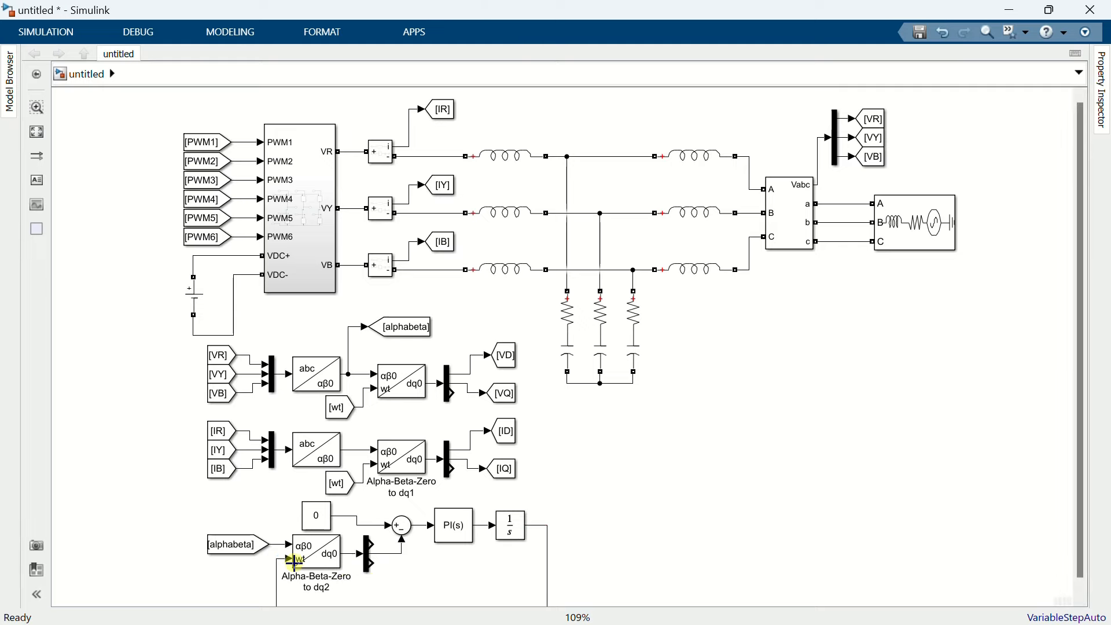
pyautogui.click(44, 130)
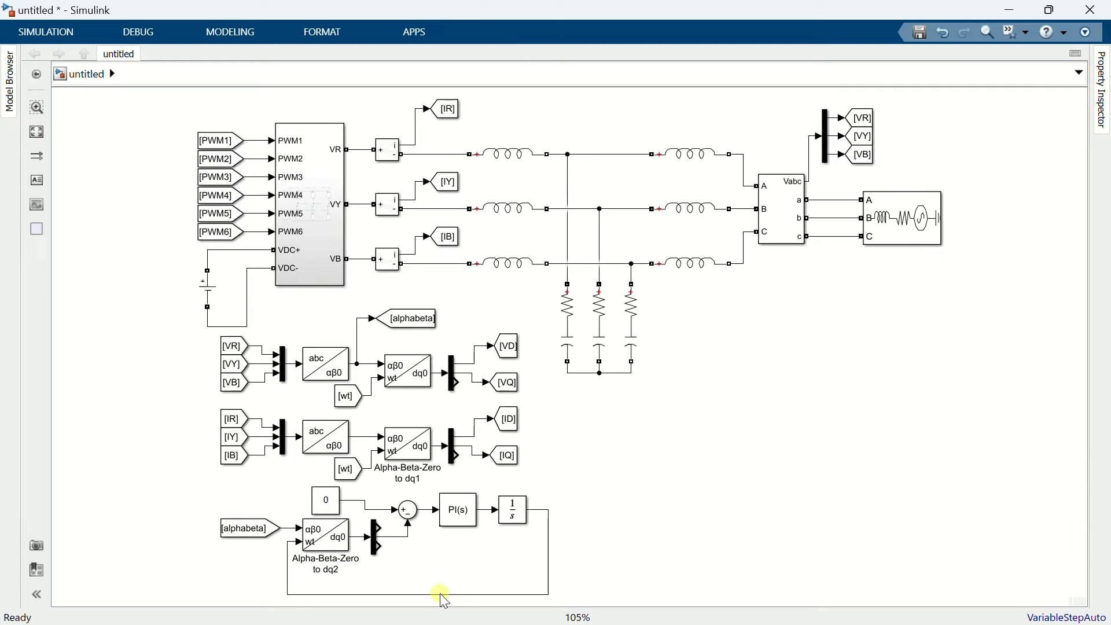
pyautogui.moveTo(440, 592); pyautogui.dragTo(440, 582)
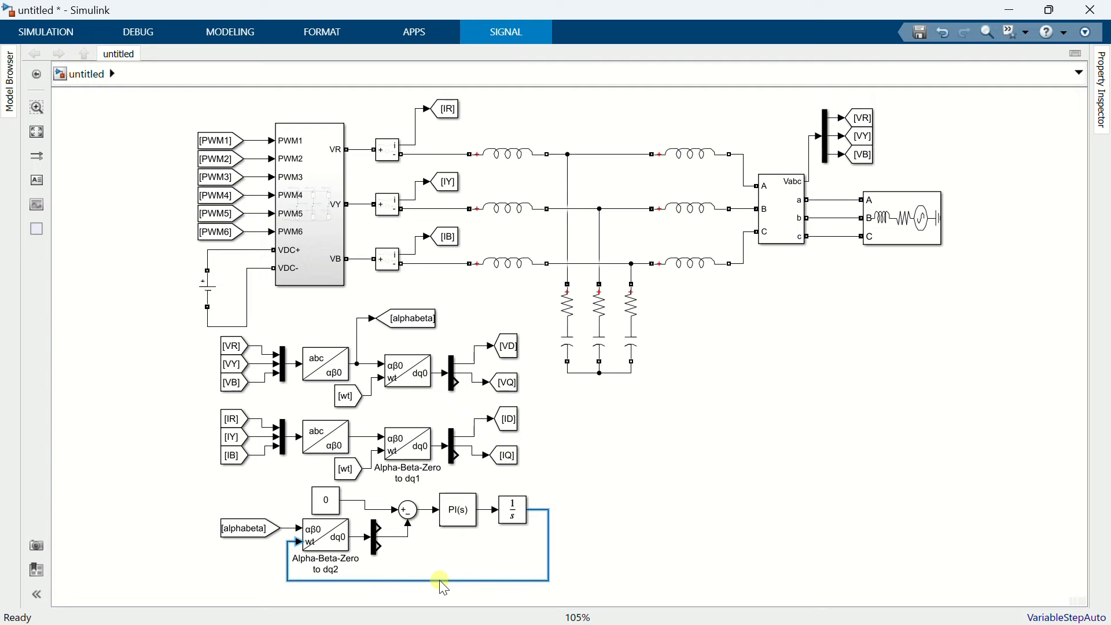
pyautogui.click(36, 131)
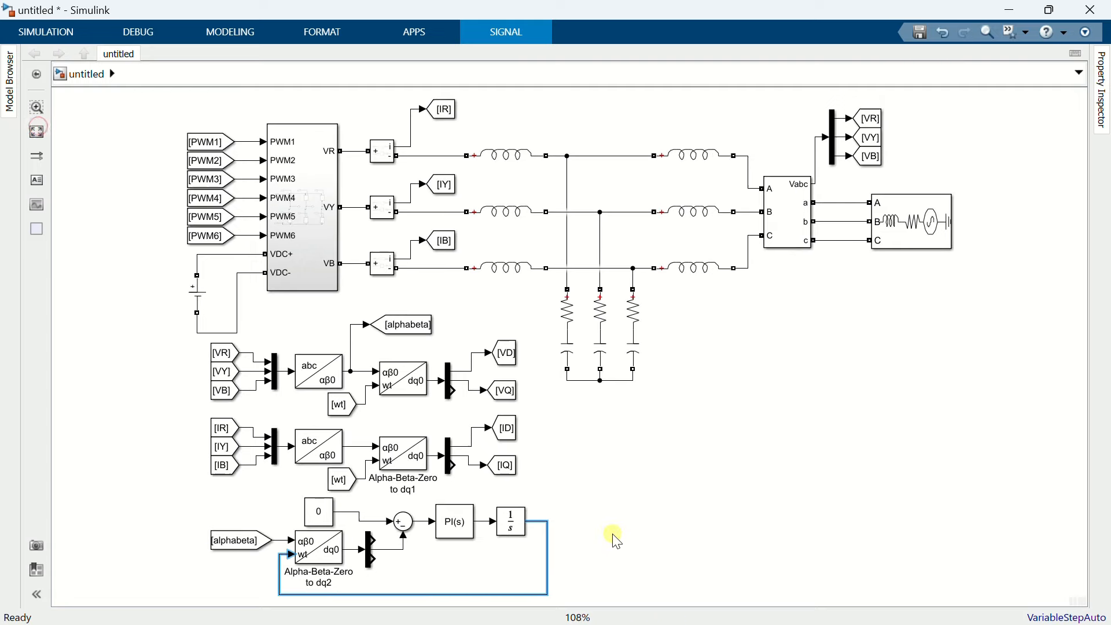
# - Add a Goto block with tag wt after the Integrator and connect it to the Integrator's output line
pyautogui.doubleClick(578, 519)
pyautogui.write('got')
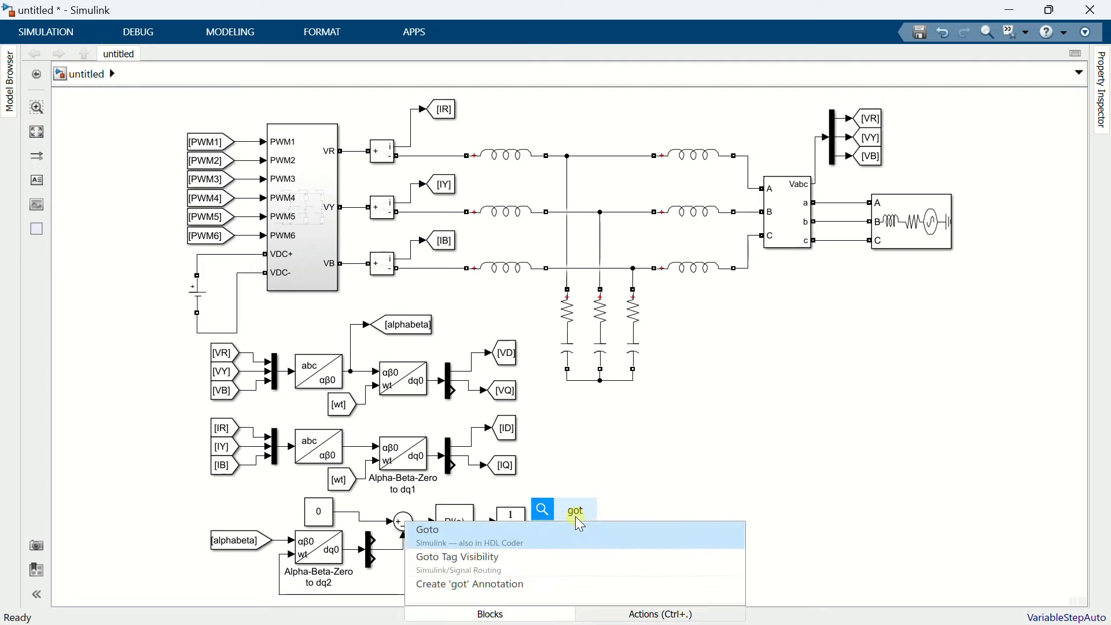
pyautogui.click(574, 533)
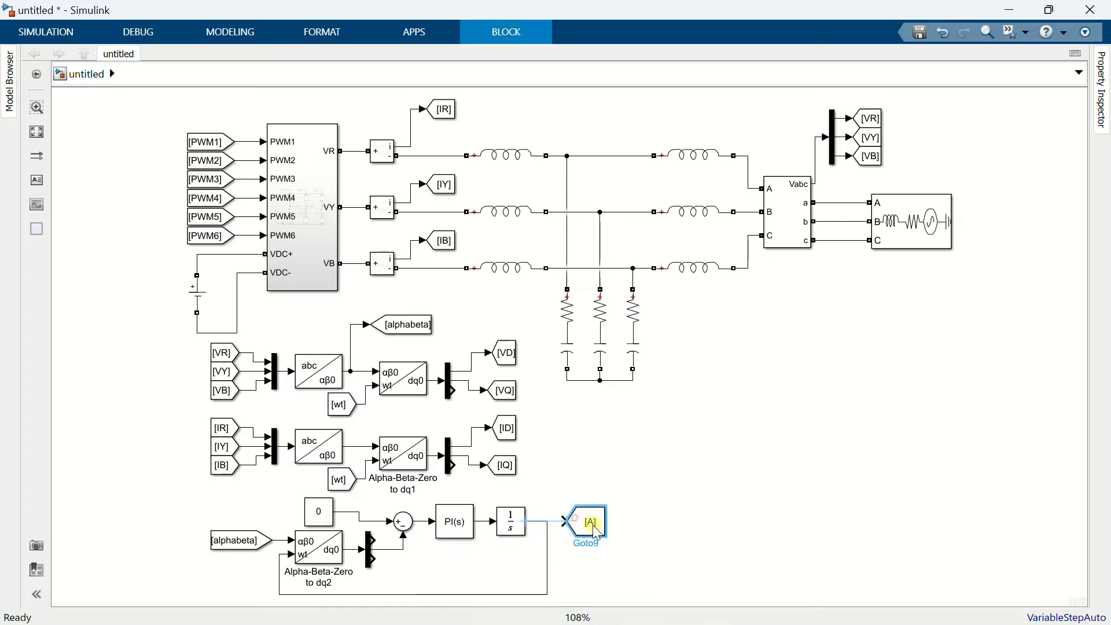
pyautogui.moveTo(575, 527); pyautogui.dragTo(548, 522)
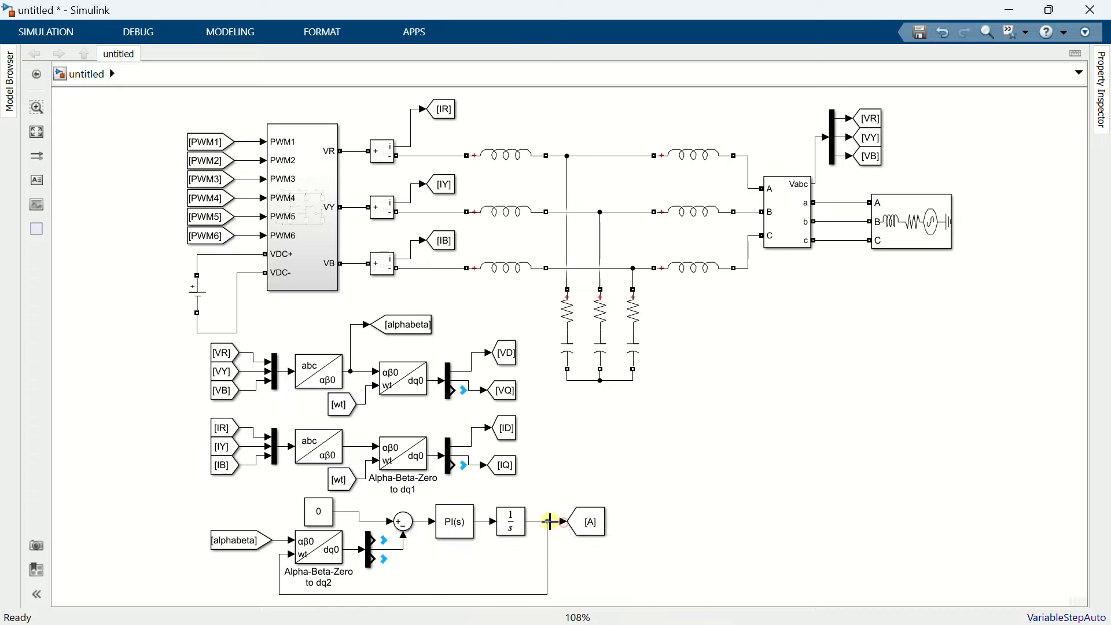
pyautogui.click(596, 529)
pyautogui.doubleClick(599, 532)
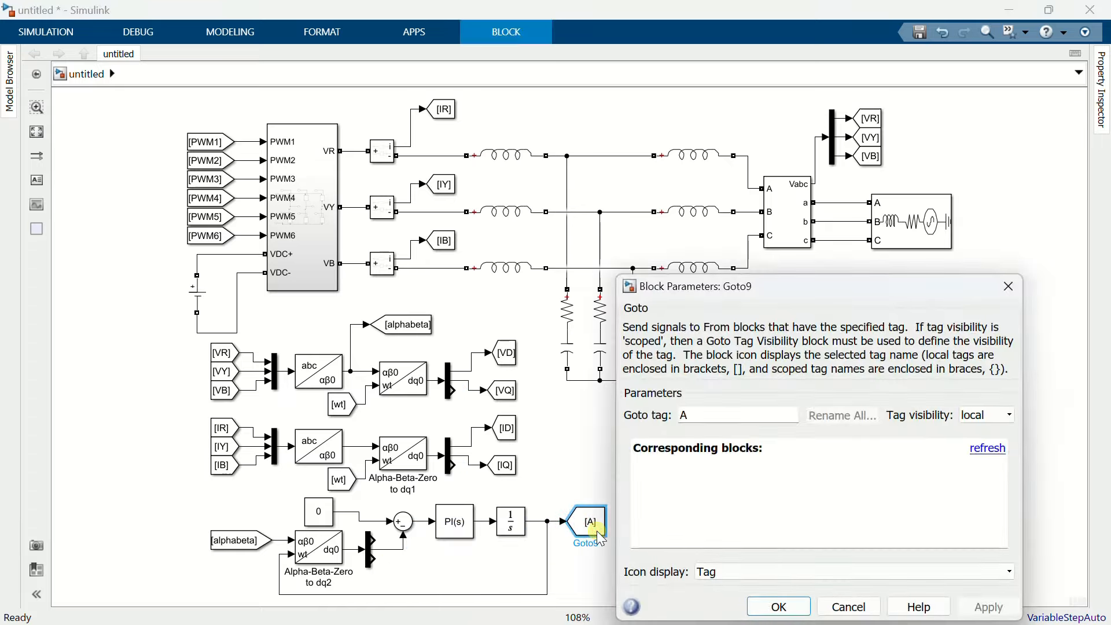
pyautogui.write('wt')
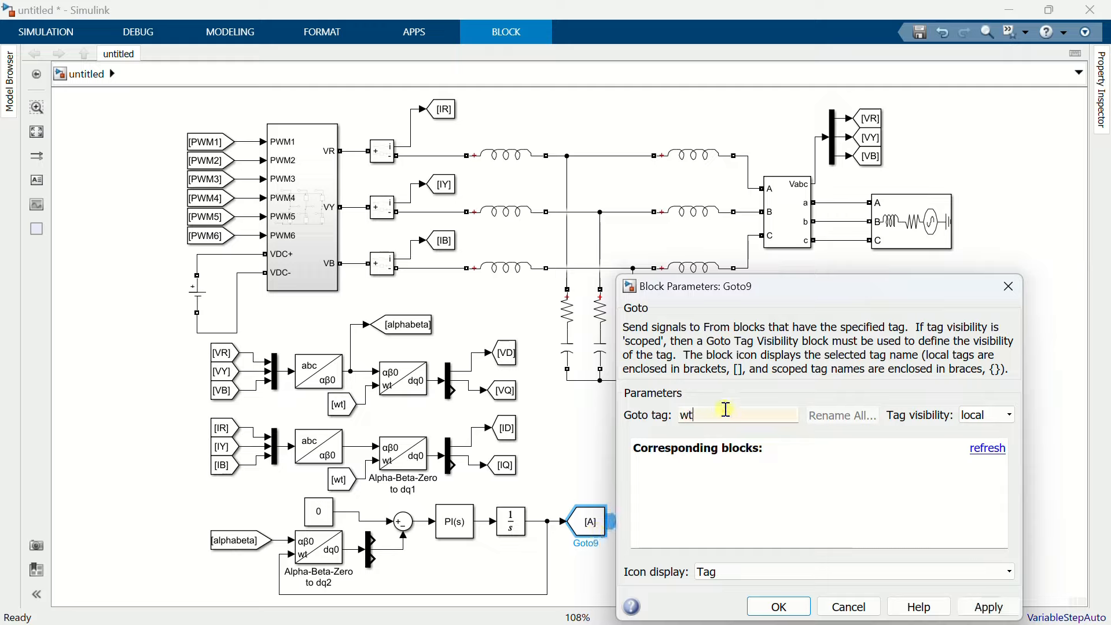
pyautogui.click(767, 605)
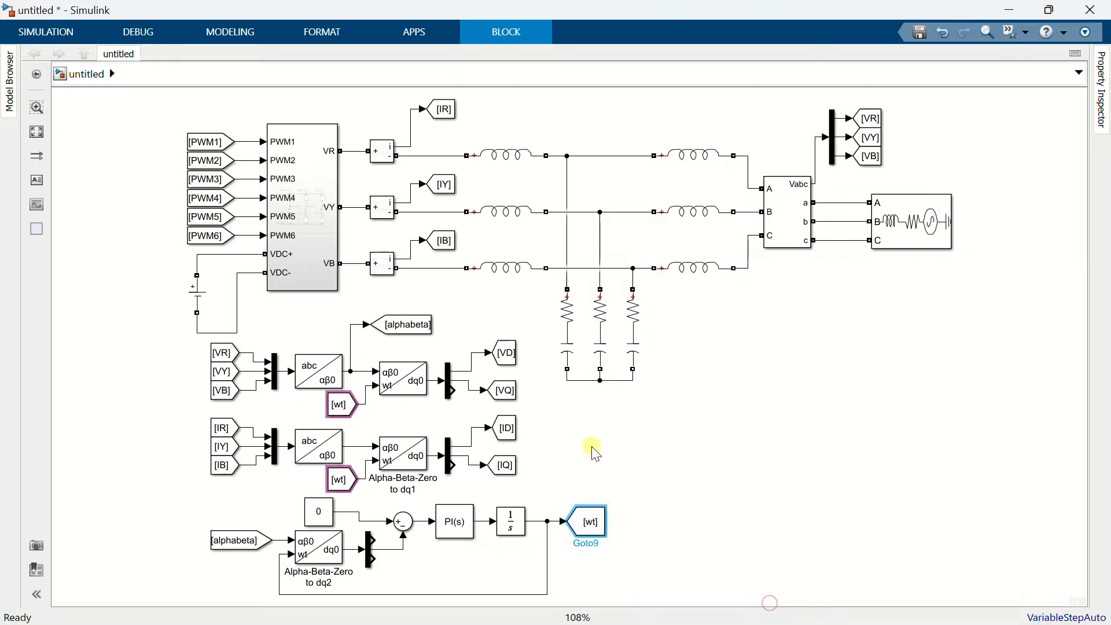
# - Set the inductance of the uppermost grid-side filter inductor to 1e-3 H
pyautogui.click(691, 157)
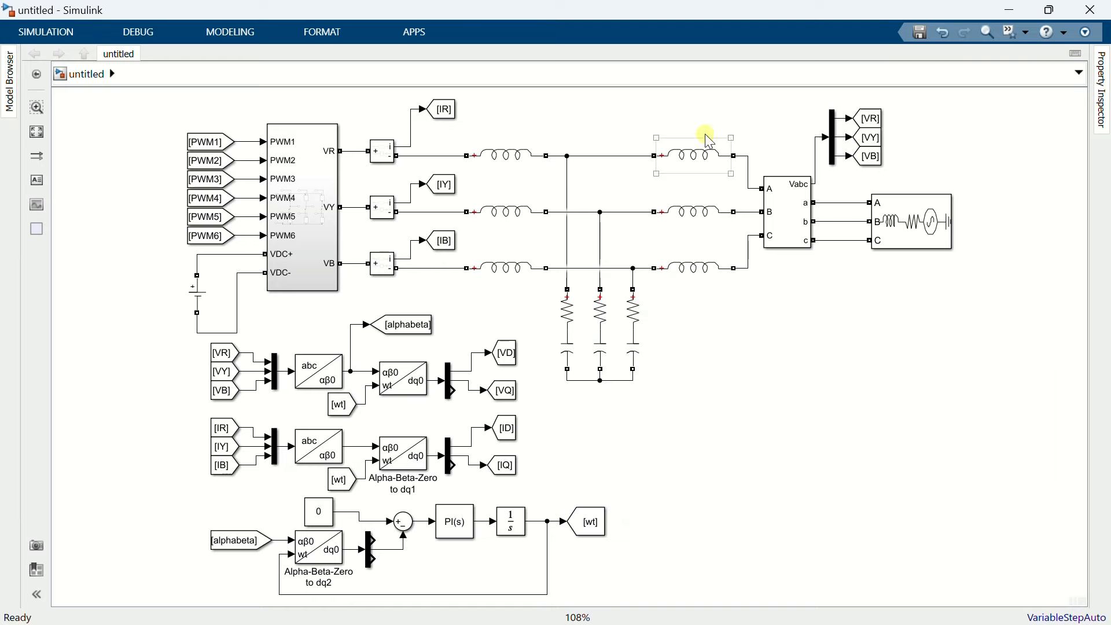
pyautogui.doubleClick(691, 156)
pyautogui.doubleClick(359, 166)
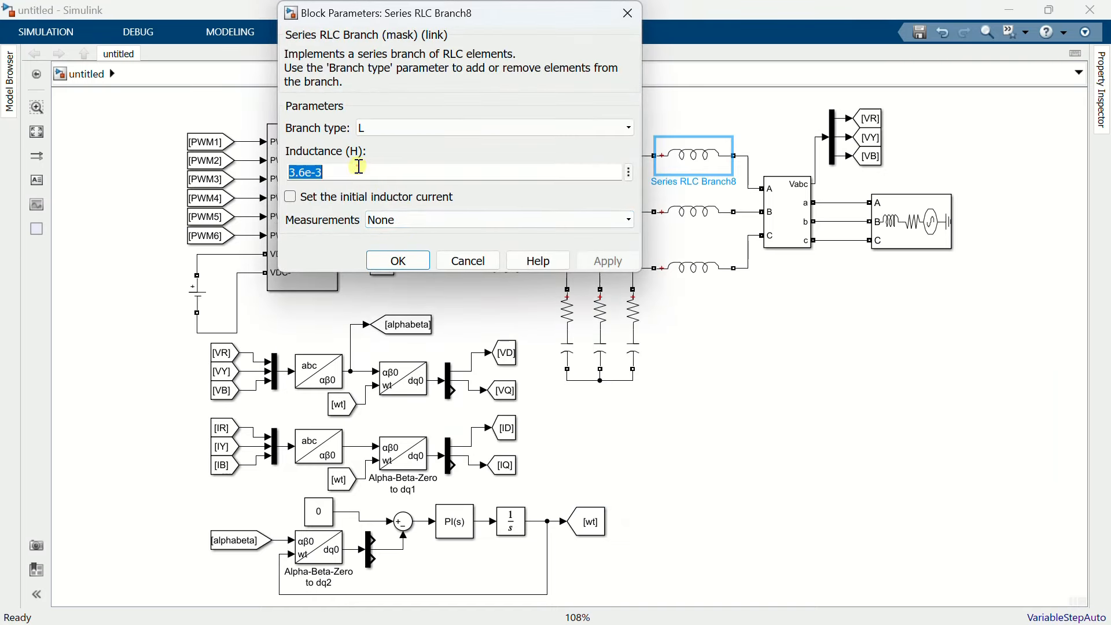
pyautogui.click(305, 169)
pyautogui.moveTo(305, 170); pyautogui.dragTo(289, 170)
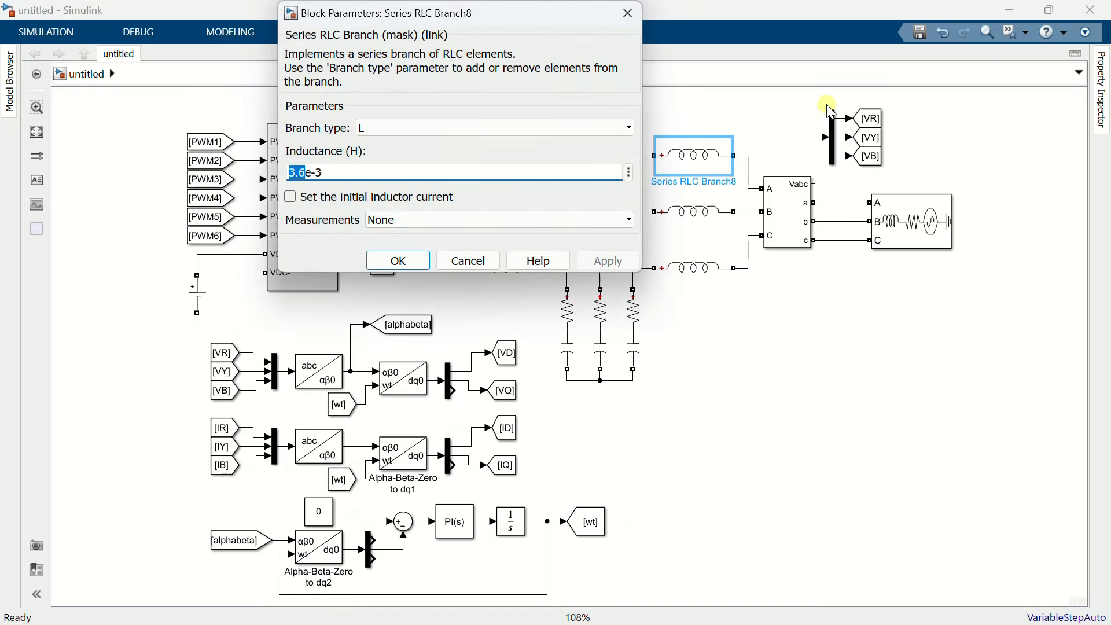
pyautogui.write('1')
pyautogui.click(398, 261)
# - Set the inductance of the middle grid-side filter inductor to 1e-3 H
pyautogui.click(703, 214)
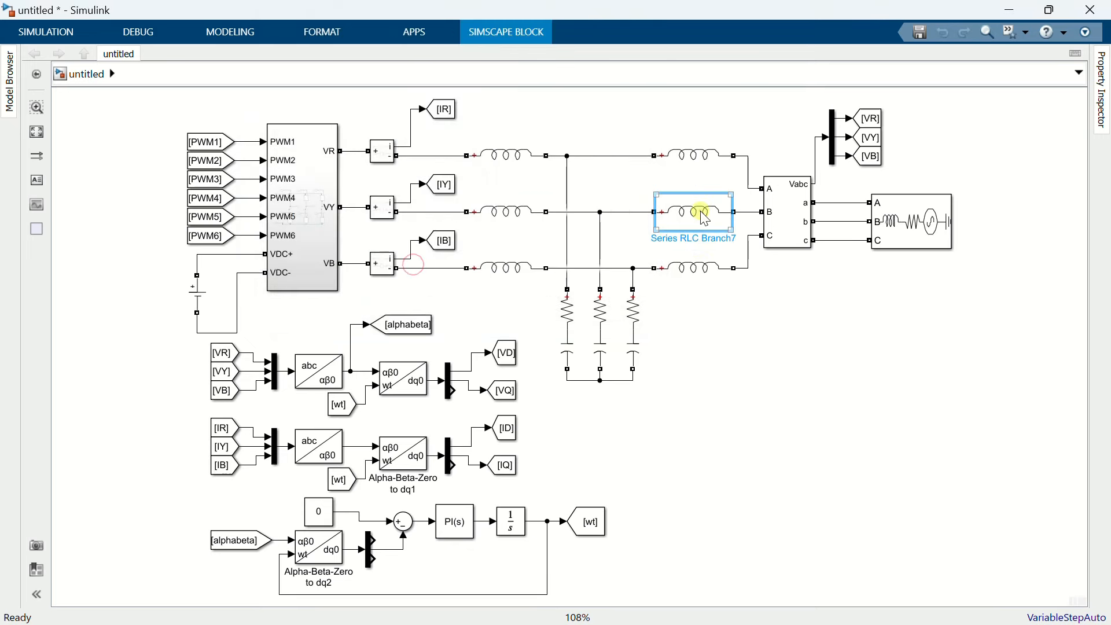
pyautogui.doubleClick(705, 219)
pyautogui.doubleClick(324, 231)
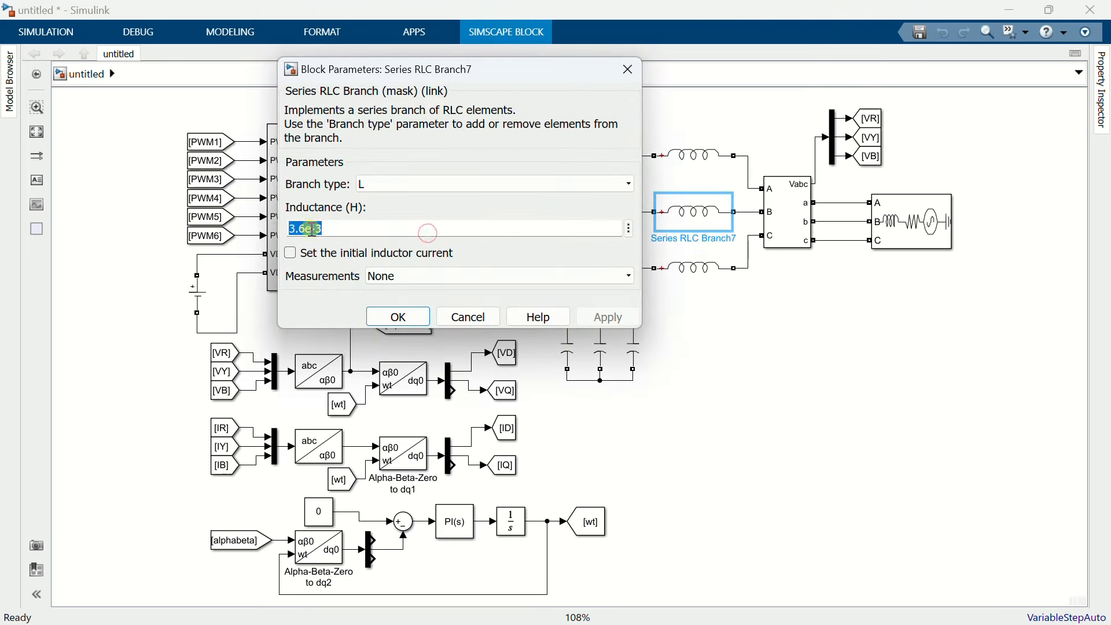
pyautogui.moveTo(312, 229); pyautogui.dragTo(279, 226)
pyautogui.write('1')
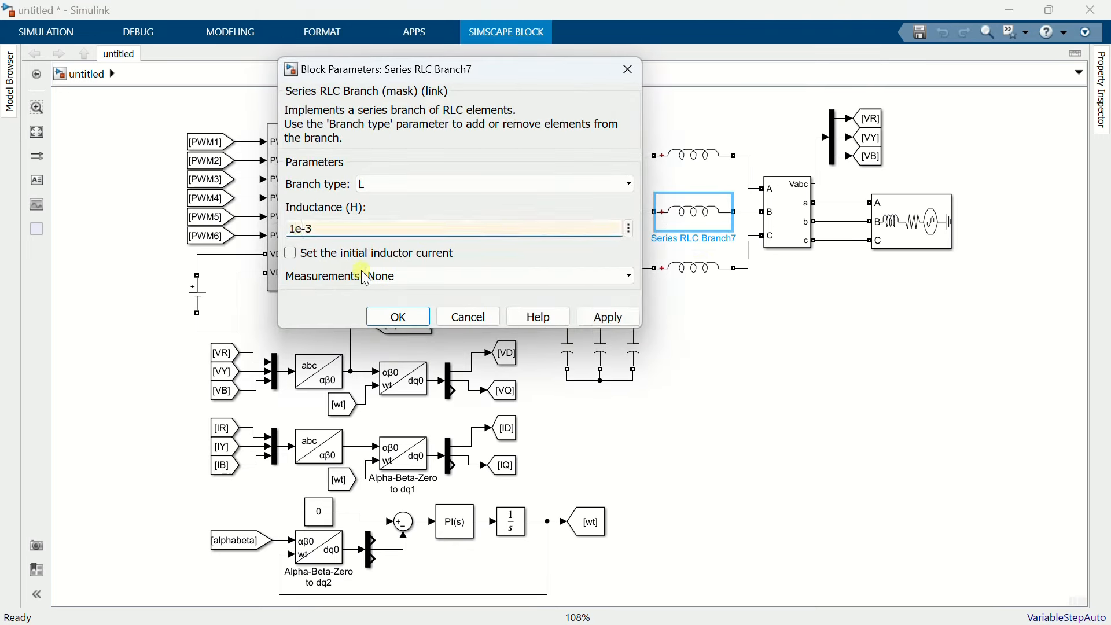
pyautogui.click(398, 317)
# - Set the inductance of the lowest grid-side filter inductor to 1e-3 H
pyautogui.click(697, 277)
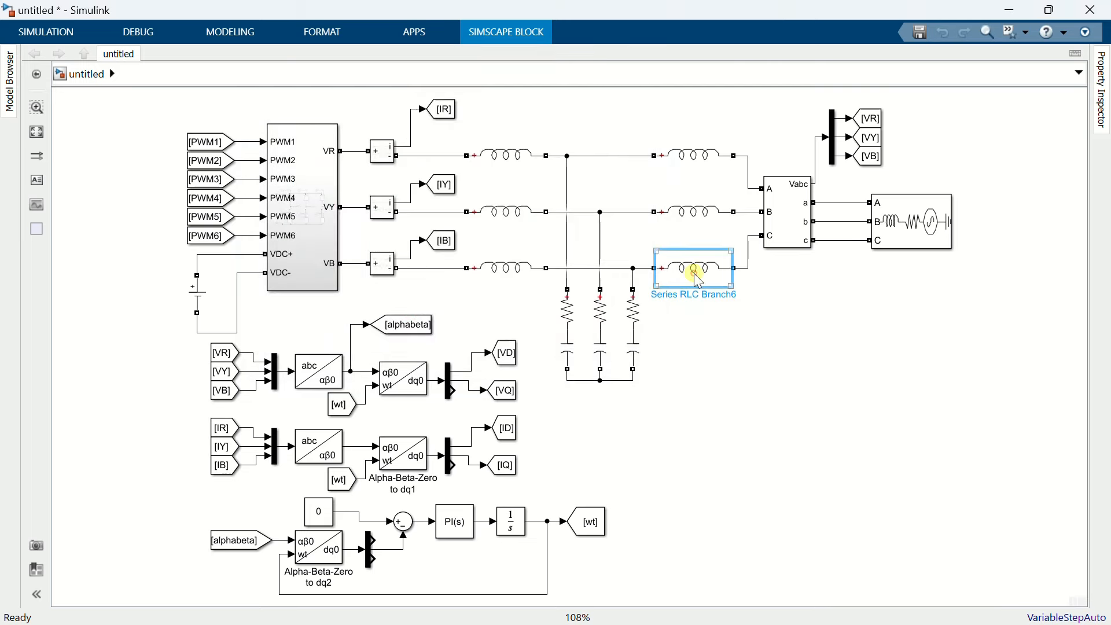
pyautogui.doubleClick(699, 280)
pyautogui.doubleClick(429, 280)
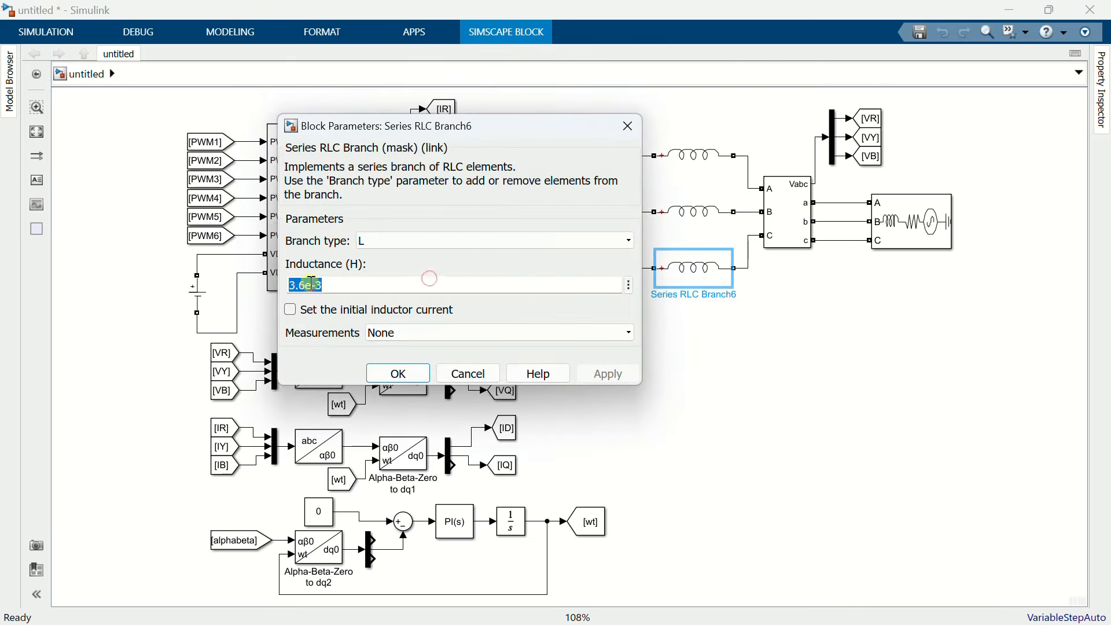
pyautogui.moveTo(311, 282); pyautogui.dragTo(272, 283)
pyautogui.write('1')
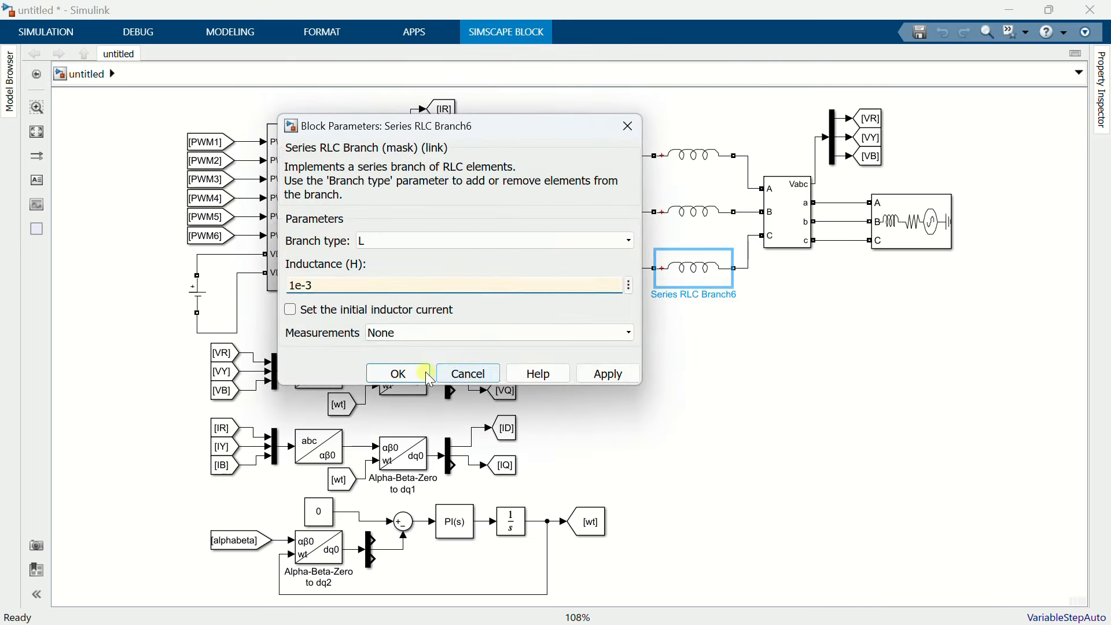
pyautogui.click(429, 375)
# - Add a Constant block with value -40 beside the filter's resistor-capacitor branches
pyautogui.click(705, 330)
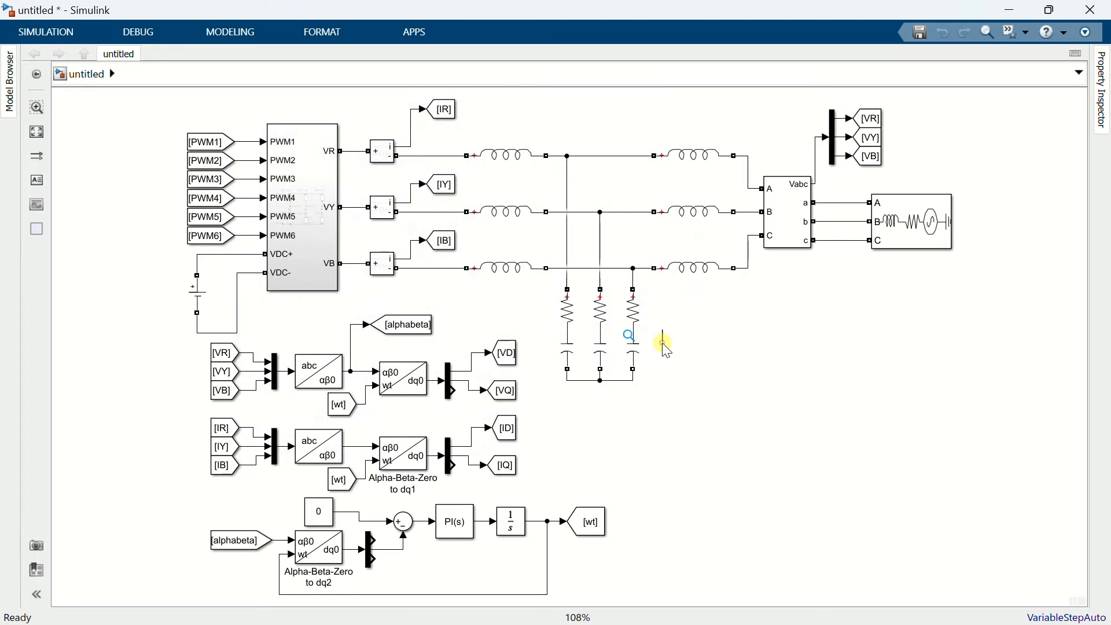
pyautogui.write('con')
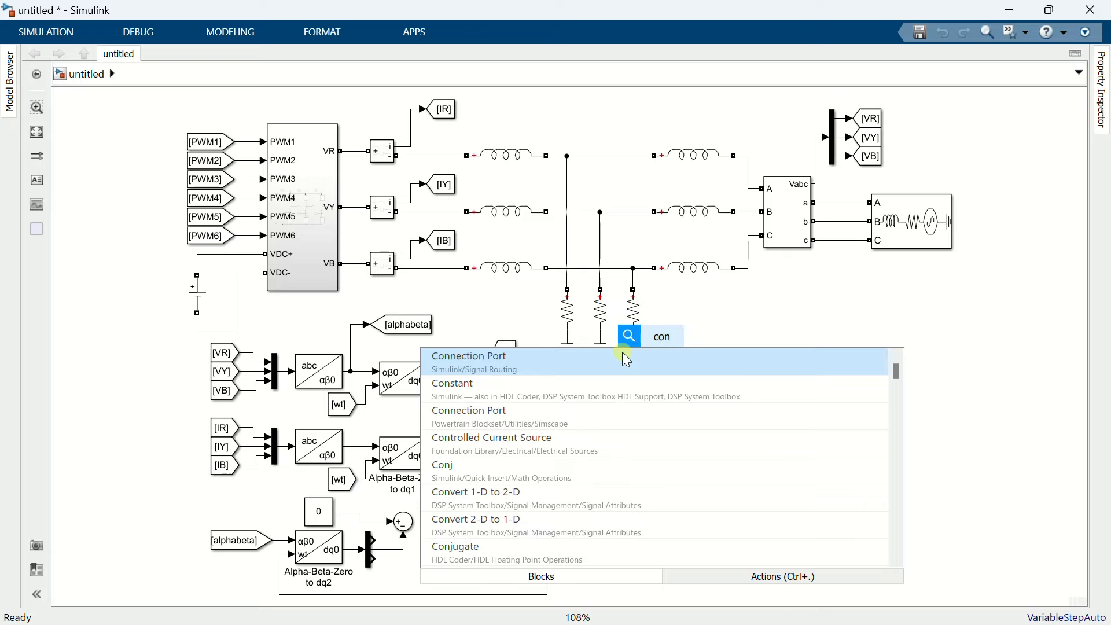
pyautogui.click(581, 391)
pyautogui.moveTo(666, 347); pyautogui.dragTo(675, 331)
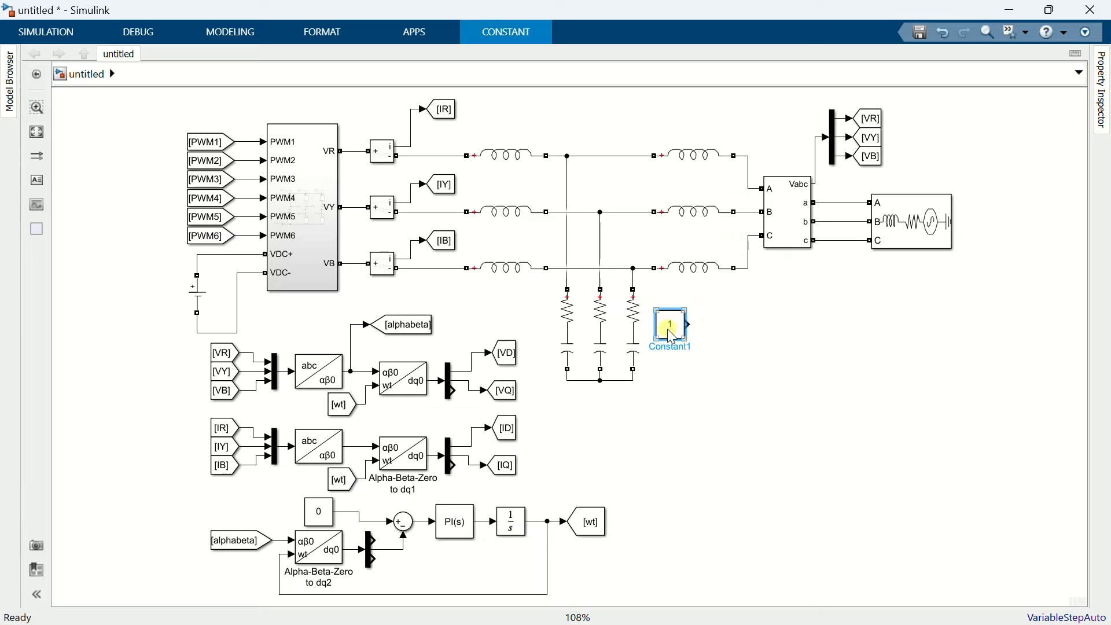
pyautogui.doubleClick(671, 335)
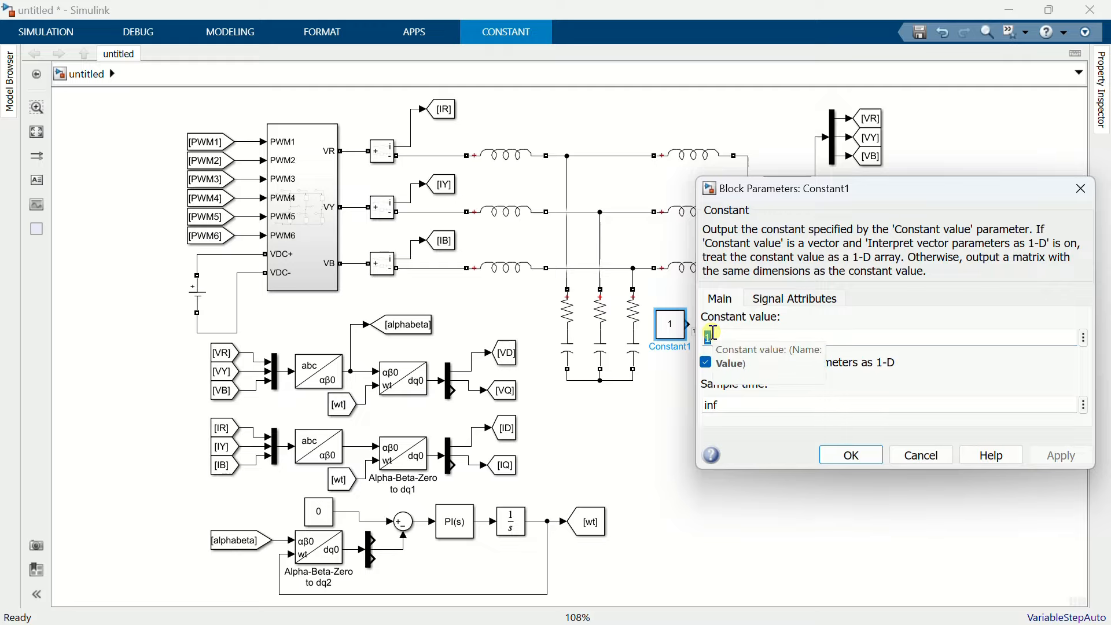
pyautogui.write('-1')
pyautogui.write('0')
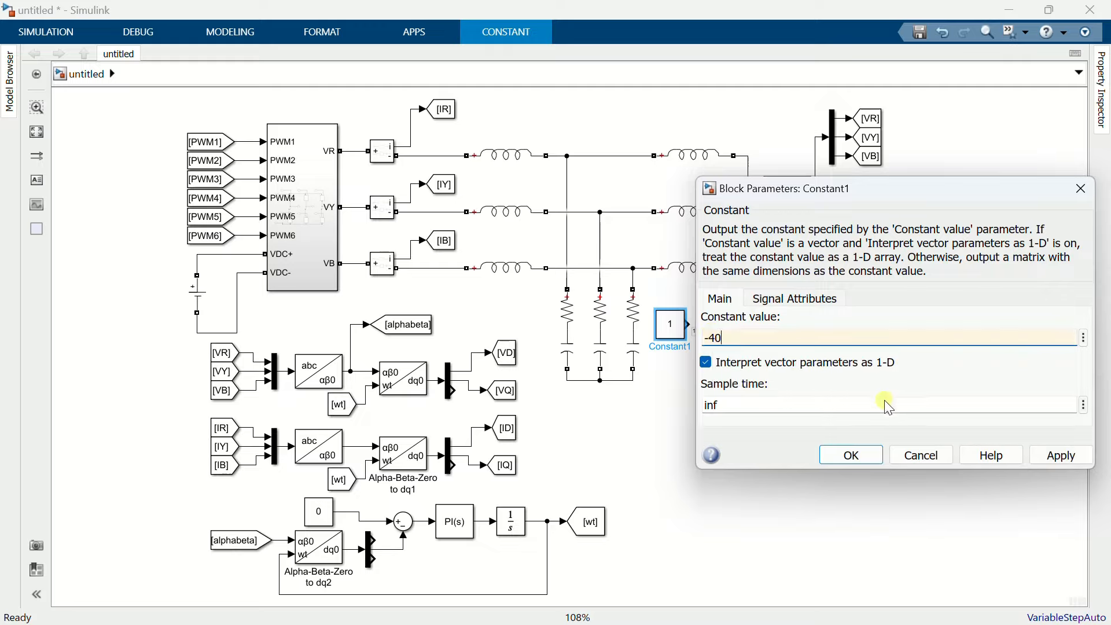
pyautogui.click(852, 455)
# - Add a Sum block beside the -40 Constant, aligned with it, and connect the Constant to its first input
pyautogui.doubleClick(741, 355)
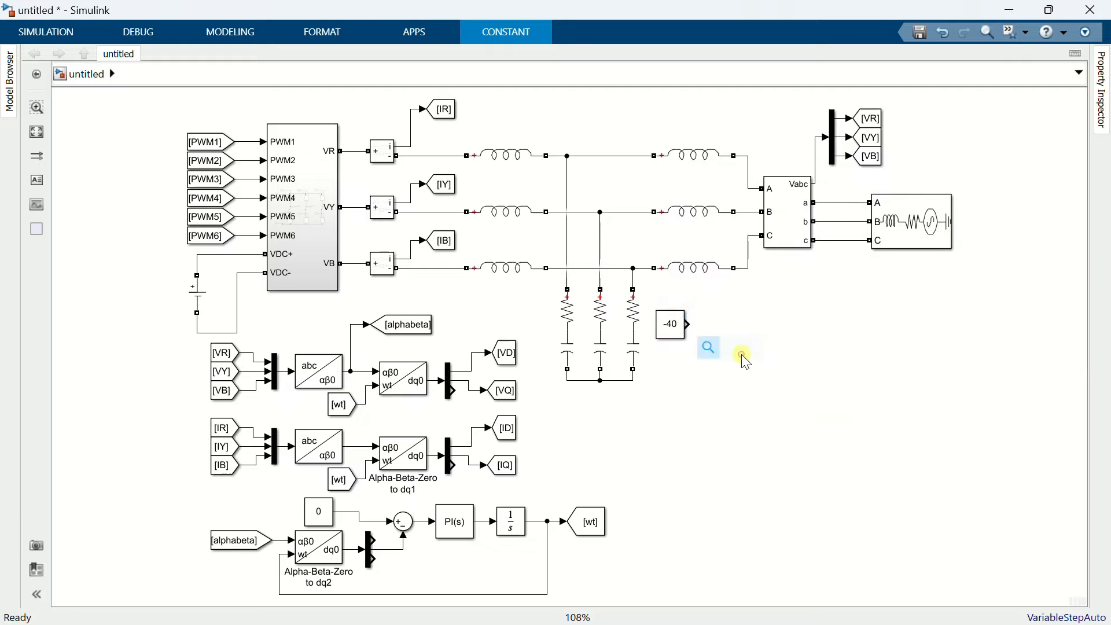
pyautogui.write('sum')
pyautogui.click(765, 375)
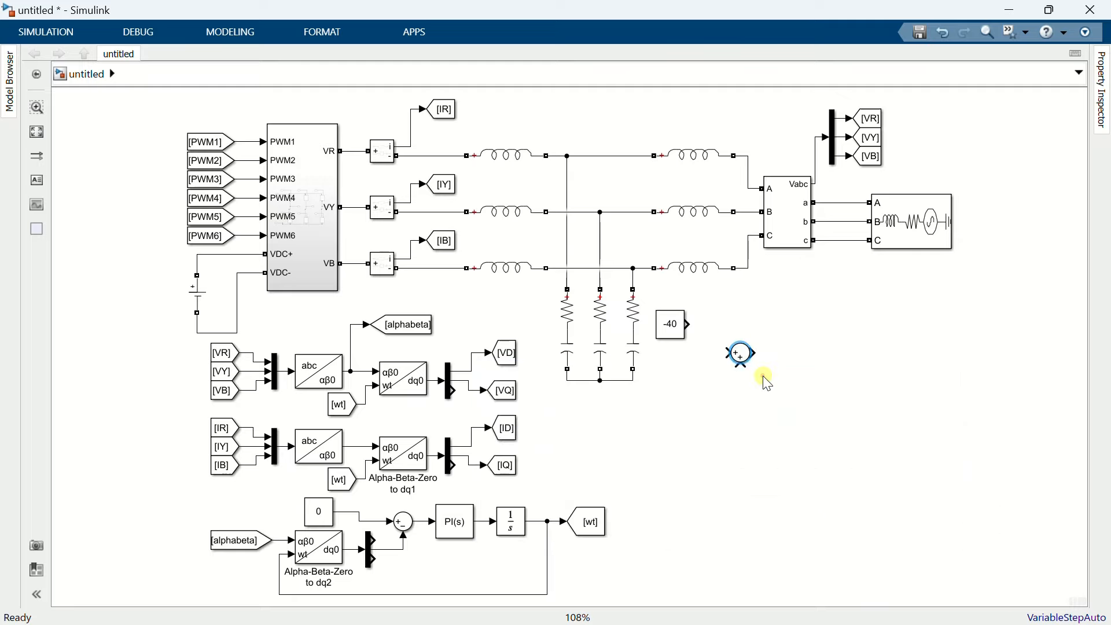
pyautogui.moveTo(746, 354); pyautogui.dragTo(730, 341)
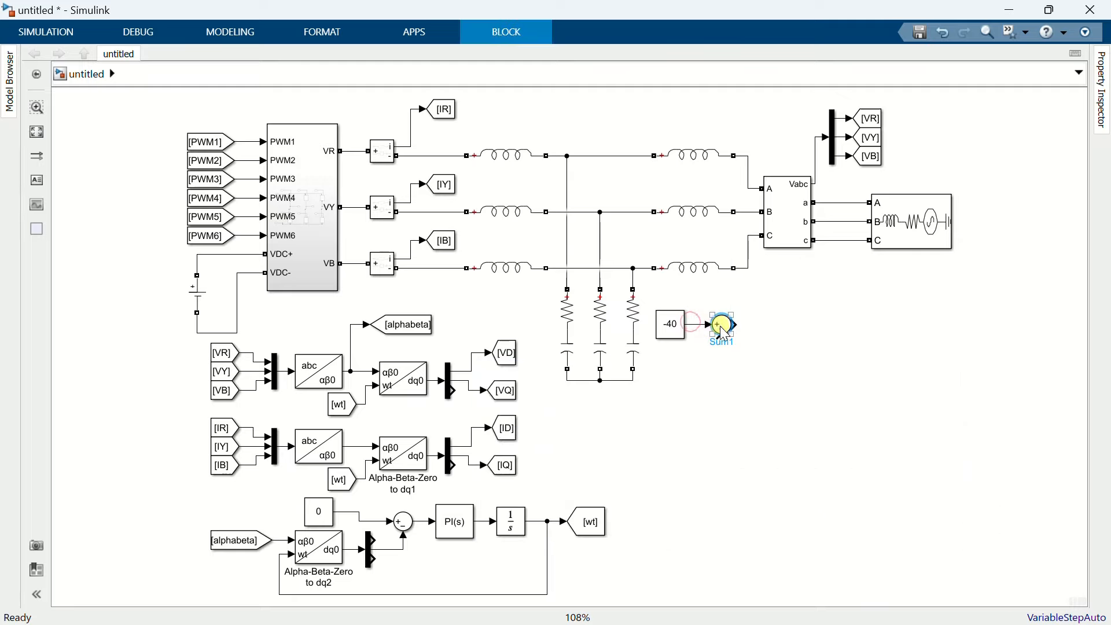
# - Set the list of signs of the Sum block fed by the -40 constant to |+-
pyautogui.doubleClick(722, 326)
pyautogui.tripleClick(569, 338)
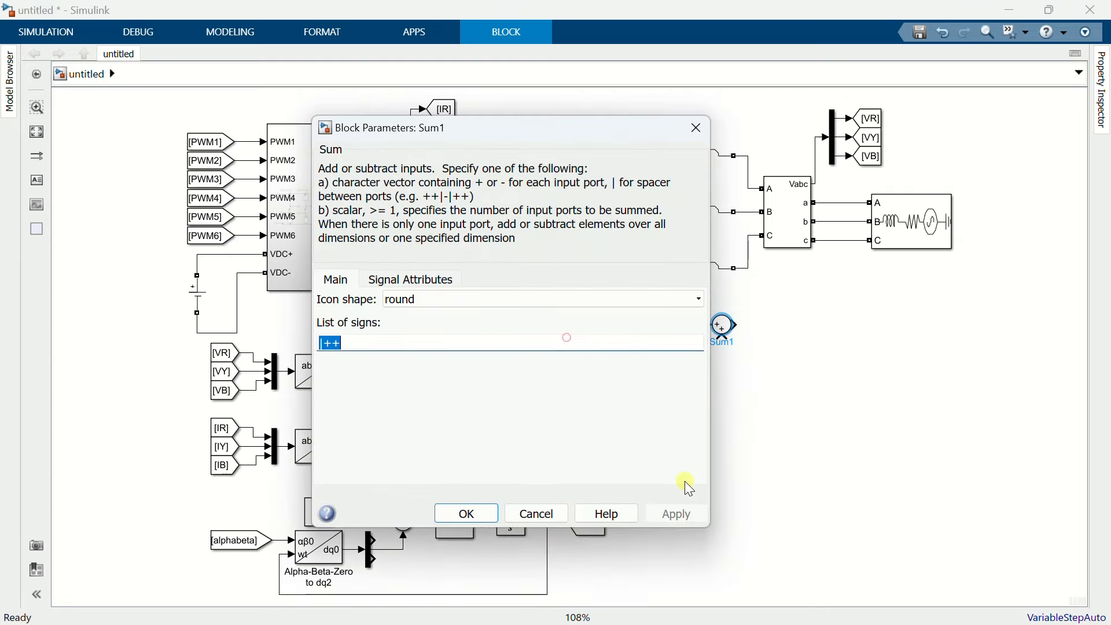
pyautogui.press('End')
pyautogui.press('BackSpace')
pyautogui.write('-')
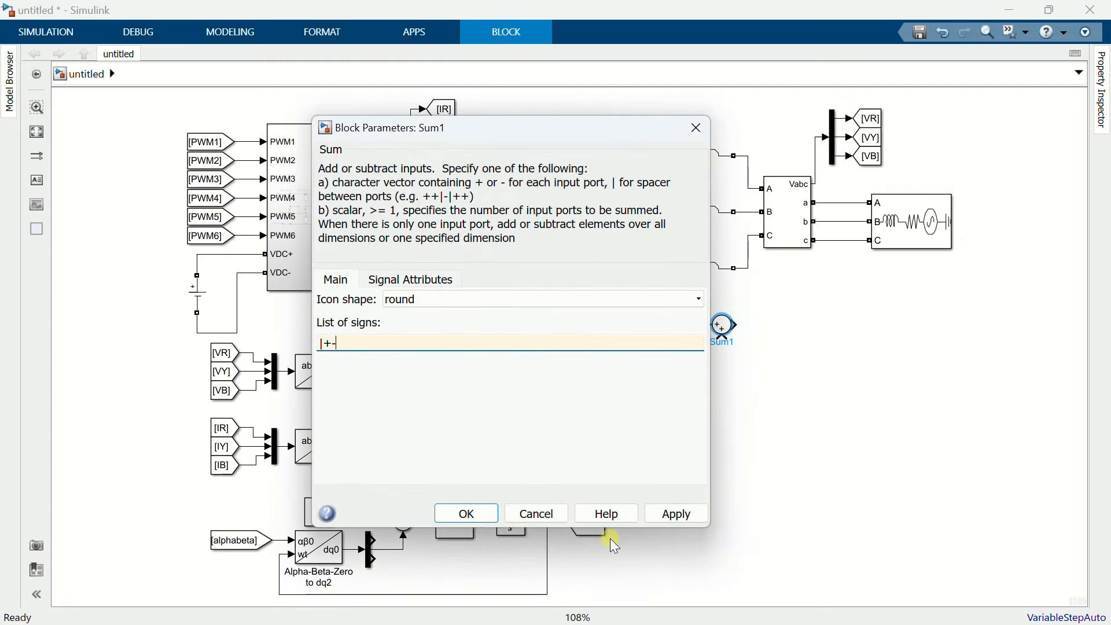
pyautogui.click(480, 515)
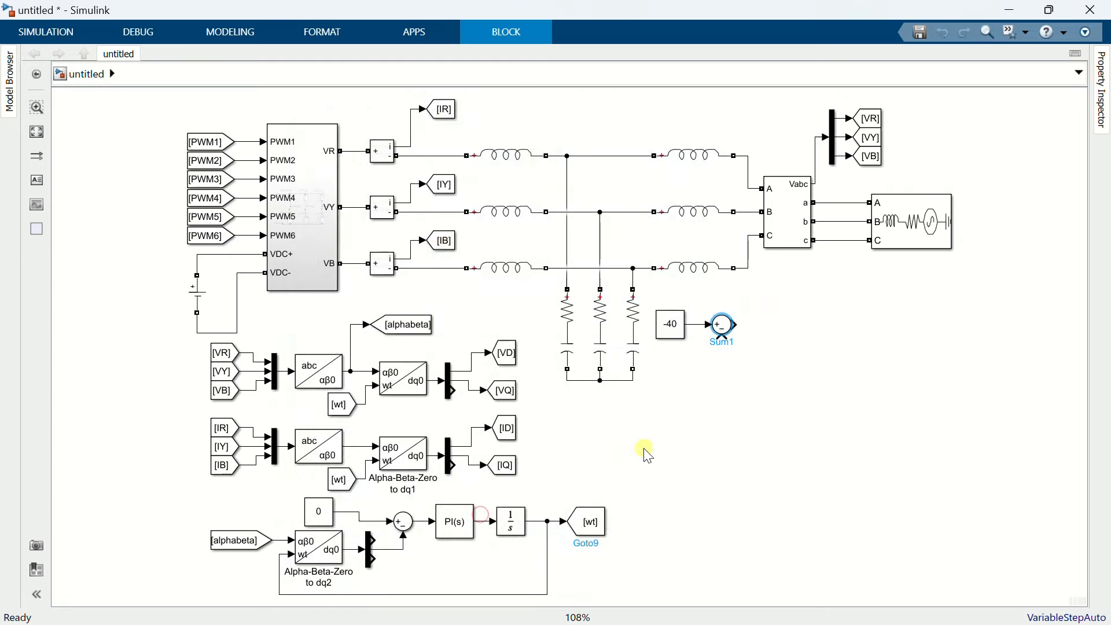
pyautogui.click(684, 411)
# - Add a From block for the ID signal below the -40 constant and connect it to the Sum block's negative input
pyautogui.click(509, 429)
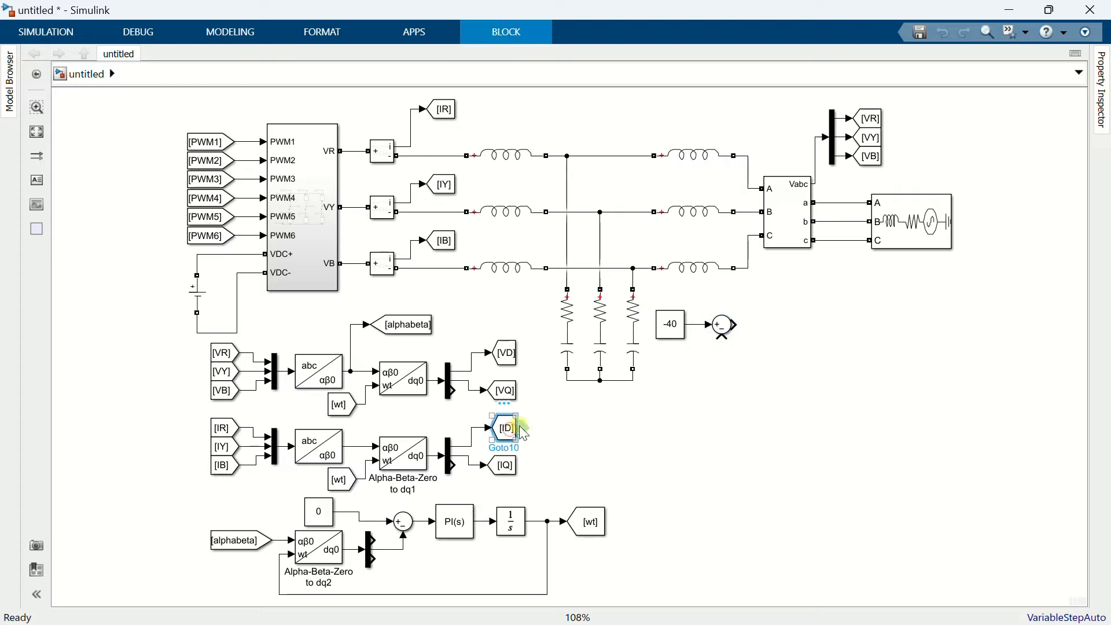
pyautogui.moveTo(509, 429); pyautogui.dragTo(714, 345)
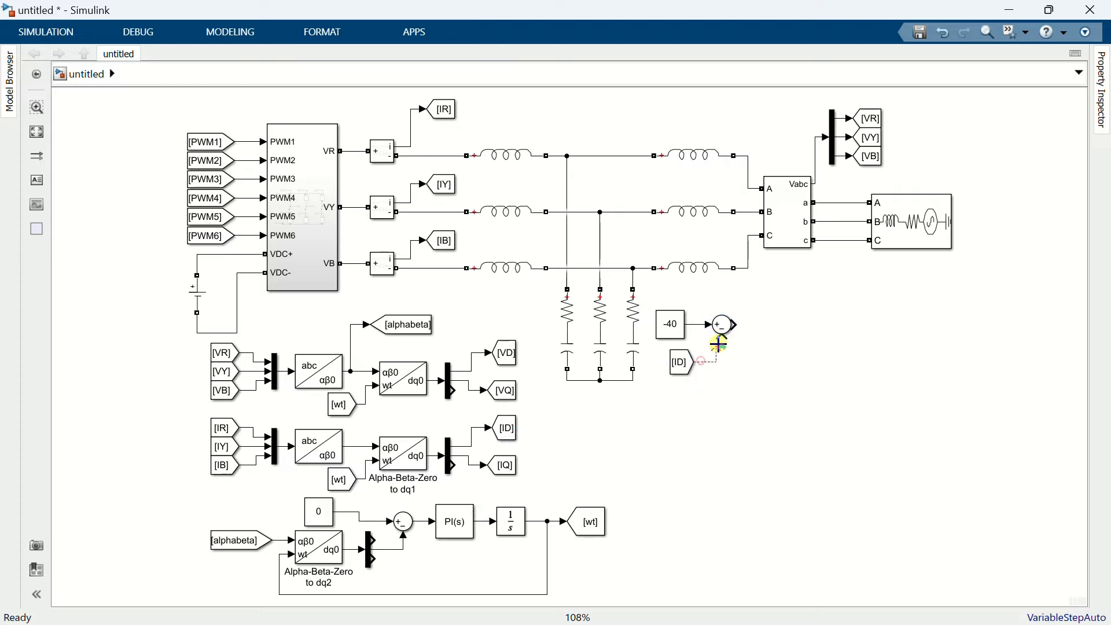
pyautogui.click(683, 359)
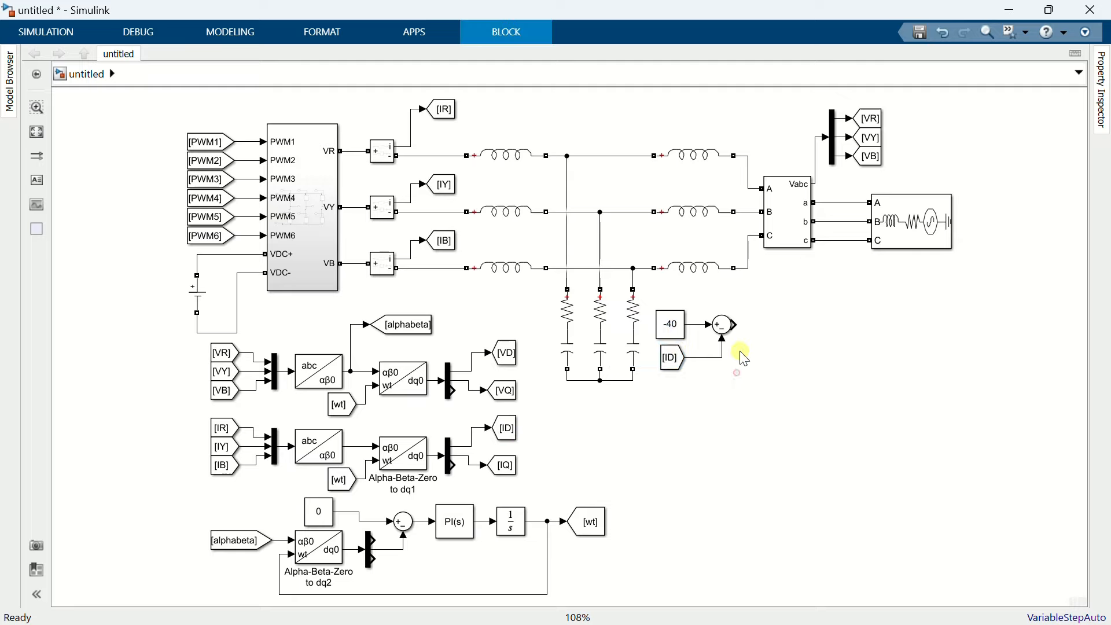
# - Add a PID Controller block and connect it to the output of the current-error Sum block
pyautogui.doubleClick(737, 372)
pyautogui.write('pid')
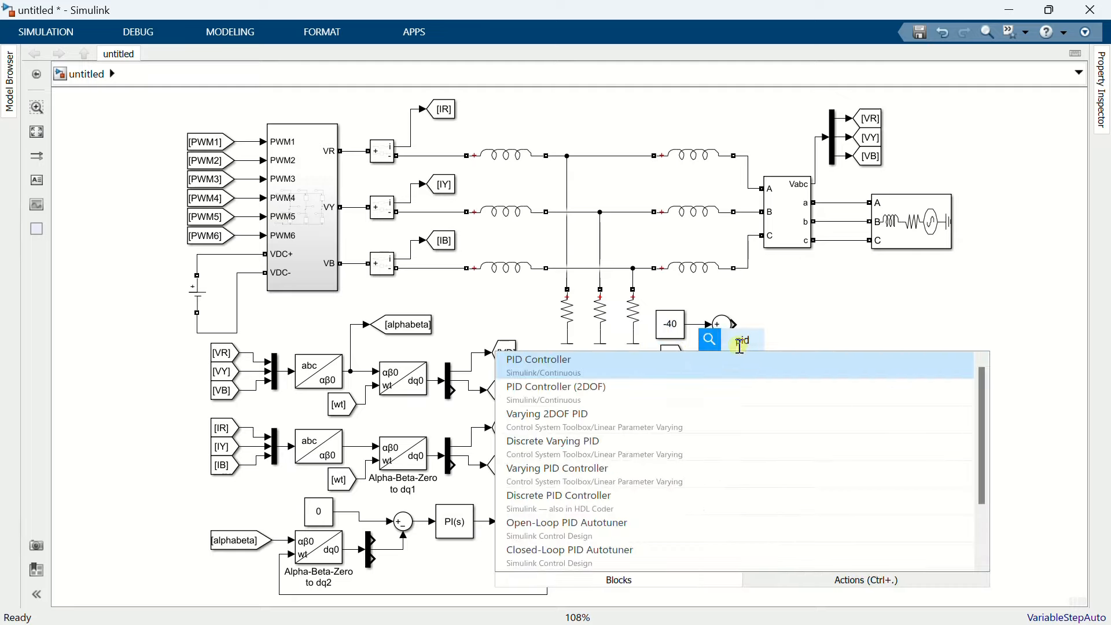
pyautogui.press('Return')
pyautogui.moveTo(751, 351); pyautogui.dragTo(766, 322)
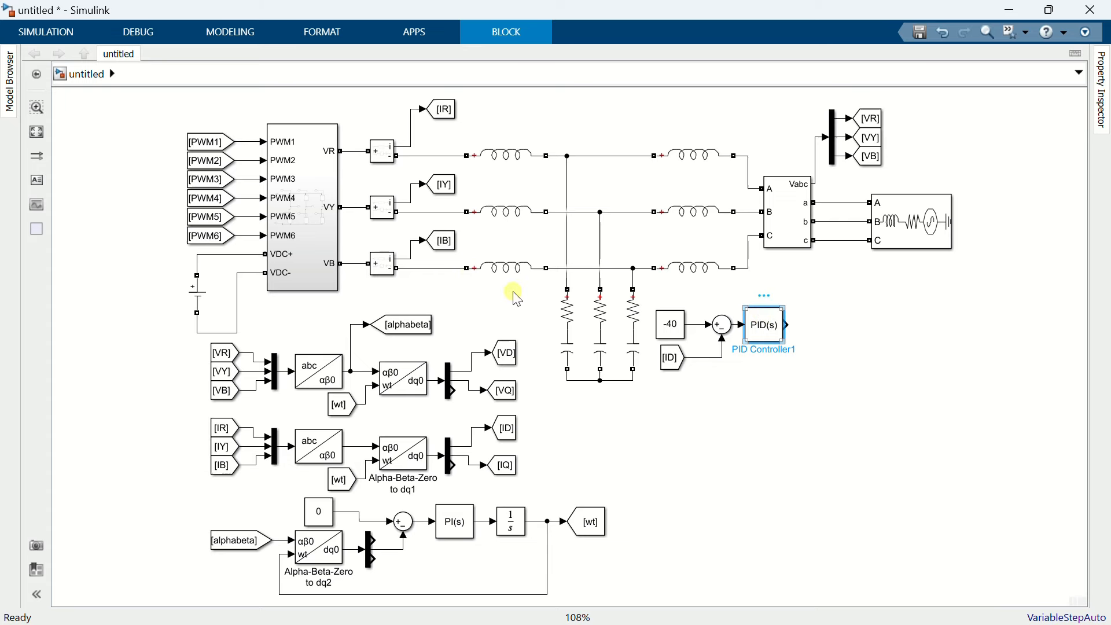
# - Configure the new controller as PI with proportional gain 3.33 and integral gain 5000, and space it slightly away from the Sum block
pyautogui.press('Return')
pyautogui.click(298, 210)
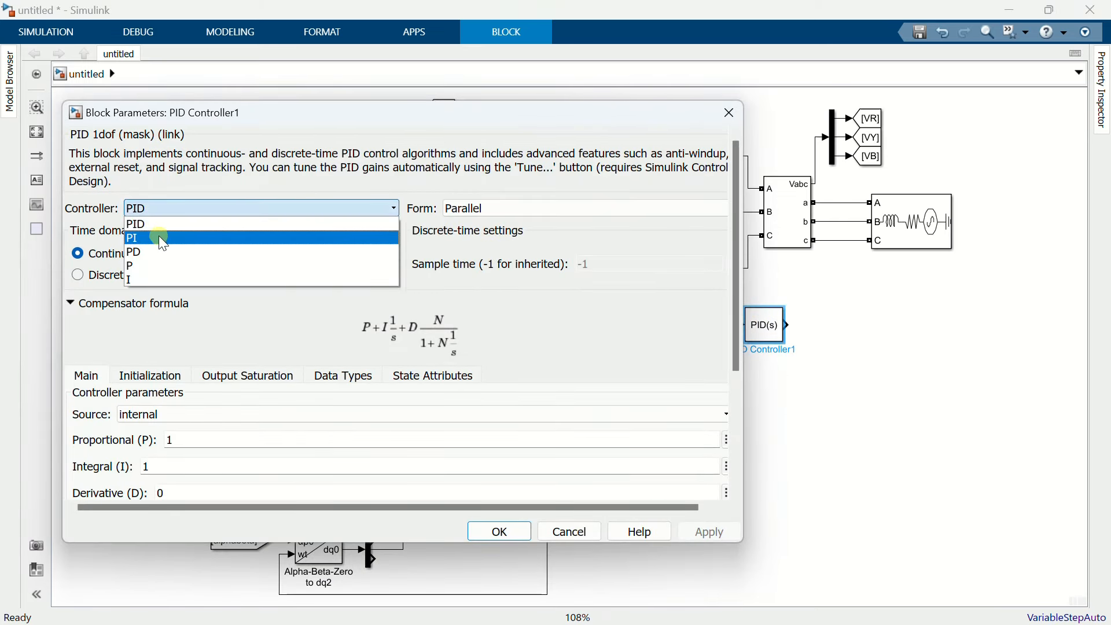
pyautogui.click(159, 237)
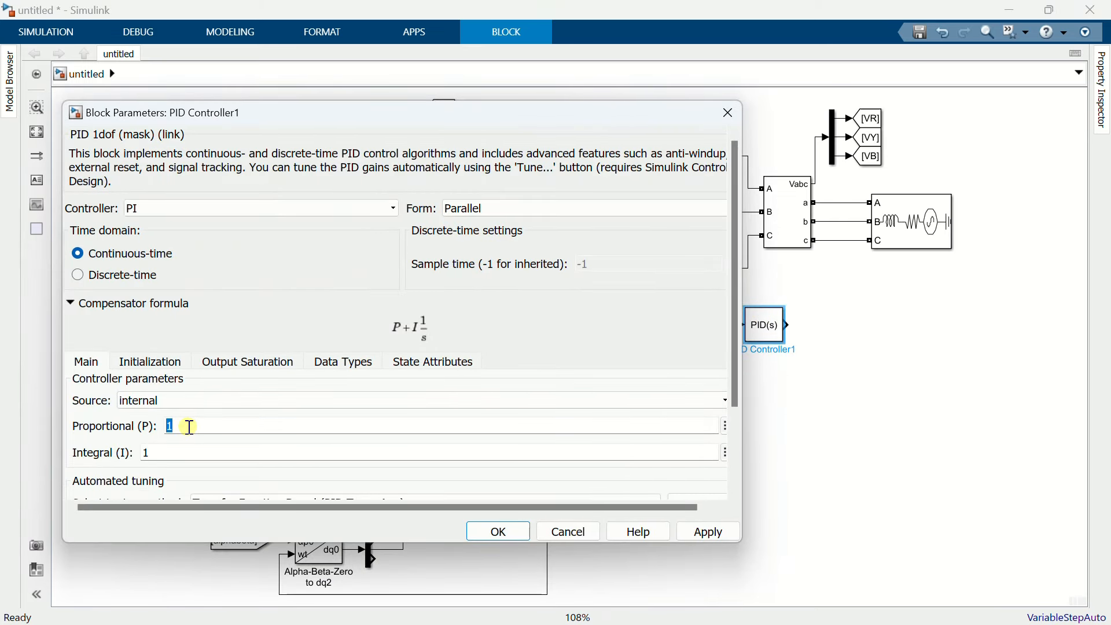
pyautogui.write('3.33')
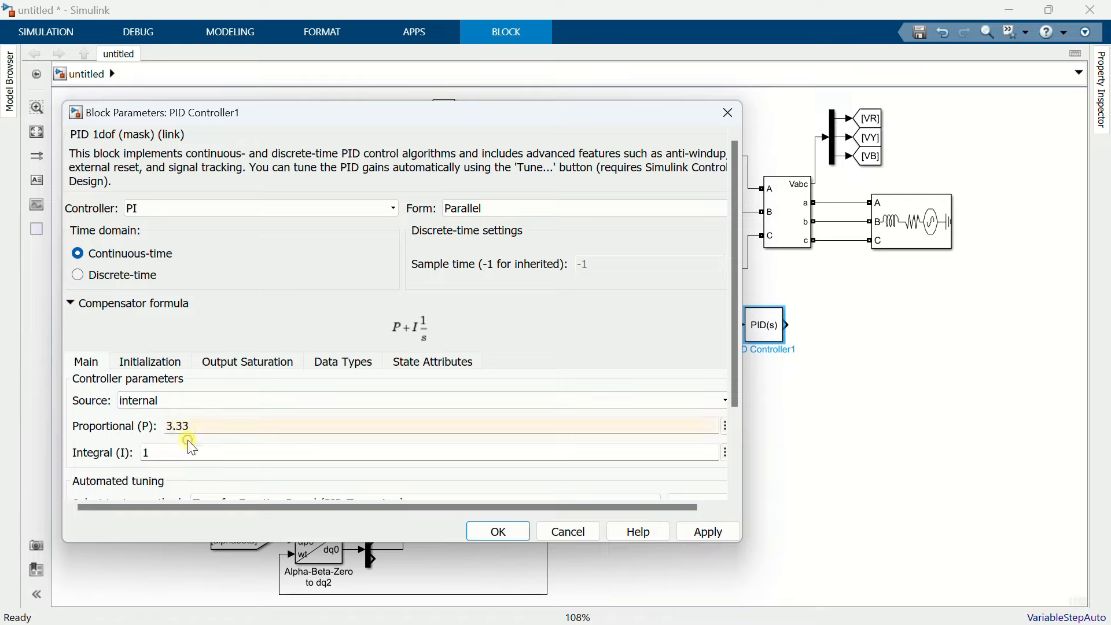
pyautogui.write('5000')
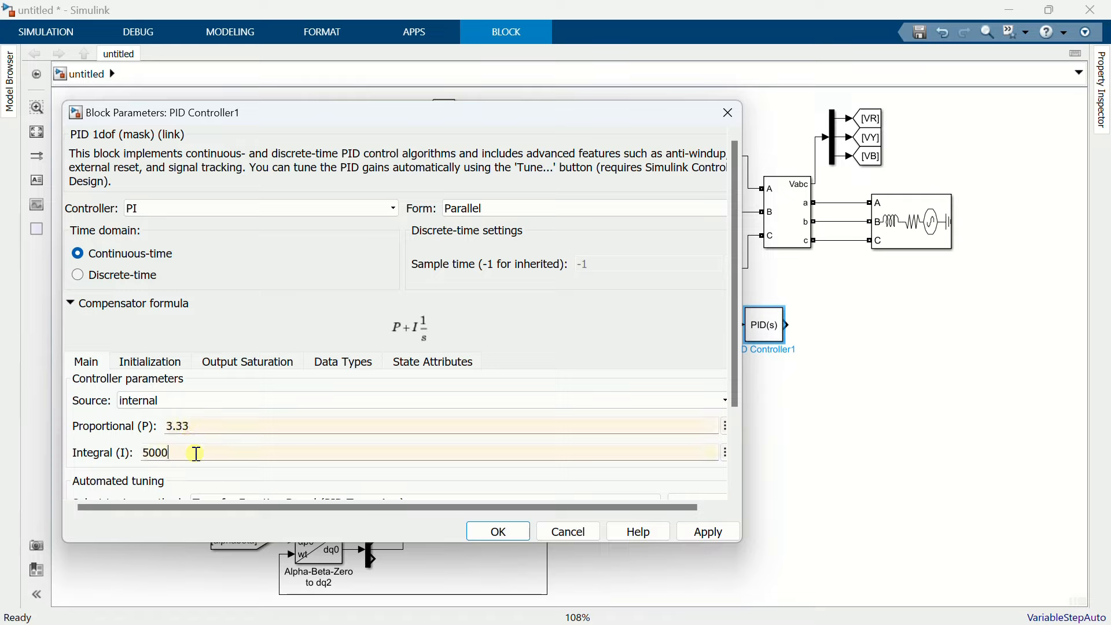
pyautogui.click(499, 532)
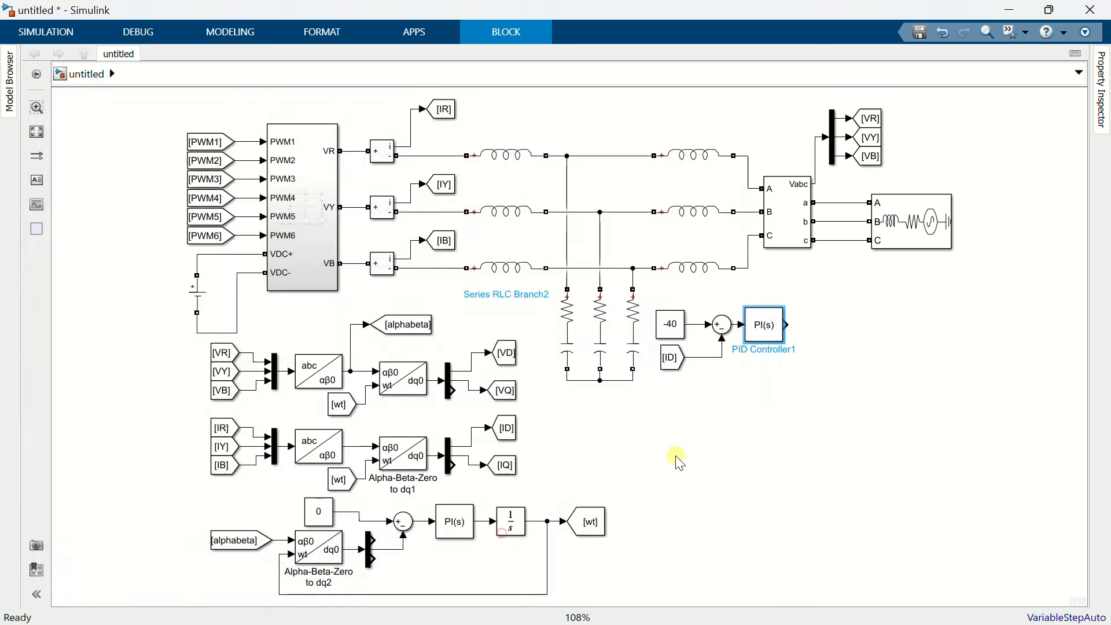
pyautogui.moveTo(763, 343); pyautogui.dragTo(777, 345)
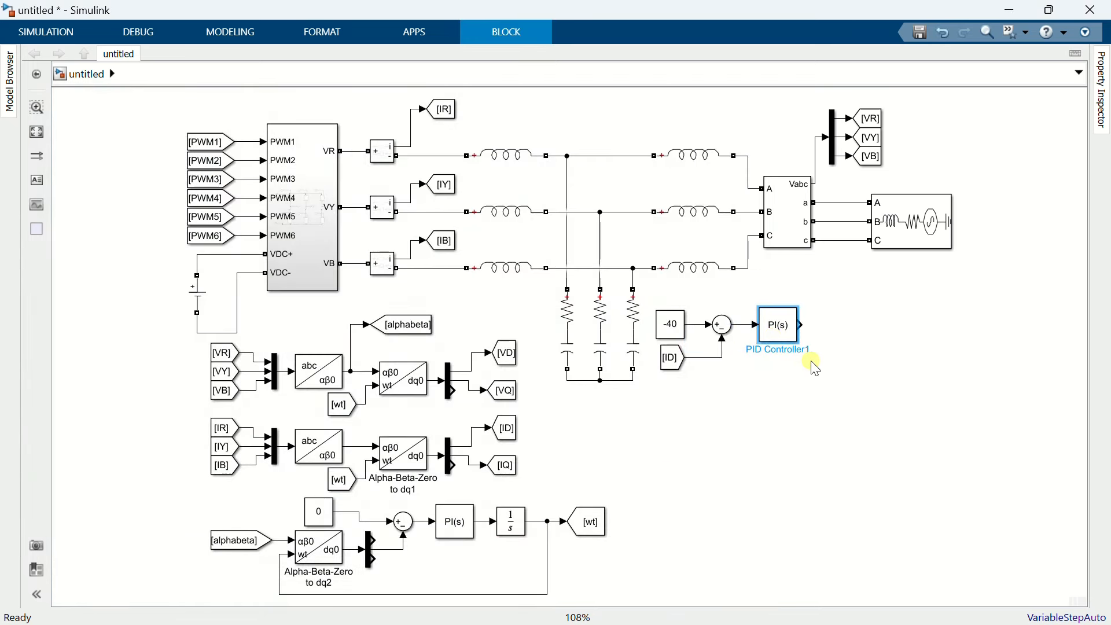
# - Add a Sum block after the new PI controller and connect the controller's output to it
pyautogui.doubleClick(827, 322)
pyautogui.write('su')
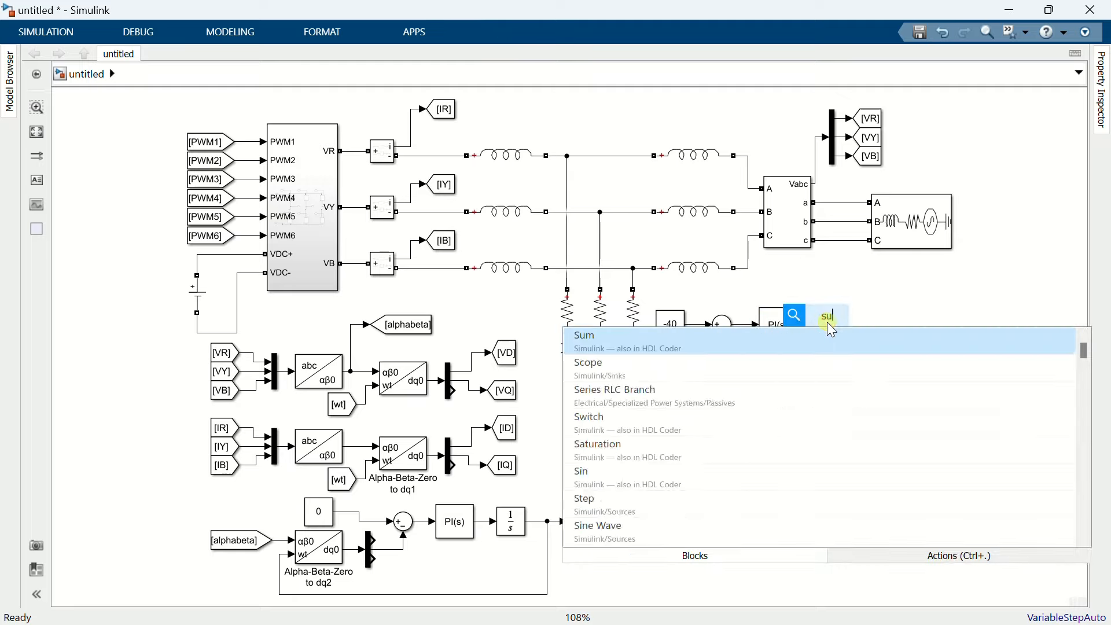
pyautogui.write('m')
pyautogui.click(808, 342)
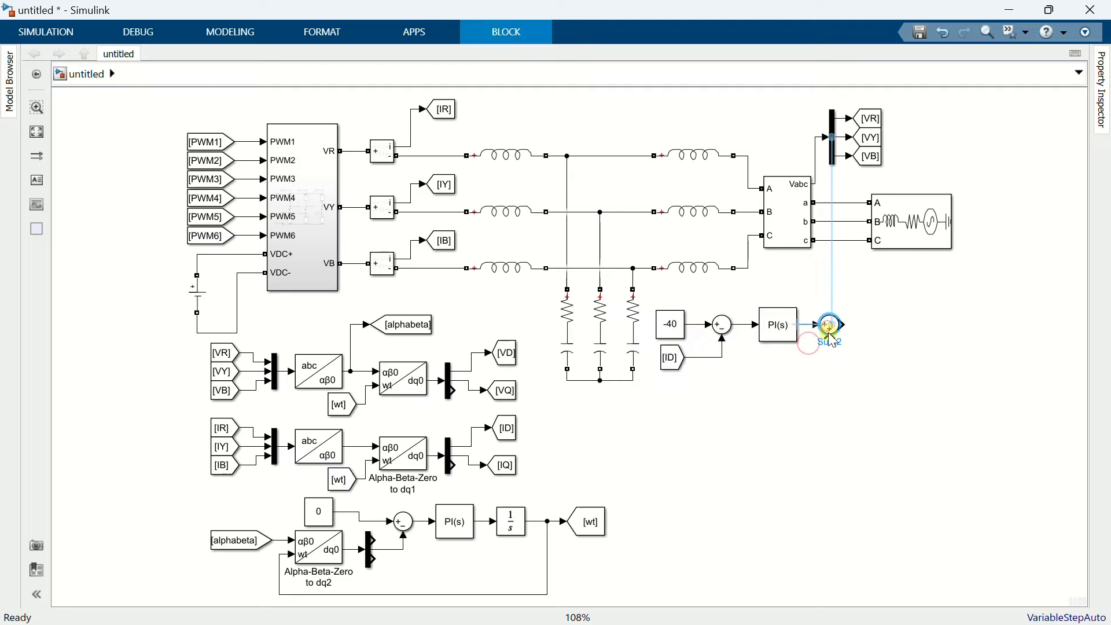
# - Add a Gain block below the new Sum block and connect its output to the Sum's lower input
pyautogui.doubleClick(836, 367)
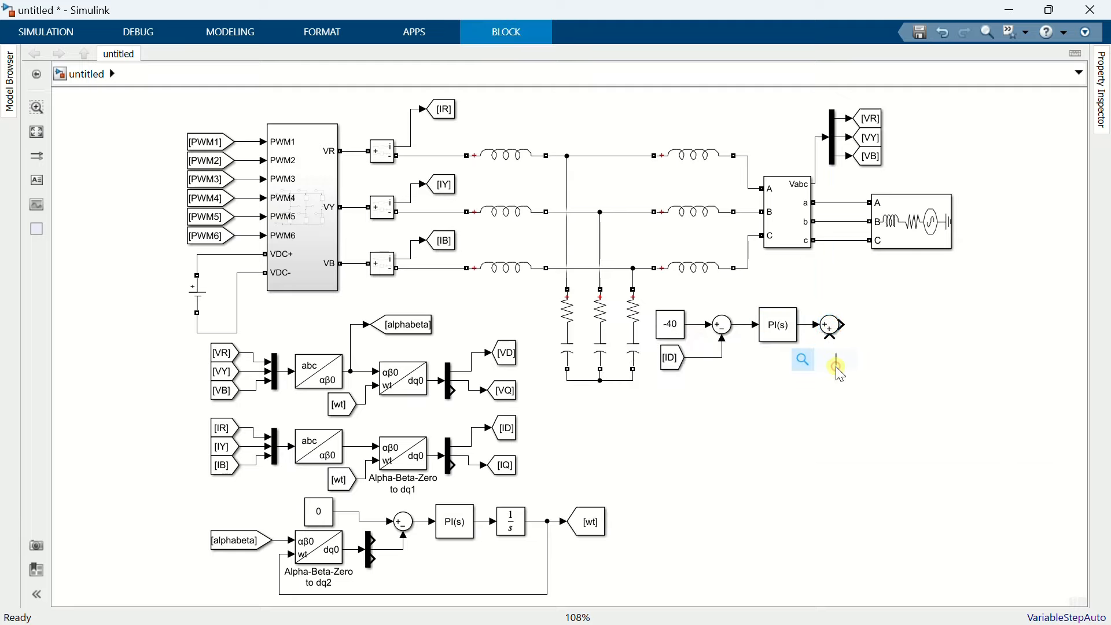
pyautogui.write('gain')
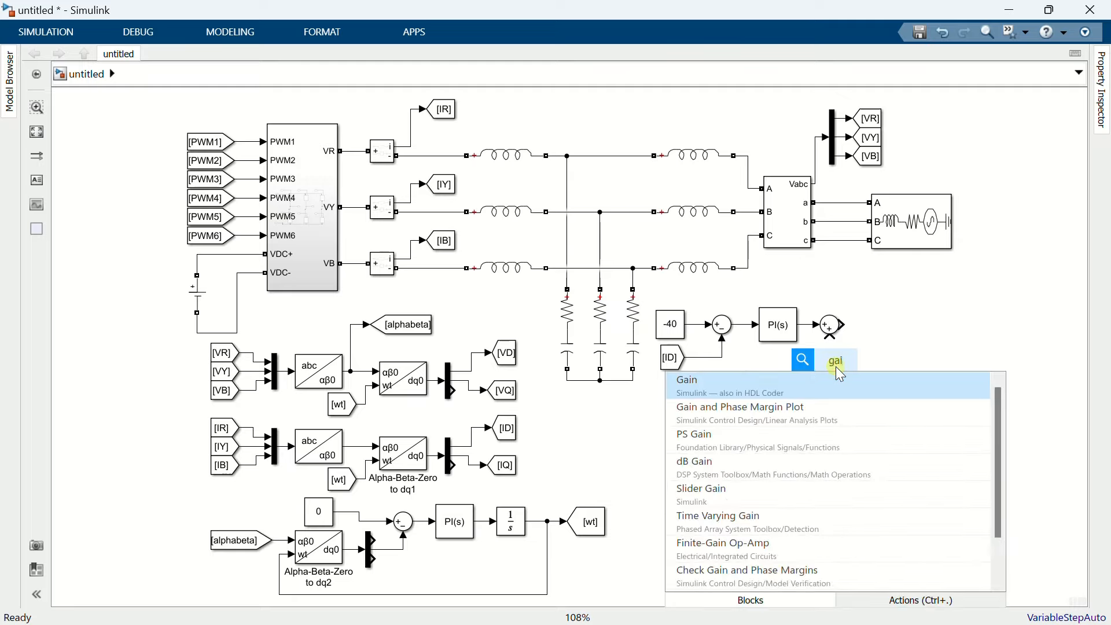
pyautogui.click(834, 377)
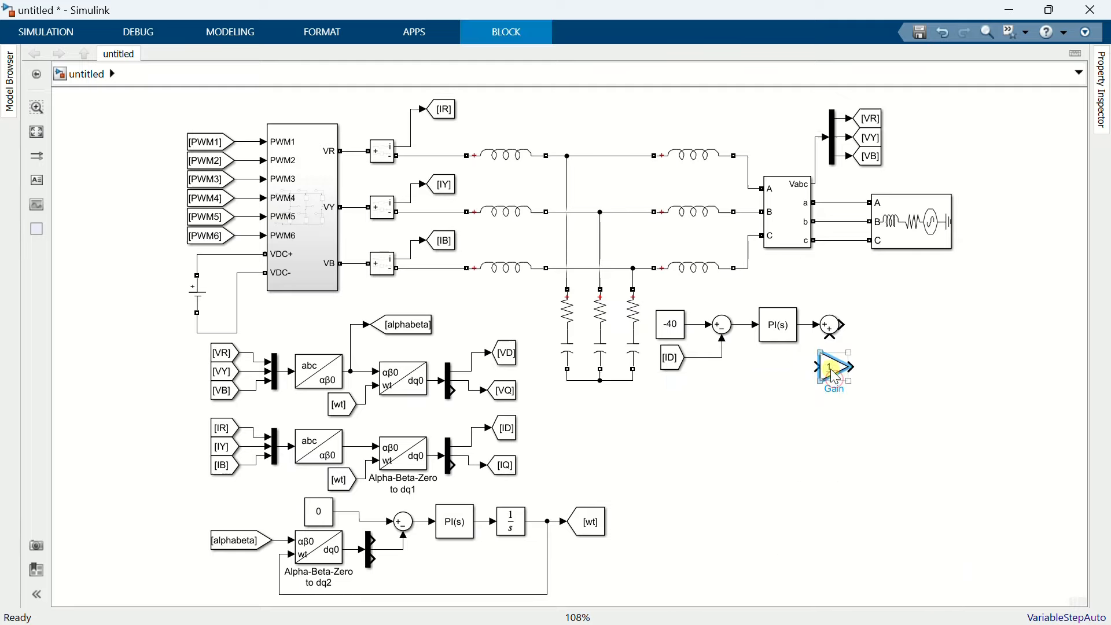
pyautogui.moveTo(835, 378); pyautogui.dragTo(833, 343)
pyautogui.click(807, 368)
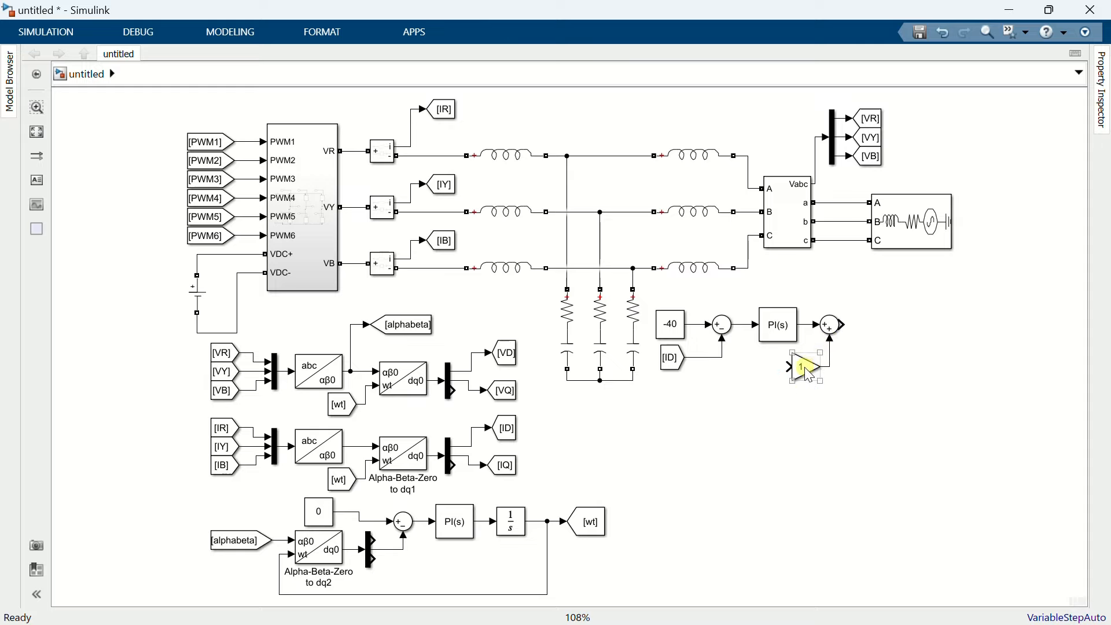
# - Set the Gain block's value to 2*pi*50*4.6e-6
pyautogui.doubleClick(805, 367)
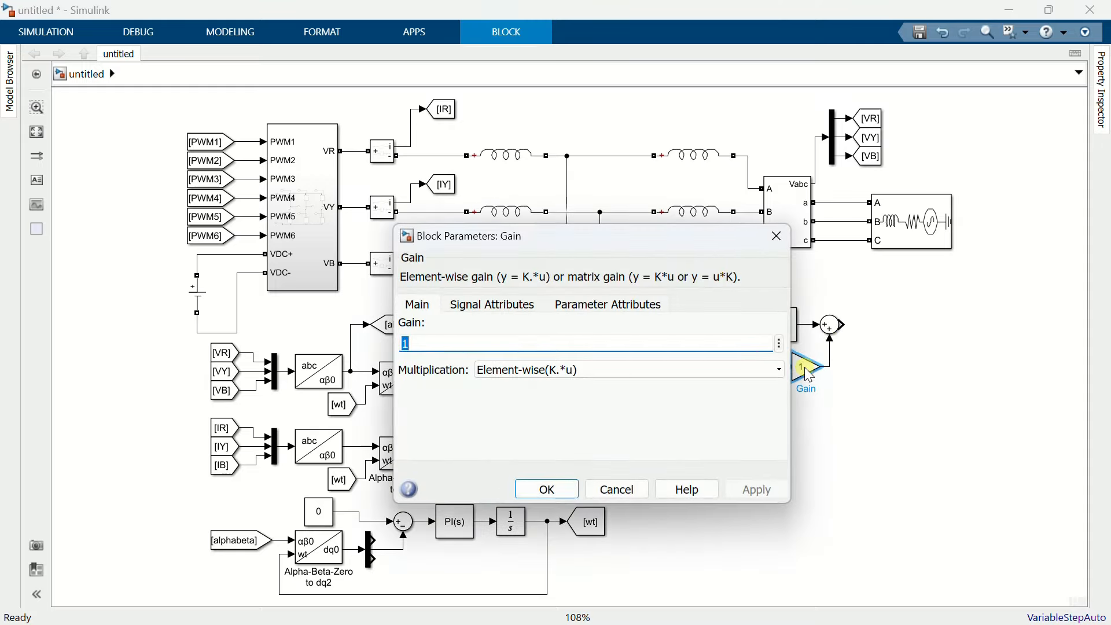
pyautogui.write('2*')
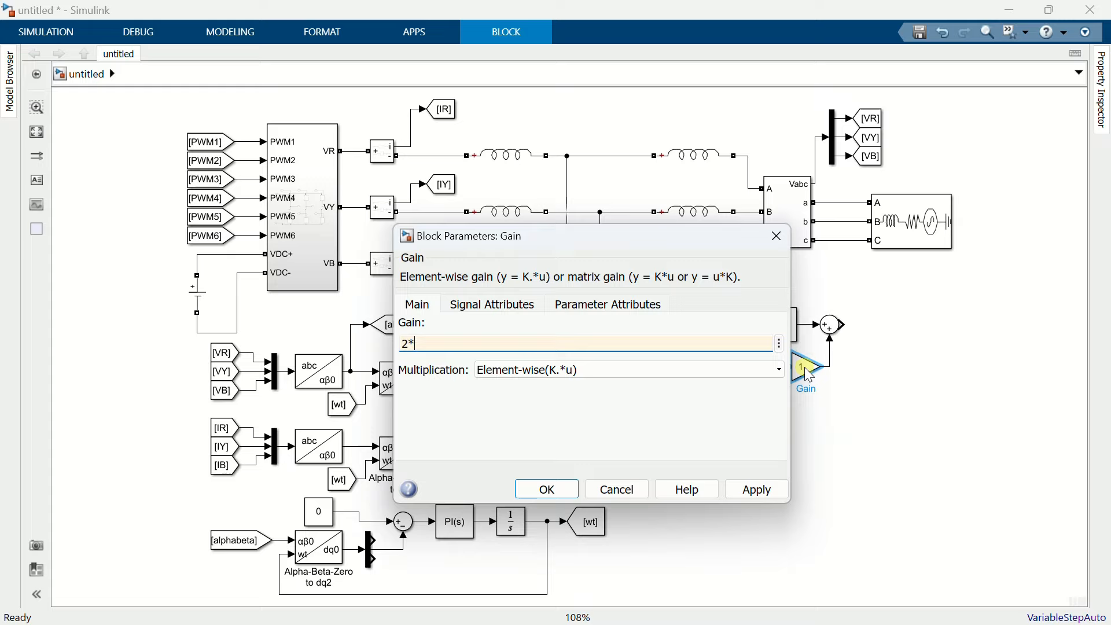
pyautogui.write('pi*50*4.6e-6')
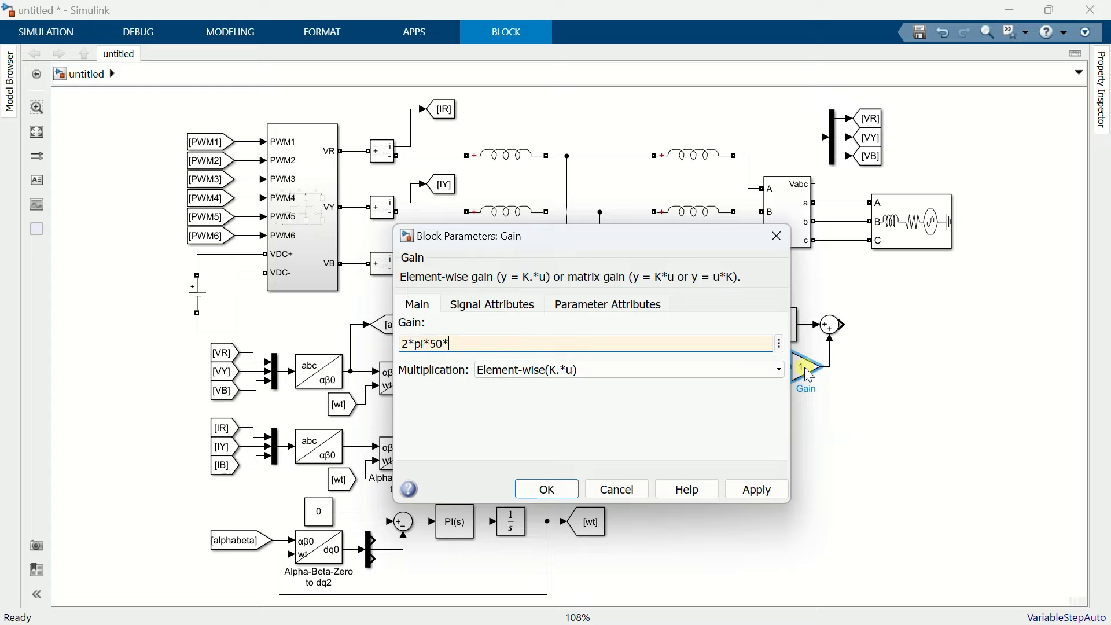
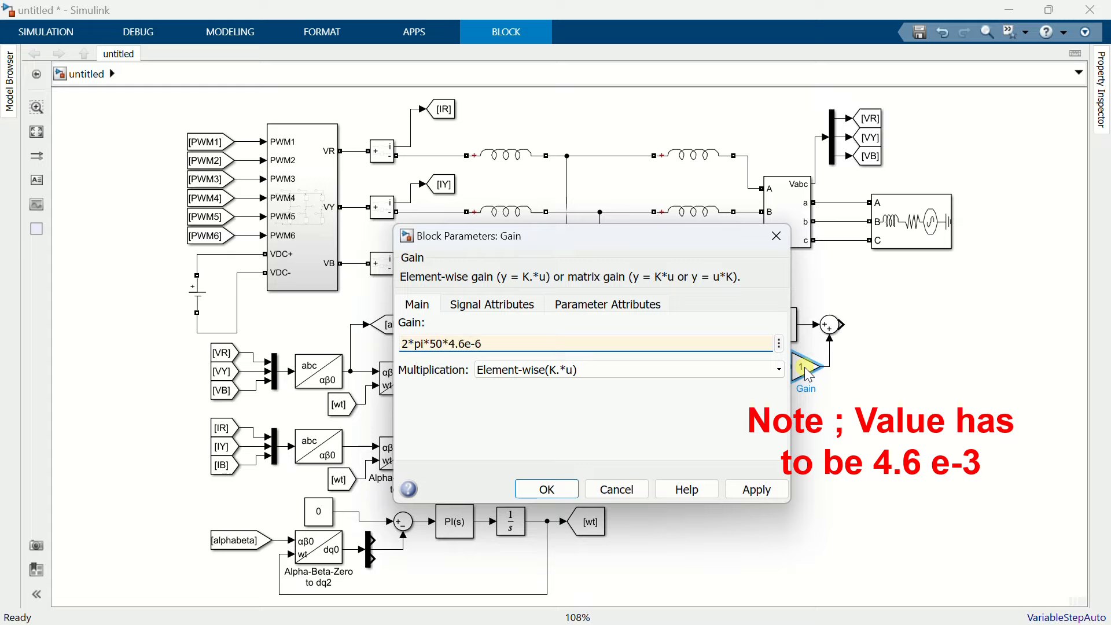
pyautogui.click(550, 489)
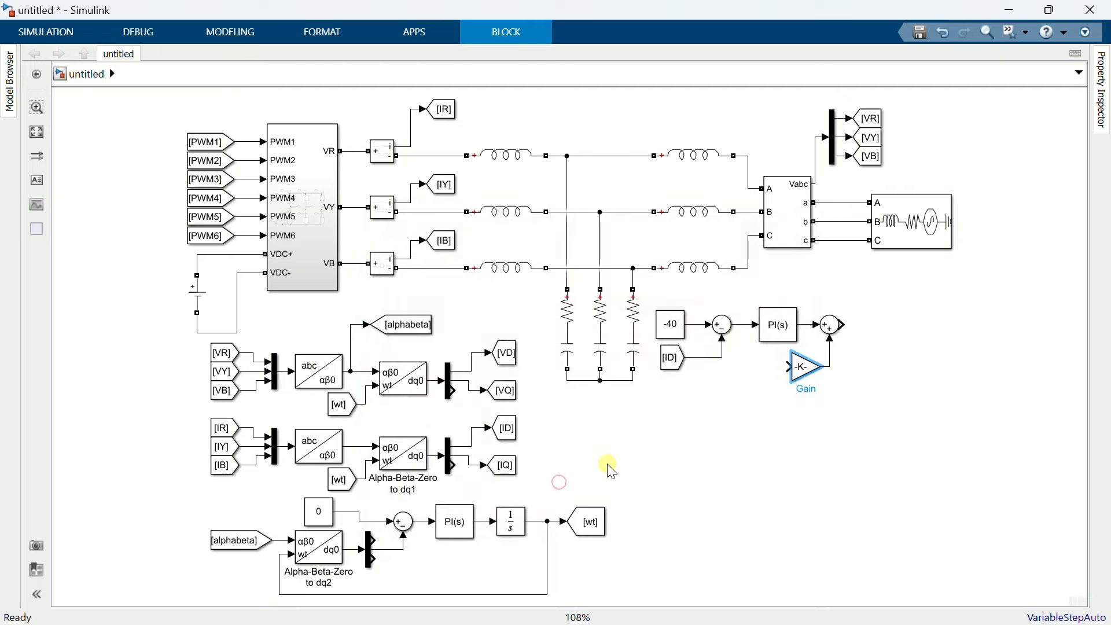
pyautogui.click(724, 409)
# - Add a From block for the IQ signal and connect it to the Gain block's input
pyautogui.click(505, 465)
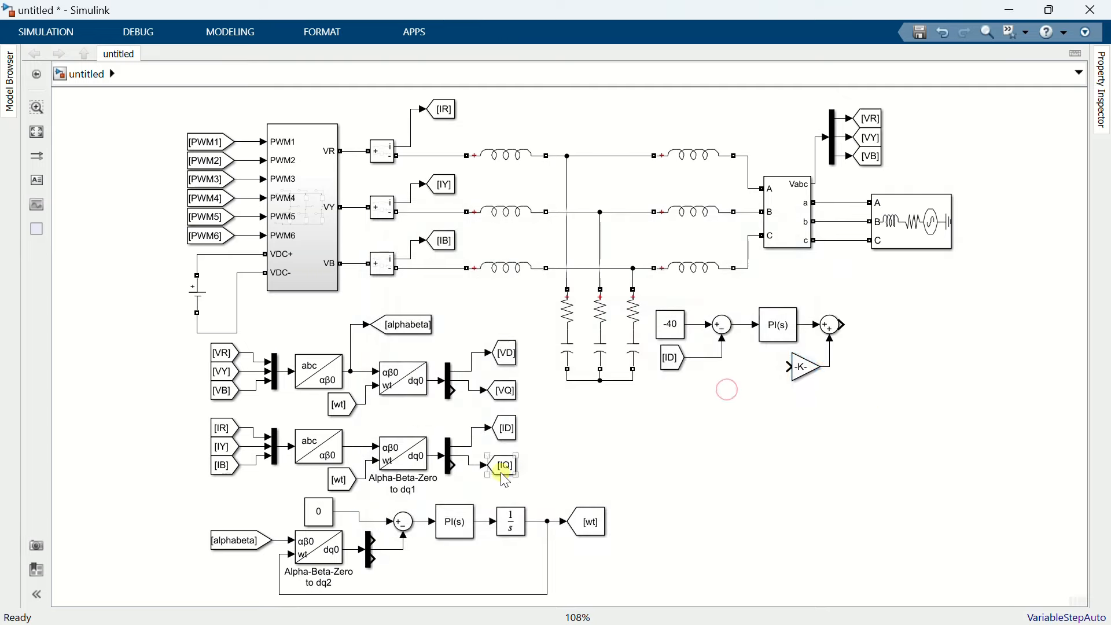
pyautogui.moveTo(524, 465)
pyautogui.mouseDown()
pyautogui.moveTo(707, 390)
pyautogui.moveTo(741, 358)
pyautogui.moveTo(791, 366)
pyautogui.mouseUp()
pyautogui.click(756, 369)
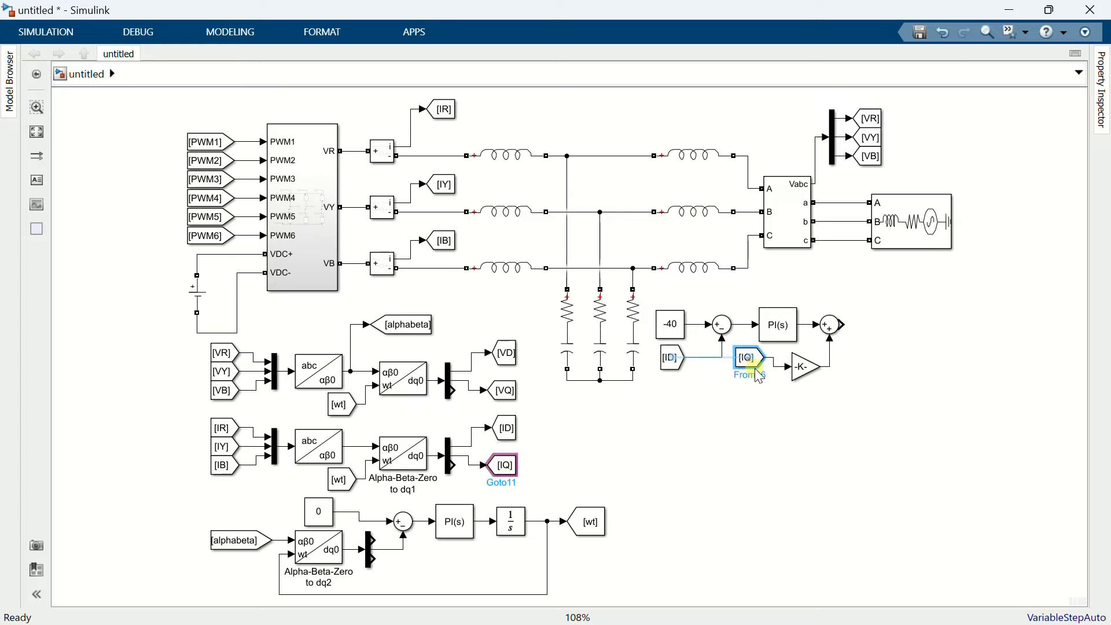
# - Append another Sum block to the end of the PI chain and feed its lower input from a VD From block
pyautogui.moveTo(778, 404); pyautogui.dragTo(864, 328)
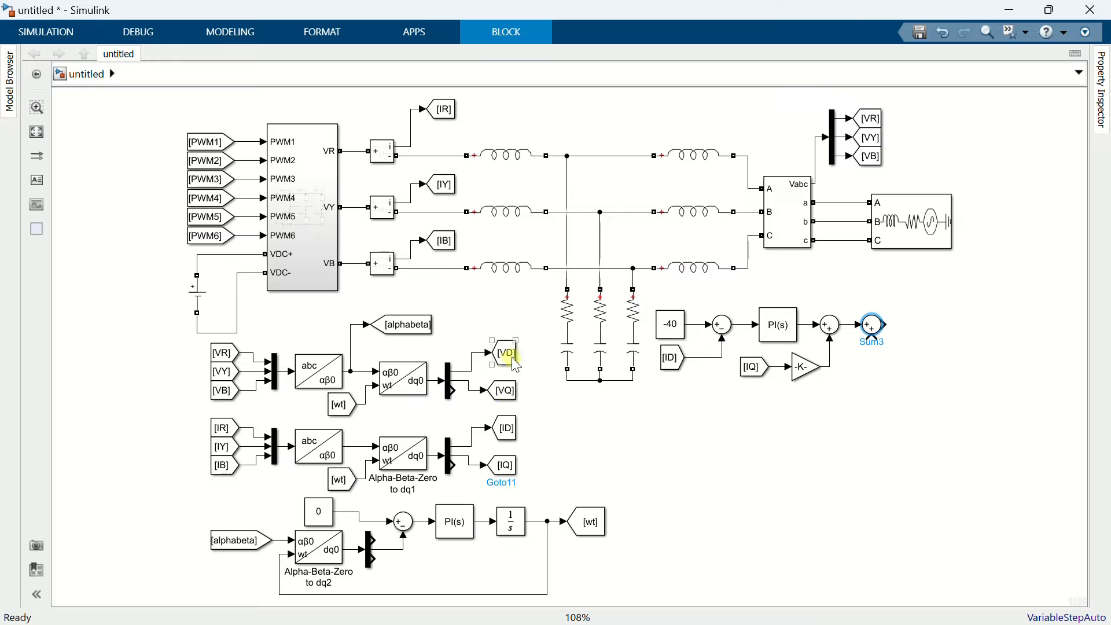
pyautogui.moveTo(668, 369); pyautogui.dragTo(854, 362)
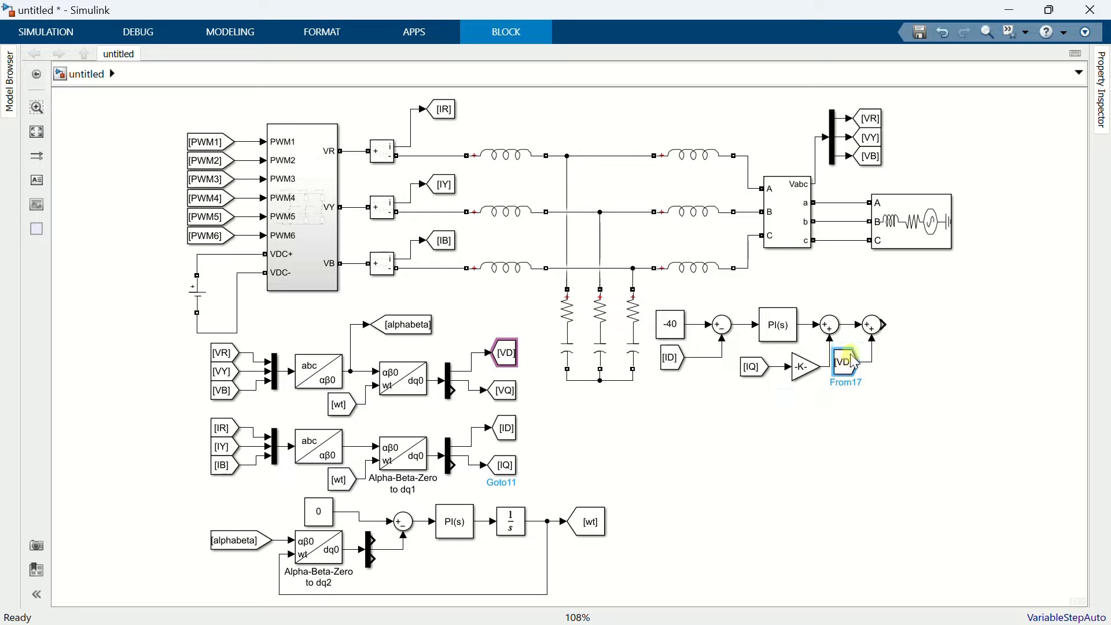
# - Add a Goto block at the output of the last Sum block and set its tag to ED
pyautogui.doubleClick(904, 347)
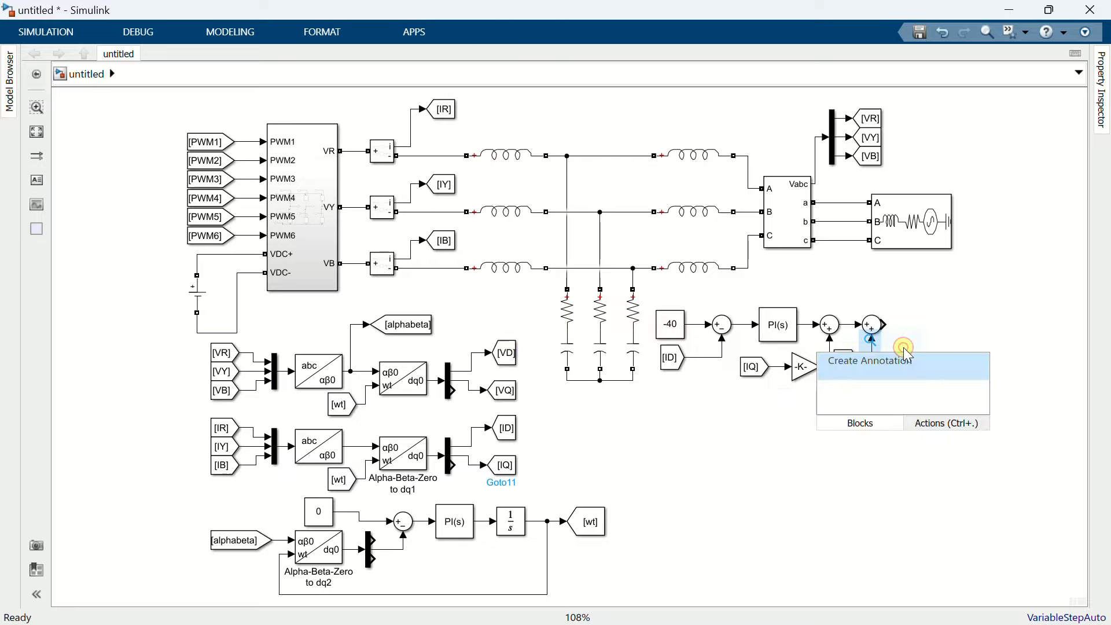
pyautogui.write('got')
pyautogui.click(908, 361)
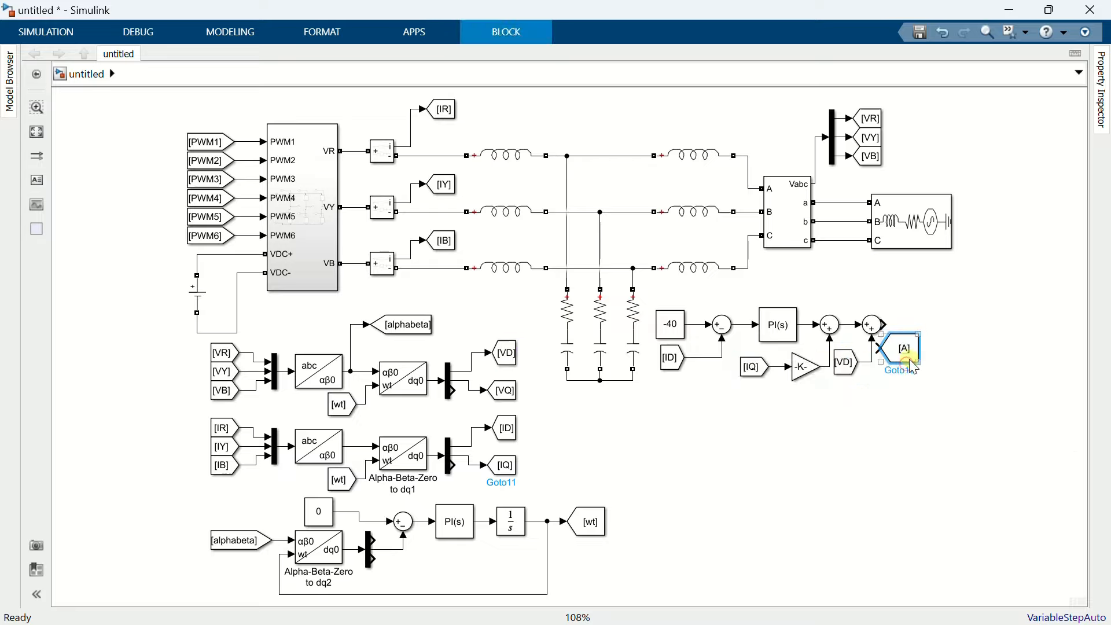
pyautogui.moveTo(923, 345); pyautogui.dragTo(940, 340)
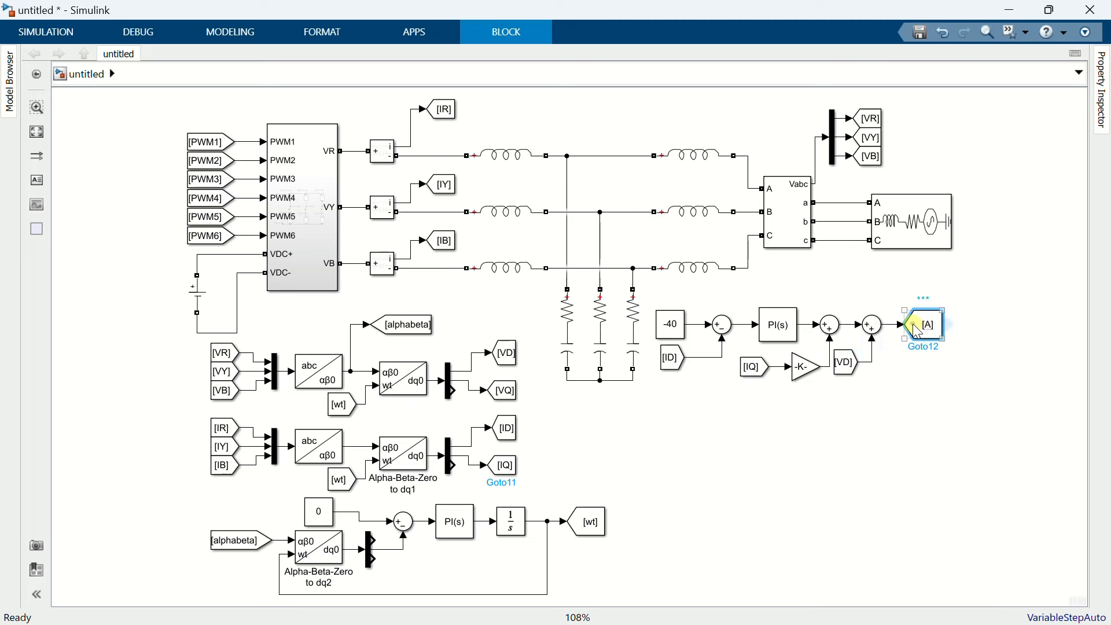
pyautogui.doubleClick(914, 324)
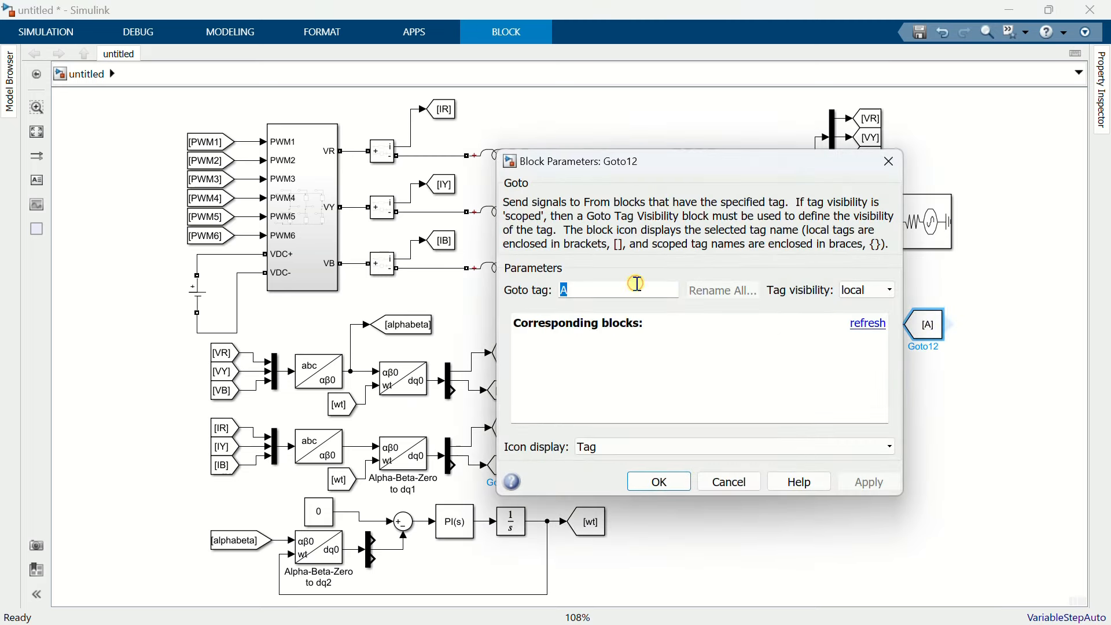
pyautogui.write('ED')
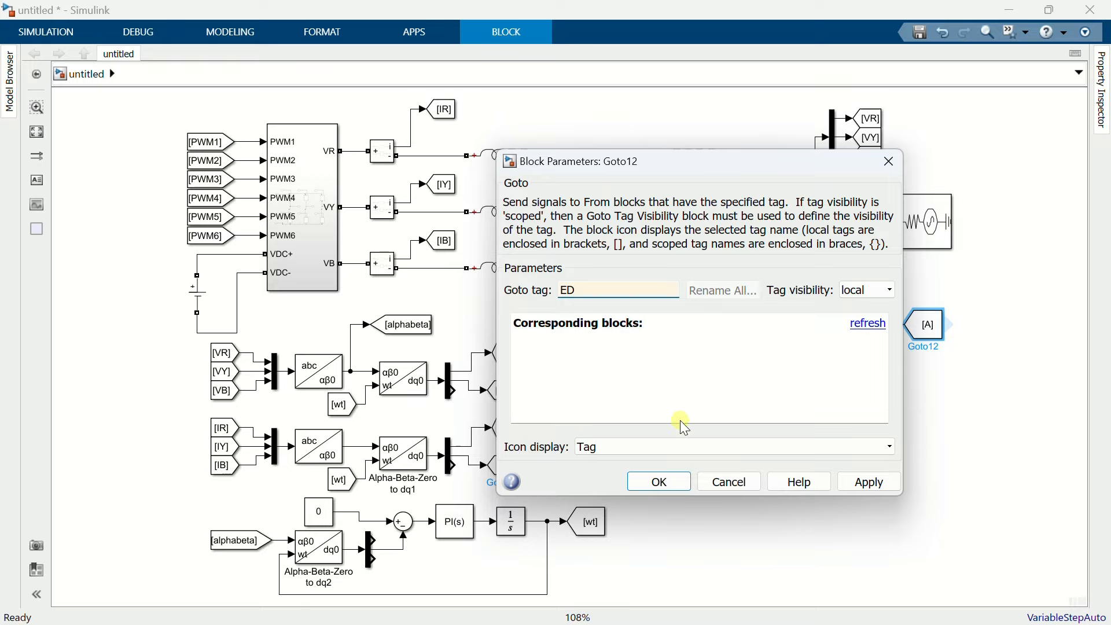
pyautogui.click(667, 479)
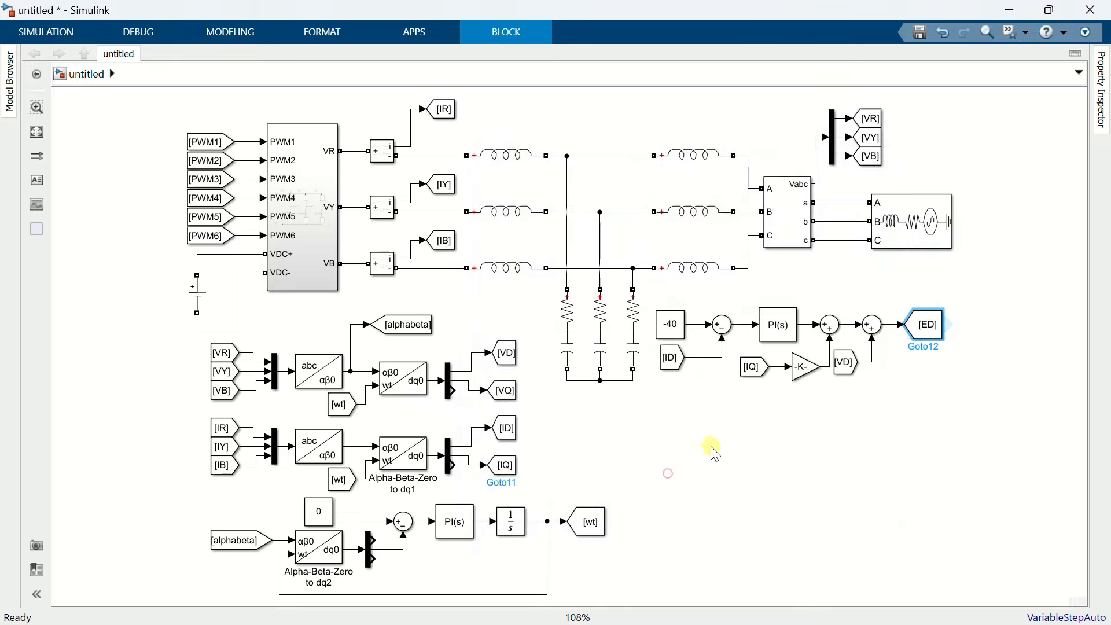
# - Add a Constant block below the d-axis controller's ID From block and set its value to 0
pyautogui.click(701, 416)
pyautogui.write('co')
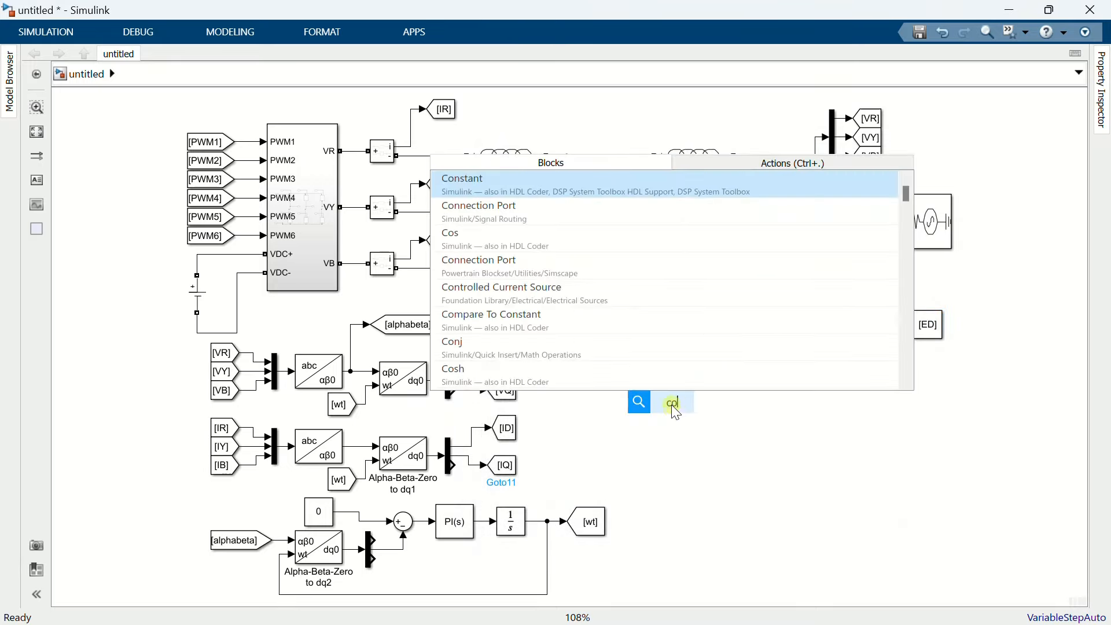
pyautogui.click(531, 189)
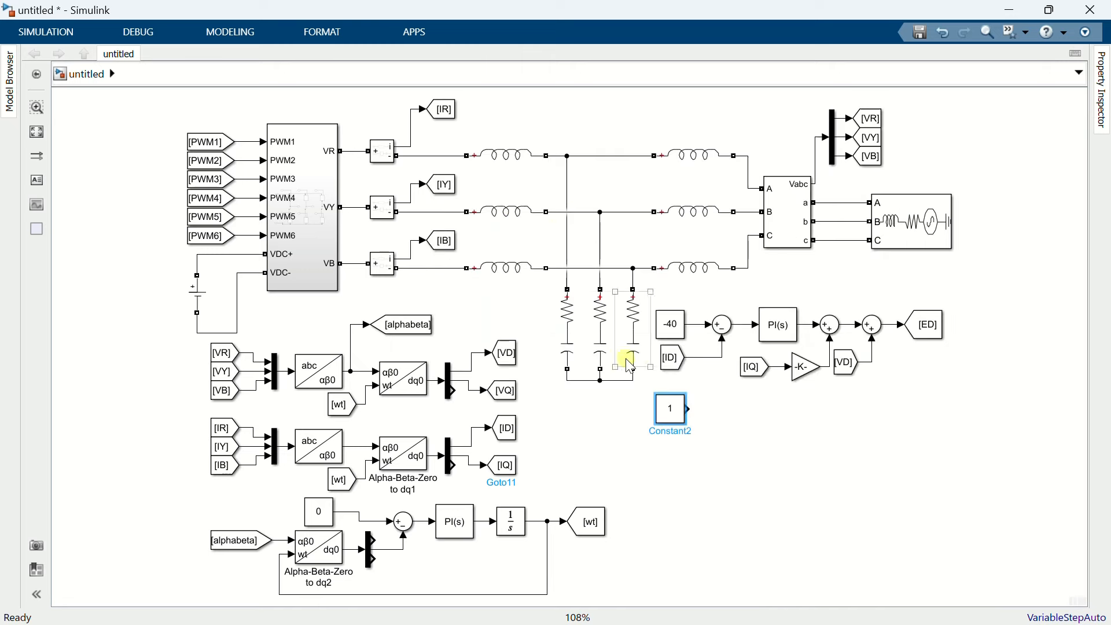
pyautogui.moveTo(682, 421); pyautogui.dragTo(679, 422)
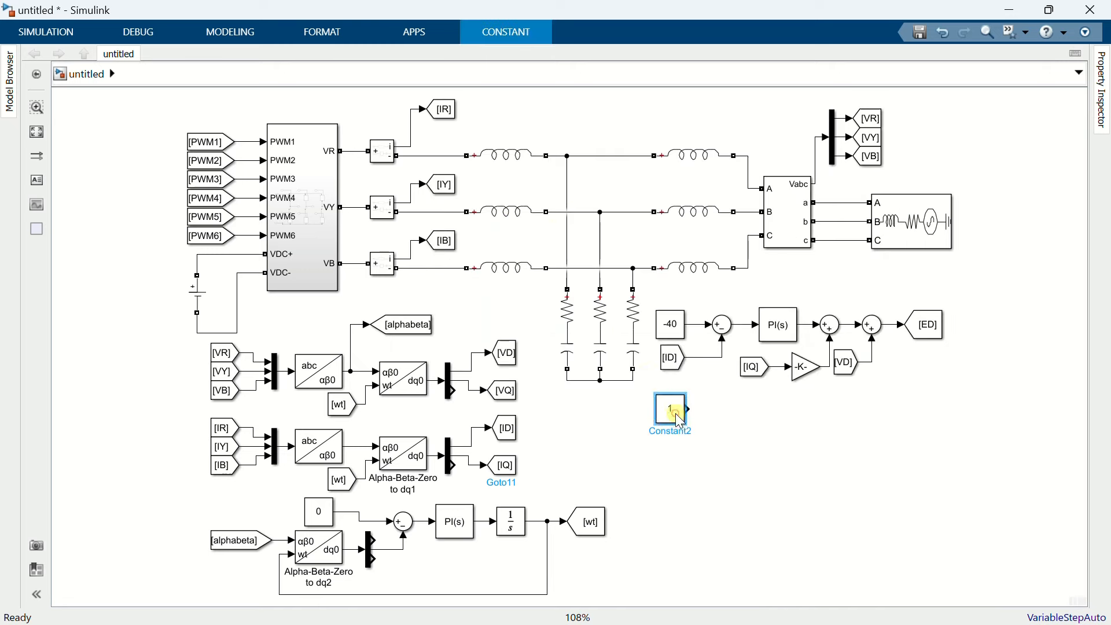
pyautogui.doubleClick(676, 413)
pyautogui.write('0')
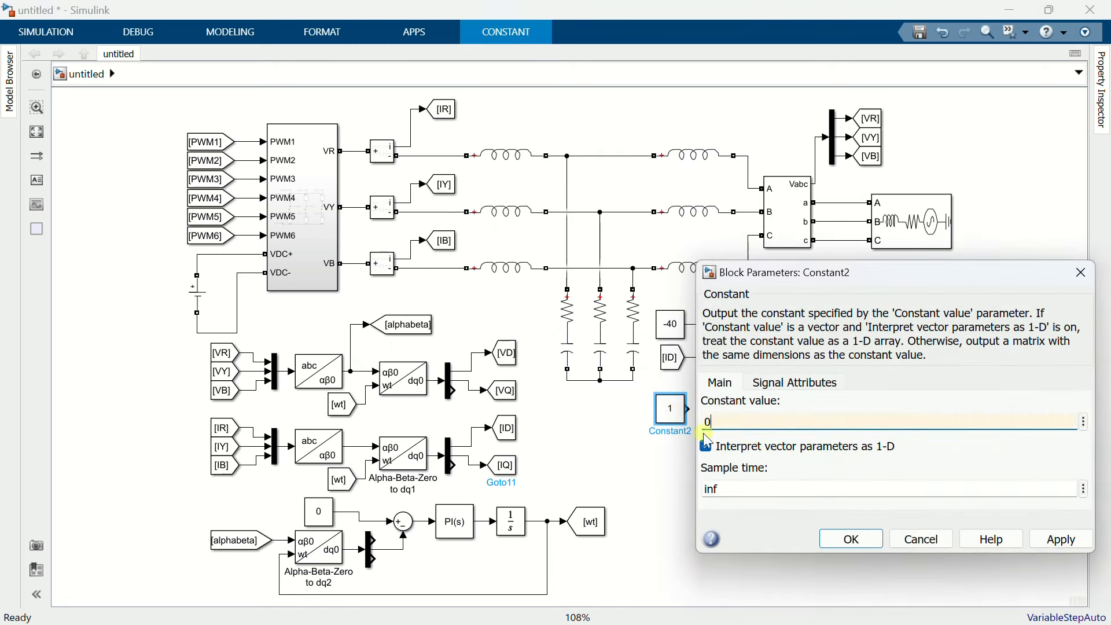
pyautogui.click(842, 540)
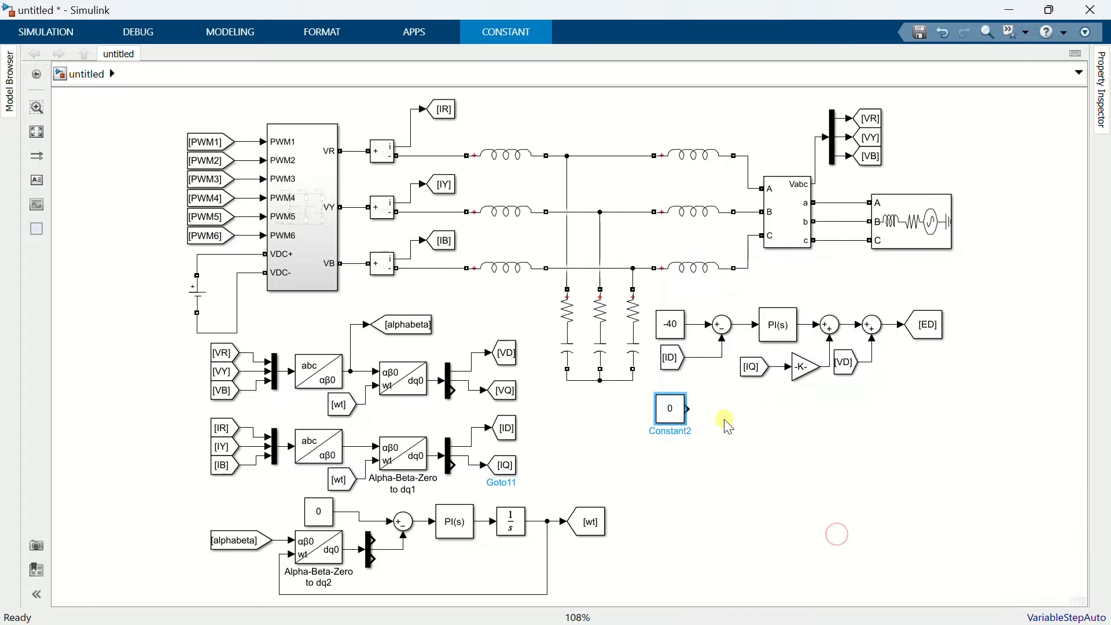
# - Copy the plus-minus Sum block beside the 0 constant, connect the constant to it, and feed its minus input from an IQ From block
pyautogui.click(719, 333)
pyautogui.moveTo(722, 335); pyautogui.dragTo(721, 411)
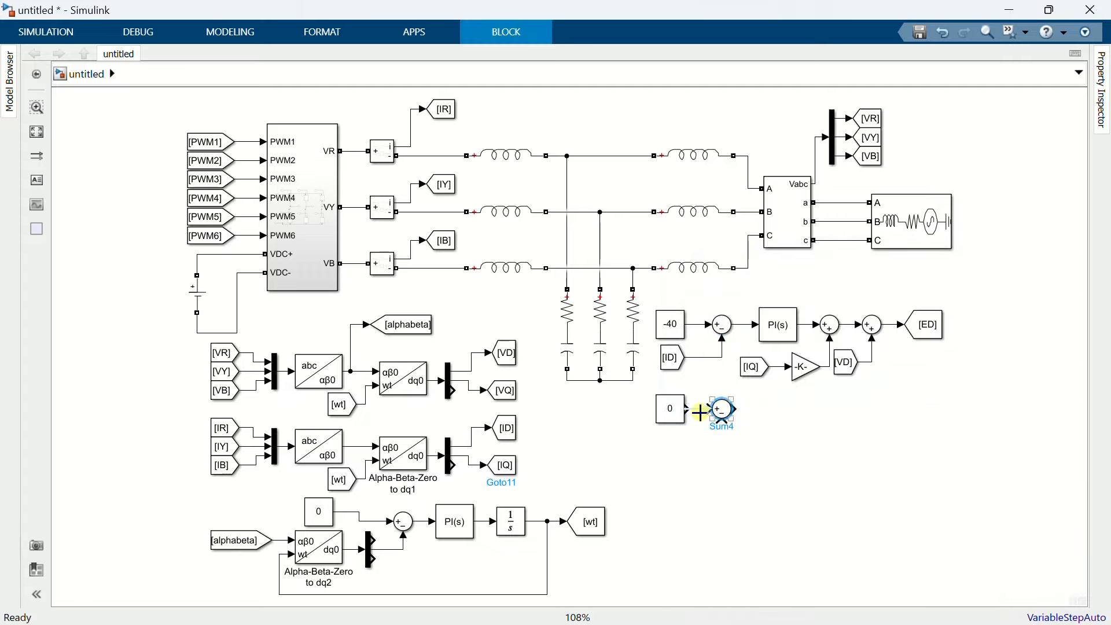
pyautogui.click(679, 458)
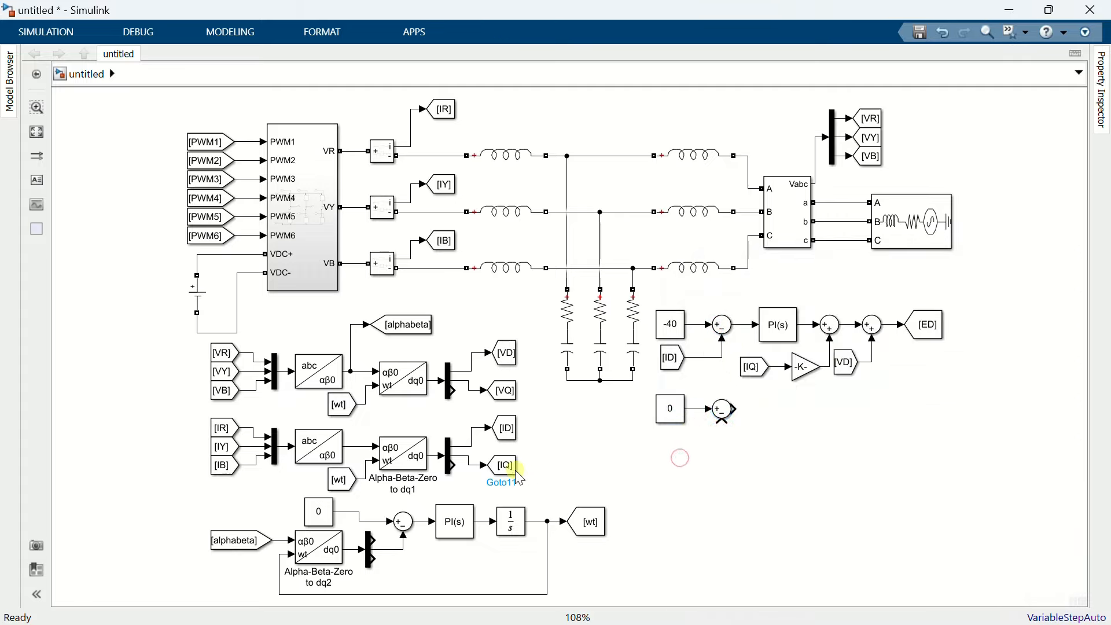
pyautogui.moveTo(510, 473); pyautogui.dragTo(721, 424)
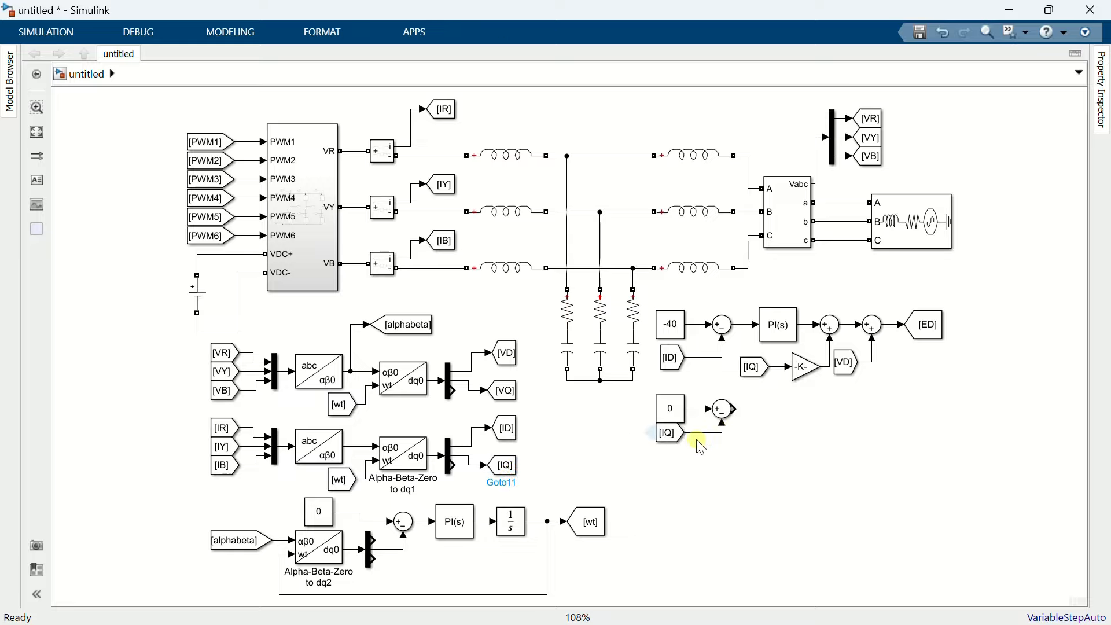
# - Copy the d-axis PI controller into the q-axis row and connect it to the Sum block's output
pyautogui.moveTo(776, 327); pyautogui.dragTo(768, 415)
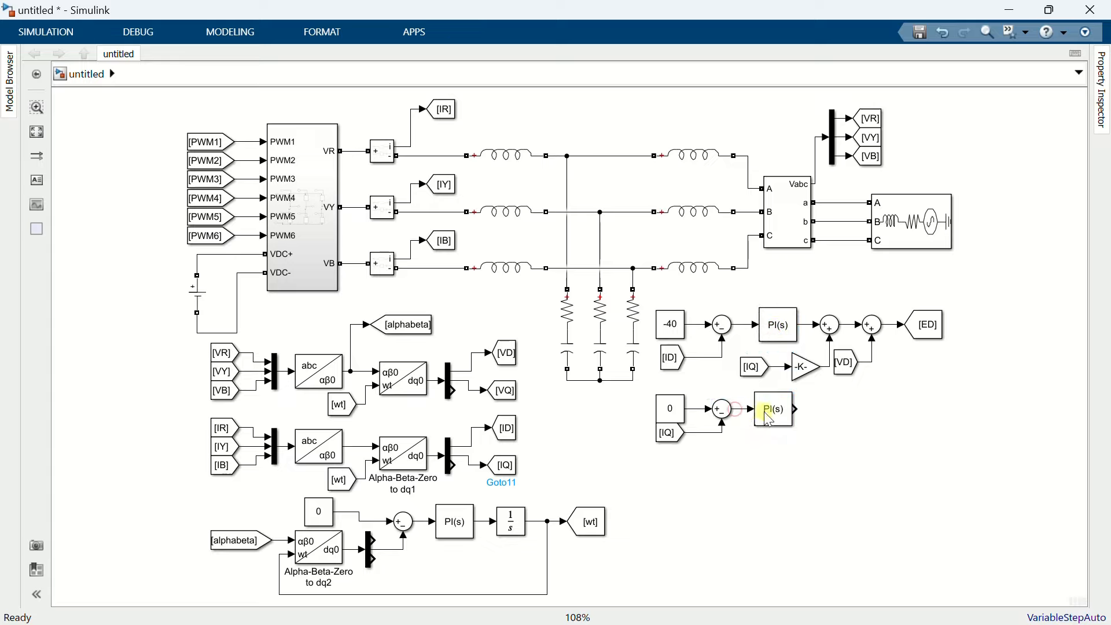
pyautogui.click(769, 418)
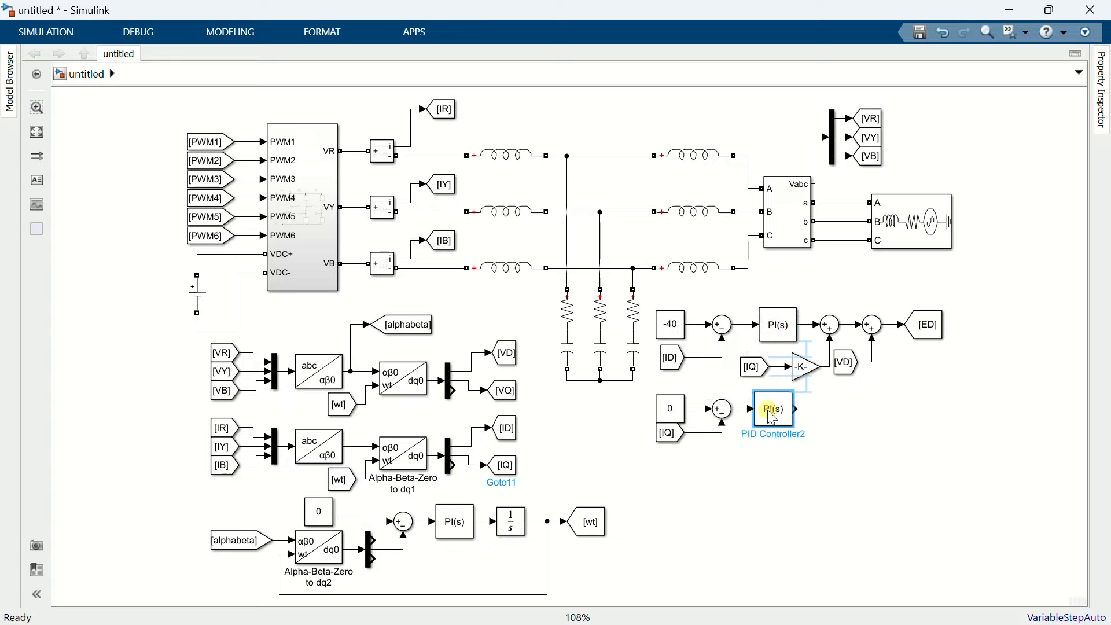
pyautogui.click(847, 435)
# - Add a plus-minus Sum block after the q-axis PI controller and feed its minus input from a copy of the Gain block
pyautogui.click(726, 411)
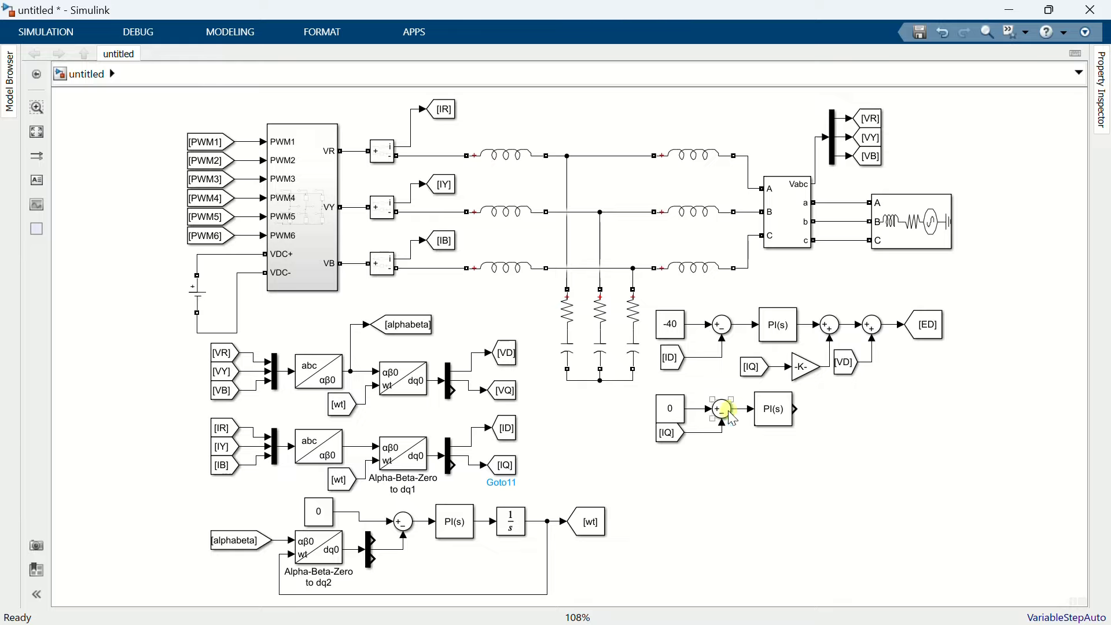
pyautogui.moveTo(732, 418); pyautogui.dragTo(818, 411)
pyautogui.moveTo(804, 368); pyautogui.dragTo(826, 422)
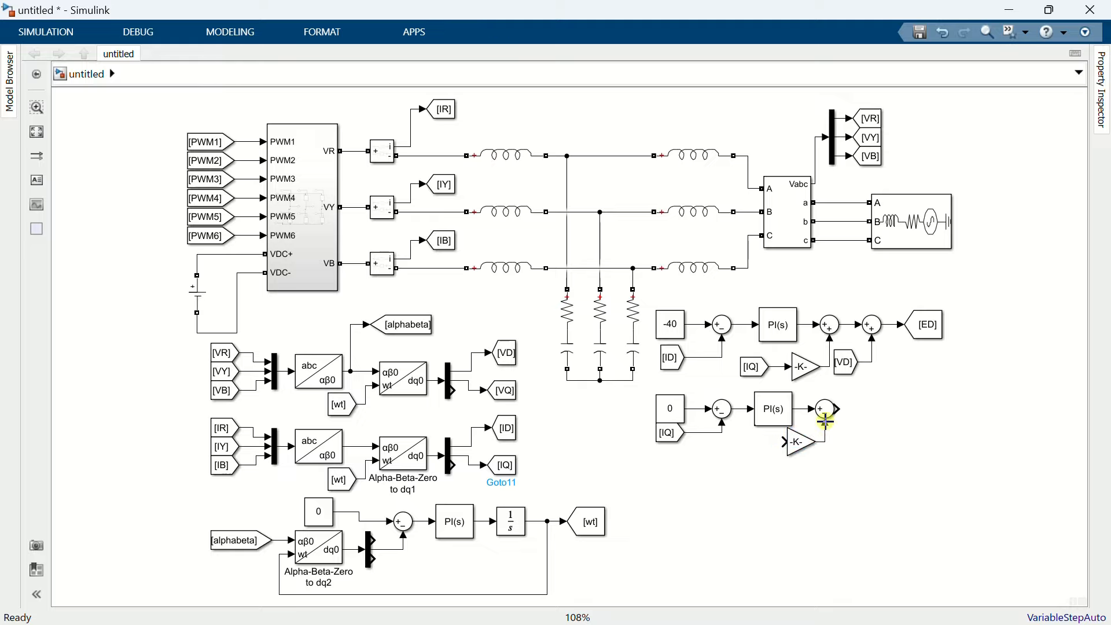
# - Add a From block for the ID signal and connect it to the q-axis Gain block's input
pyautogui.click(506, 428)
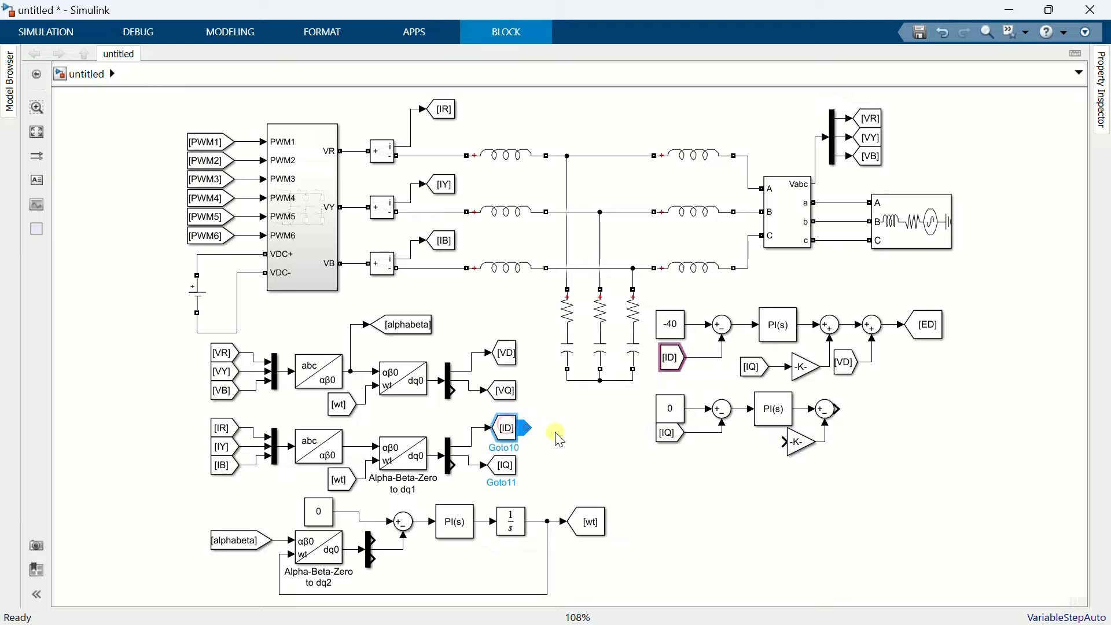
pyautogui.doubleClick(745, 440)
pyautogui.write('From')
pyautogui.press('Return')
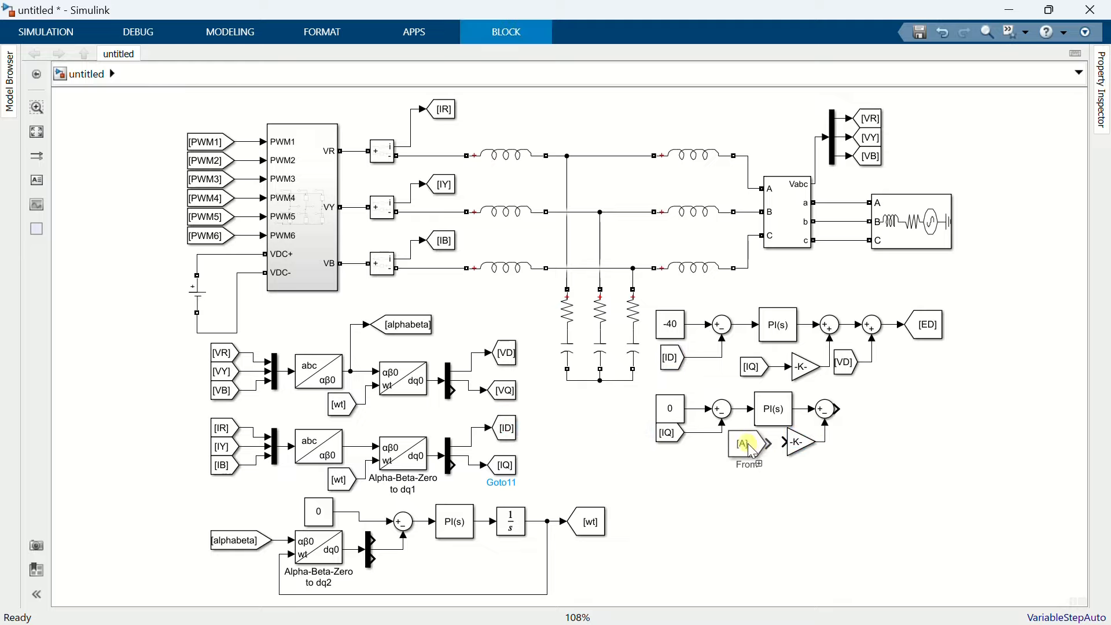
pyautogui.moveTo(770, 444); pyautogui.dragTo(749, 454)
pyautogui.click(738, 451)
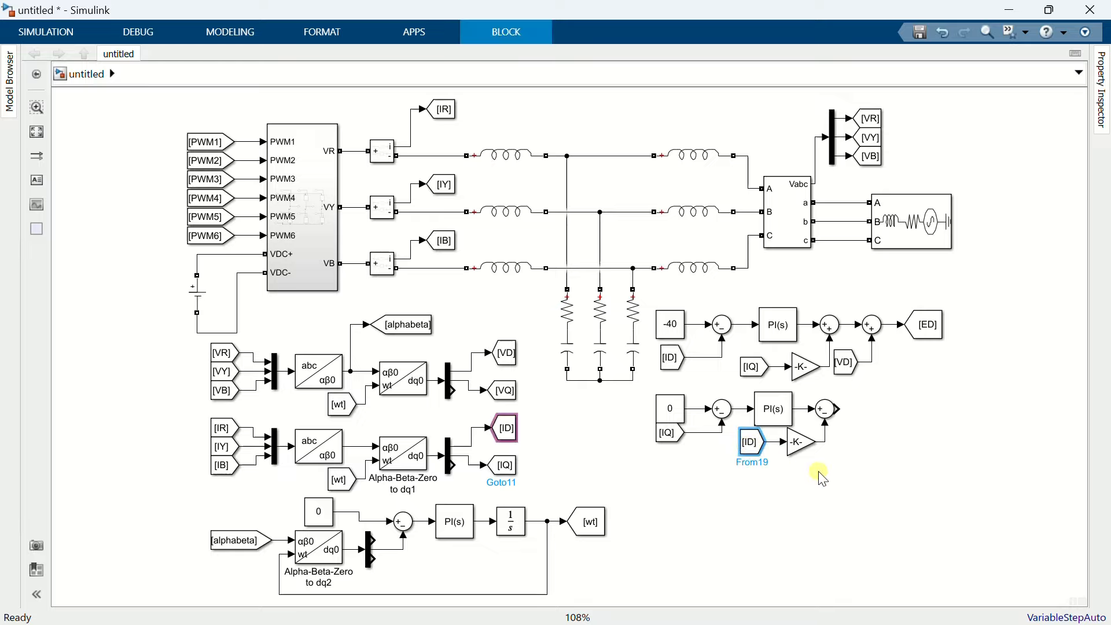
# - Append a plus-plus Sum block to the q-axis chain and feed its lower input from a VQ From block
pyautogui.click(852, 406)
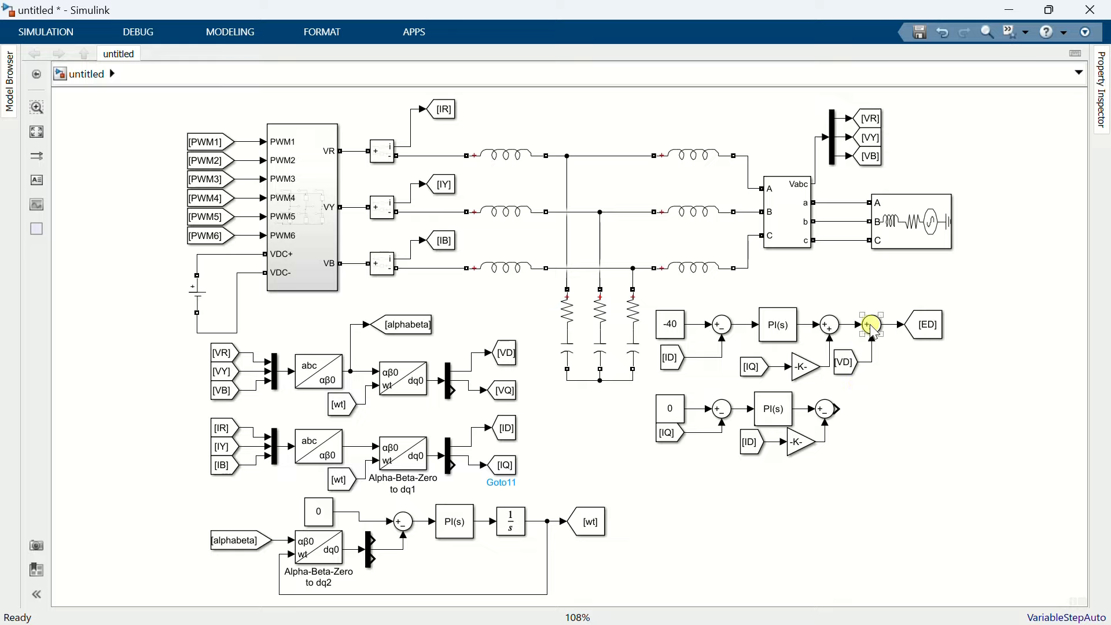
pyautogui.moveTo(872, 324); pyautogui.dragTo(868, 411)
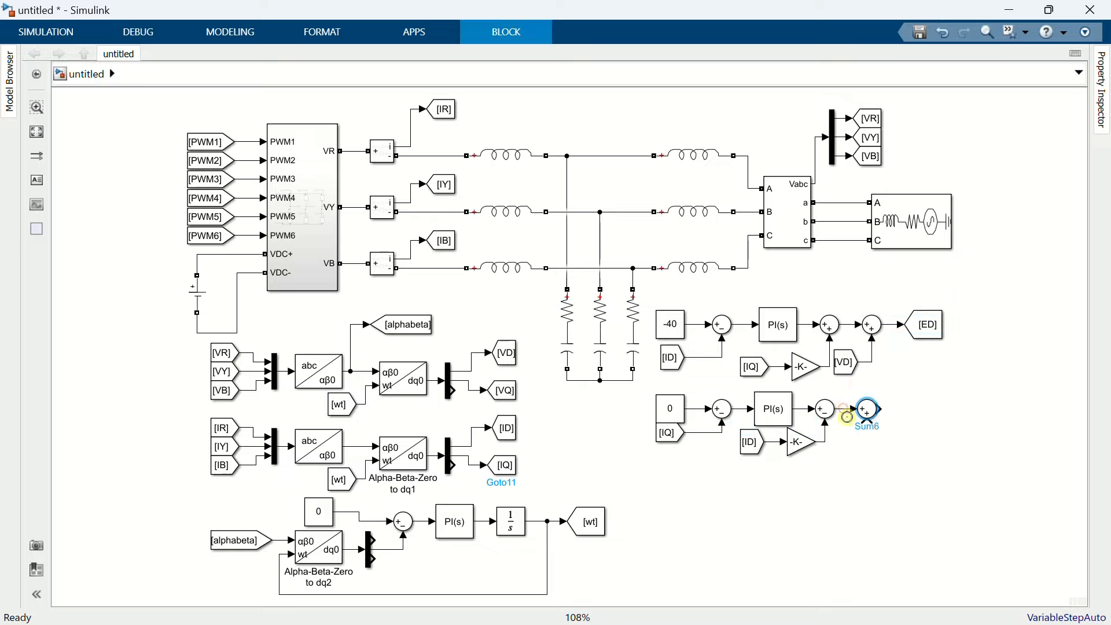
pyautogui.click(853, 465)
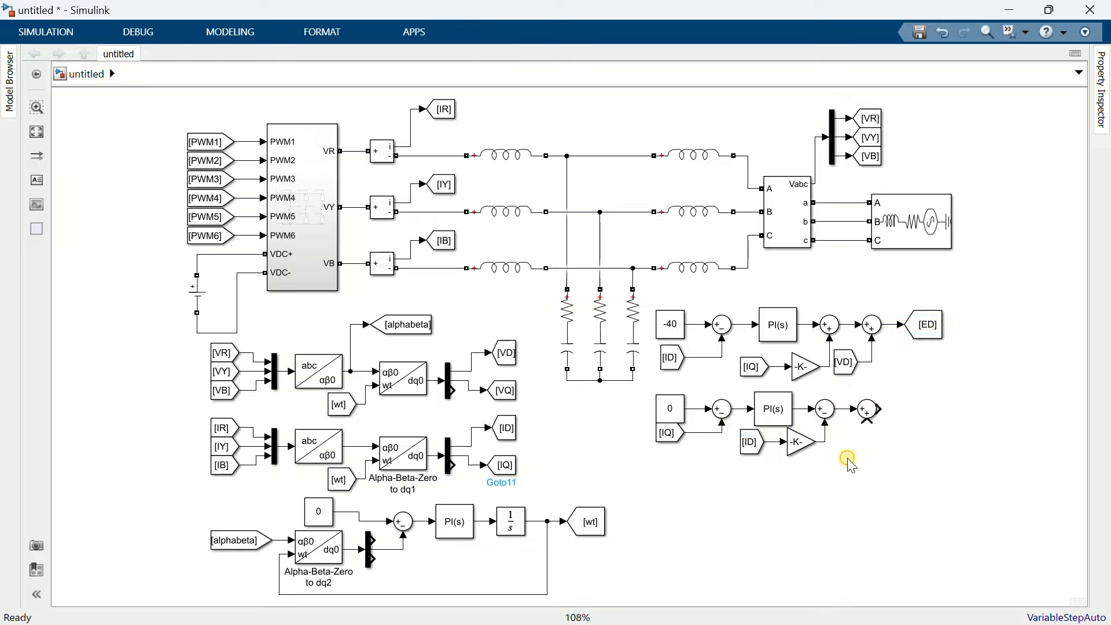
pyautogui.click(499, 397)
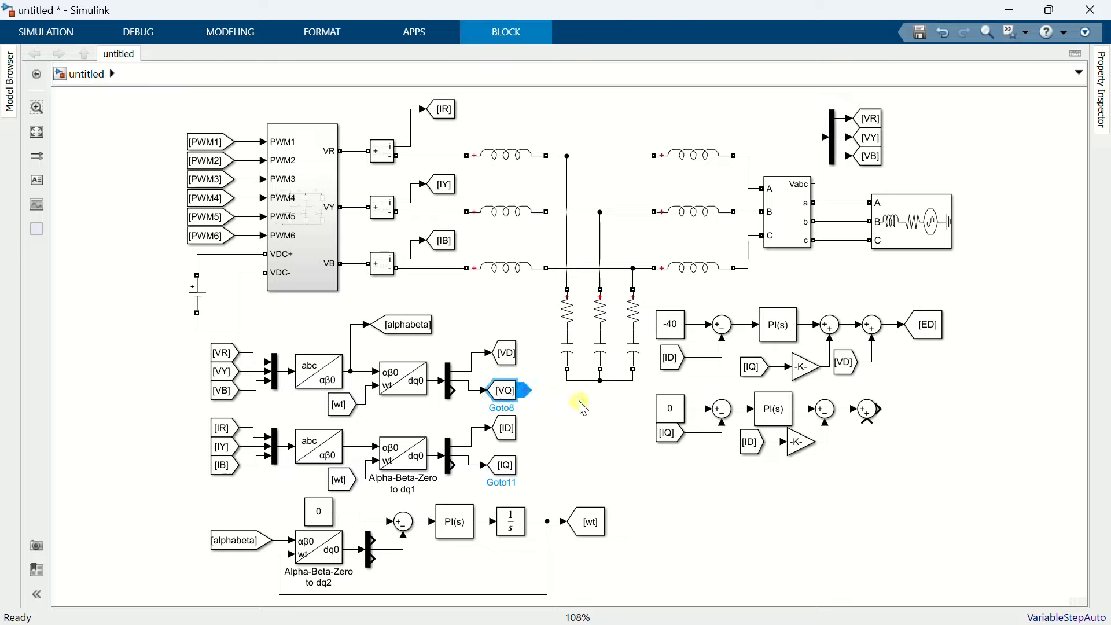
pyautogui.hotkey('ctrl', 'c')
pyautogui.hotkey('ctrl', 'v')
pyautogui.moveTo(833, 452)
pyautogui.mouseDown()
pyautogui.moveTo(867, 418)
pyautogui.moveTo(927, 420)
pyautogui.moveTo(894, 412)
pyautogui.moveTo(918, 416)
pyautogui.moveTo(910, 407)
pyautogui.mouseUp()
# - Copy the ED Goto block to the output of the q-axis chain's last Sum block and set the copy's tag to EQ
pyautogui.click(924, 326)
pyautogui.hotkey('ctrl', 'c')
pyautogui.hotkey('ctrl', 'v')
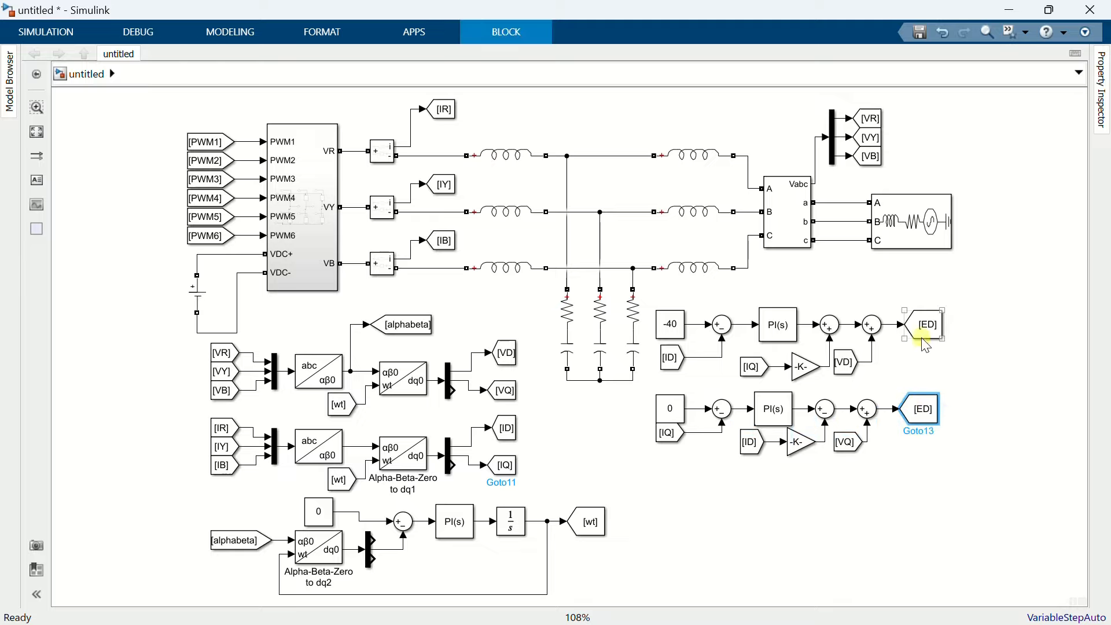
pyautogui.moveTo(925, 342); pyautogui.dragTo(916, 341)
pyautogui.click(919, 416)
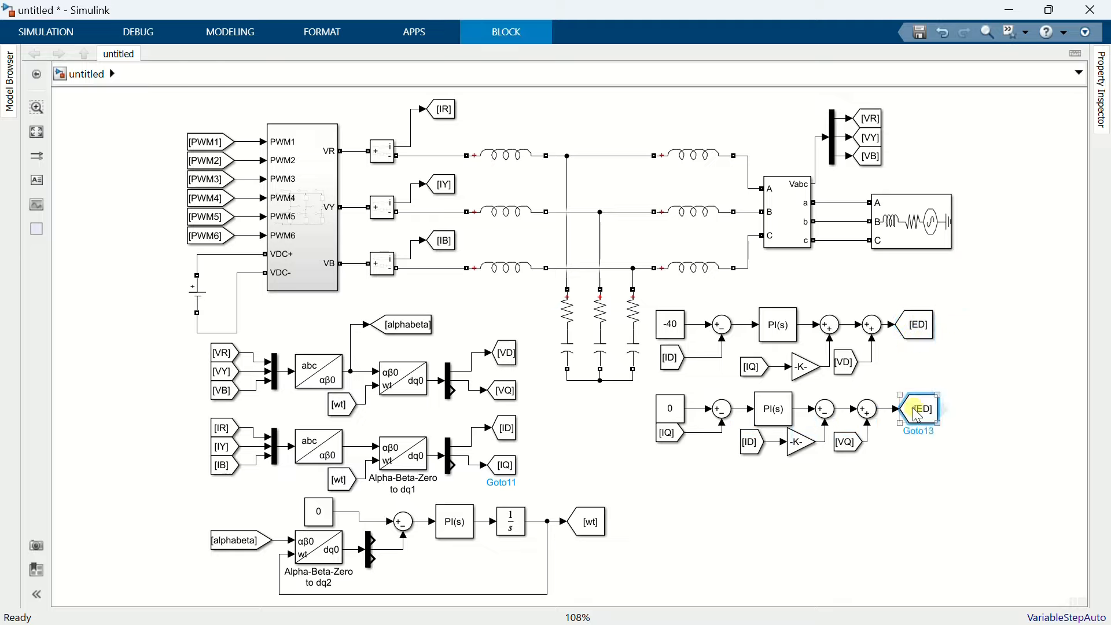
pyautogui.moveTo(920, 416); pyautogui.dragTo(908, 419)
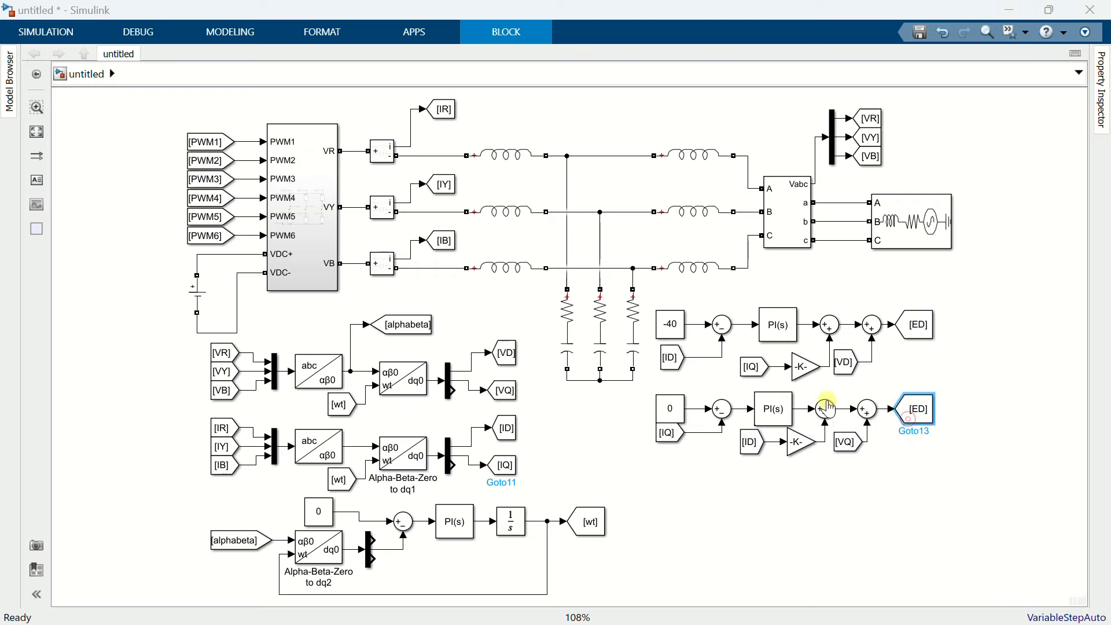
pyautogui.press('BackSpace')
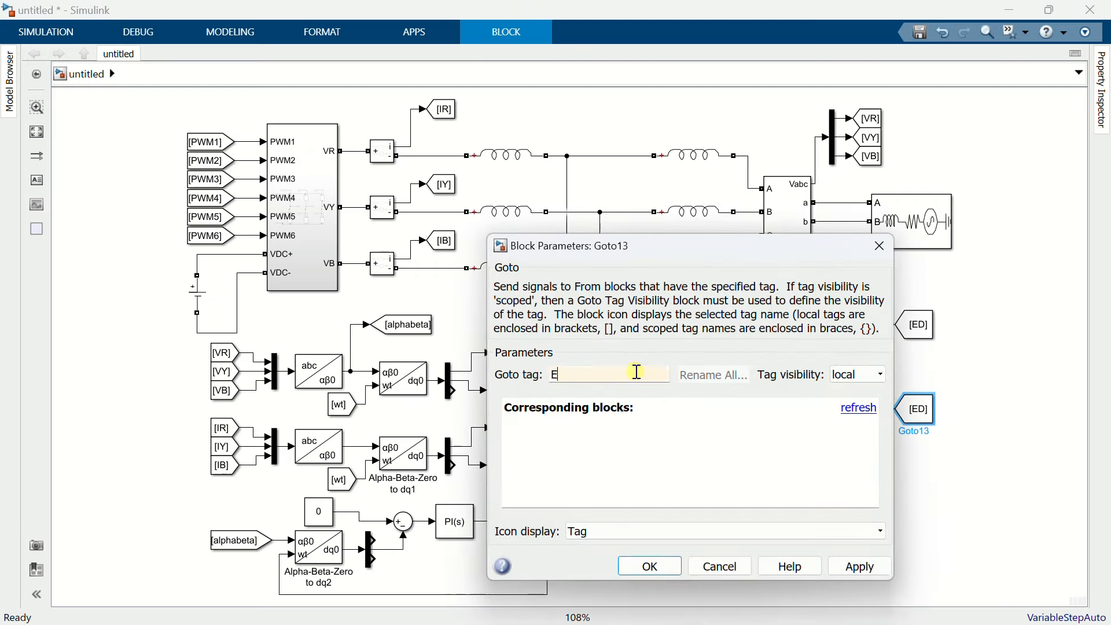
pyautogui.click(650, 565)
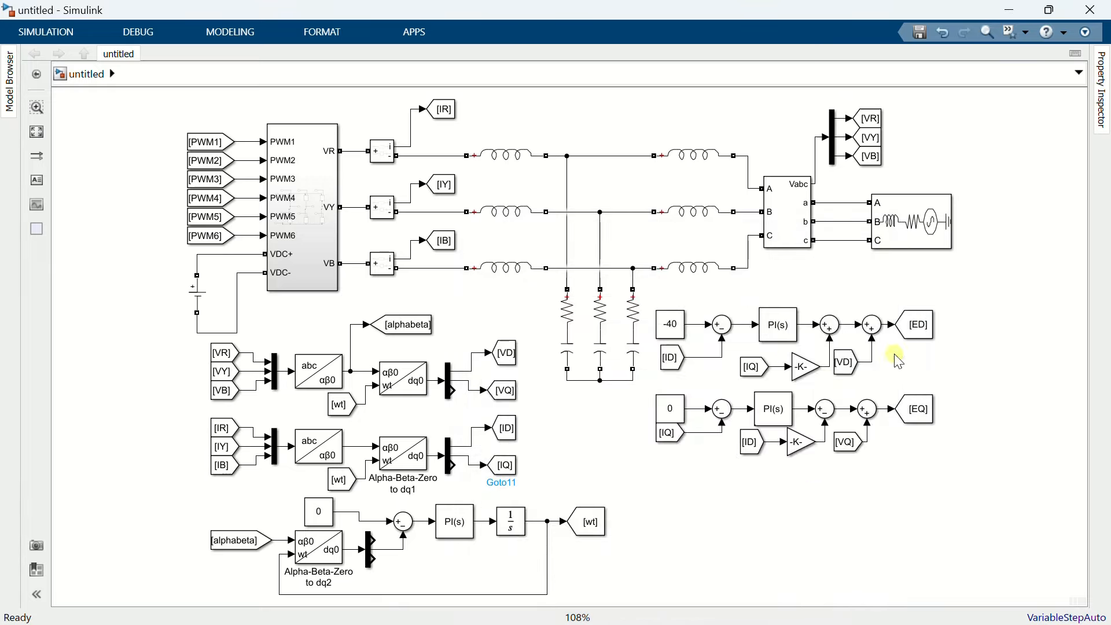
# - Create From blocks for the ED and EQ signals and stack them below the q-axis controller
pyautogui.click(917, 330)
pyautogui.moveTo(943, 329); pyautogui.dragTo(644, 489)
pyautogui.click(915, 412)
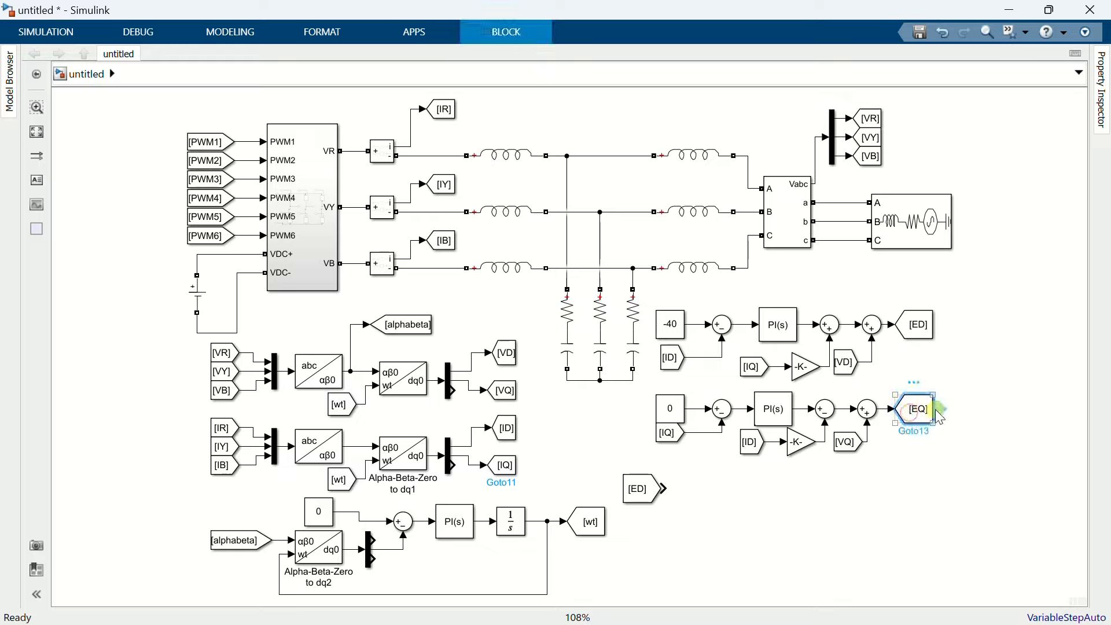
pyautogui.moveTo(935, 409); pyautogui.dragTo(644, 477)
pyautogui.click(647, 490)
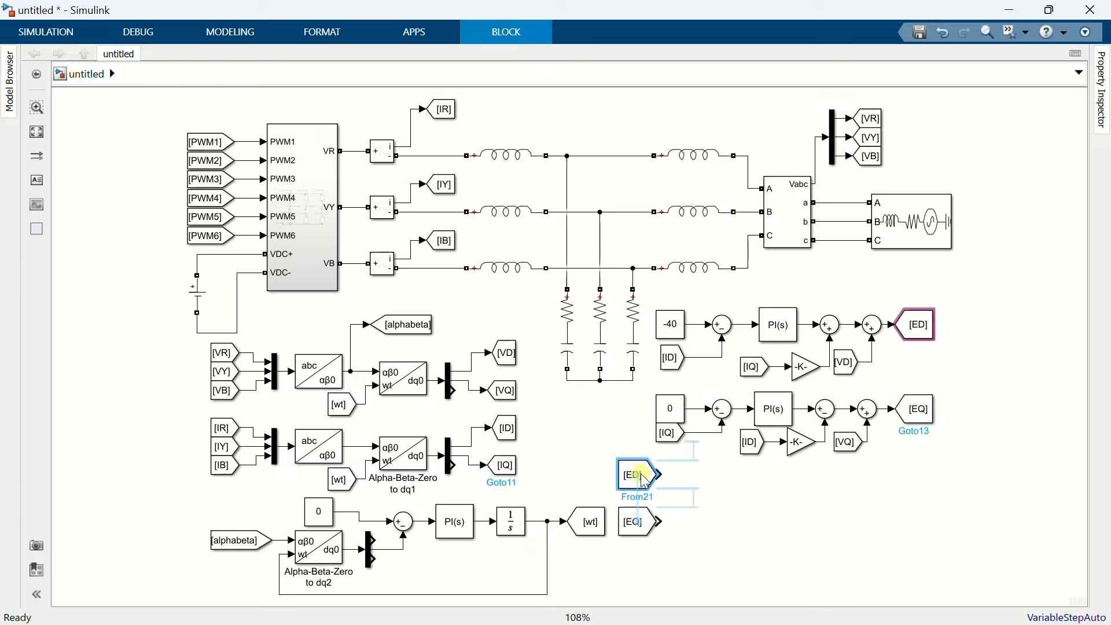
pyautogui.click(643, 526)
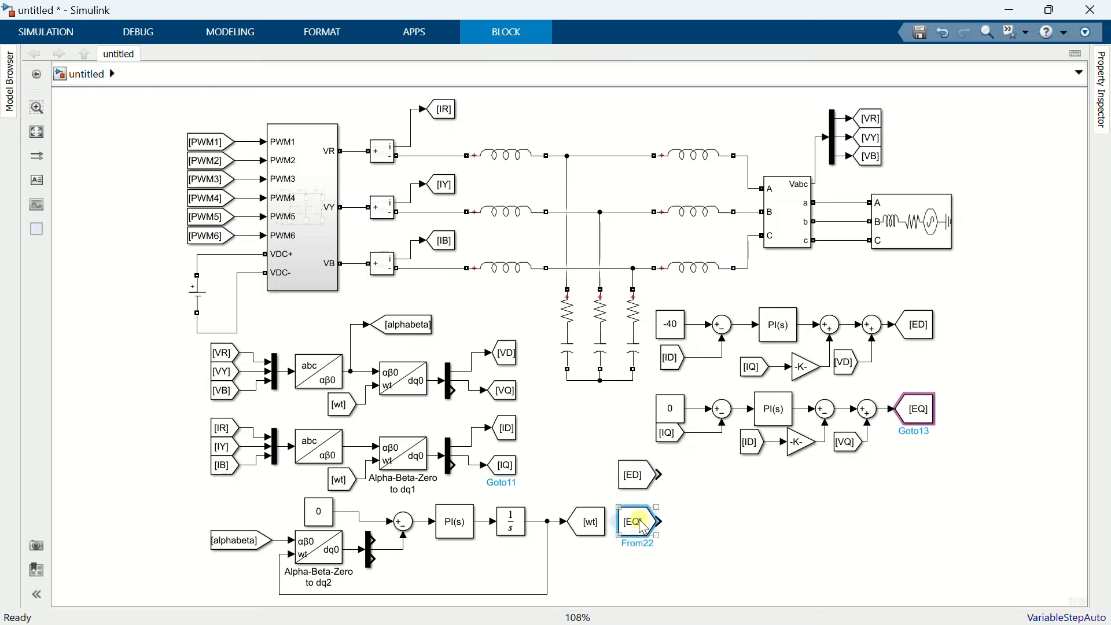
# - Add a Mux block beside the ED and EQ From blocks
pyautogui.click(696, 518)
pyautogui.write('mux')
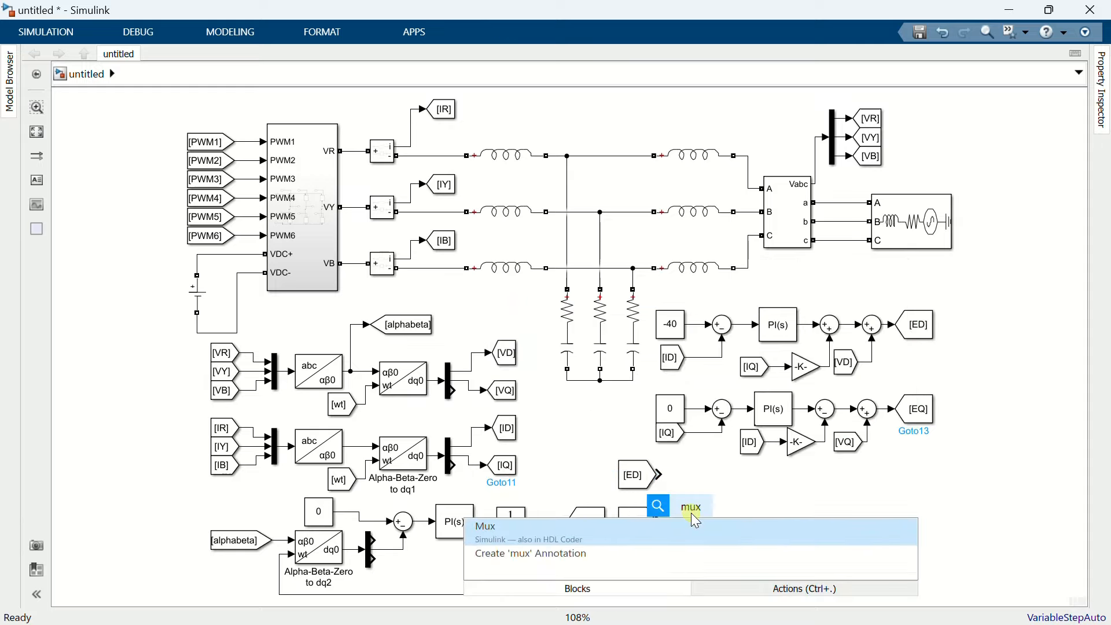
pyautogui.press('Return')
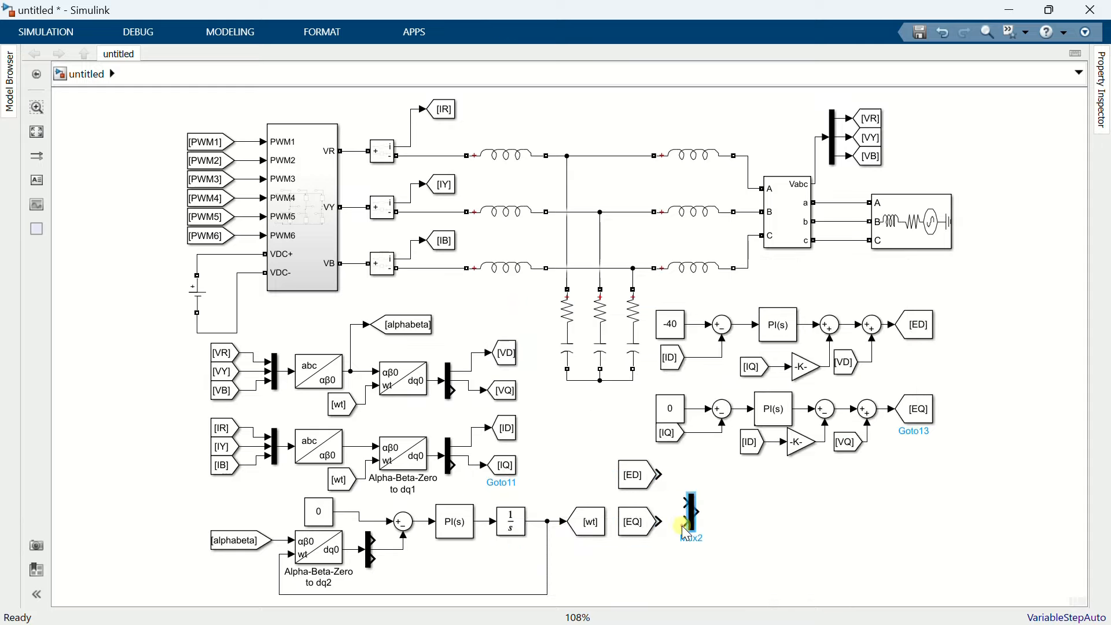
pyautogui.click(695, 499)
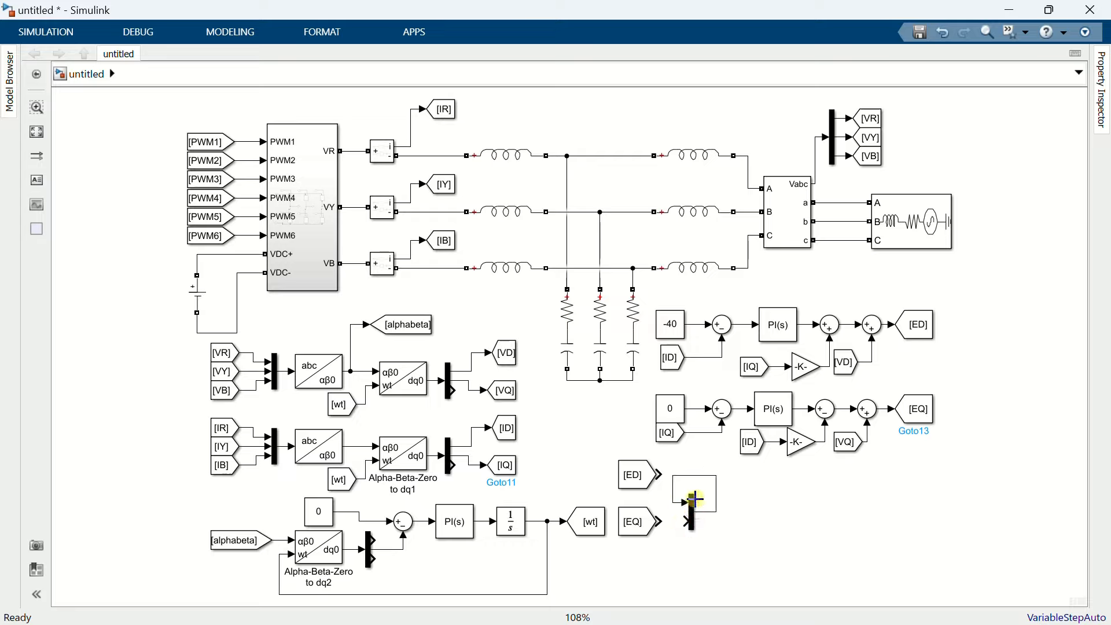
pyautogui.hotkey('ctrl', 'z')
pyautogui.moveTo(694, 517); pyautogui.dragTo(702, 498)
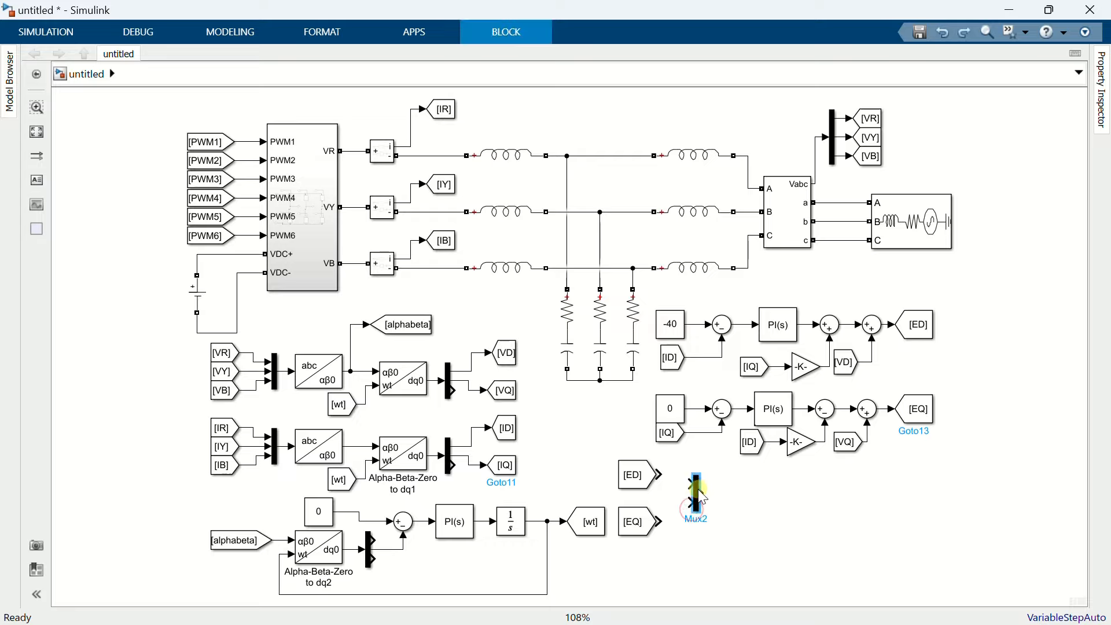
# - Set the new Mux block's number of inputs to 3
pyautogui.doubleClick(698, 495)
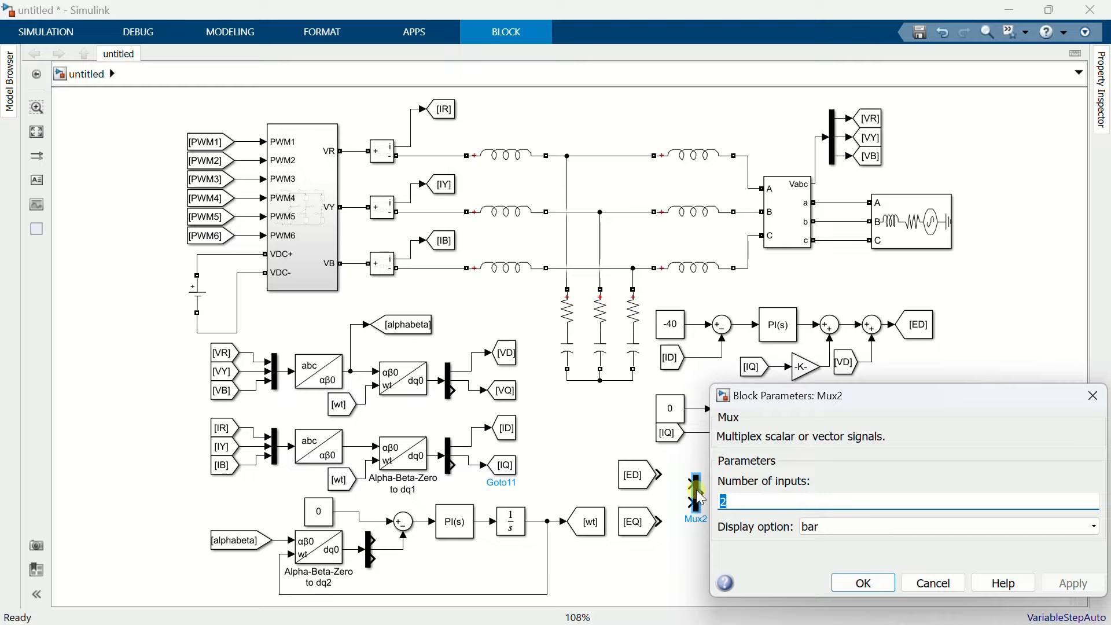
pyautogui.write('3')
pyautogui.click(862, 583)
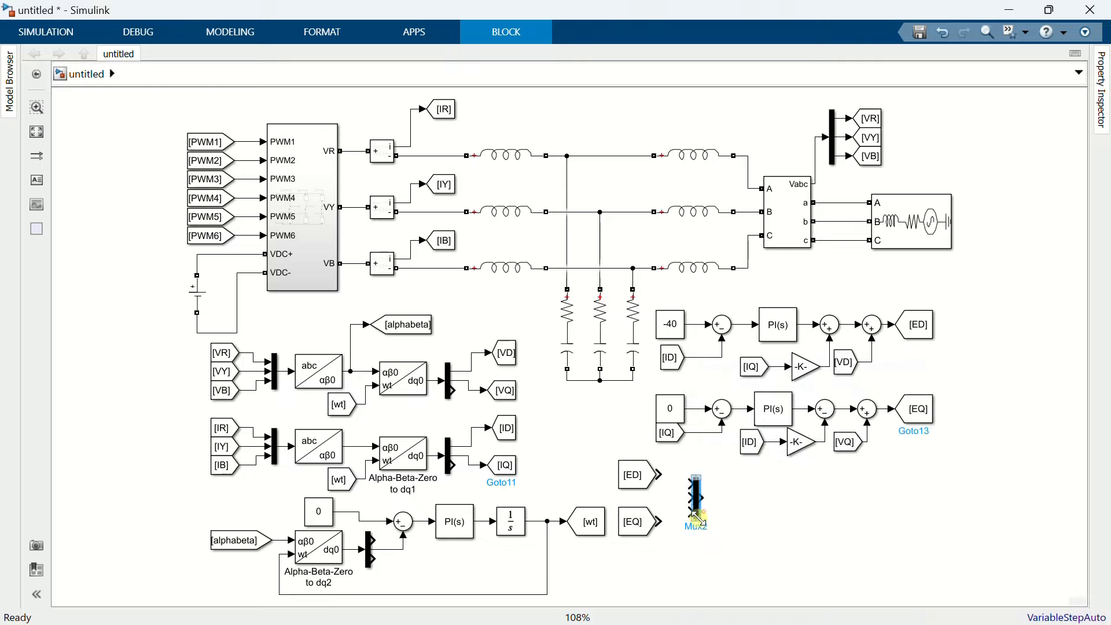
# - Make the Mux block taller and connect the ED From block to its first input
pyautogui.moveTo(698, 517); pyautogui.dragTo(699, 538)
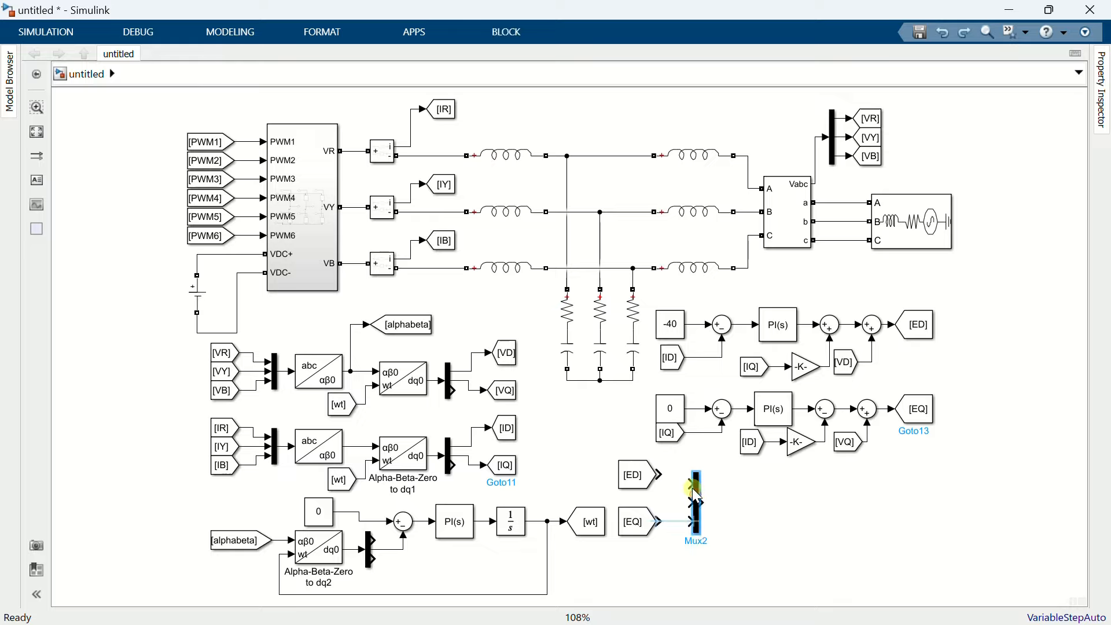
pyautogui.moveTo(693, 488); pyautogui.dragTo(661, 475)
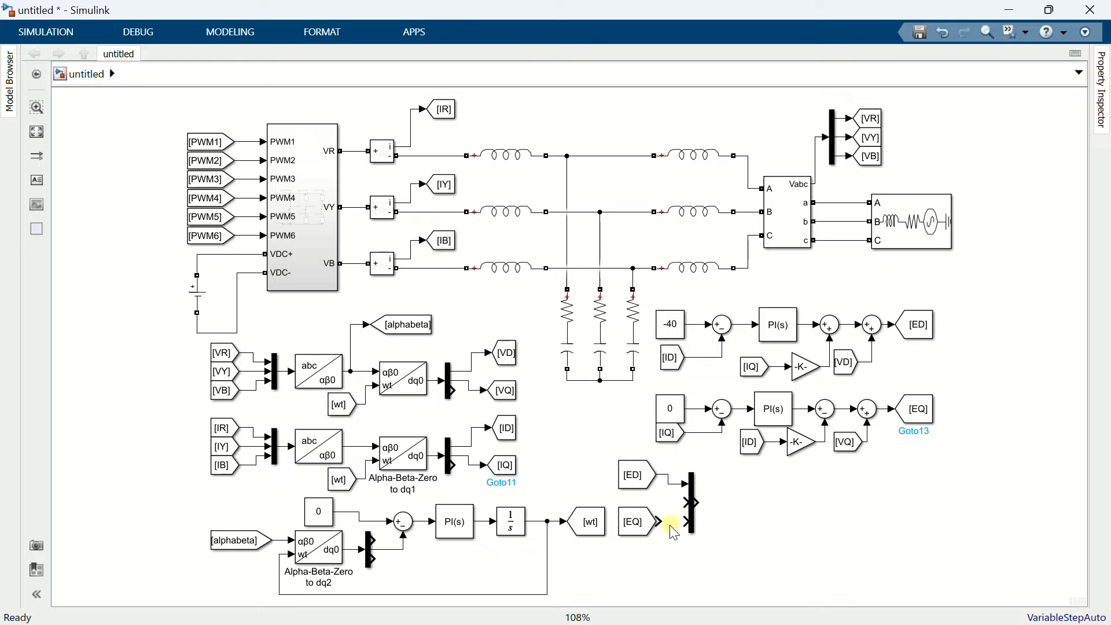
# - Connect the EQ From block to the Mux's second input and add a dq0 to abc block on the Mux output
pyautogui.moveTo(668, 519); pyautogui.dragTo(689, 502)
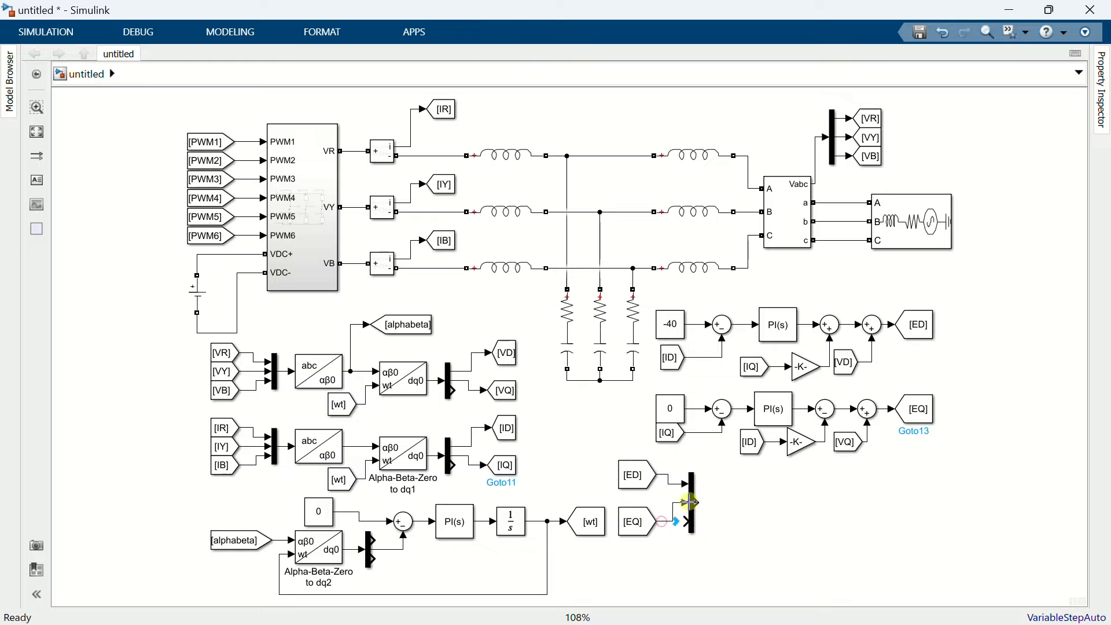
pyautogui.doubleClick(732, 509)
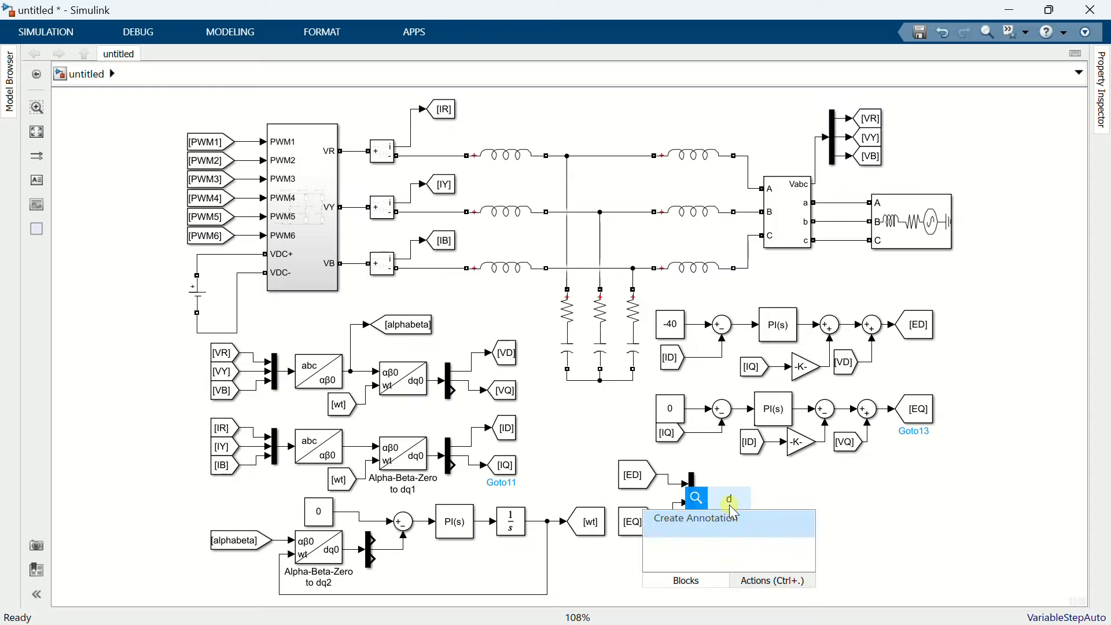
pyautogui.write('dq0')
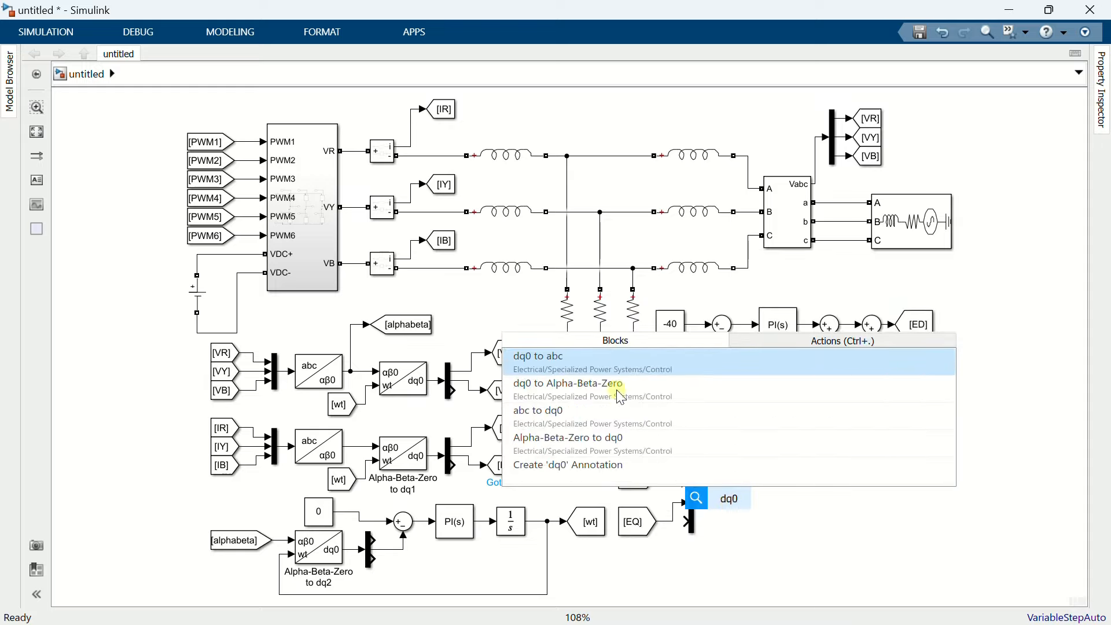
pyautogui.press('Return')
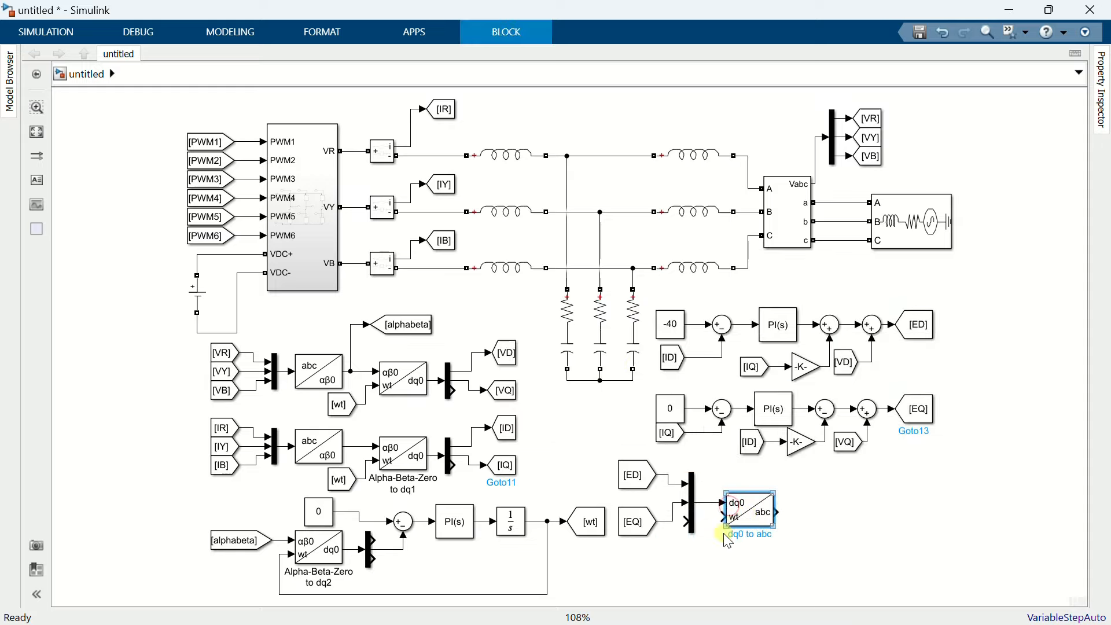
# - Duplicate a wt From block and connect the copy to the wt input of the dq0 to abc block
pyautogui.click(342, 491)
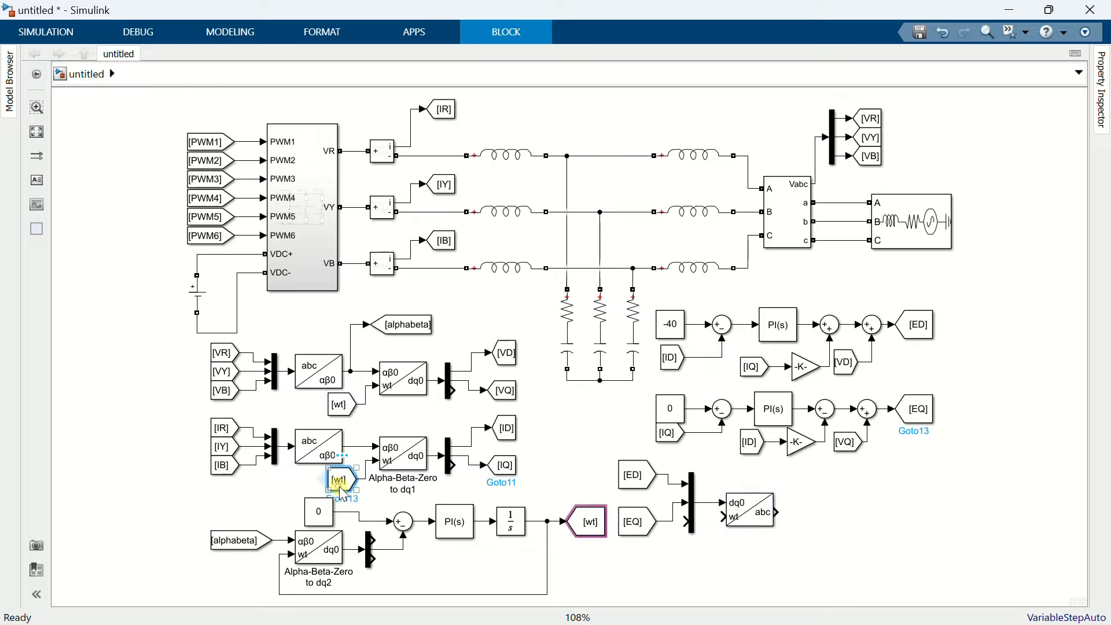
pyautogui.moveTo(343, 491); pyautogui.dragTo(697, 552)
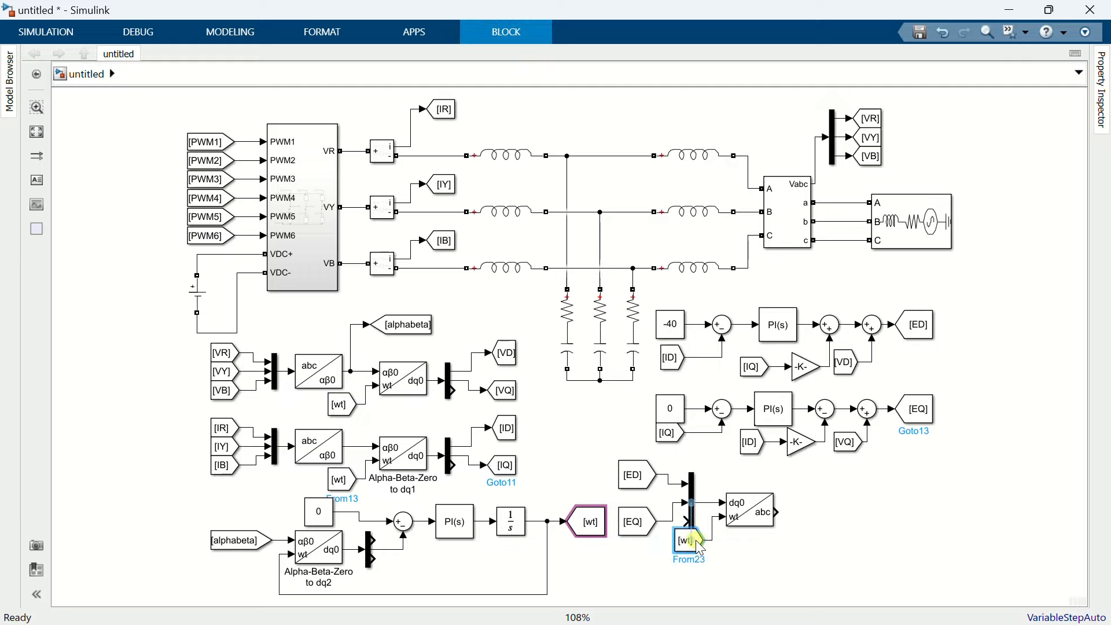
pyautogui.click(769, 547)
# - Add a Demux block and connect it to the output of the dq0 to abc block
pyautogui.doubleClick(814, 521)
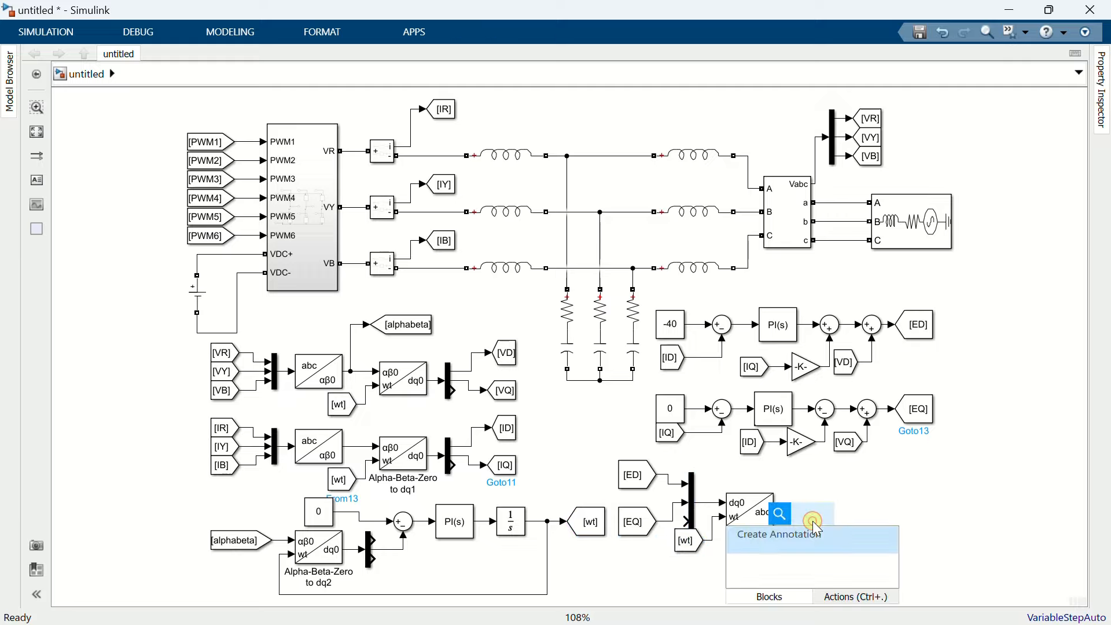
pyautogui.write('demu')
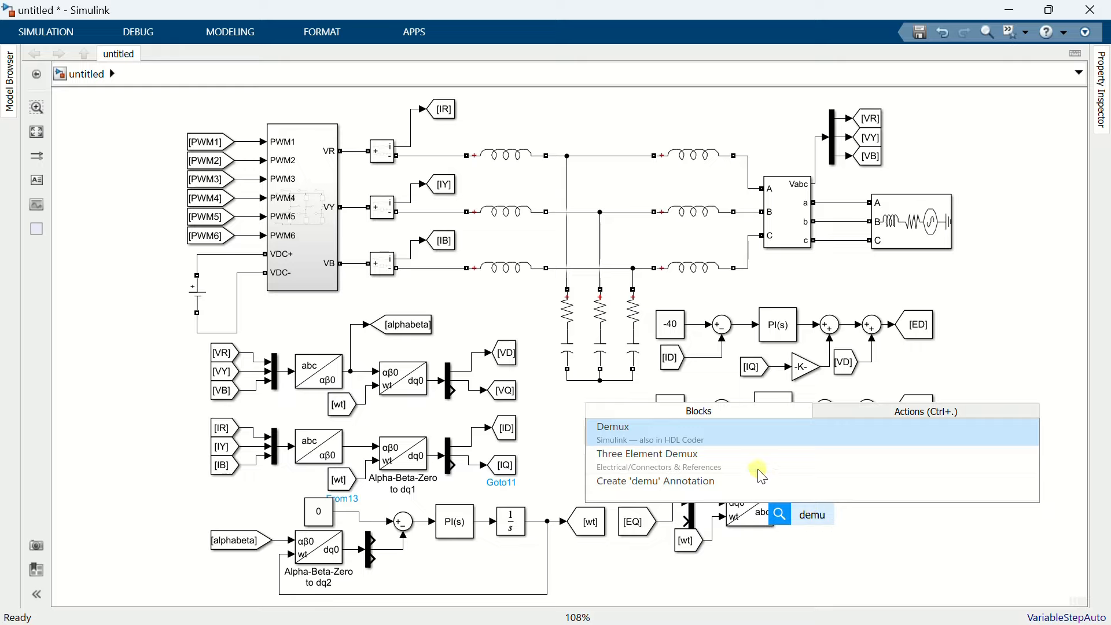
pyautogui.click(746, 441)
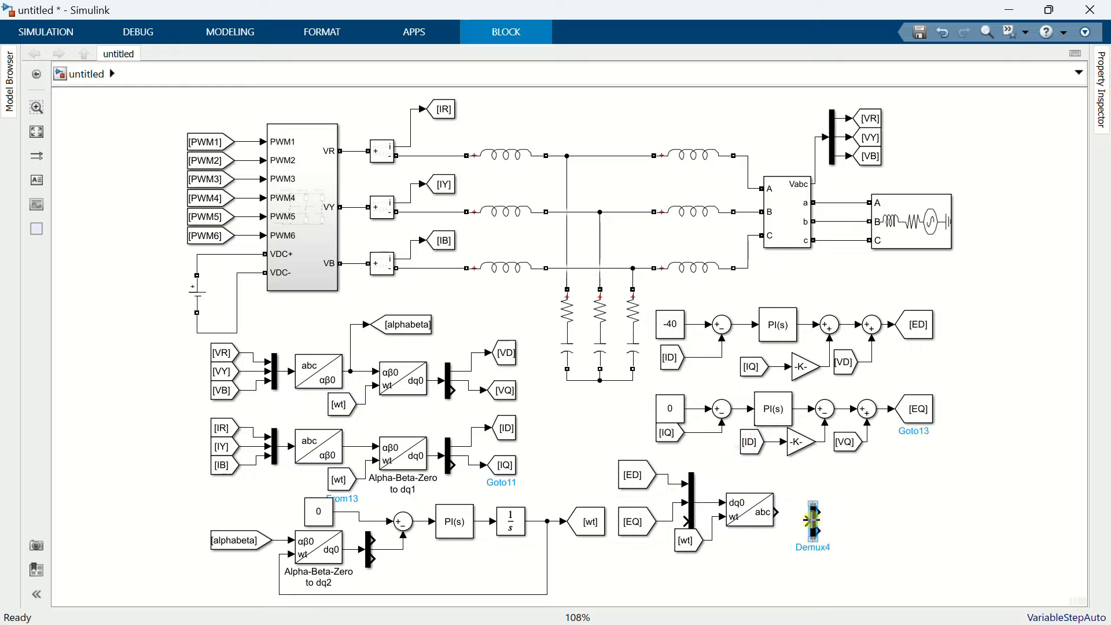
pyautogui.moveTo(812, 520)
pyautogui.mouseDown()
pyautogui.moveTo(806, 509)
pyautogui.moveTo(817, 526)
pyautogui.moveTo(805, 528)
pyautogui.moveTo(794, 510)
pyautogui.mouseUp()
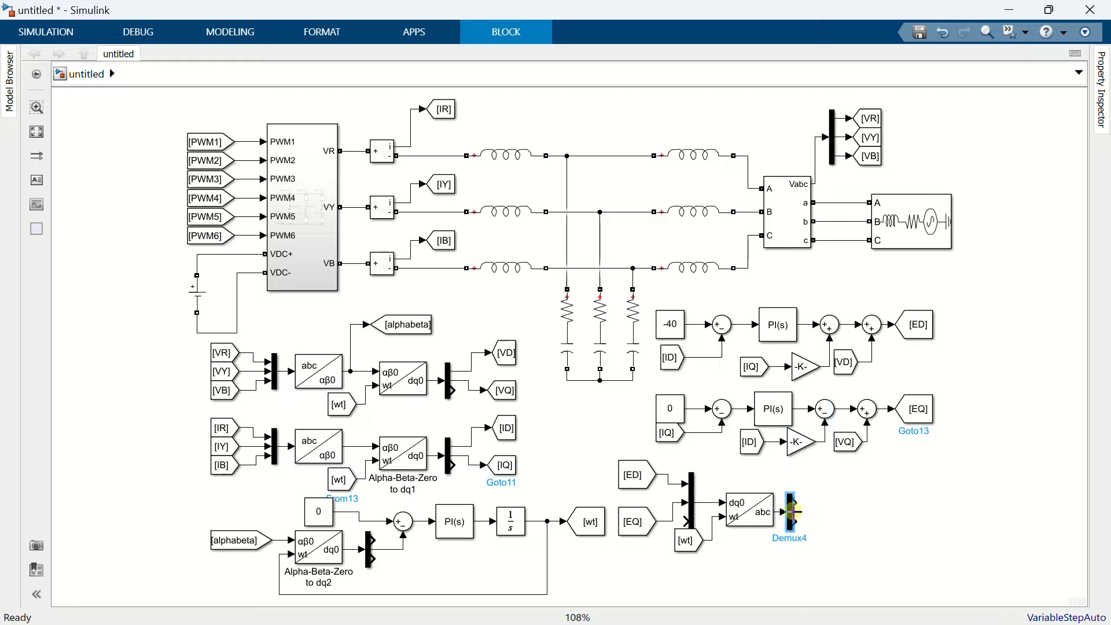
# - Set the new Demux block's number of outputs to 3 and make the block taller
pyautogui.doubleClick(792, 512)
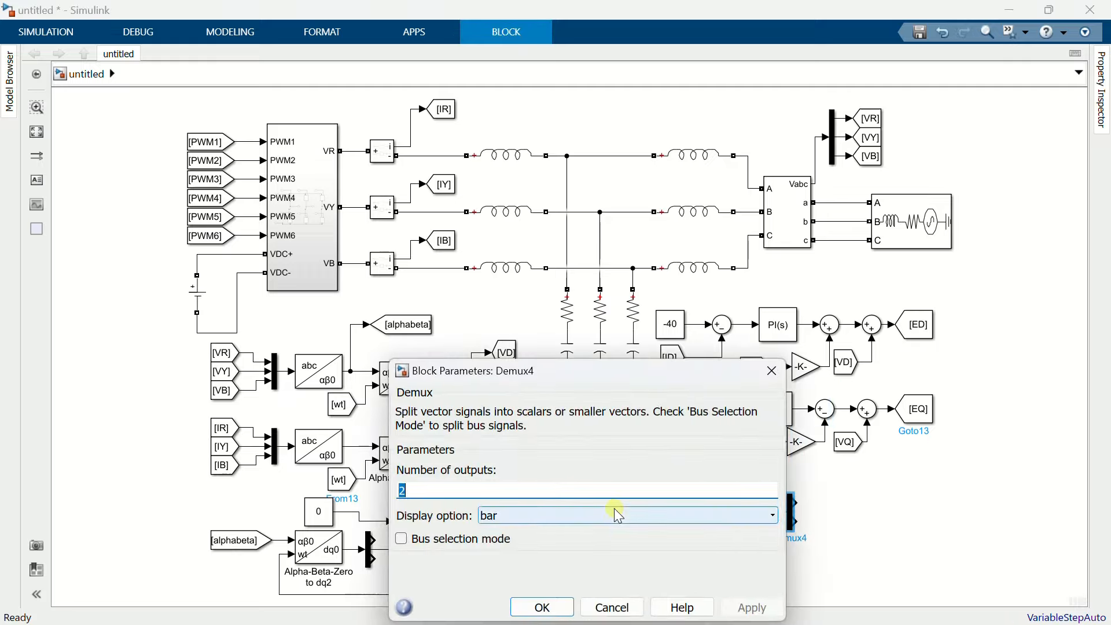
pyautogui.write('3')
pyautogui.click(542, 607)
pyautogui.click(821, 540)
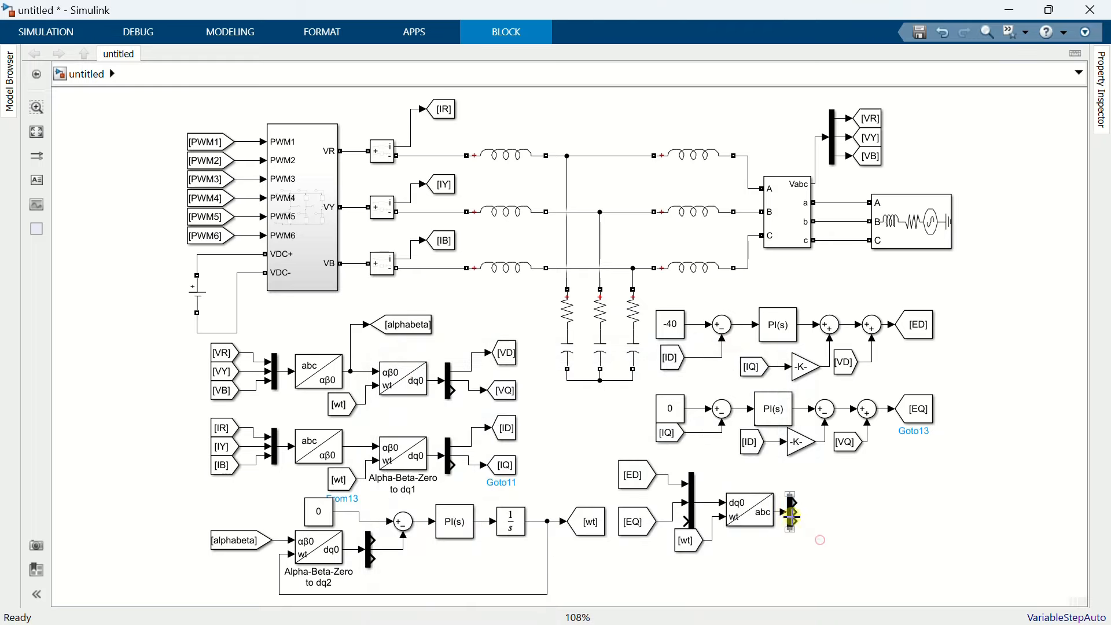
pyautogui.moveTo(793, 524); pyautogui.dragTo(794, 542)
# - Add a Gain block and connect it to the first output of the new Demux
pyautogui.click(821, 521)
pyautogui.write('gain')
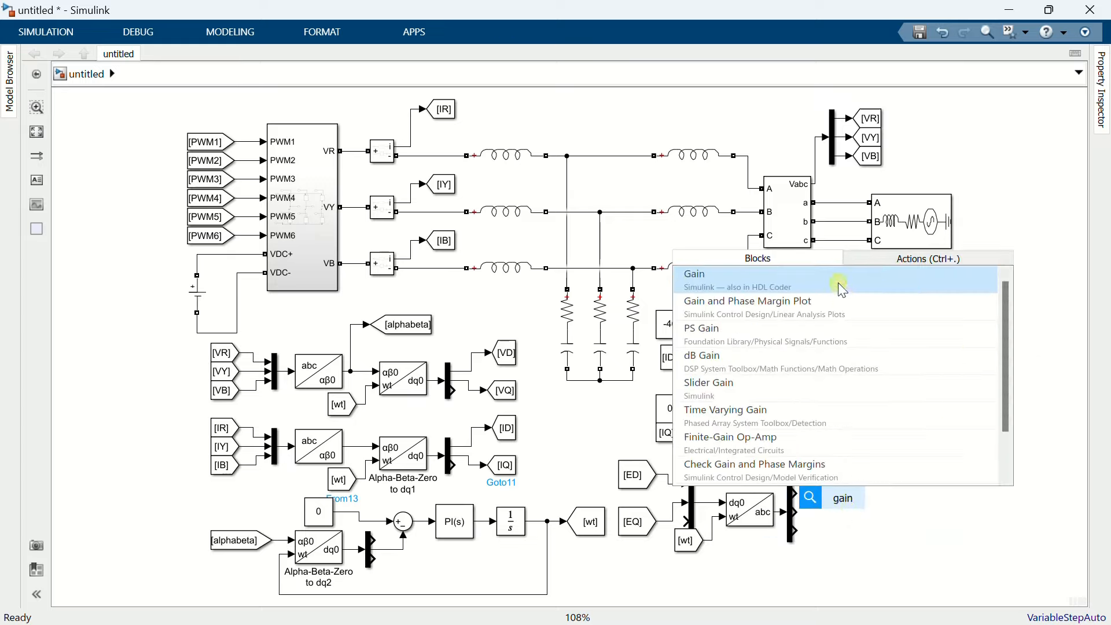
pyautogui.click(843, 290)
pyautogui.moveTo(835, 502); pyautogui.dragTo(831, 479)
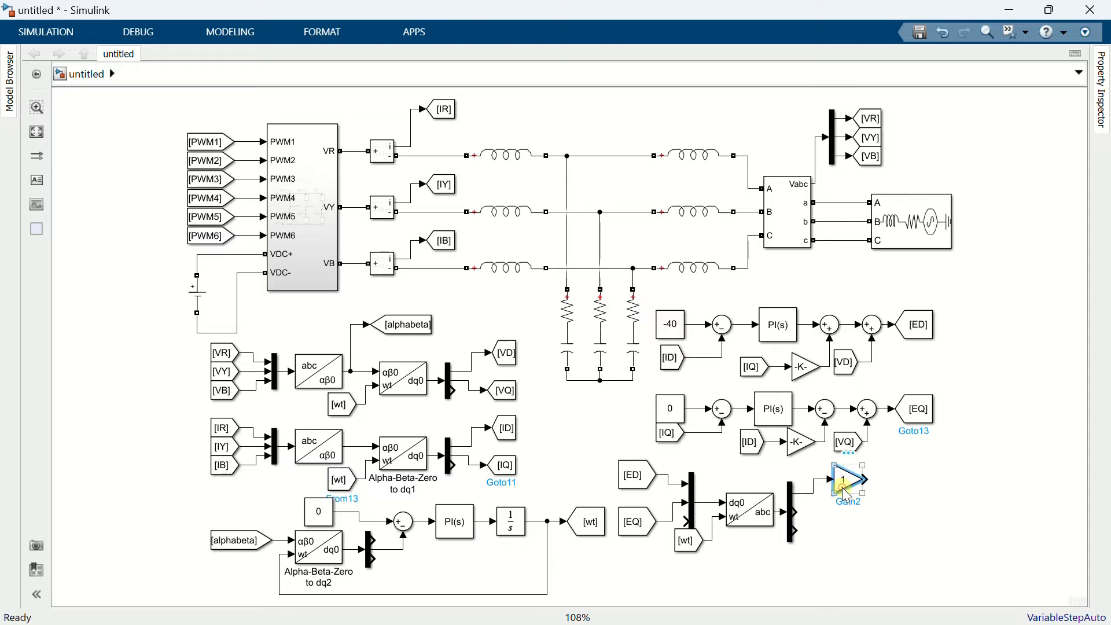
# - Set the new Gain block's gain to 2/800
pyautogui.doubleClick(844, 491)
pyautogui.write('2')
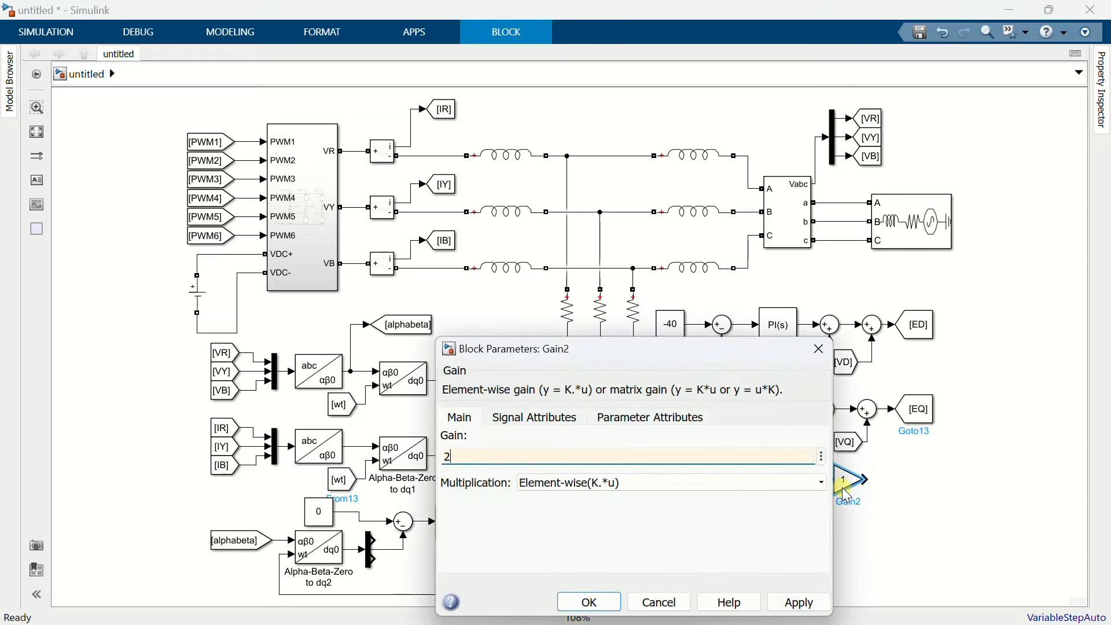
pyautogui.write('/800')
pyautogui.click(605, 605)
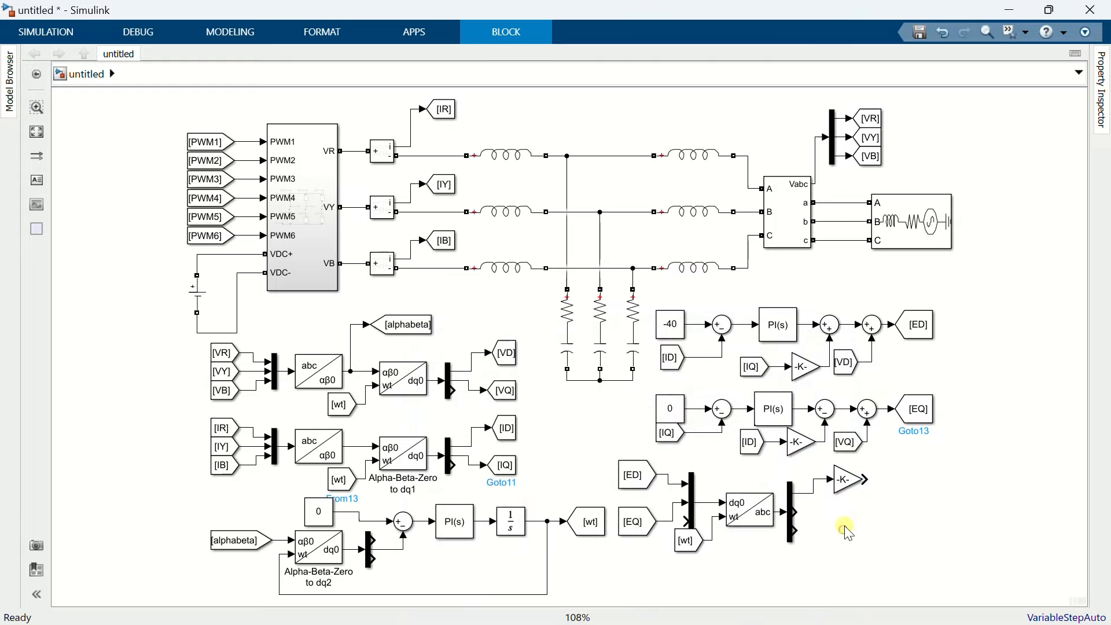
# - Duplicate the 2/800 Gain block twice and connect the copies to the Demux's second and third outputs
pyautogui.moveTo(846, 481); pyautogui.dragTo(850, 530)
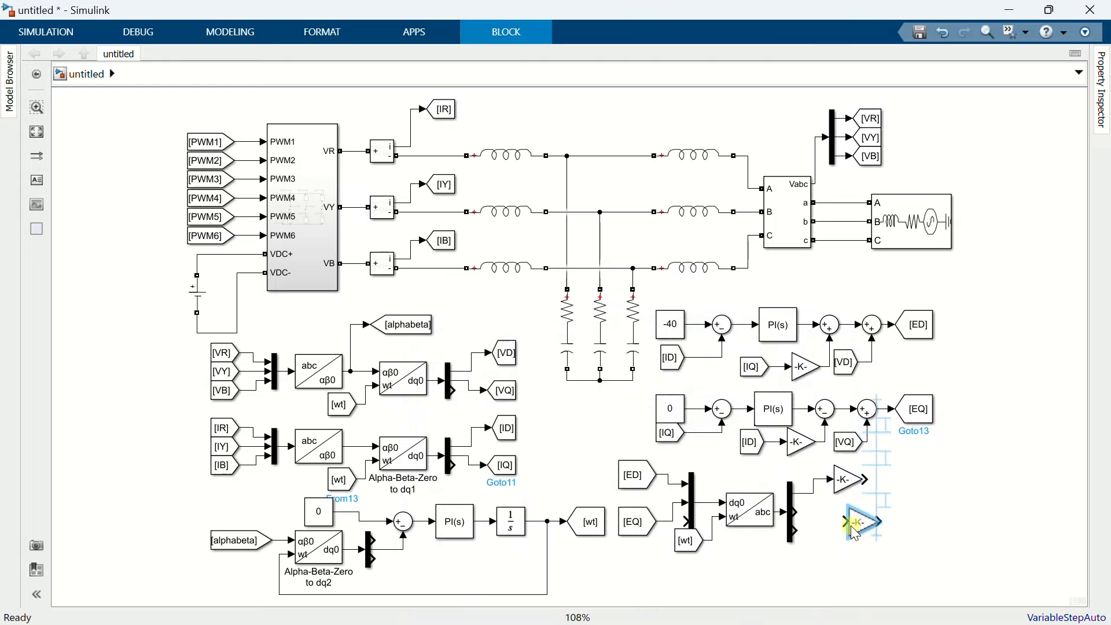
pyautogui.moveTo(847, 527); pyautogui.dragTo(849, 566)
pyautogui.moveTo(798, 532); pyautogui.dragTo(832, 565)
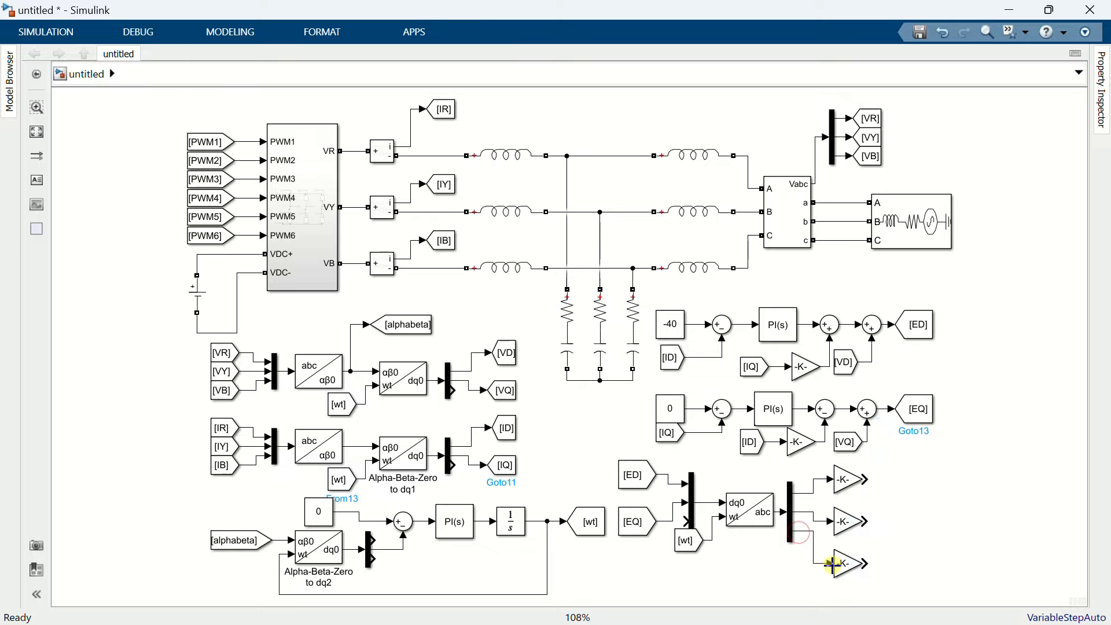
# - Add a Relational Operator block beside the three Gain blocks and set its operator to >=
pyautogui.click(940, 520)
pyautogui.write('rel')
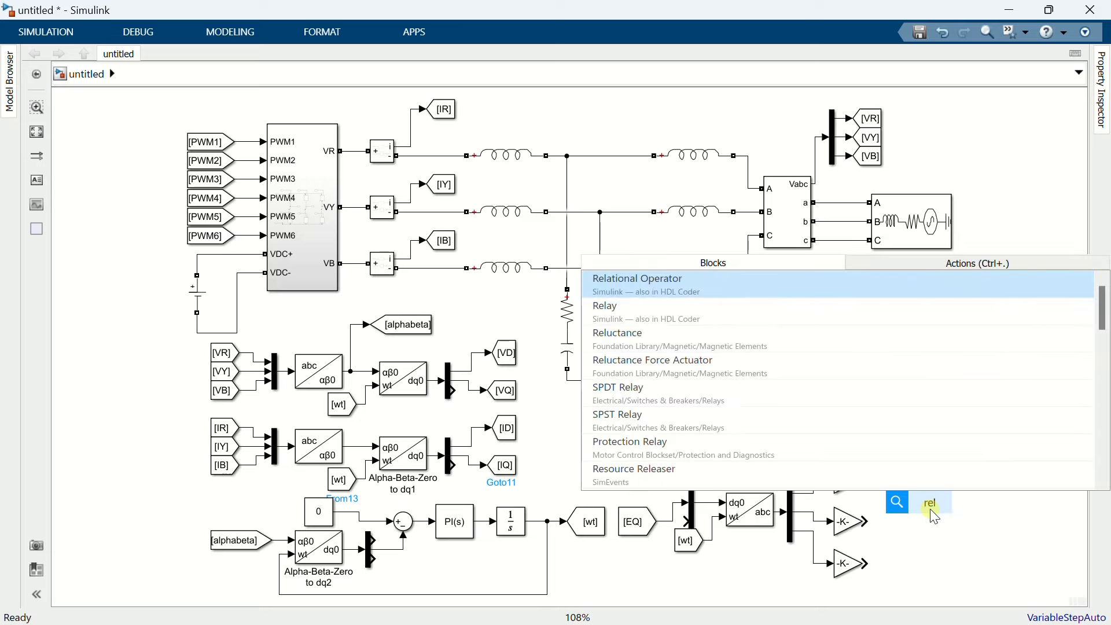
pyautogui.click(772, 288)
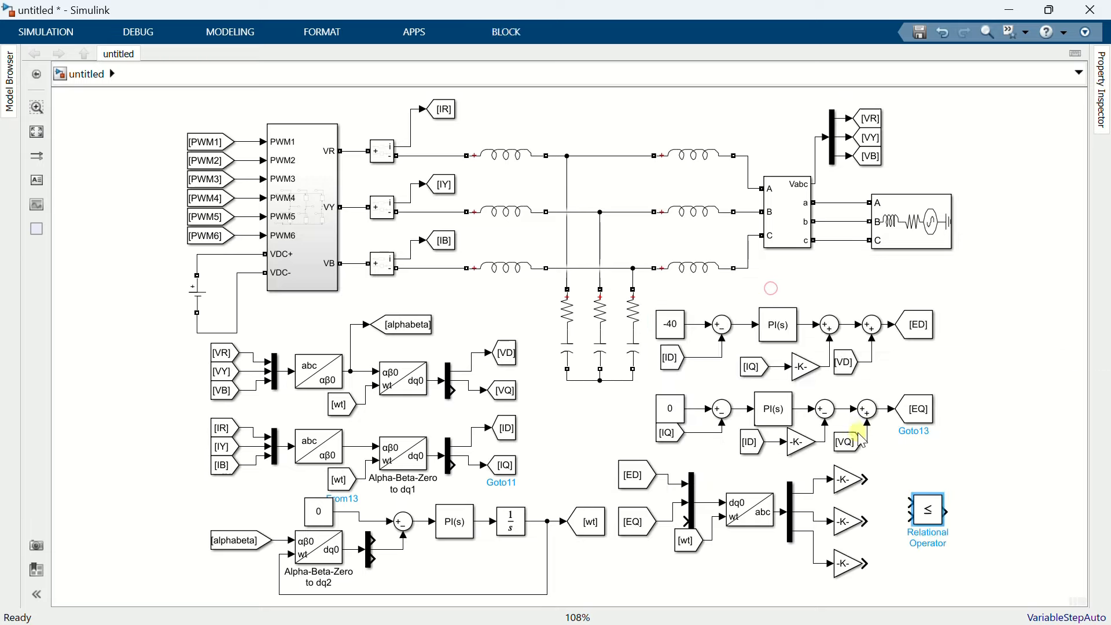
pyautogui.click(926, 509)
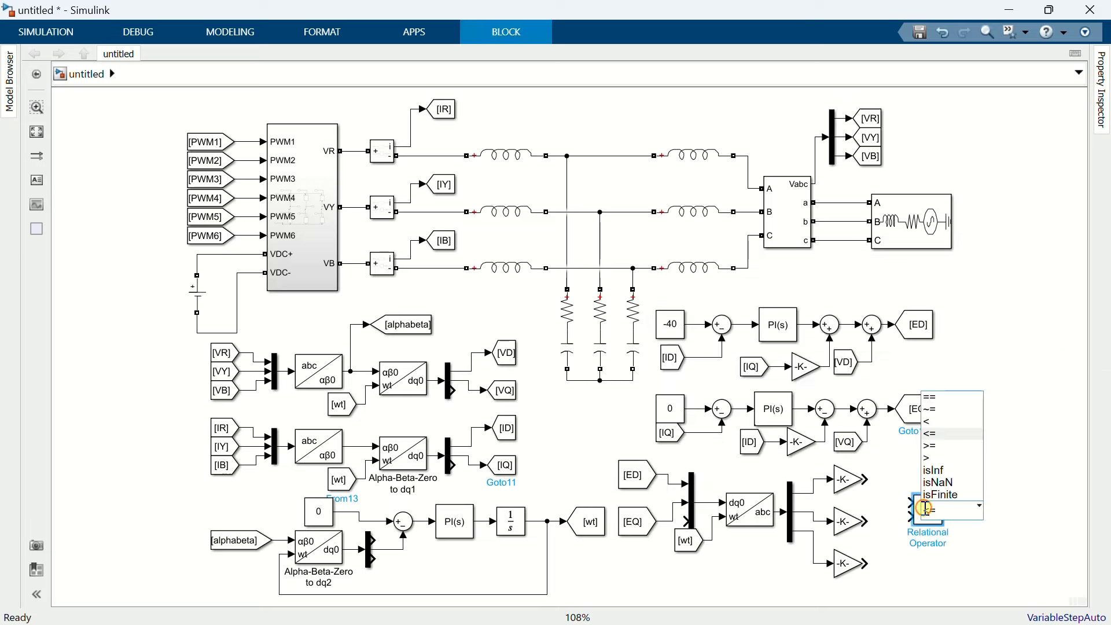
pyautogui.click(939, 449)
pyautogui.doubleClick(933, 509)
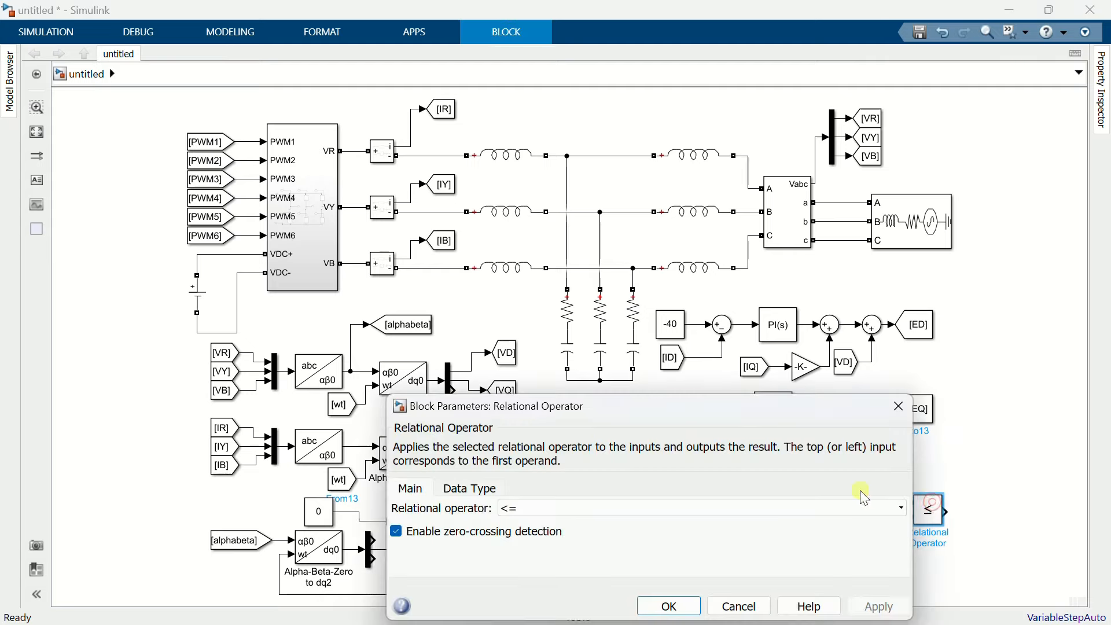
pyautogui.click(543, 508)
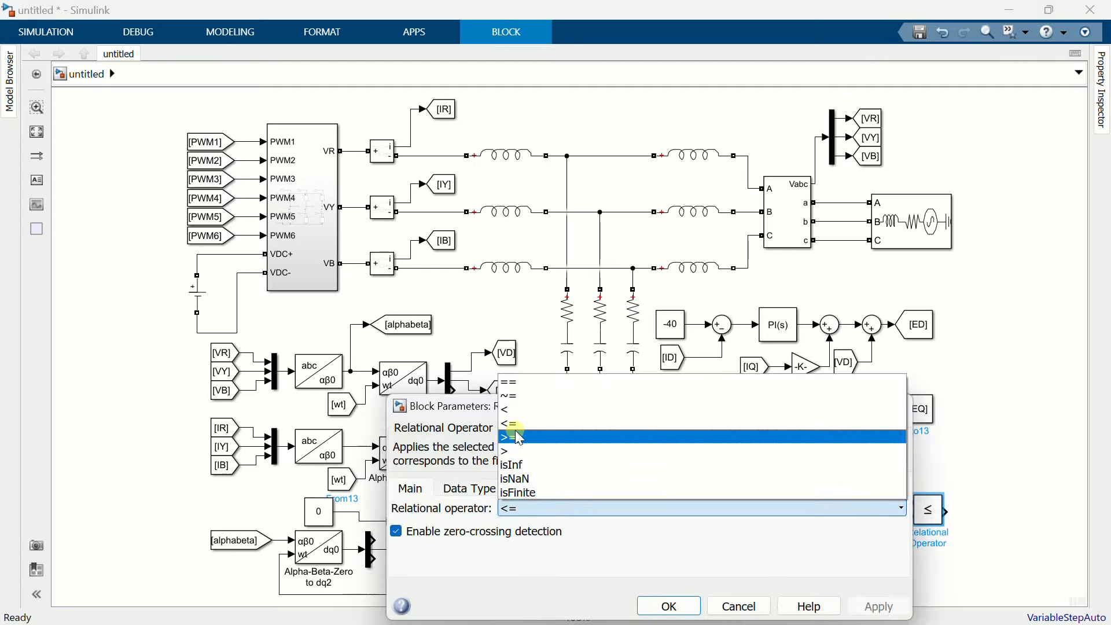
pyautogui.click(517, 432)
pyautogui.click(667, 607)
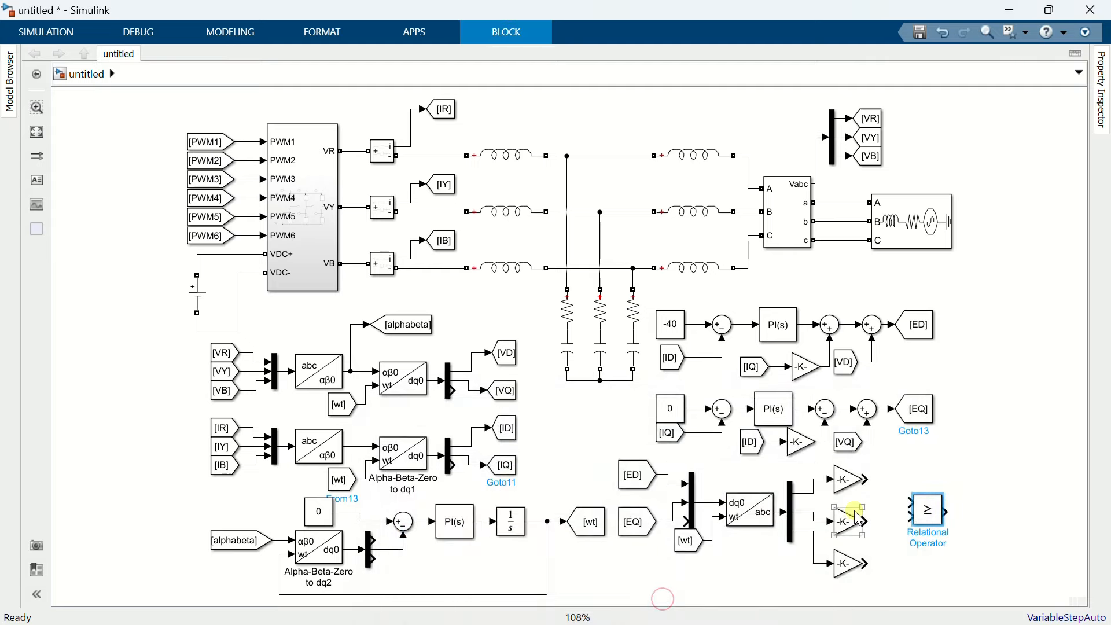
# - Duplicate the >= Relational Operator for all three phases and connect each Gain output to an operator's first input
pyautogui.moveTo(868, 479)
pyautogui.mouseDown()
pyautogui.moveTo(890, 478)
pyautogui.moveTo(909, 506)
pyautogui.moveTo(914, 571)
pyautogui.mouseUp()
pyautogui.click(881, 479)
pyautogui.click(884, 519)
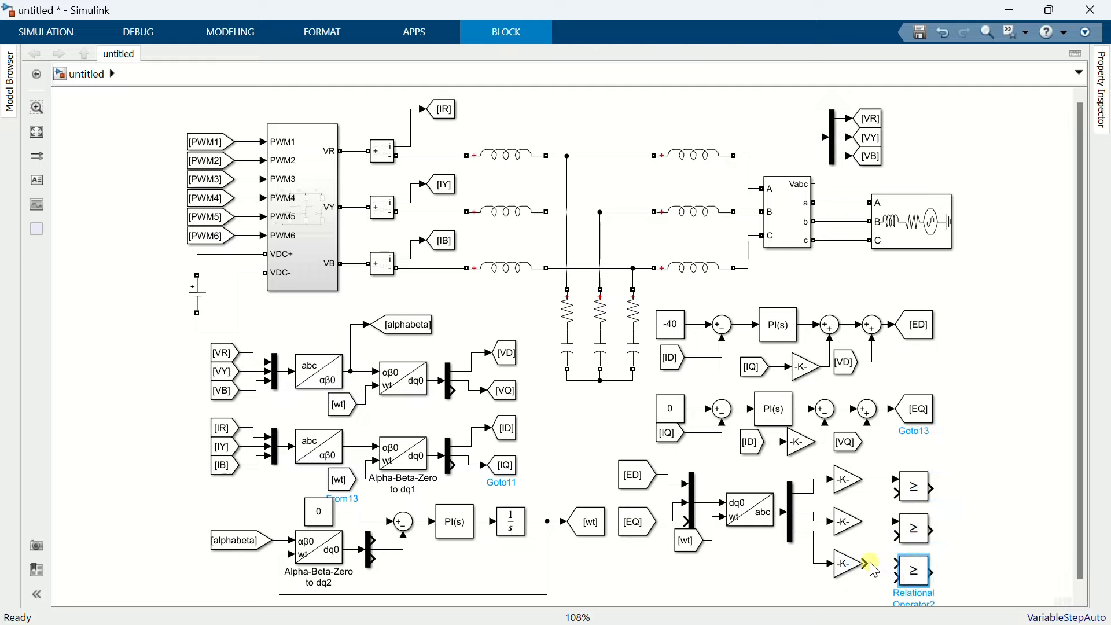
pyautogui.click(873, 564)
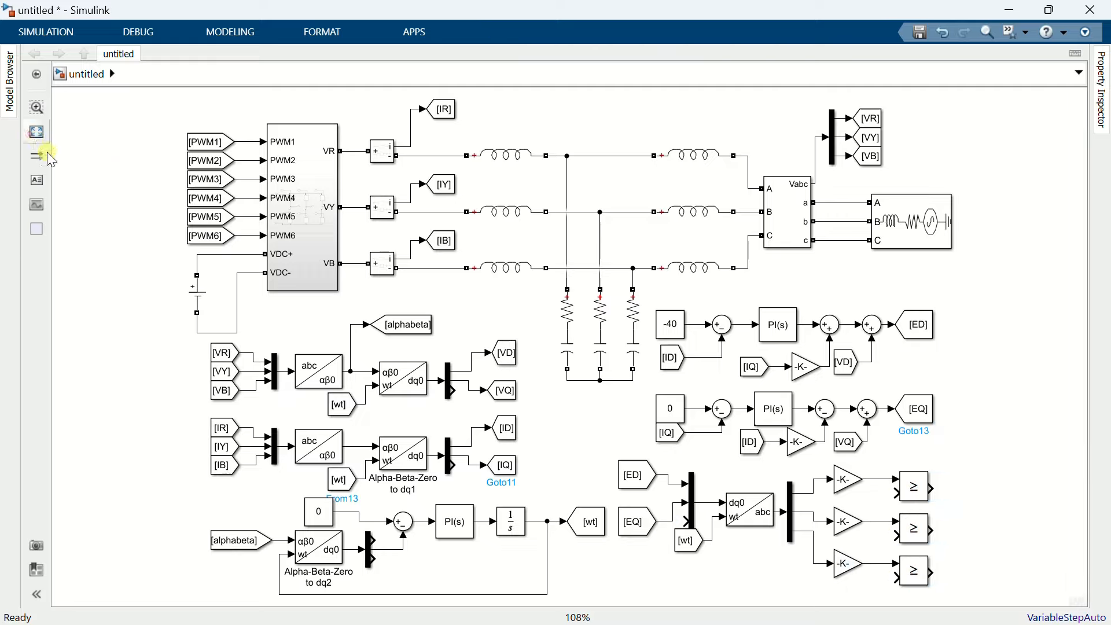
# - Add a Repeating Sequence block below the dq0 to abc block
pyautogui.click(750, 553)
pyautogui.doubleClick(785, 580)
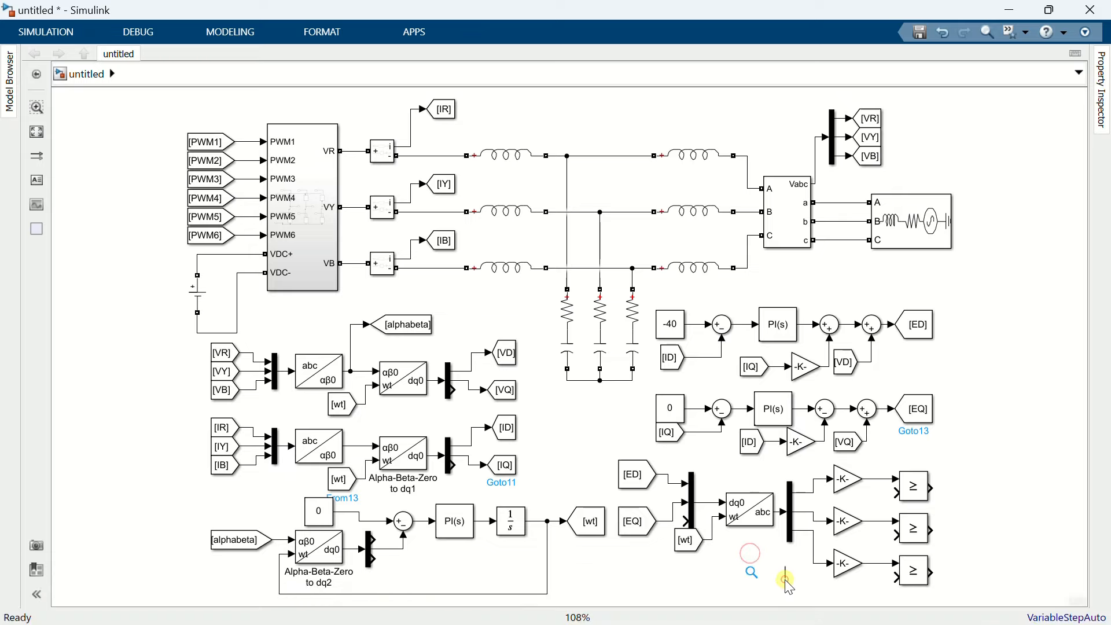
pyautogui.write('repe')
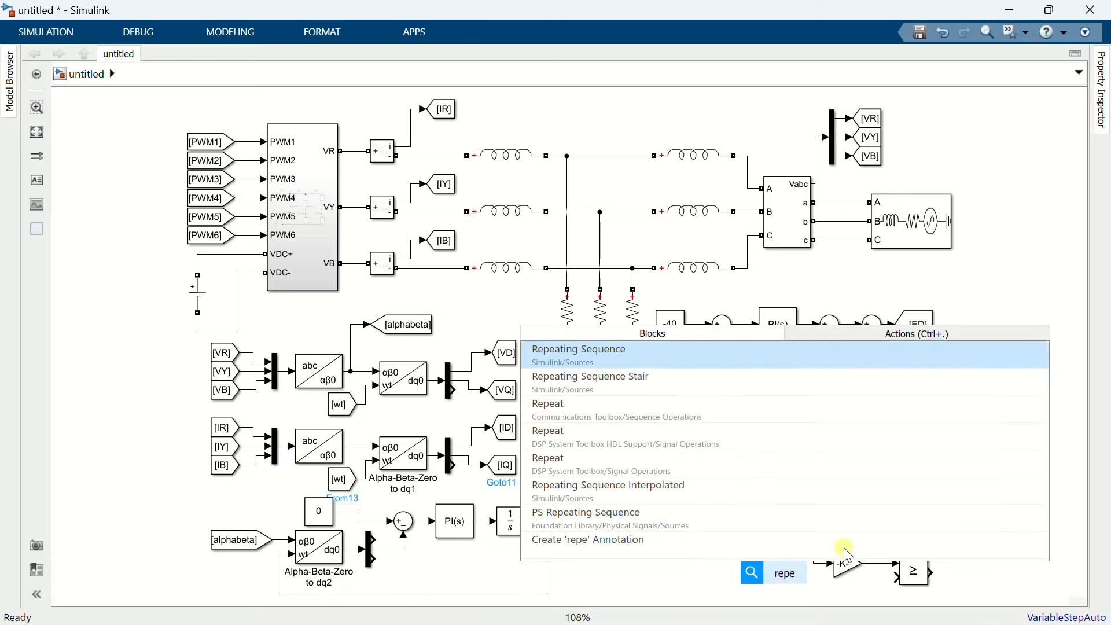
pyautogui.click(706, 356)
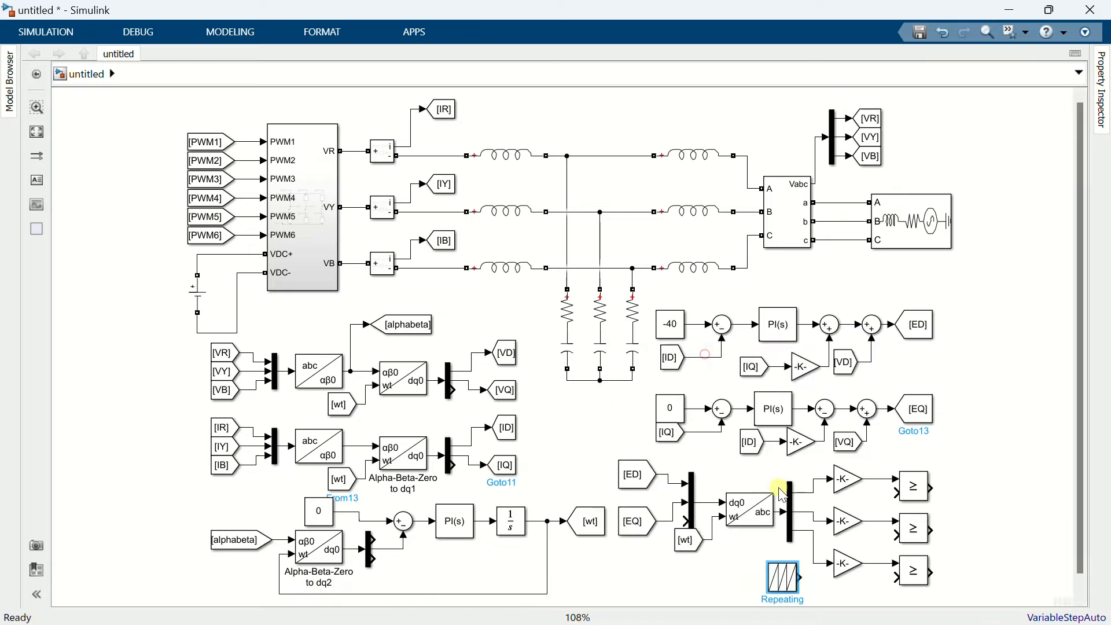
# - Set the Repeating Sequence's time values to [0 0.00005 0.0001] and its output values to [-1 1 -1]
pyautogui.doubleClick(785, 580)
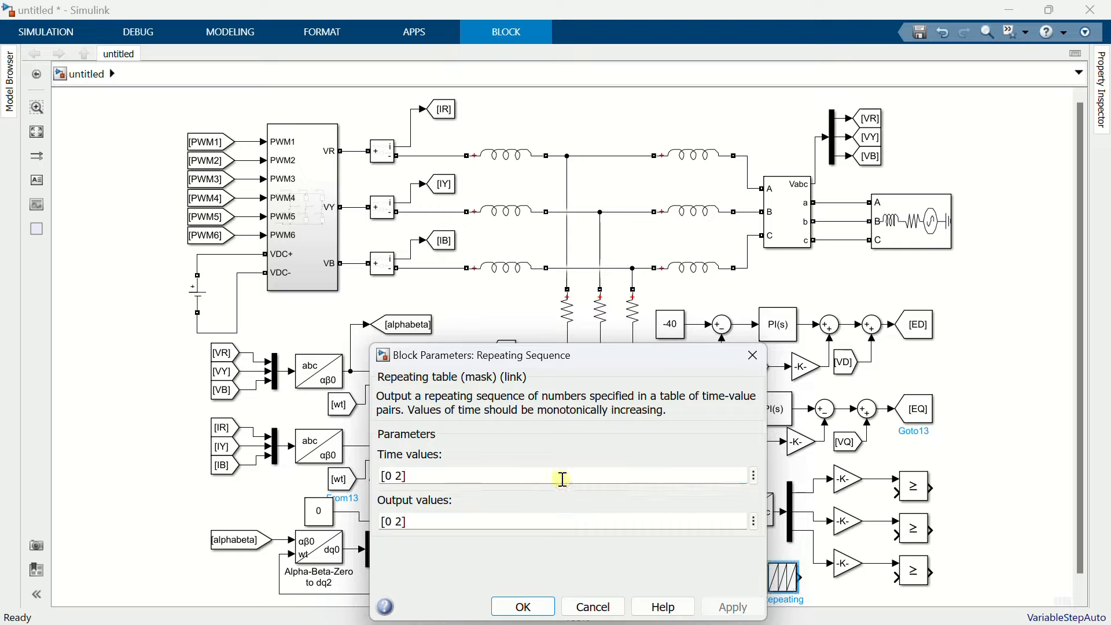
pyautogui.press('BackSpace')
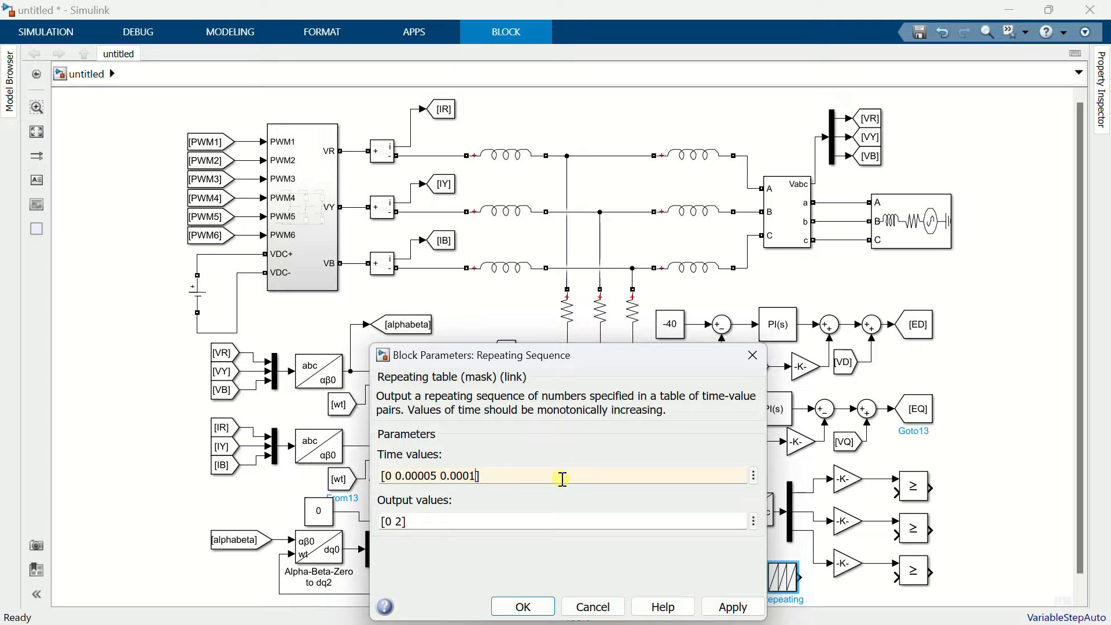
pyautogui.click(534, 515)
pyautogui.press('End')
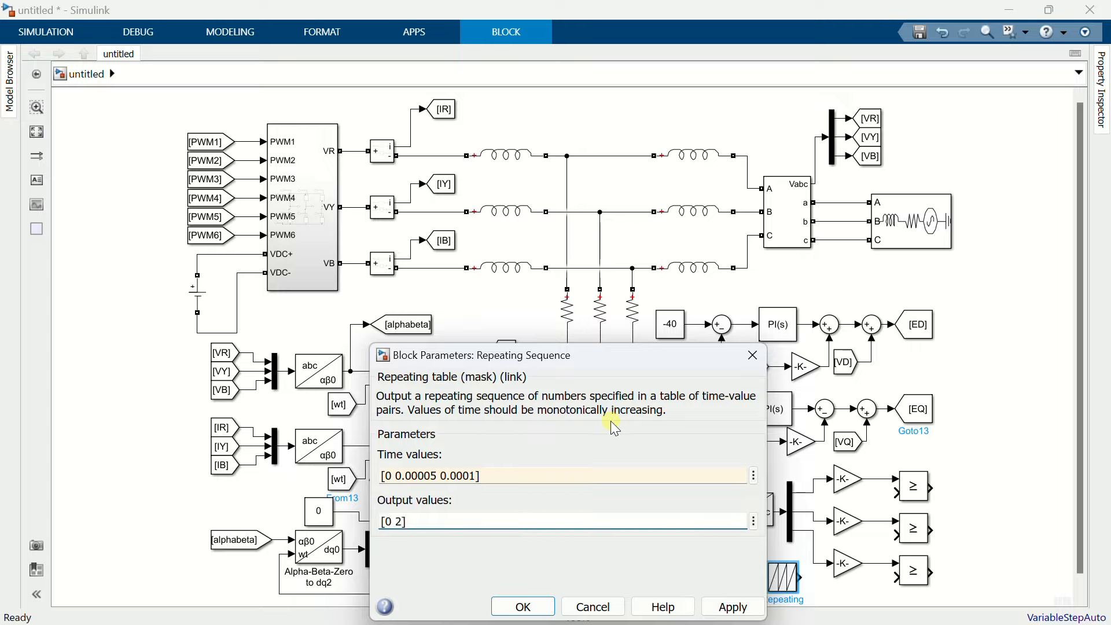
pyautogui.press('BackSpace')
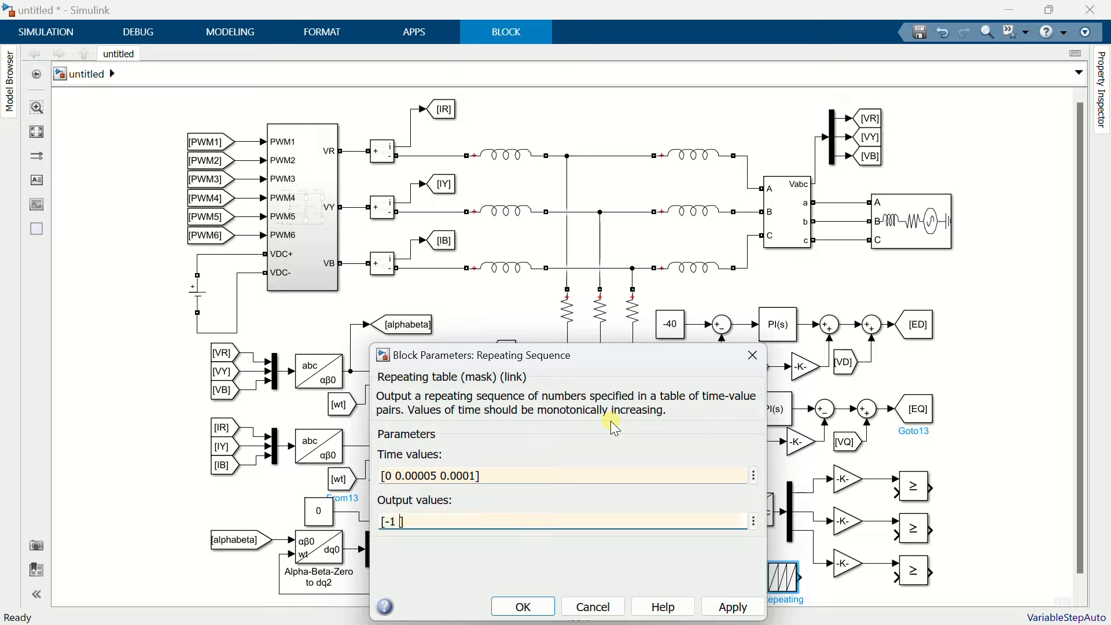
pyautogui.write('-1 1 -1')
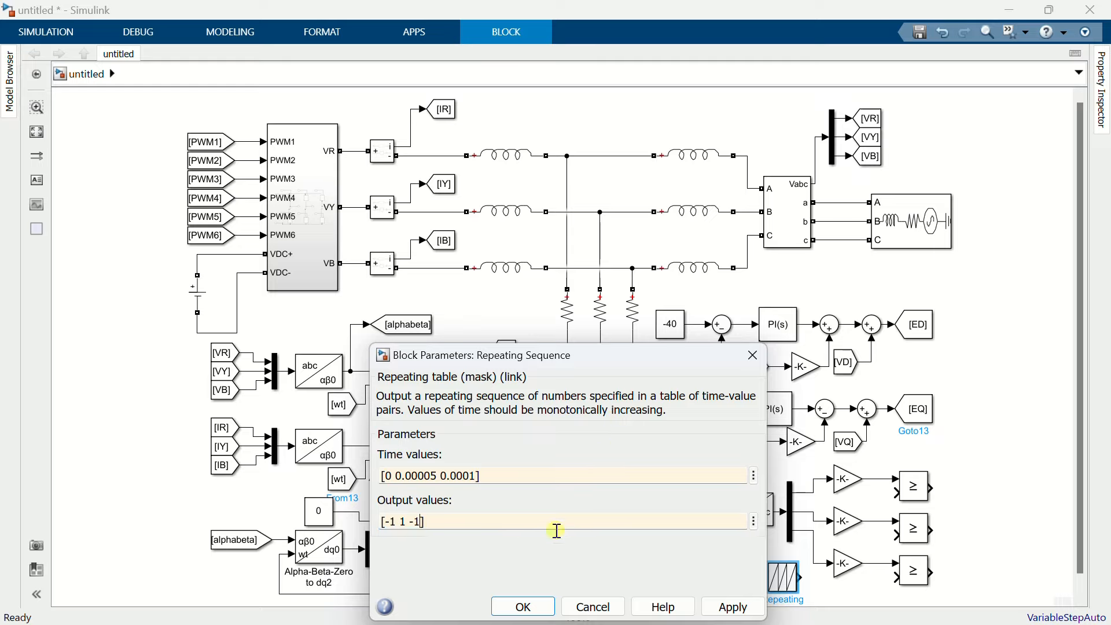
pyautogui.click(525, 605)
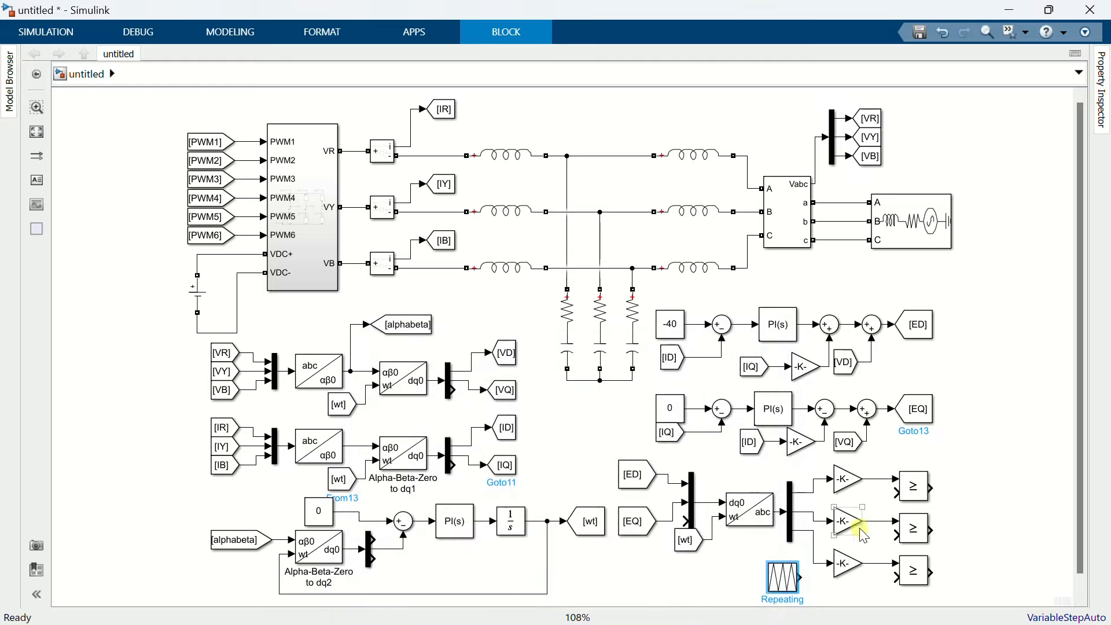
# - Connect the Repeating Sequence output to the second input of all three >= operators
pyautogui.click(955, 483)
pyautogui.moveTo(810, 579)
pyautogui.mouseDown()
pyautogui.moveTo(891, 498)
pyautogui.moveTo(896, 577)
pyautogui.mouseUp()
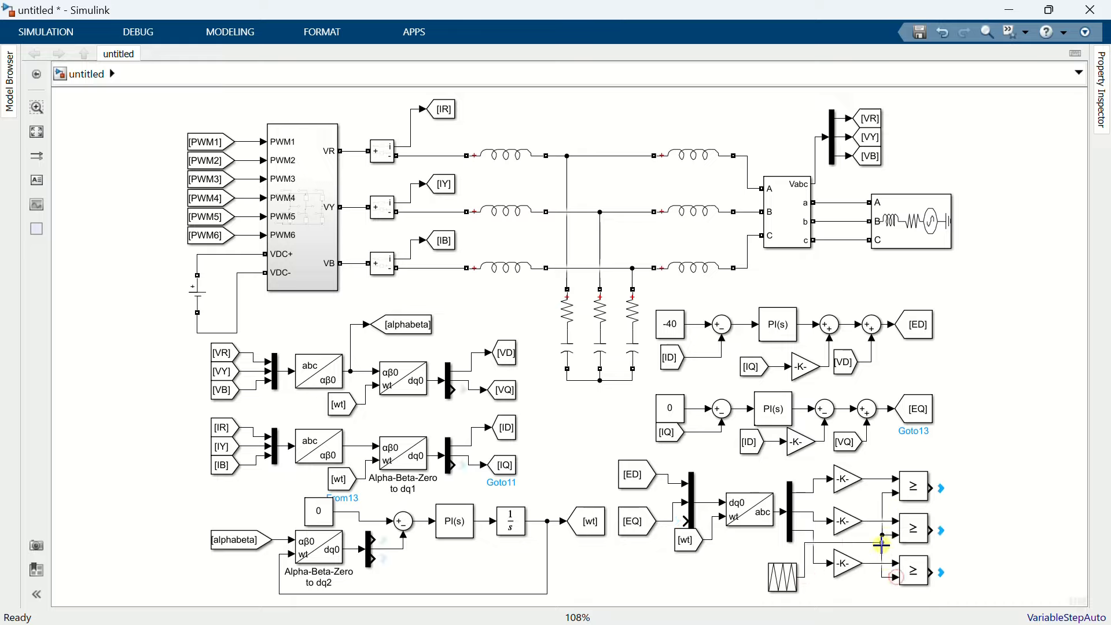
# - Add a Logical Operator block beside the first >= operator and set its operator to NOT
pyautogui.doubleClick(950, 490)
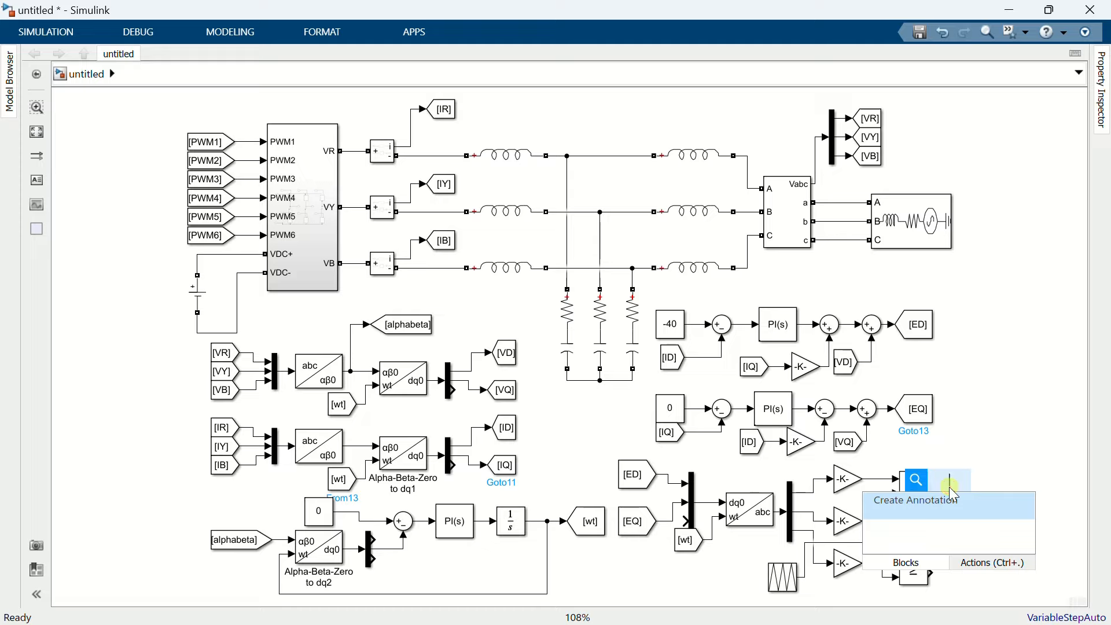
pyautogui.write('log')
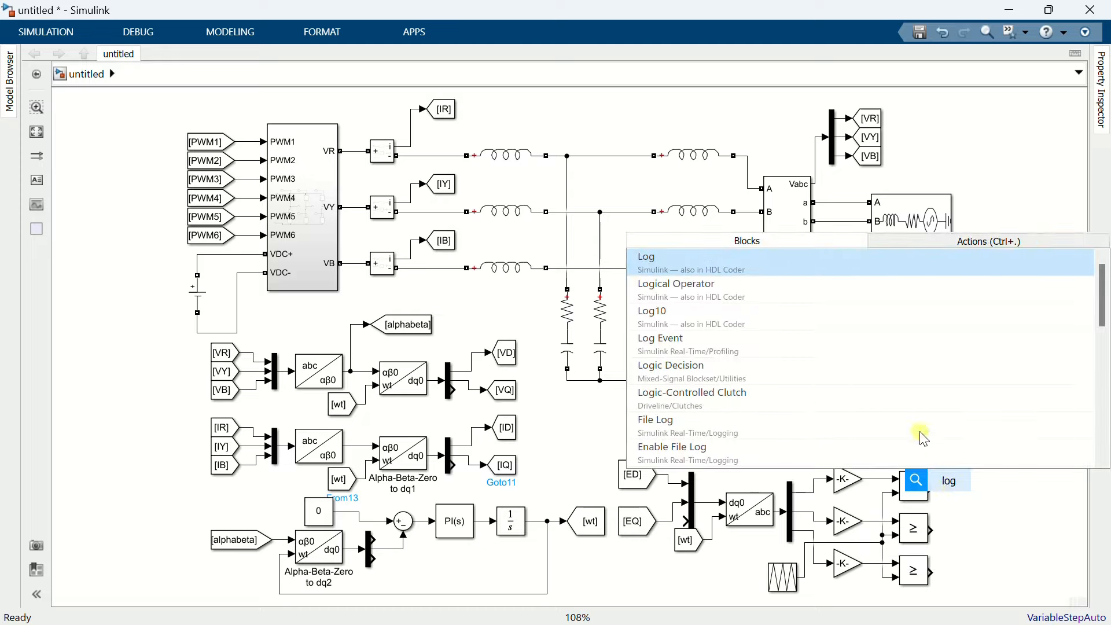
pyautogui.click(750, 293)
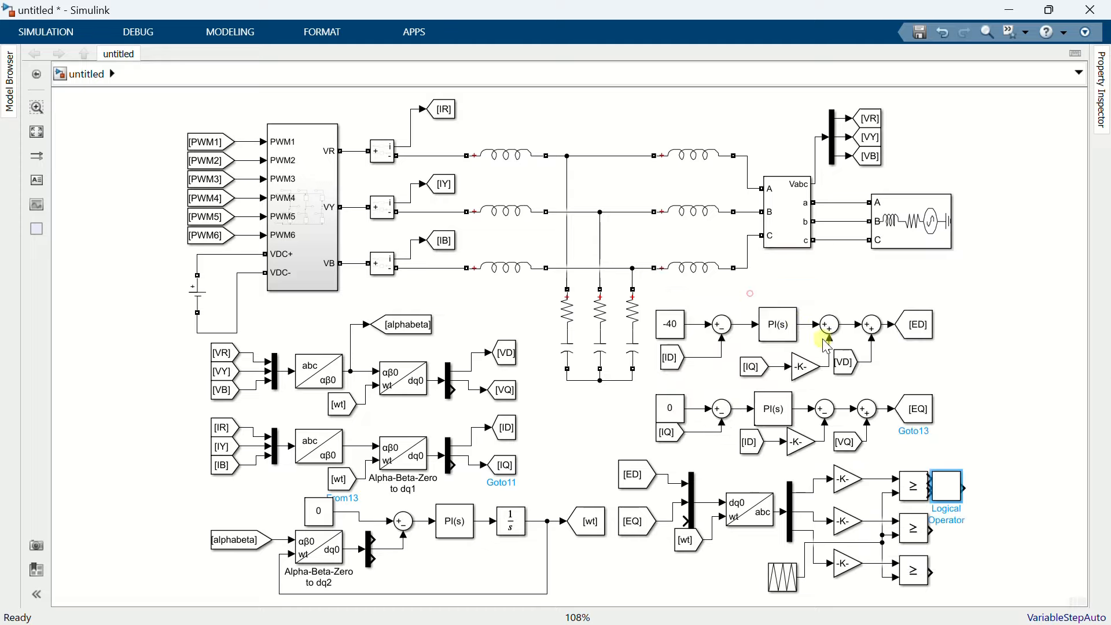
pyautogui.moveTo(954, 489); pyautogui.dragTo(982, 496)
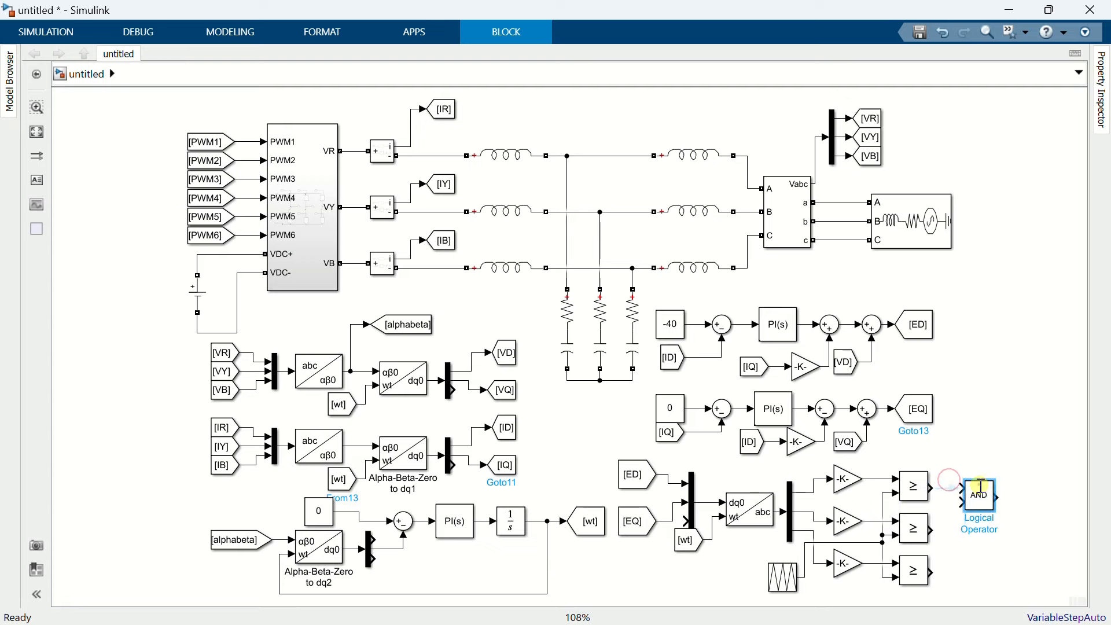
pyautogui.doubleClick(980, 486)
pyautogui.click(606, 483)
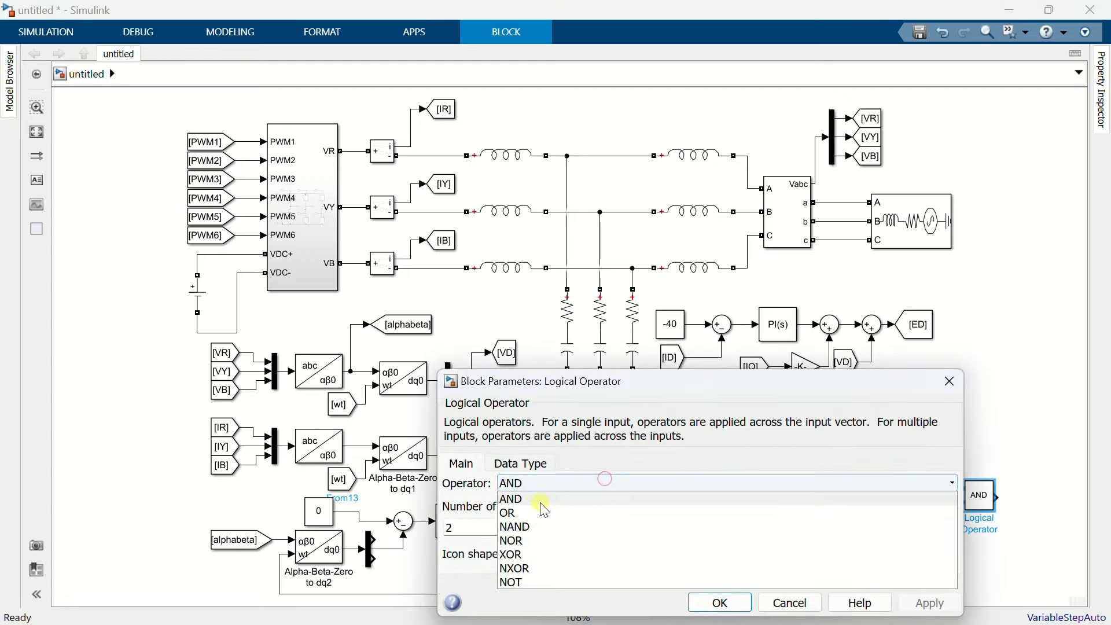
pyautogui.click(512, 582)
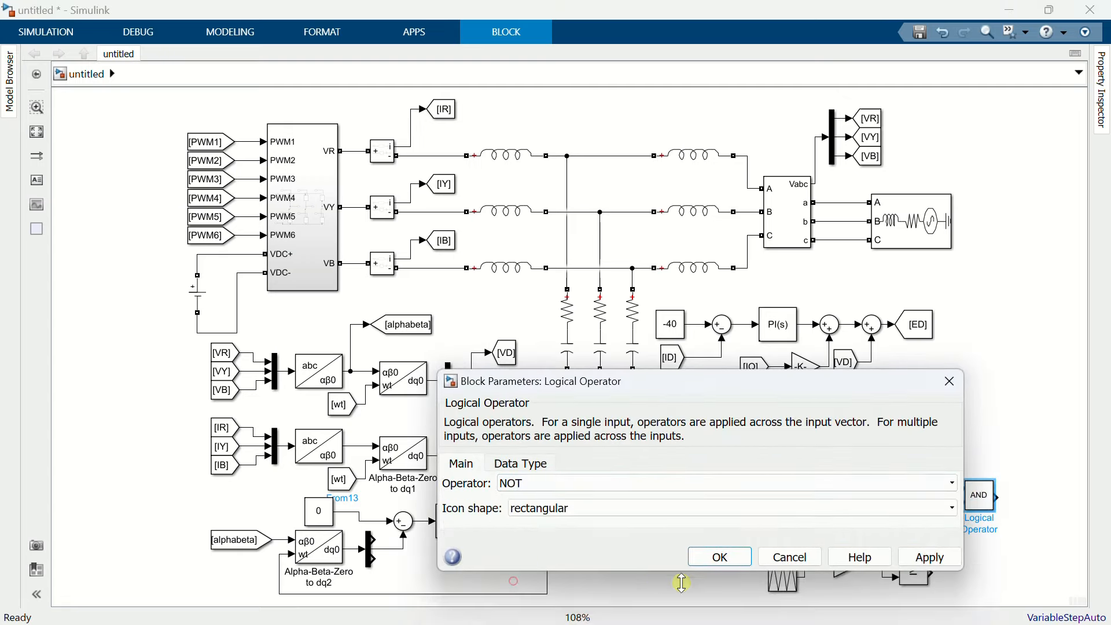
pyautogui.click(724, 557)
# - Duplicate the NOT block for all three phases and connect each >= operator's output to a NOT input
pyautogui.moveTo(965, 512); pyautogui.dragTo(990, 577)
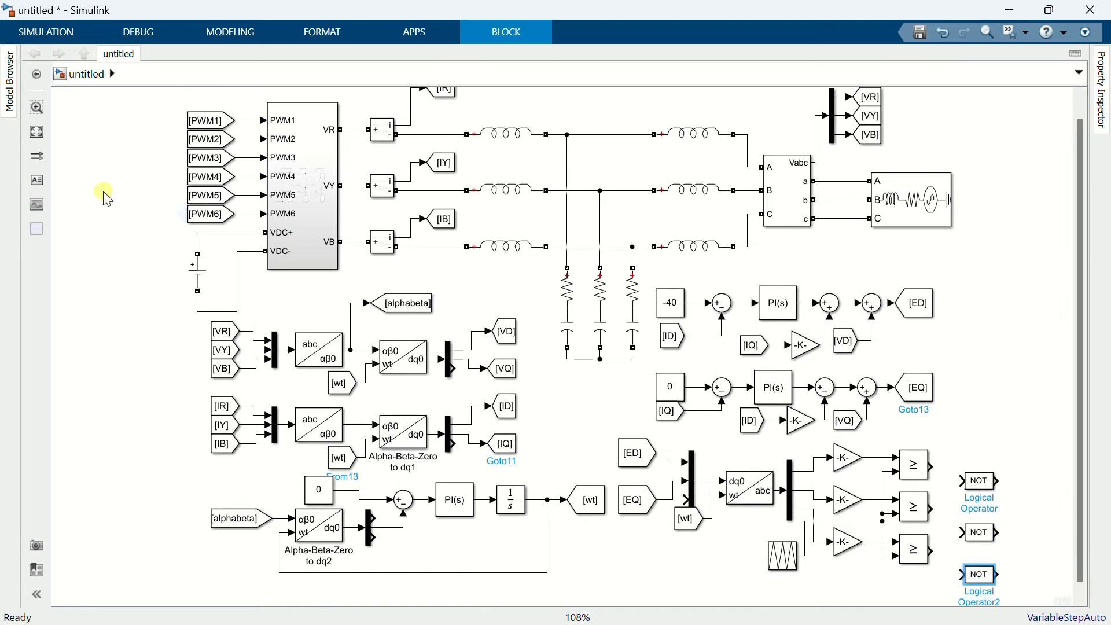
pyautogui.click(36, 131)
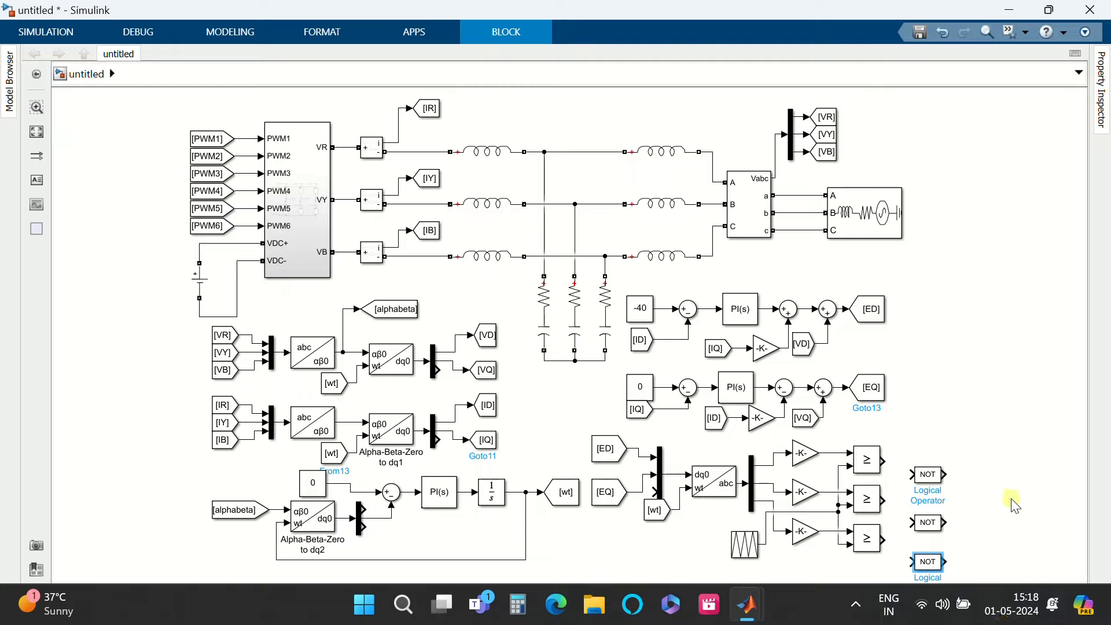
pyautogui.click(1013, 495)
pyautogui.moveTo(885, 540); pyautogui.dragTo(912, 562)
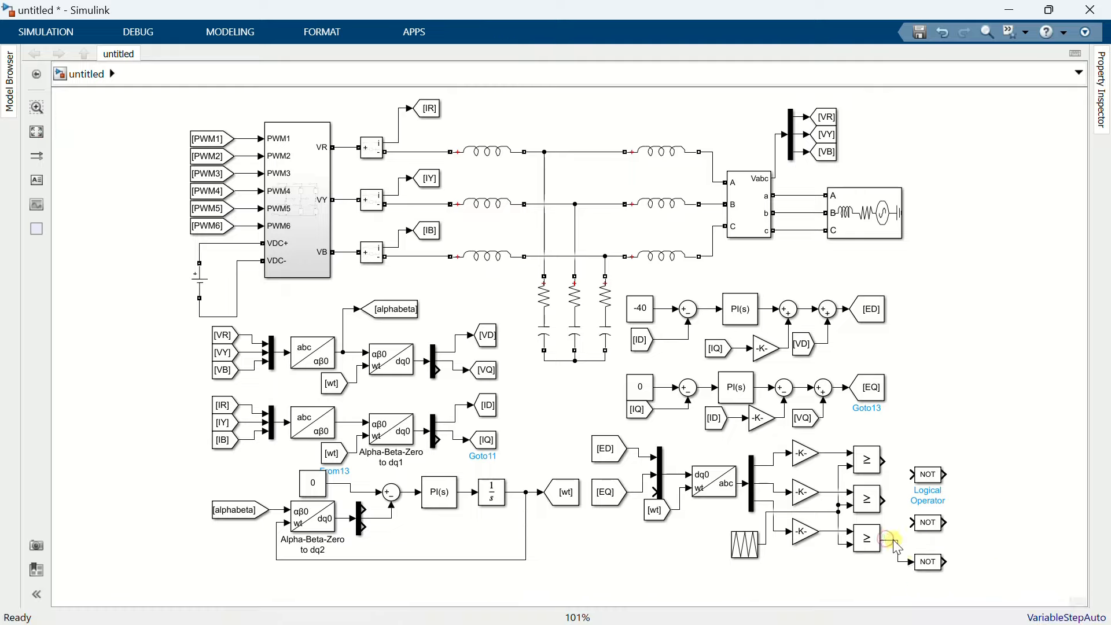
pyautogui.moveTo(885, 498); pyautogui.dragTo(906, 521)
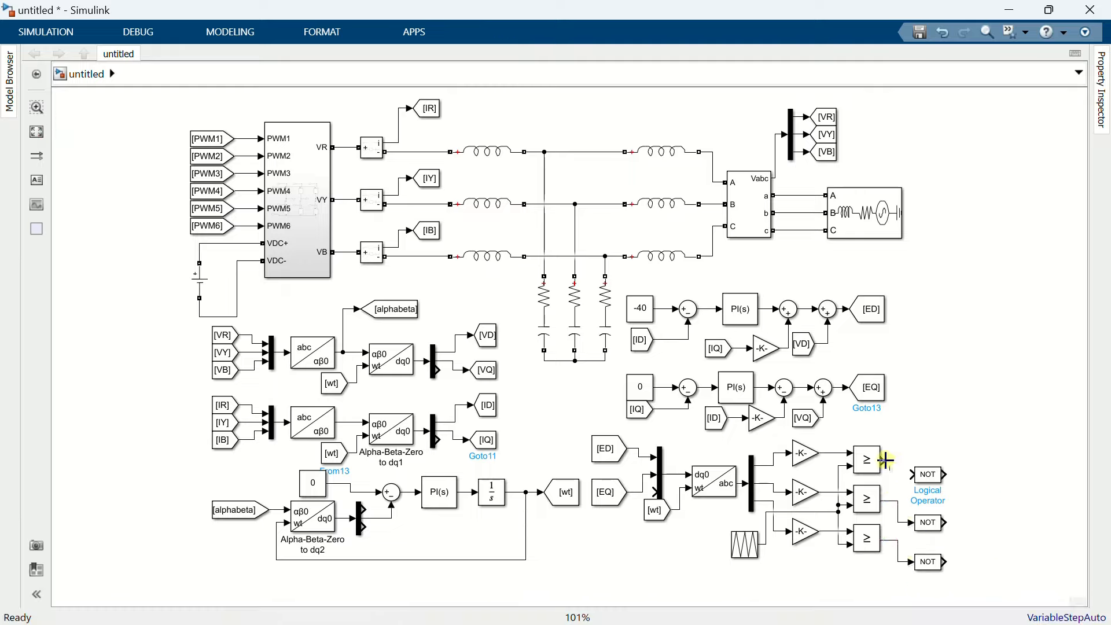
pyautogui.moveTo(906, 471); pyautogui.dragTo(910, 472)
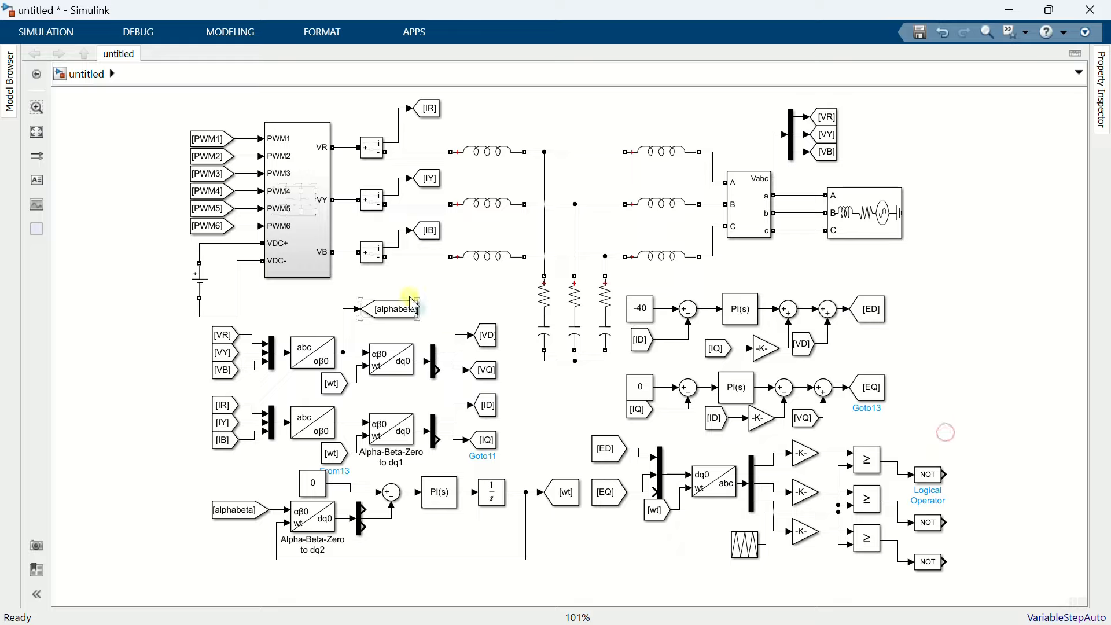
# - Create Goto blocks PWM1 and PWM2 and connect them to the first >= operator's output and its NOT output
pyautogui.click(203, 144)
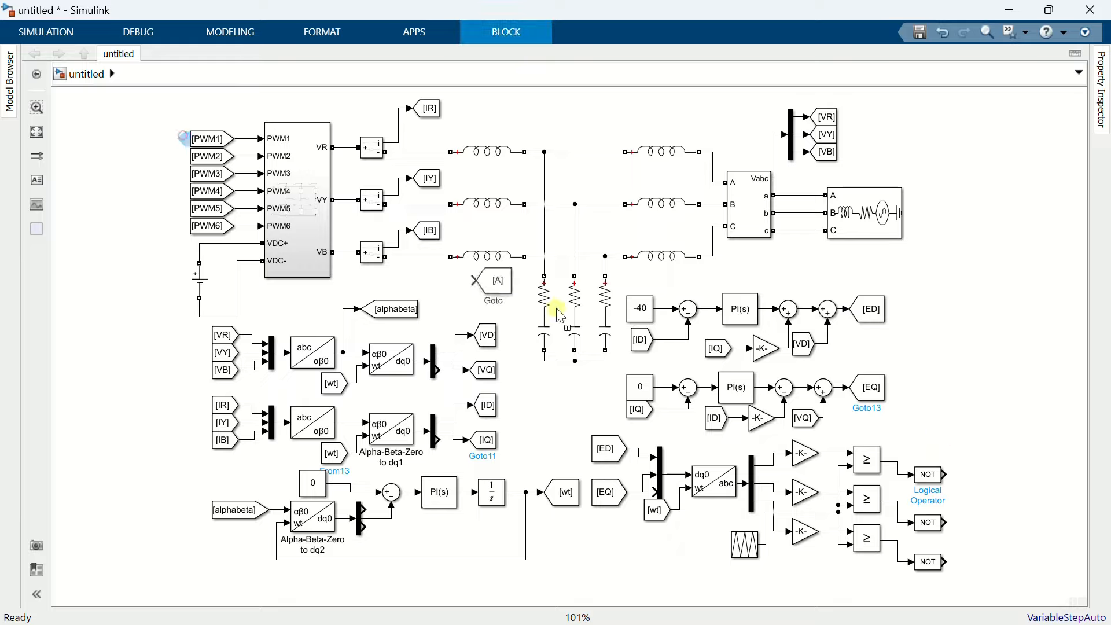
pyautogui.moveTo(949, 472)
pyautogui.mouseDown()
pyautogui.moveTo(971, 454)
pyautogui.moveTo(937, 444)
pyautogui.moveTo(899, 460)
pyautogui.mouseUp()
pyautogui.click(214, 160)
pyautogui.hotkey('ctrl', 'c')
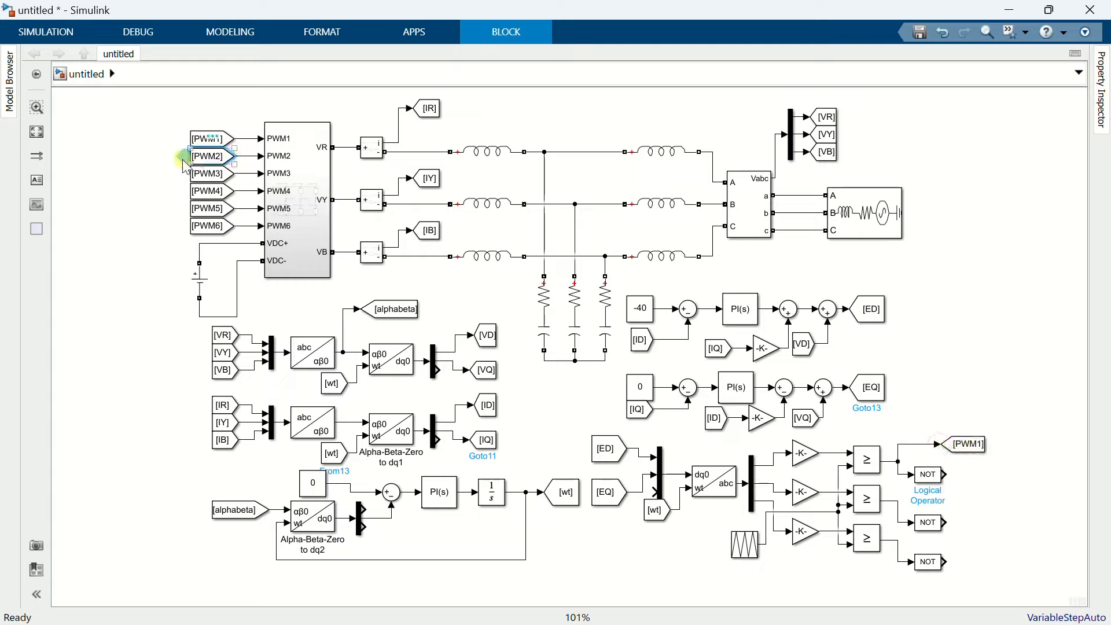
pyautogui.hotkey('ctrl', 'v')
pyautogui.moveTo(967, 471); pyautogui.dragTo(987, 472)
# - Create Goto blocks PWM3 to PWM6 and connect them to the direct and NOT outputs of the second and third >= operators
pyautogui.click(973, 445)
pyautogui.hotkey('ctrl', 'c')
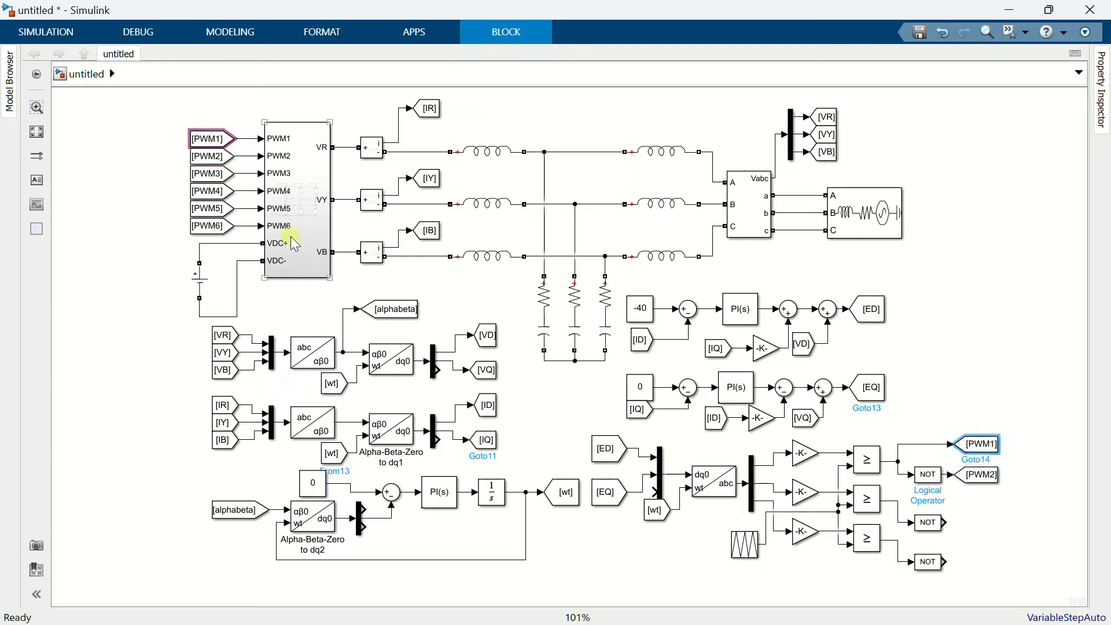
pyautogui.hotkey('ctrl', 'v')
pyautogui.moveTo(211, 173); pyautogui.dragTo(949, 561)
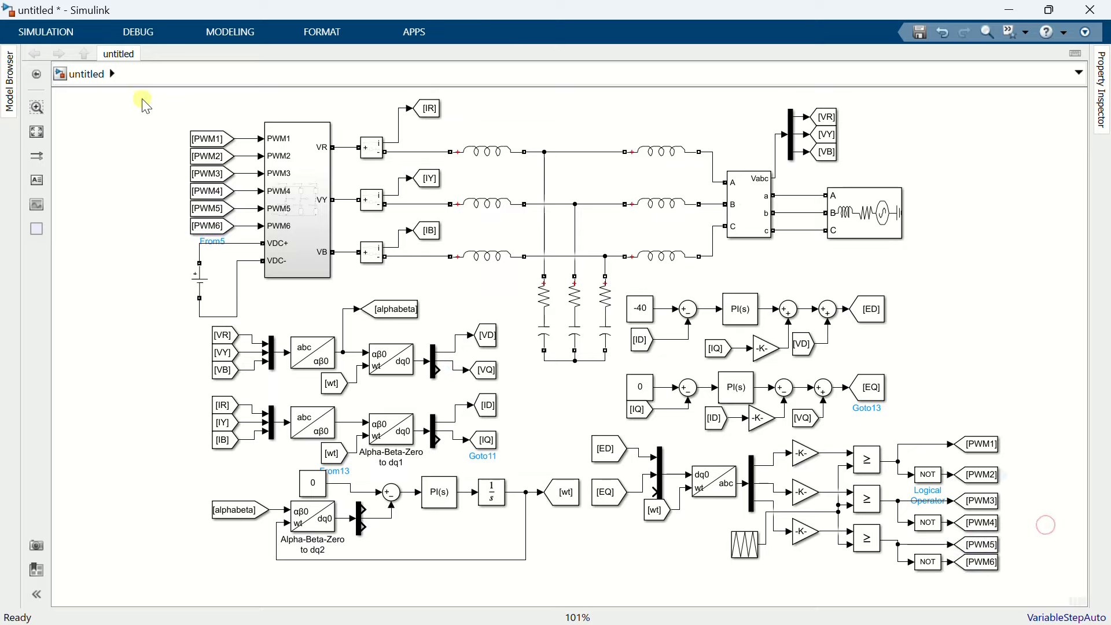
# - Copy the VR/VY/VB and IR/IY/IB From blocks with their Muxes to the free area below the three-phase grid source
pyautogui.click(36, 132)
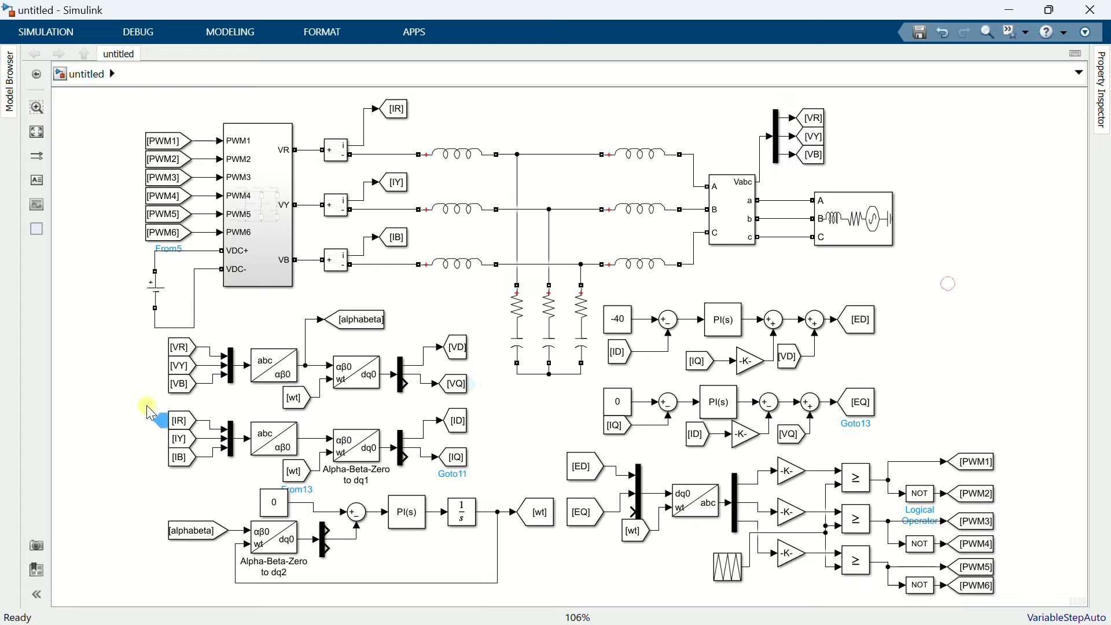
pyautogui.moveTo(143, 339); pyautogui.dragTo(235, 469)
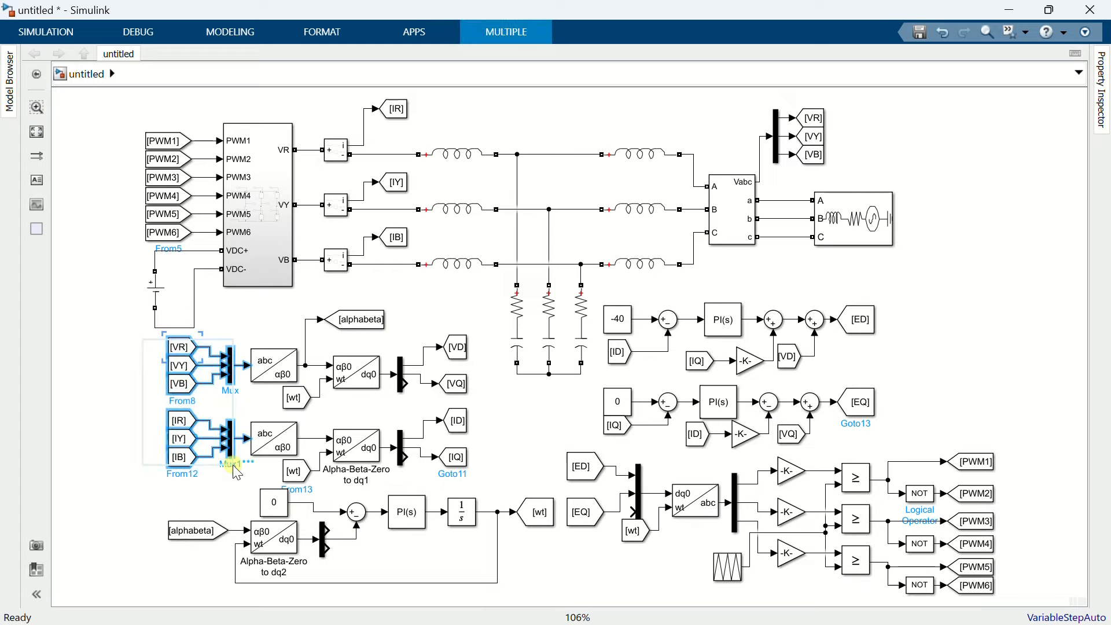
pyautogui.moveTo(193, 395); pyautogui.dragTo(913, 317)
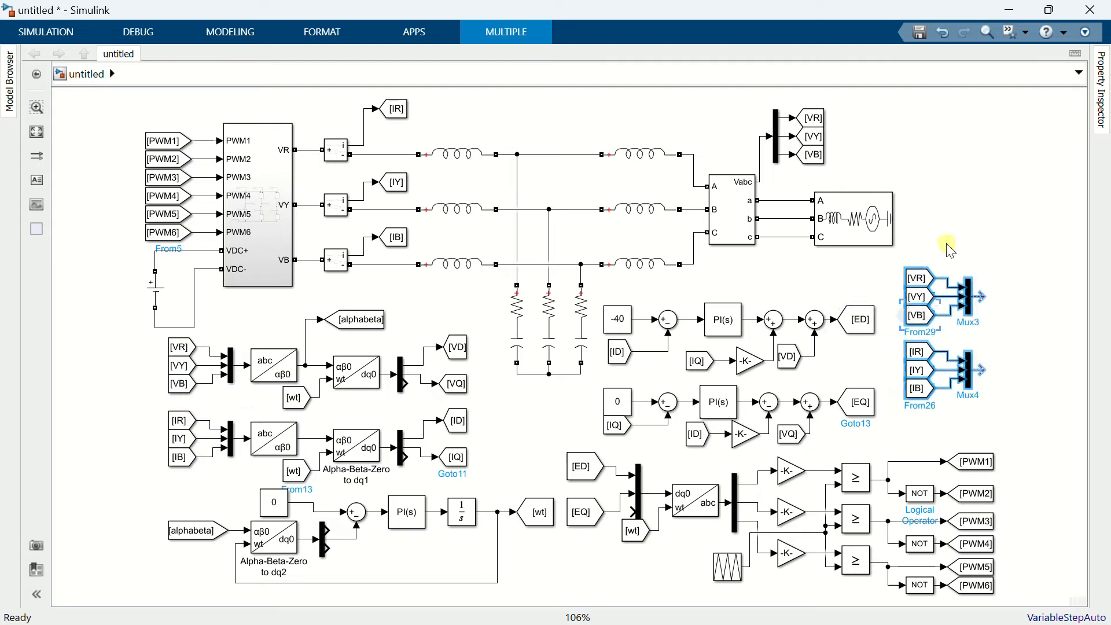
# - Add a Scope block and place it beside the two copied Muxes
pyautogui.doubleClick(962, 207)
pyautogui.write('scope')
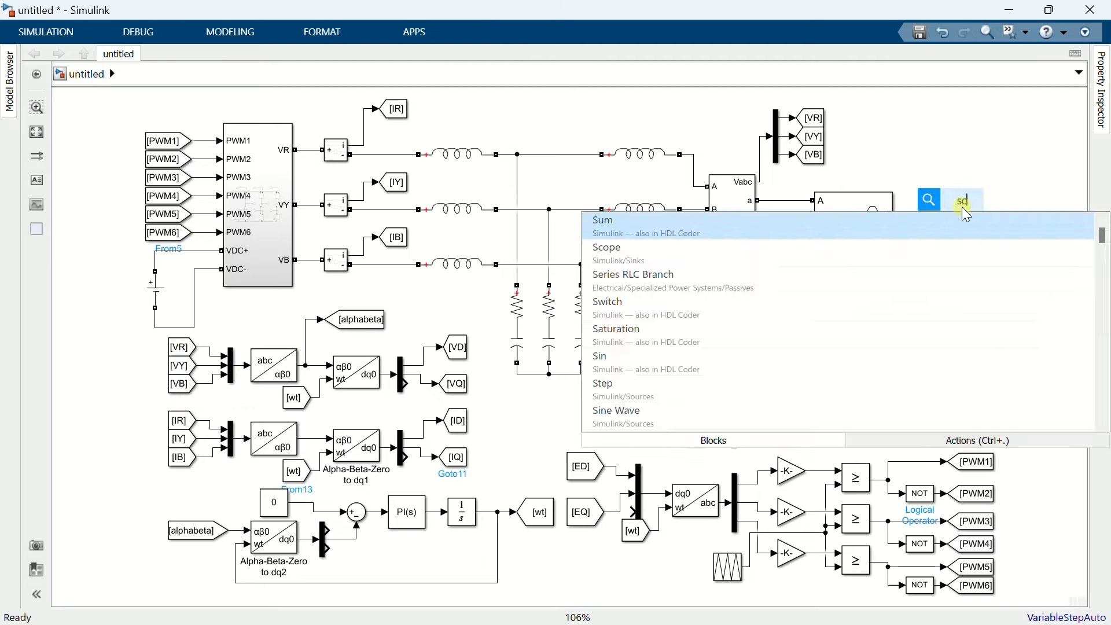
pyautogui.press('Return')
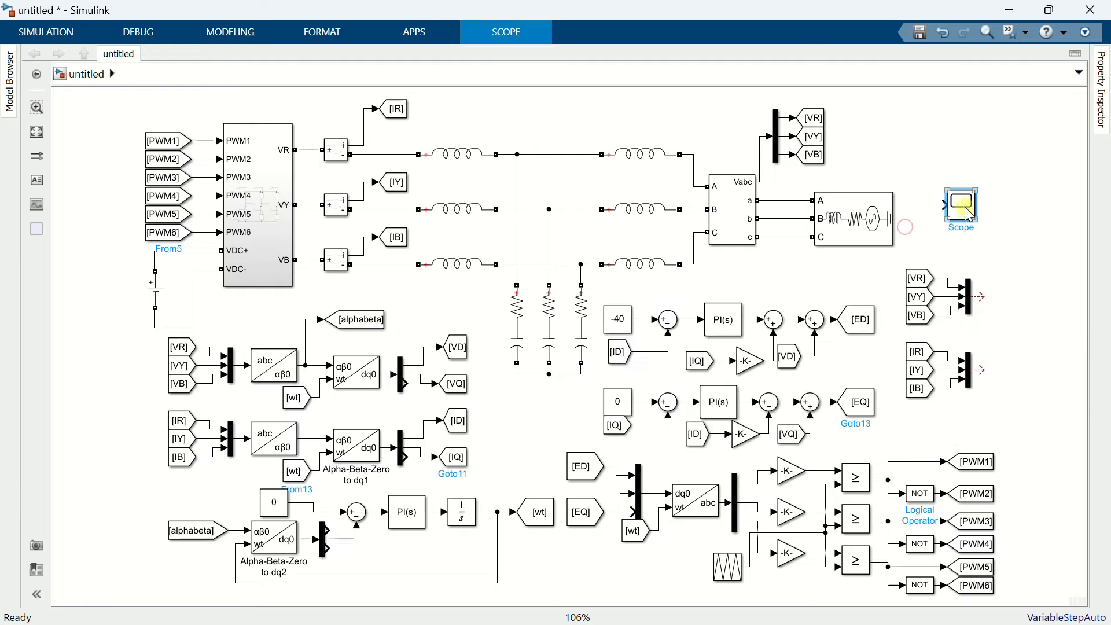
pyautogui.moveTo(966, 208); pyautogui.dragTo(1029, 342)
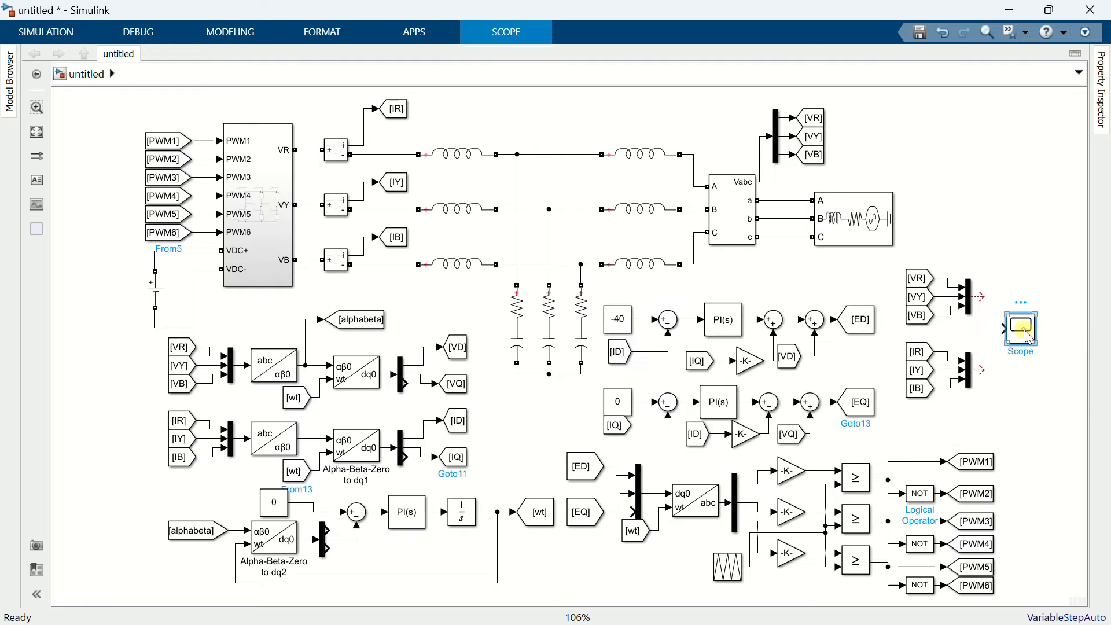
# - Set the Scope's number of input ports to 2 and choose its display layout
pyautogui.doubleClick(1023, 330)
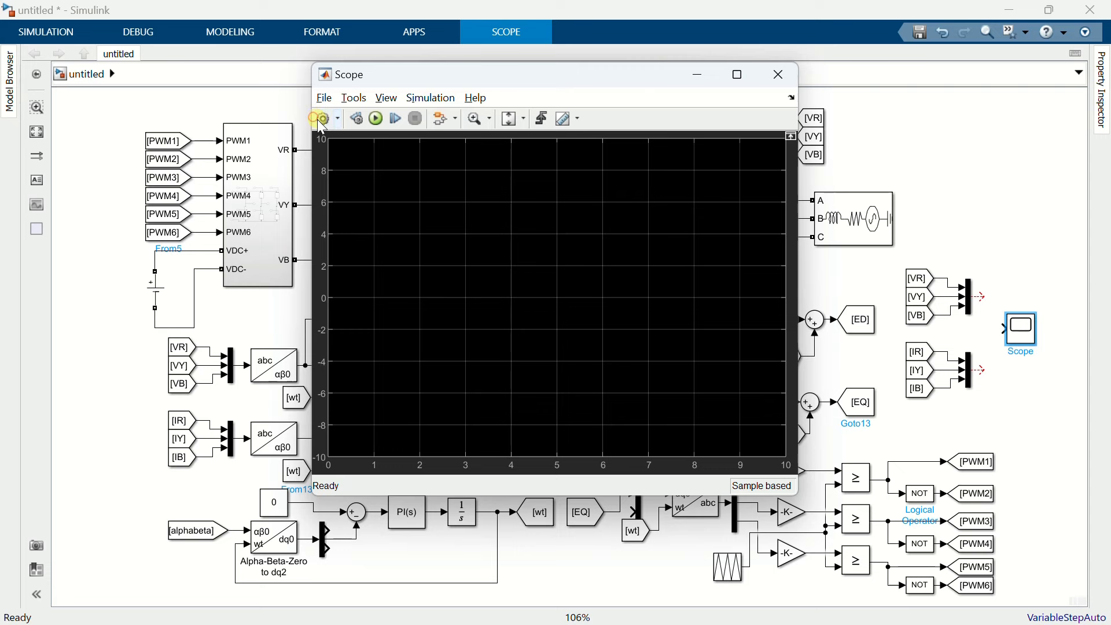
pyautogui.click(622, 285)
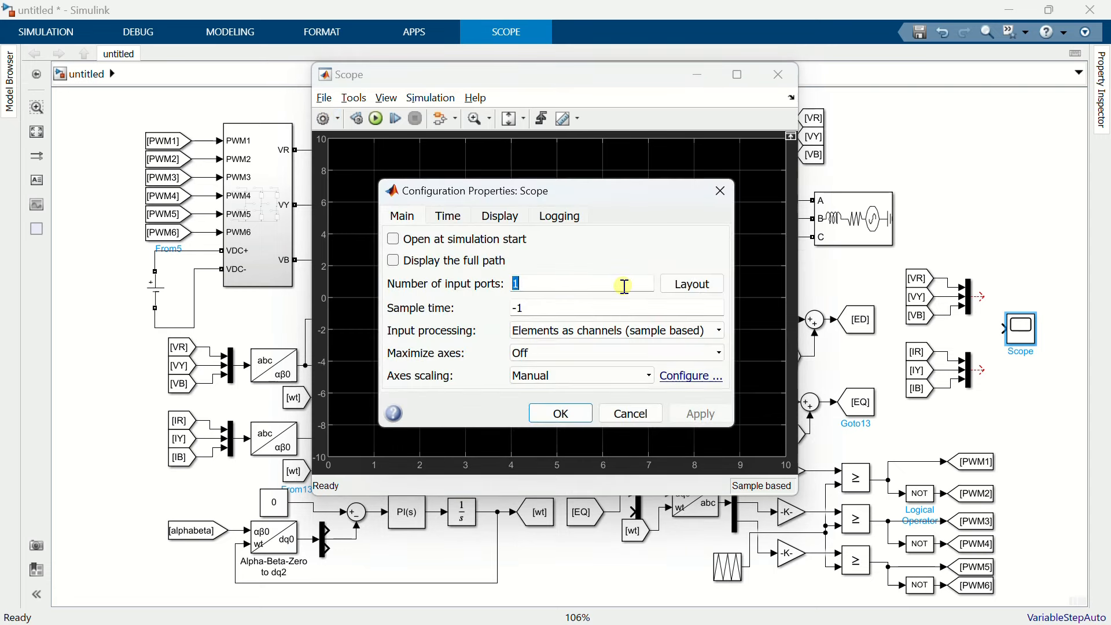
pyautogui.doubleClick(577, 287)
pyautogui.write('2')
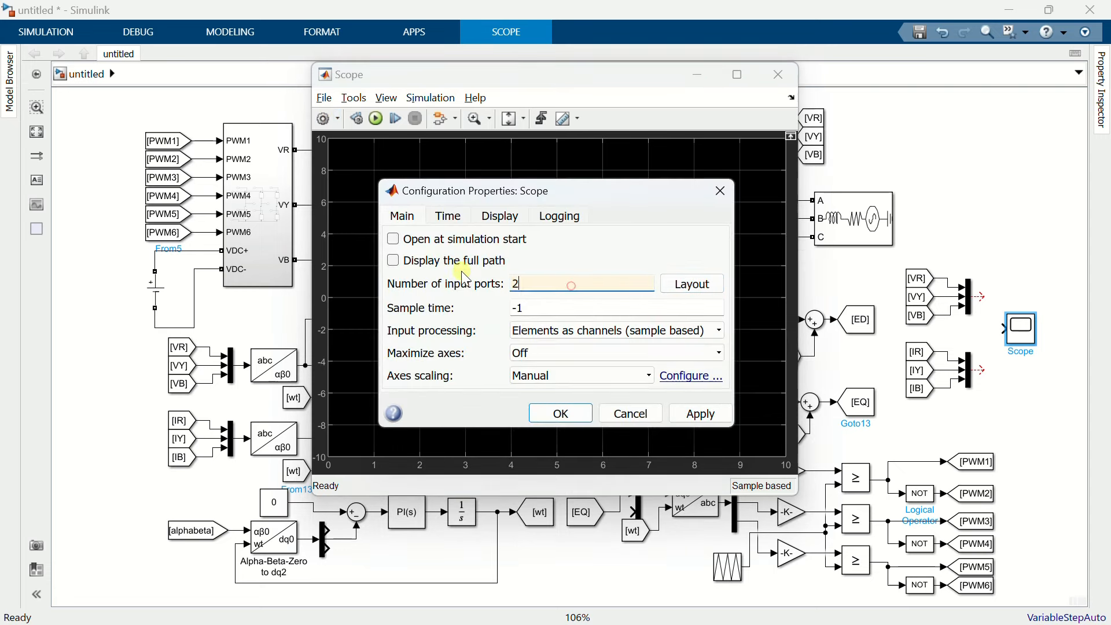
pyautogui.click(697, 285)
pyautogui.click(748, 349)
pyautogui.click(565, 414)
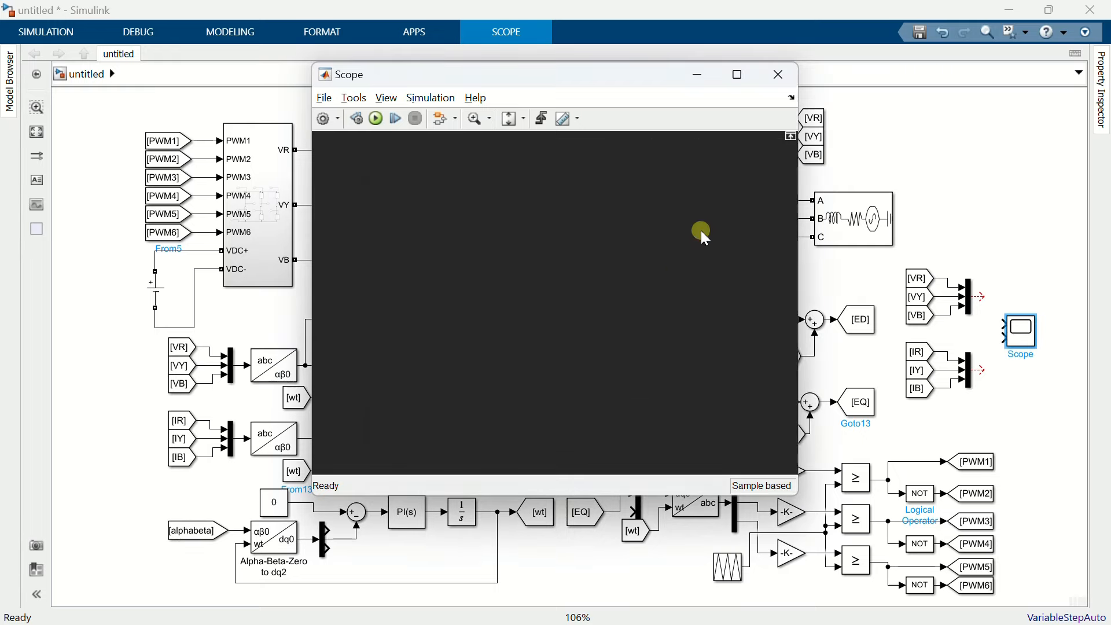
pyautogui.click(791, 86)
# - Connect the copied voltage Mux to the Scope's first input and the current Mux to its second input
pyautogui.moveTo(981, 296); pyautogui.dragTo(1003, 325)
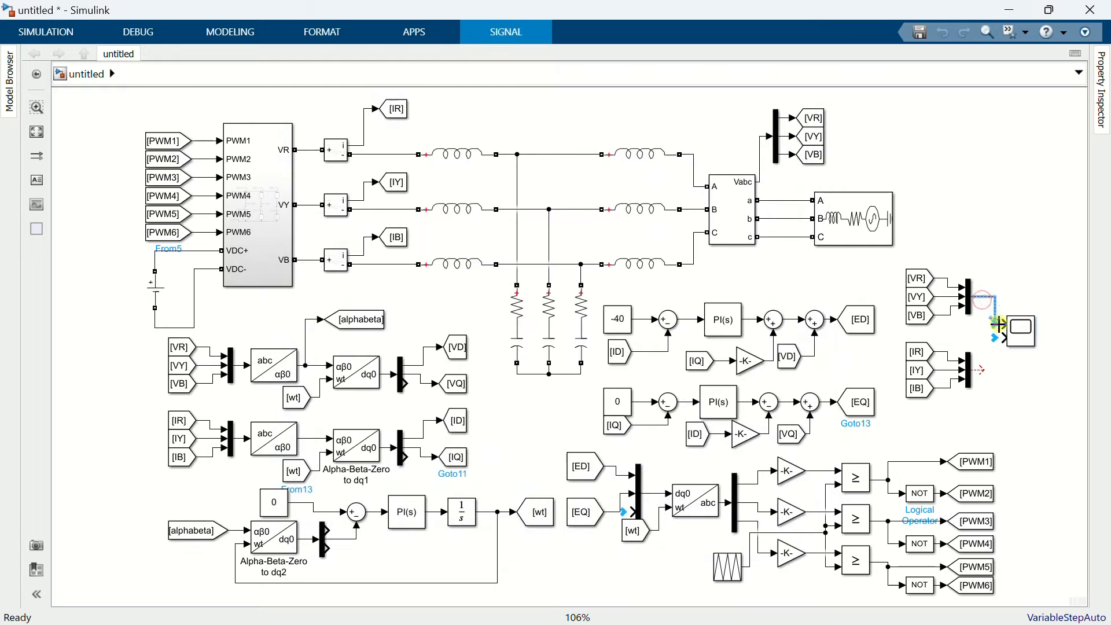
pyautogui.moveTo(983, 369); pyautogui.dragTo(1006, 339)
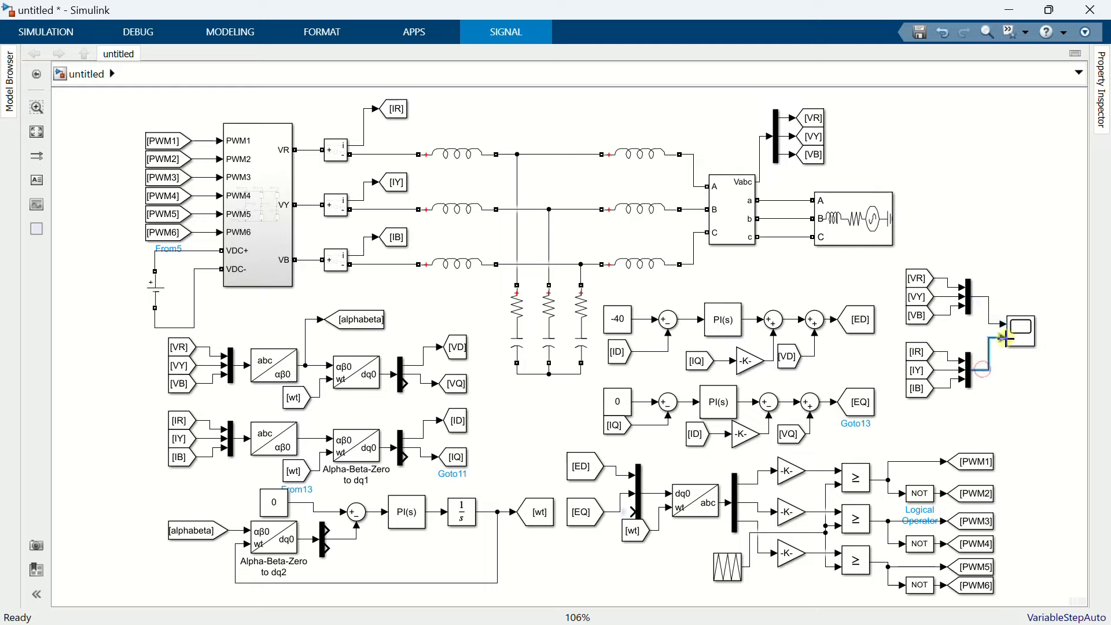
# - Add a powergui block in the free area beside the three-phase grid source
pyautogui.doubleClick(973, 200)
pyautogui.write('power')
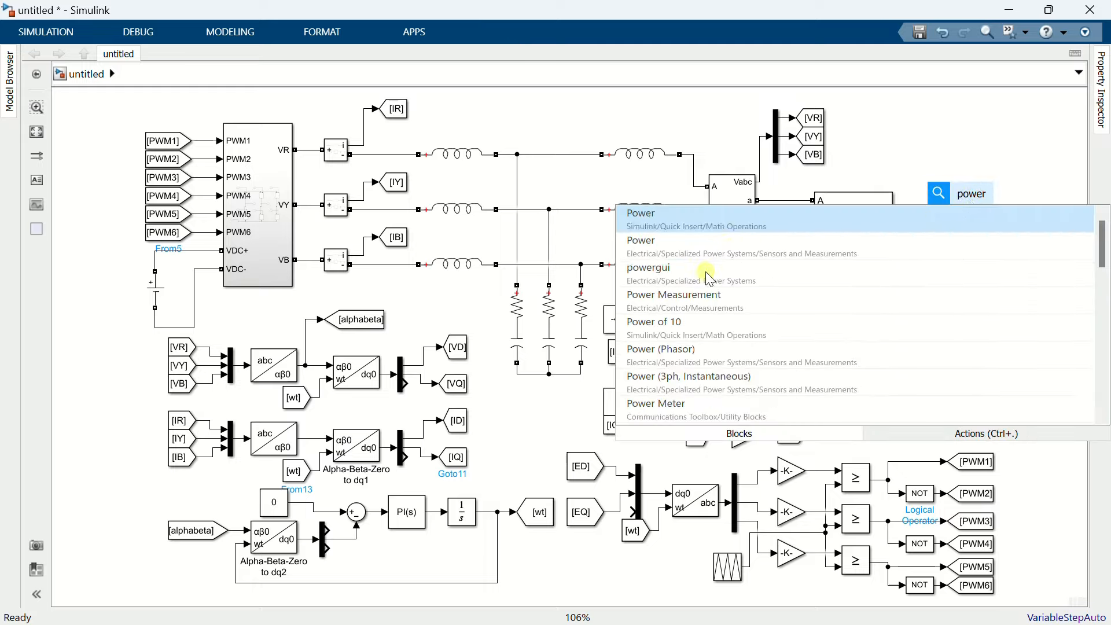
pyautogui.click(707, 277)
# - Set the powergui simulation type to Discrete with a sample time of 1e-6 s
pyautogui.doubleClick(964, 207)
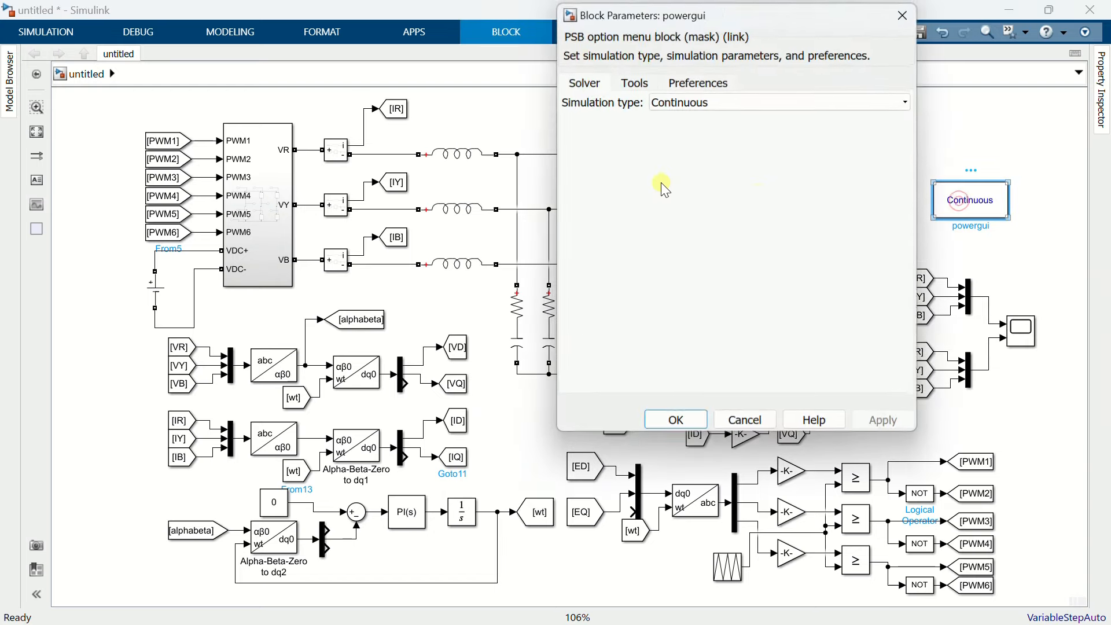
pyautogui.click(679, 100)
pyautogui.click(680, 131)
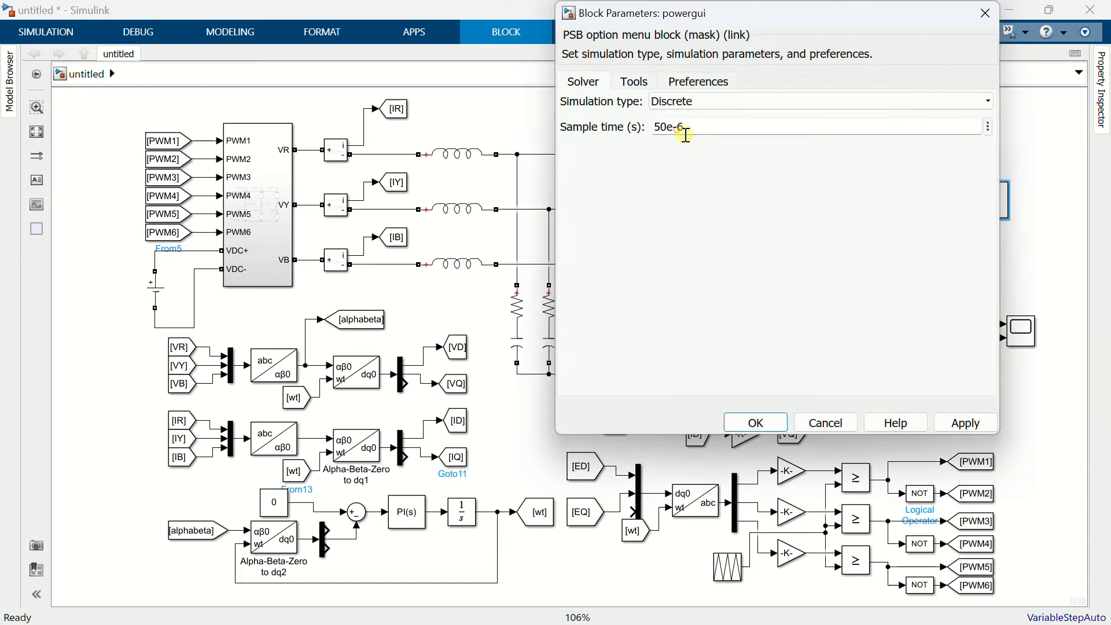
pyautogui.doubleClick(684, 128)
pyautogui.moveTo(654, 127); pyautogui.dragTo(669, 127)
pyautogui.write('1')
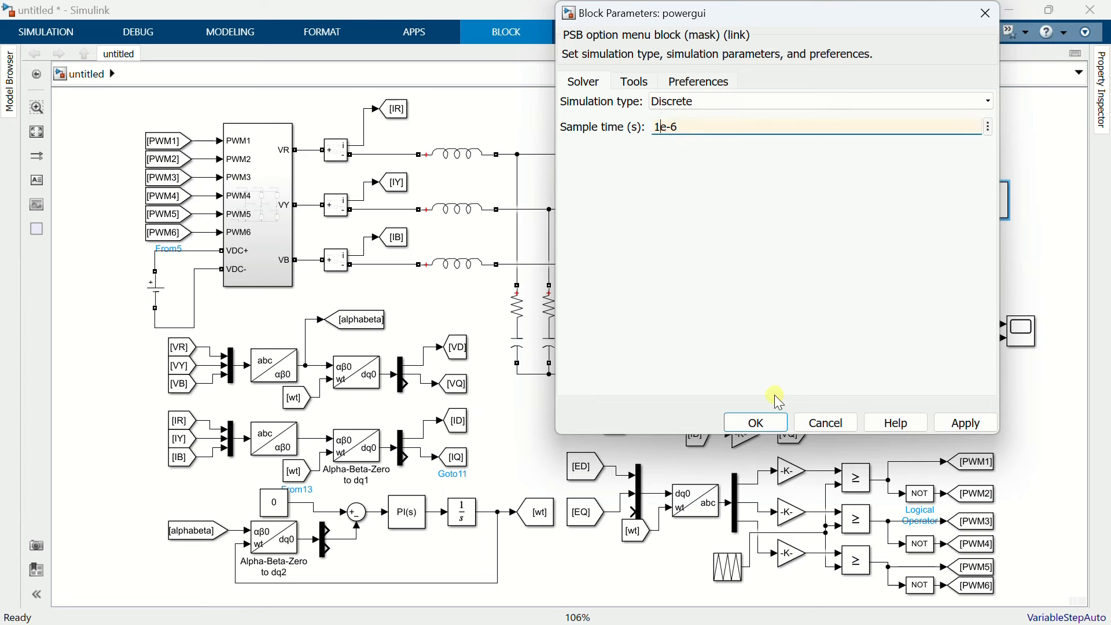
pyautogui.click(755, 422)
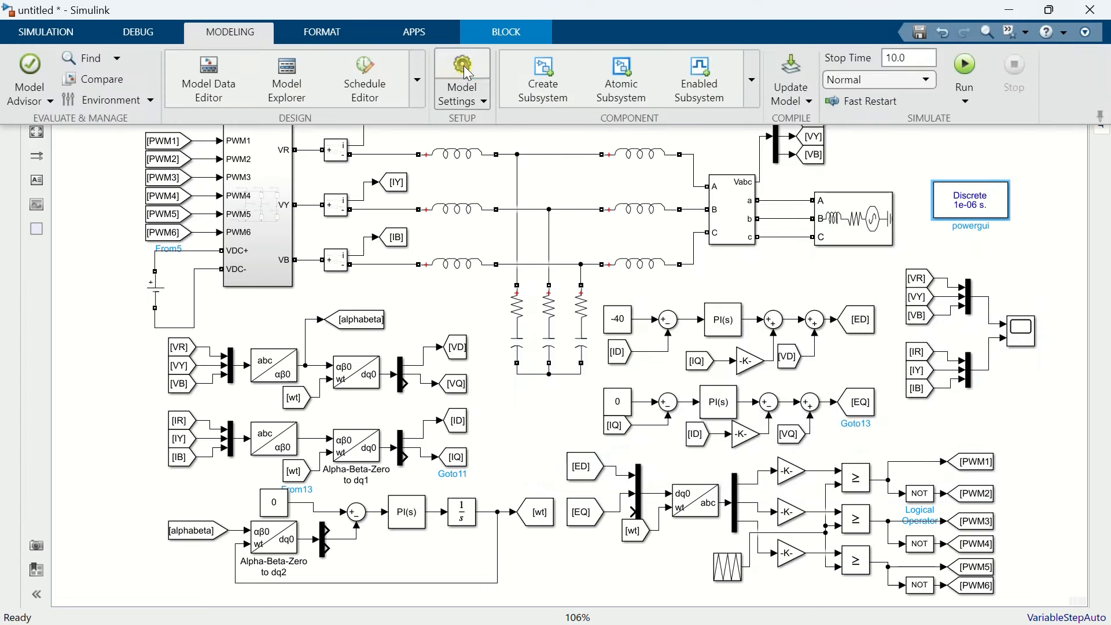
# - Configure the model's solver as Fixed-step with a fundamental sample time of 1e-6
pyautogui.click(465, 67)
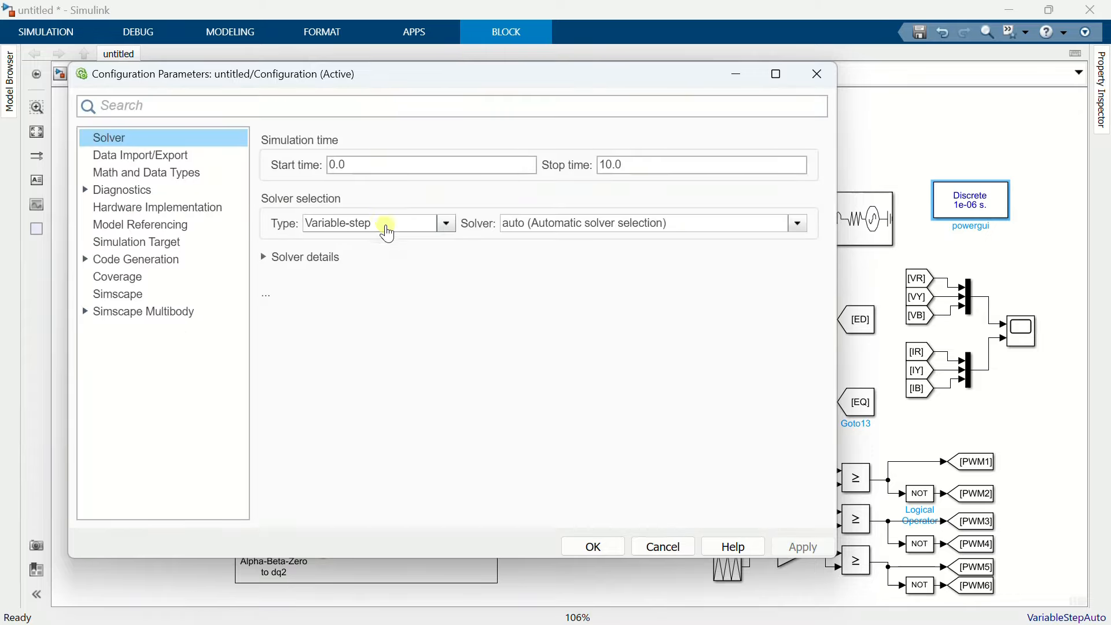
pyautogui.click(386, 224)
pyautogui.click(368, 250)
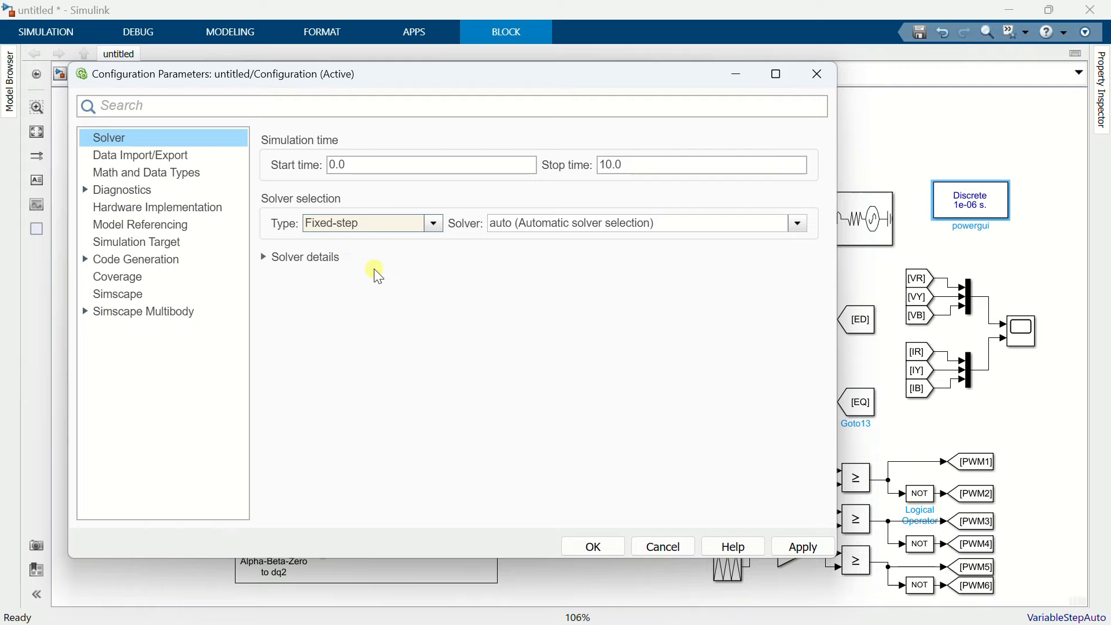
pyautogui.click(338, 257)
pyautogui.doubleClick(593, 291)
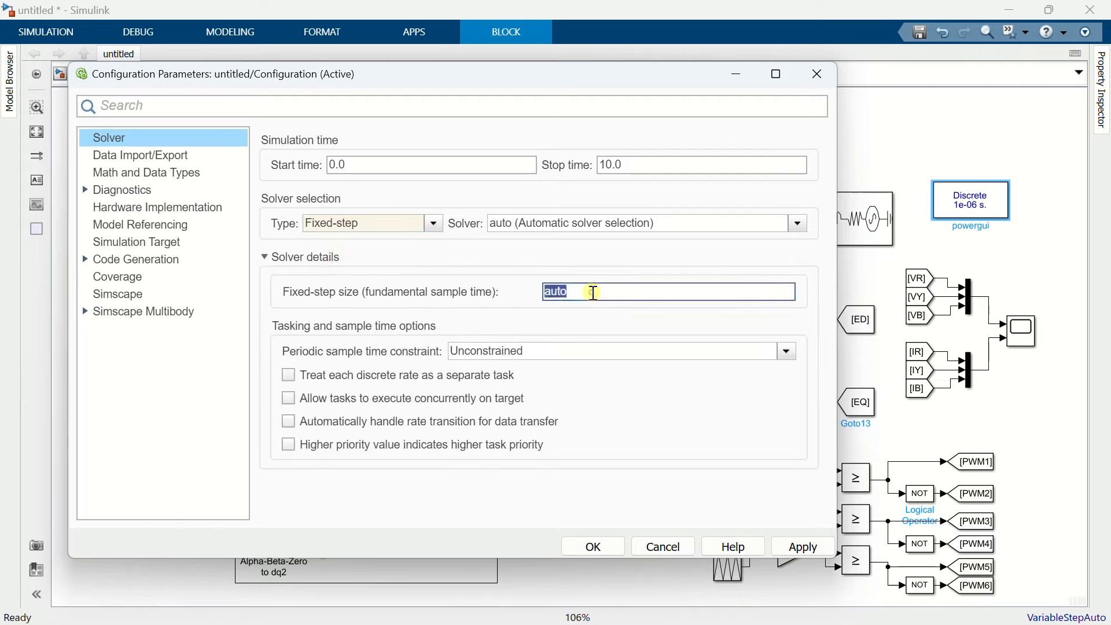
pyautogui.write('1e-6')
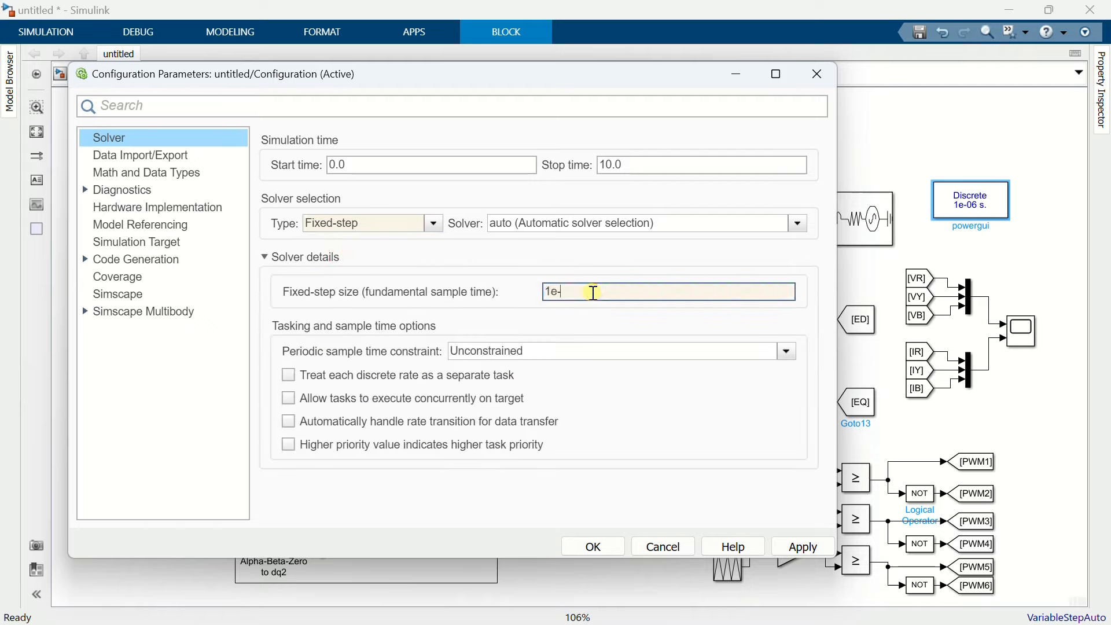
pyautogui.click(594, 546)
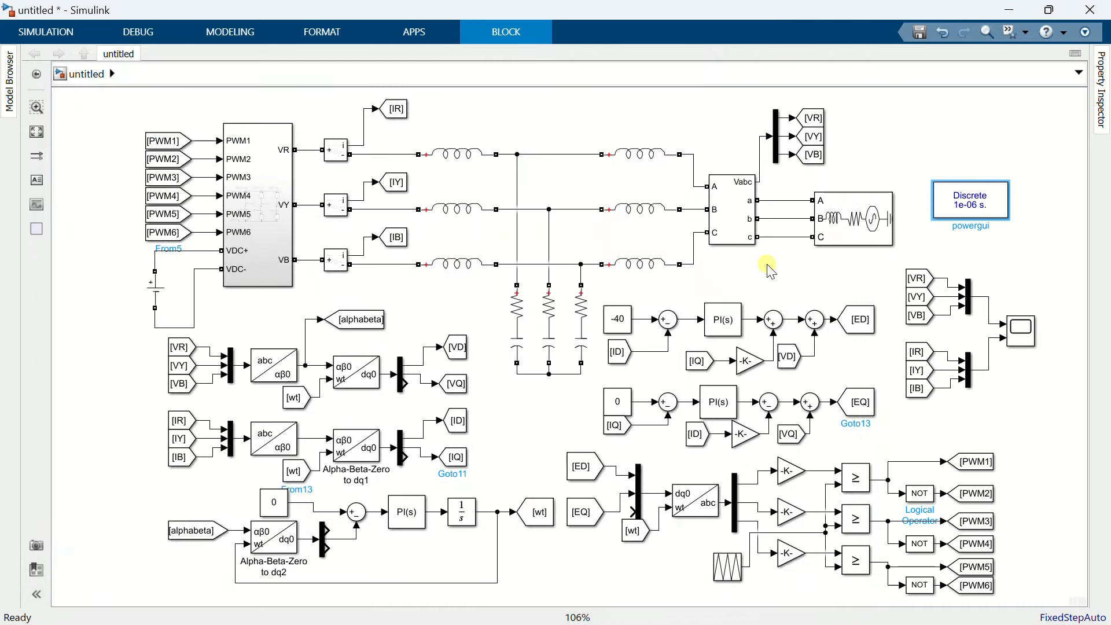
pyautogui.click(782, 288)
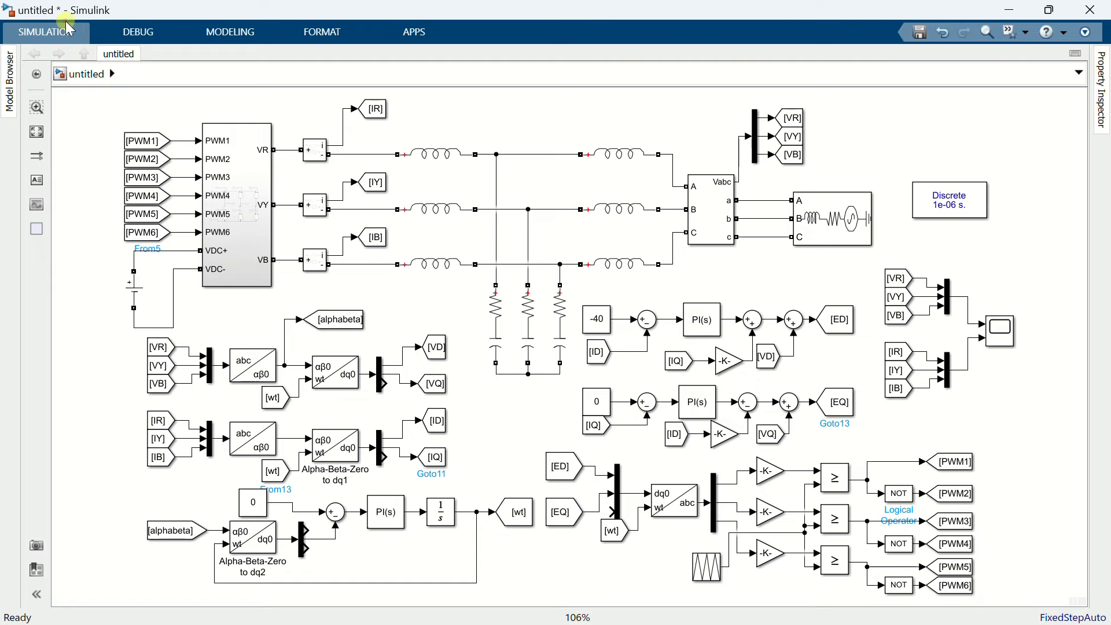
# - Set the simulation stop time to 1 and run the model
pyautogui.click(61, 26)
pyautogui.click(528, 60)
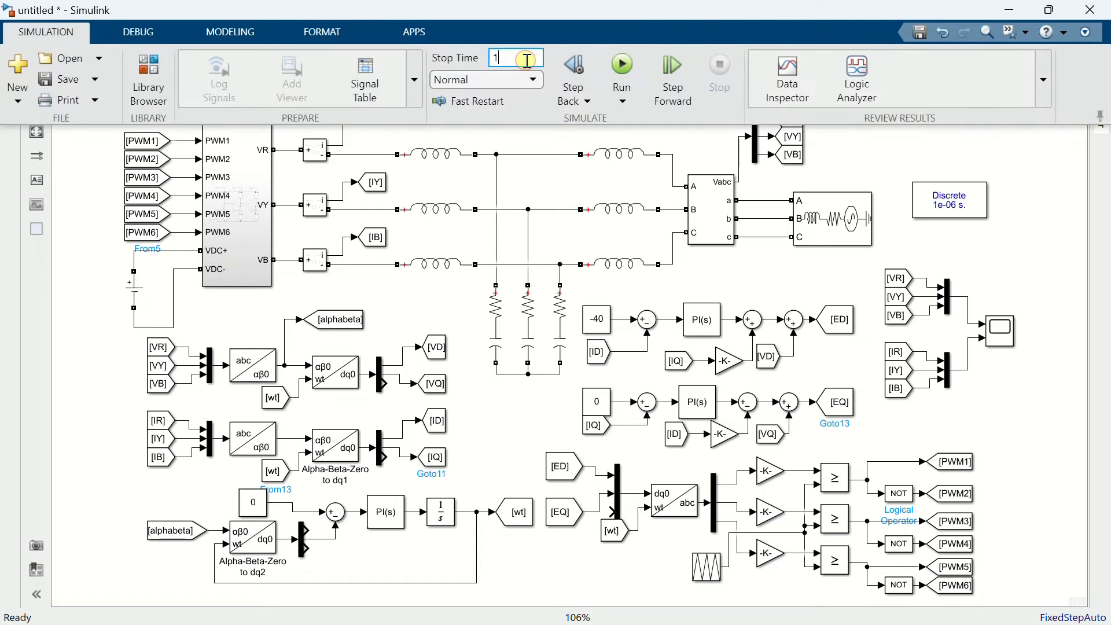
pyautogui.write('1')
pyautogui.click(628, 65)
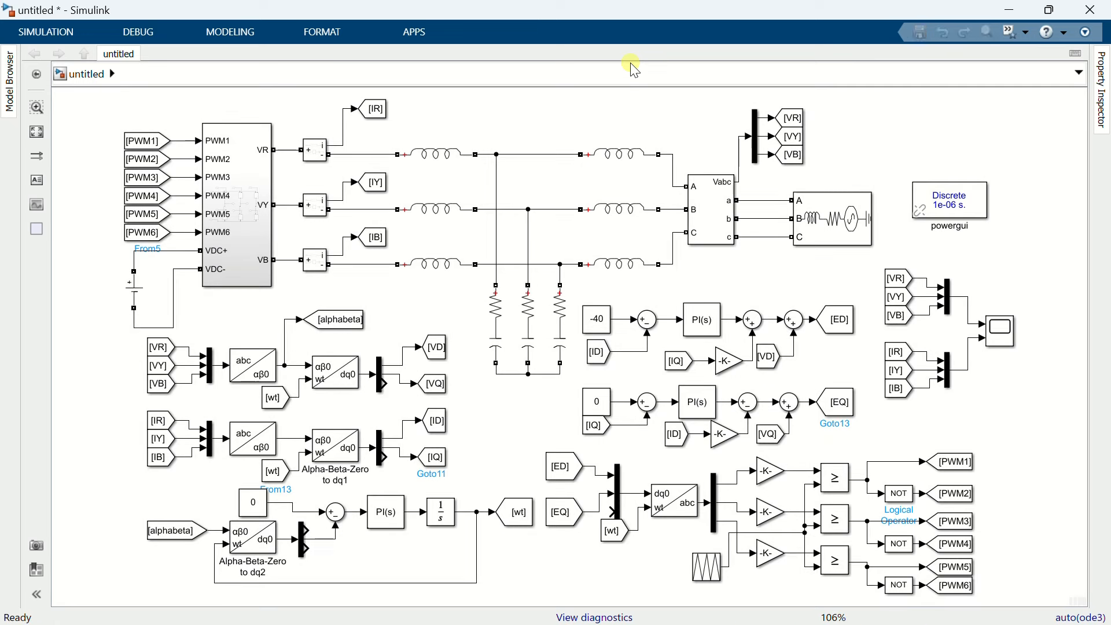
# - Examine the grid voltage and inverter current waveforms on the Scope over about 0.60 to 0.67 s, then close it
pyautogui.click(1000, 338)
pyautogui.doubleClick(1000, 338)
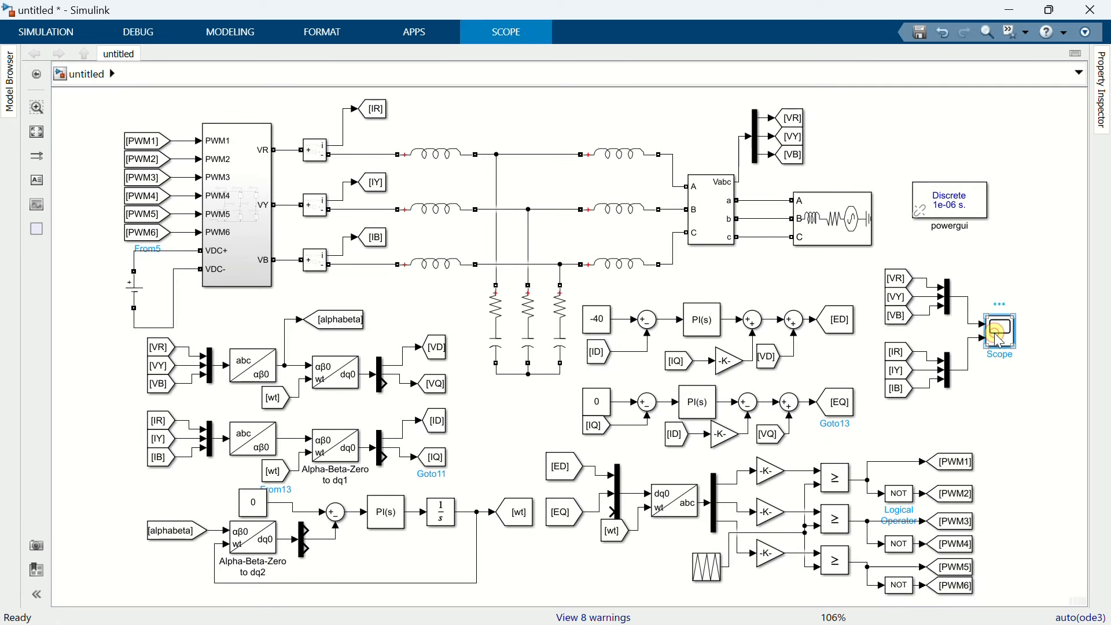
pyautogui.click(734, 79)
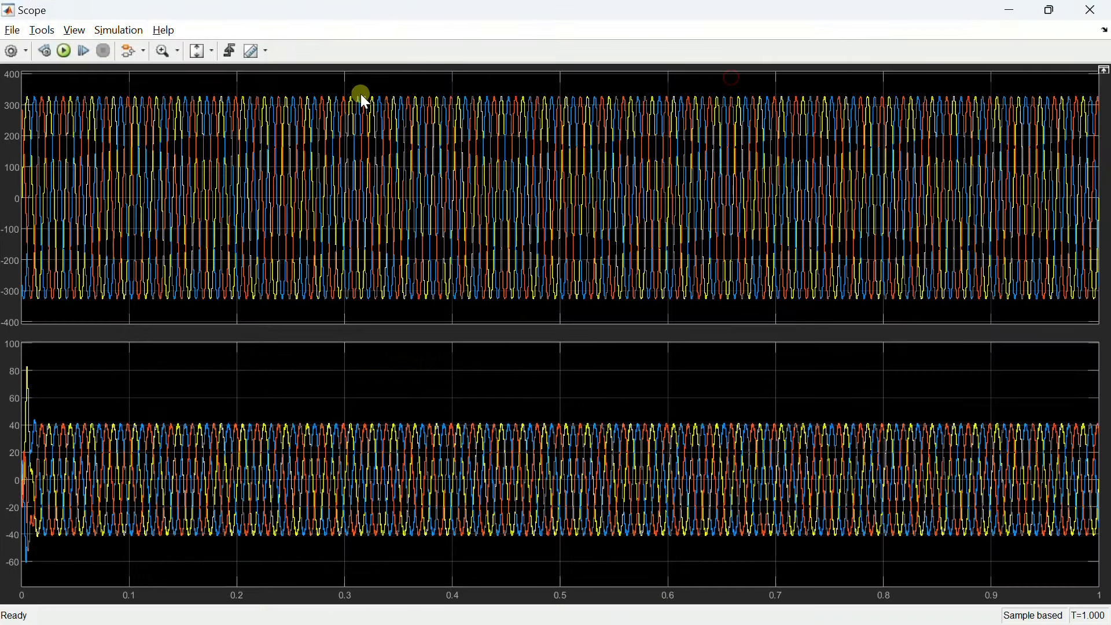
pyautogui.click(174, 55)
pyautogui.click(164, 75)
pyautogui.moveTo(666, 92); pyautogui.dragTo(740, 92)
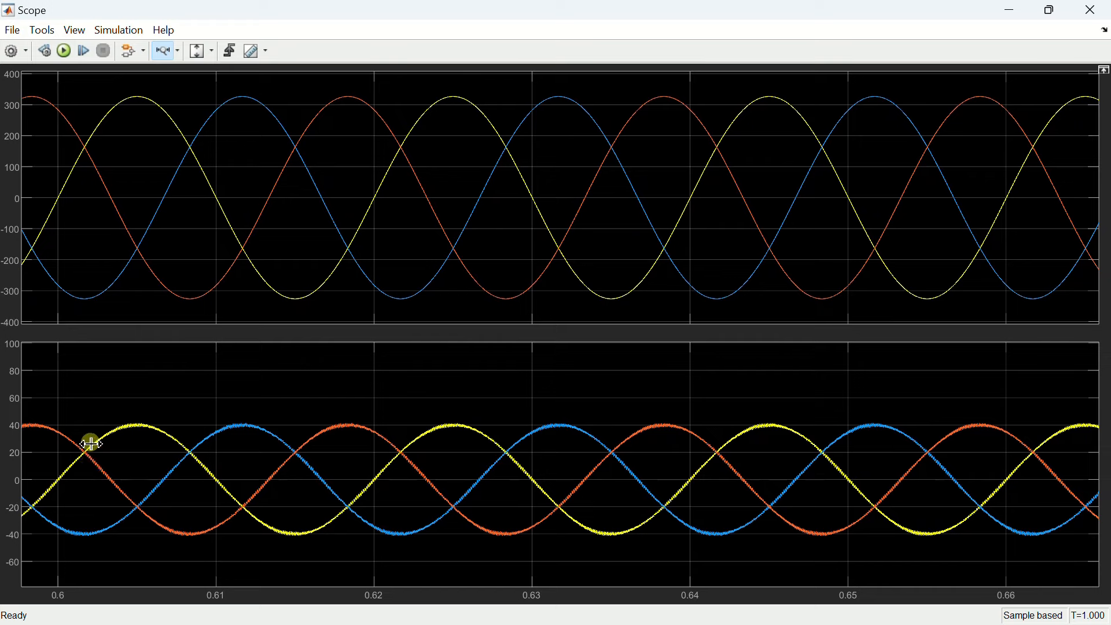
pyautogui.click(1100, 24)
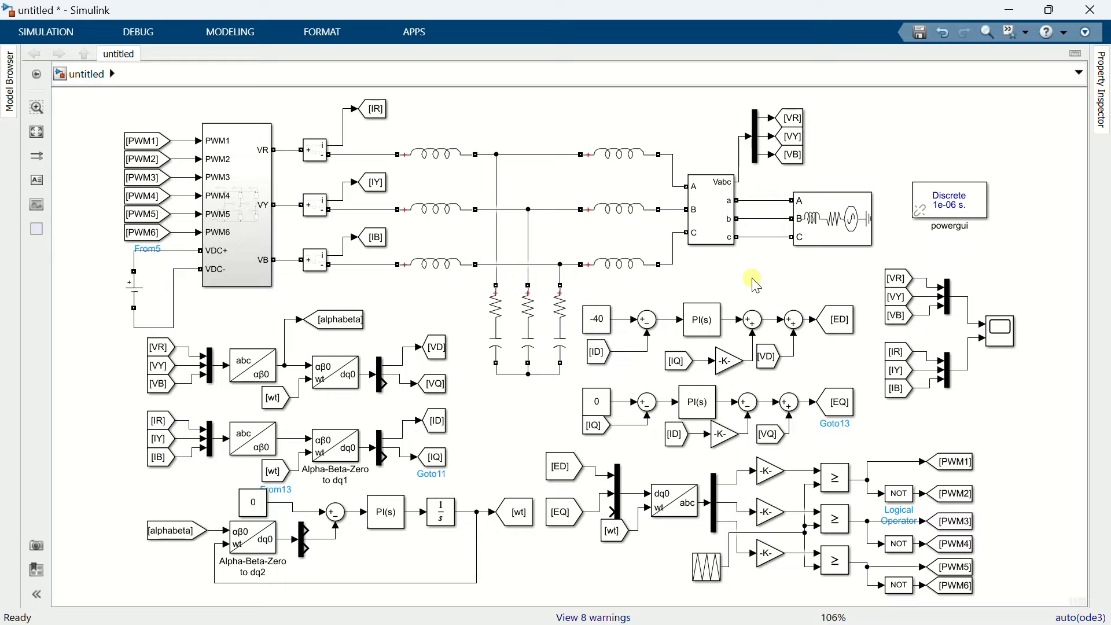
# - Duplicate the three-phase grid source and stack the copy directly below the original, shifting the original slightly up
pyautogui.moveTo(825, 218); pyautogui.dragTo(826, 287)
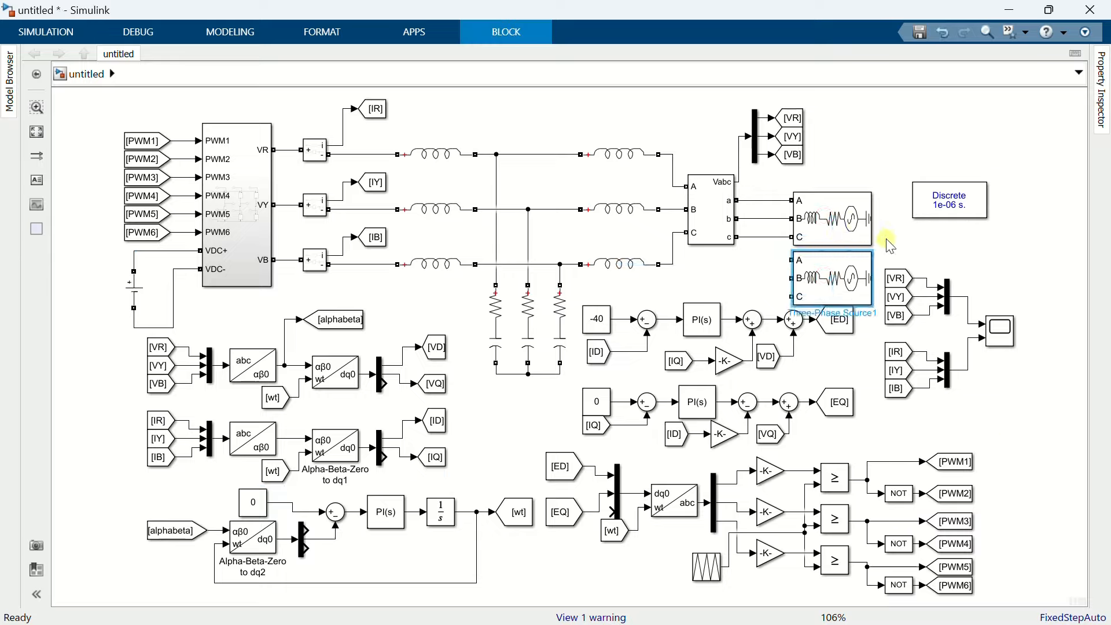
pyautogui.moveTo(846, 223); pyautogui.dragTo(845, 214)
pyautogui.moveTo(832, 276); pyautogui.dragTo(832, 257)
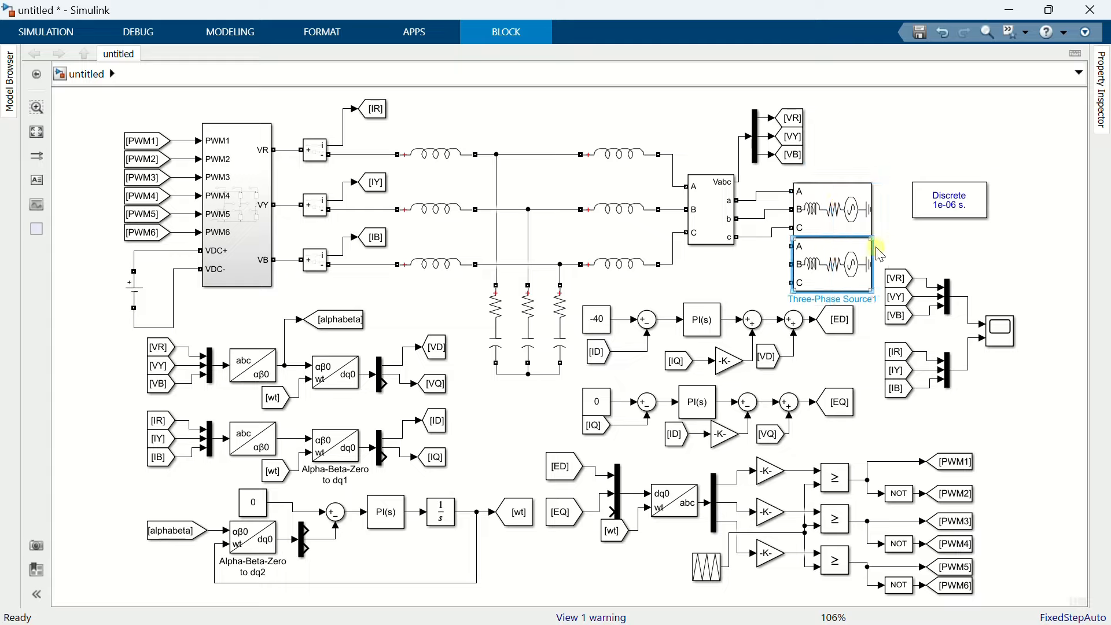
pyautogui.click(911, 233)
# - Connect phases A, B and C of the copied source to the a, b and c lines of the voltage measurement block
pyautogui.click(793, 247)
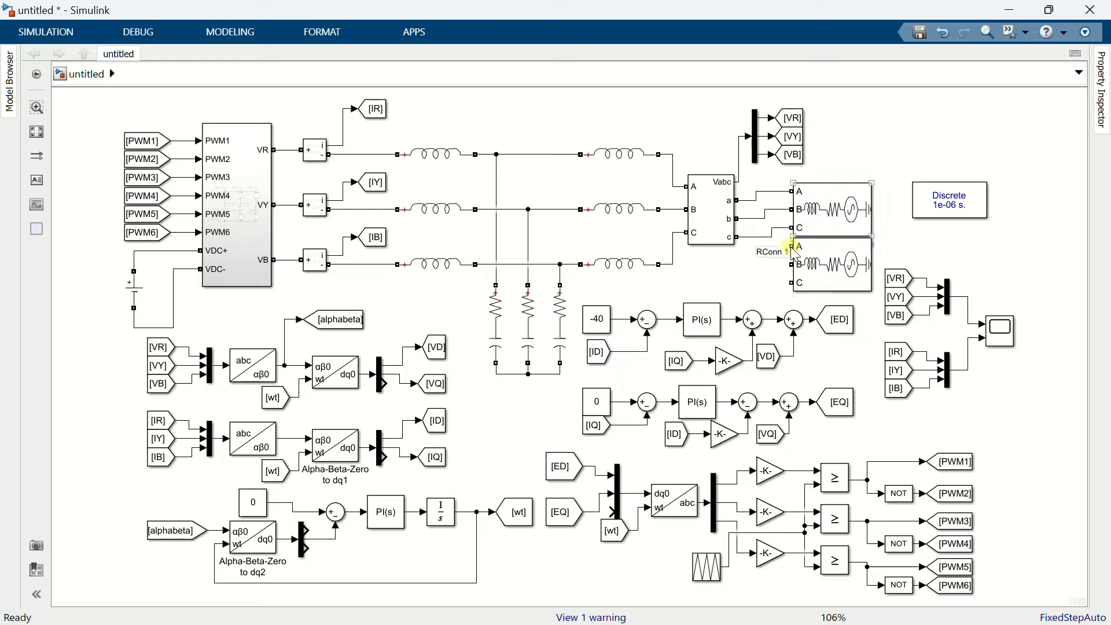
pyautogui.moveTo(791, 239)
pyautogui.mouseDown()
pyautogui.moveTo(749, 230)
pyautogui.moveTo(791, 239)
pyautogui.mouseUp()
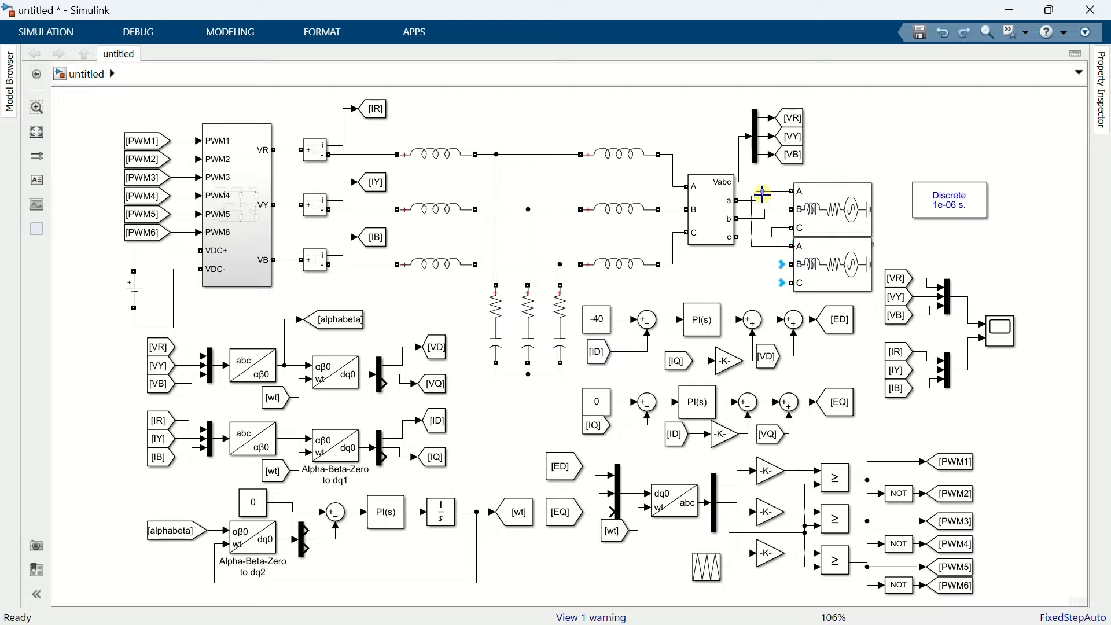
pyautogui.moveTo(764, 194); pyautogui.dragTo(763, 219)
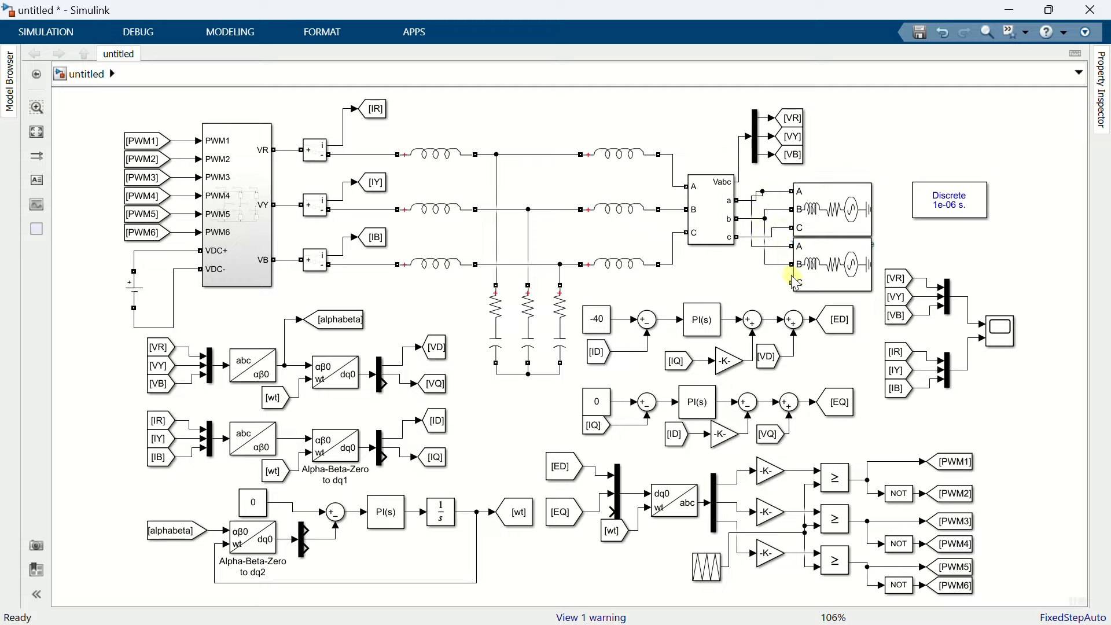
pyautogui.moveTo(794, 283); pyautogui.dragTo(772, 237)
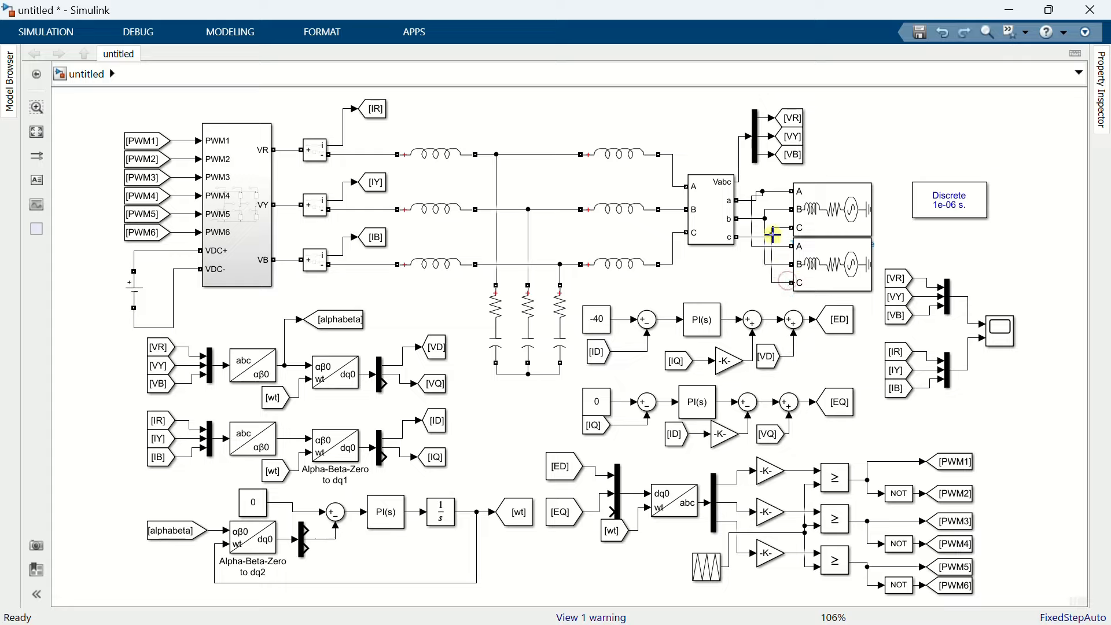
pyautogui.click(749, 257)
# - Set the copied source's phase-to-phase voltage to 20 Vrms, frequency to 2624.37264 Hz and base voltage to 20 Vrms
pyautogui.click(821, 264)
pyautogui.doubleClick(821, 264)
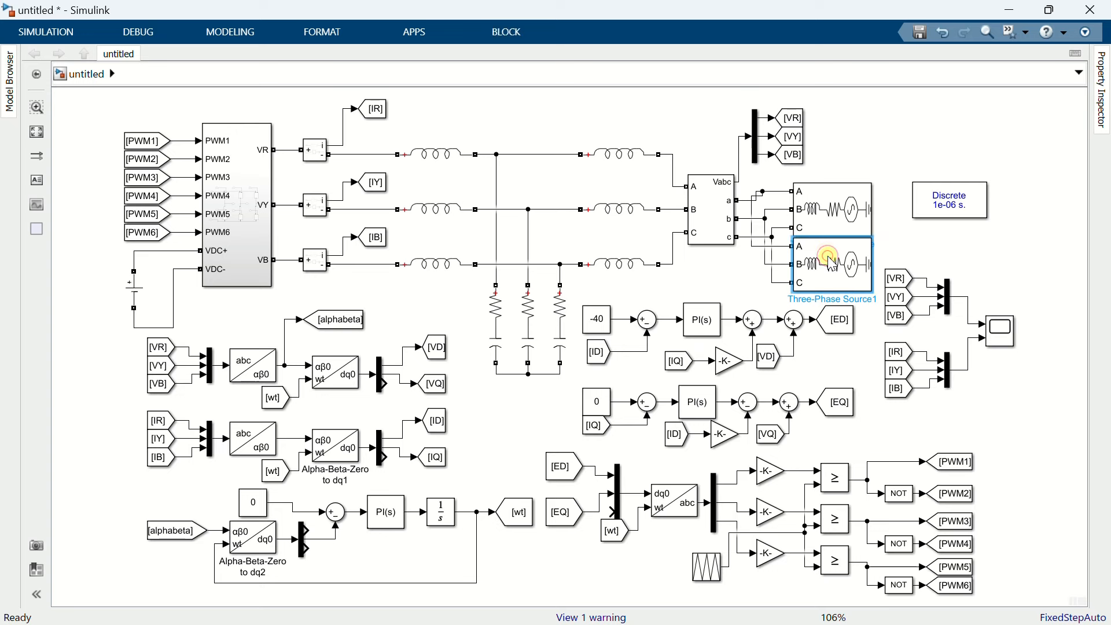
pyautogui.write('20')
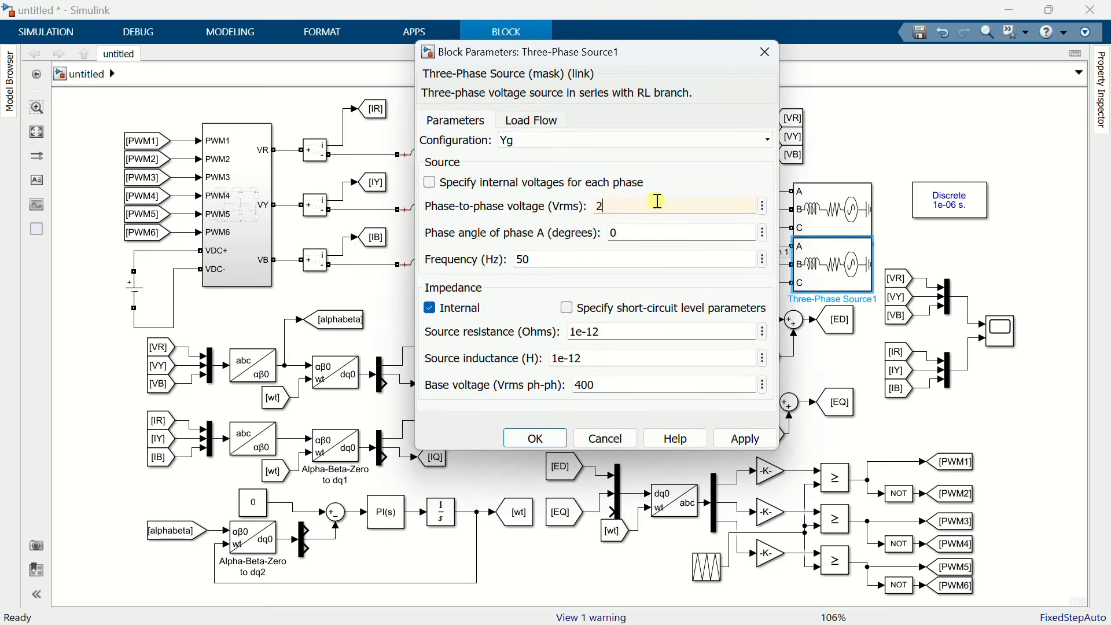
pyautogui.doubleClick(616, 258)
pyautogui.write('2624.37264')
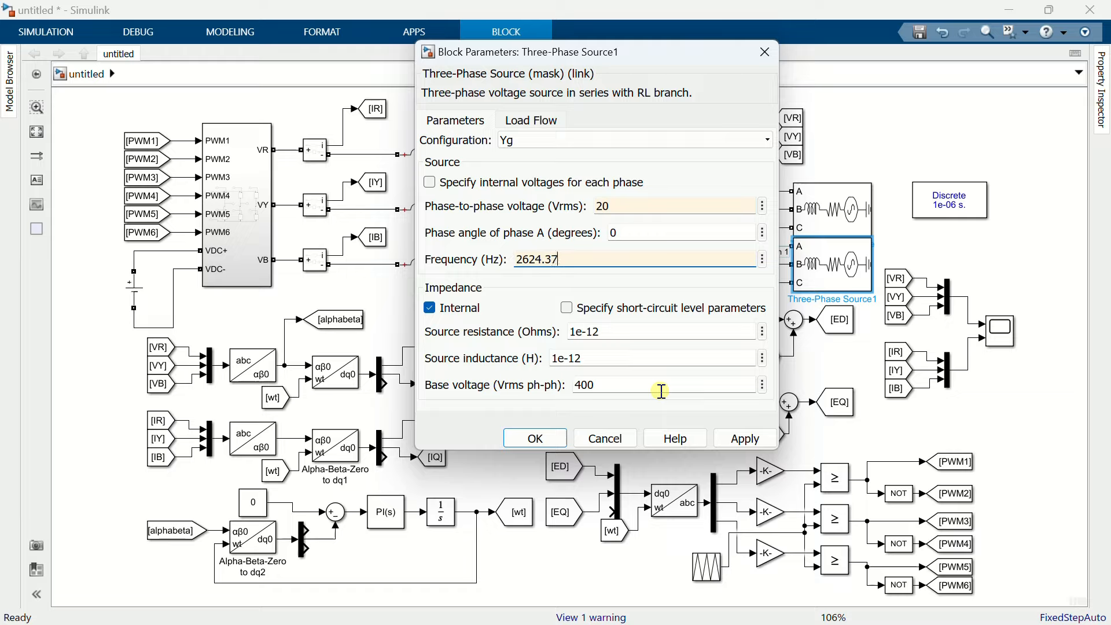
pyautogui.doubleClick(617, 382)
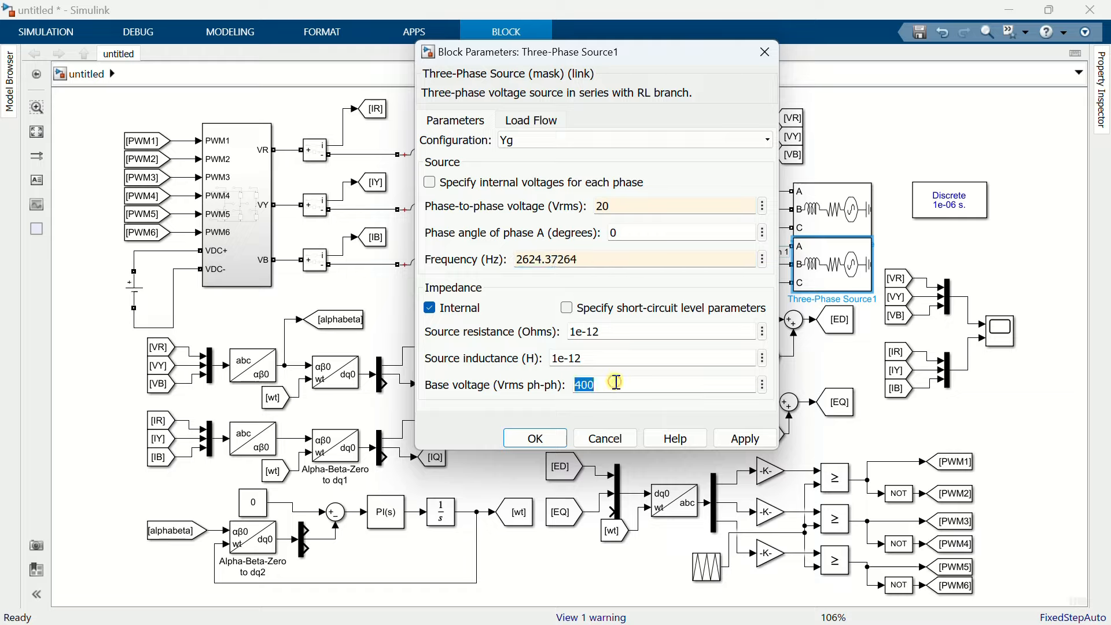
pyautogui.write('20')
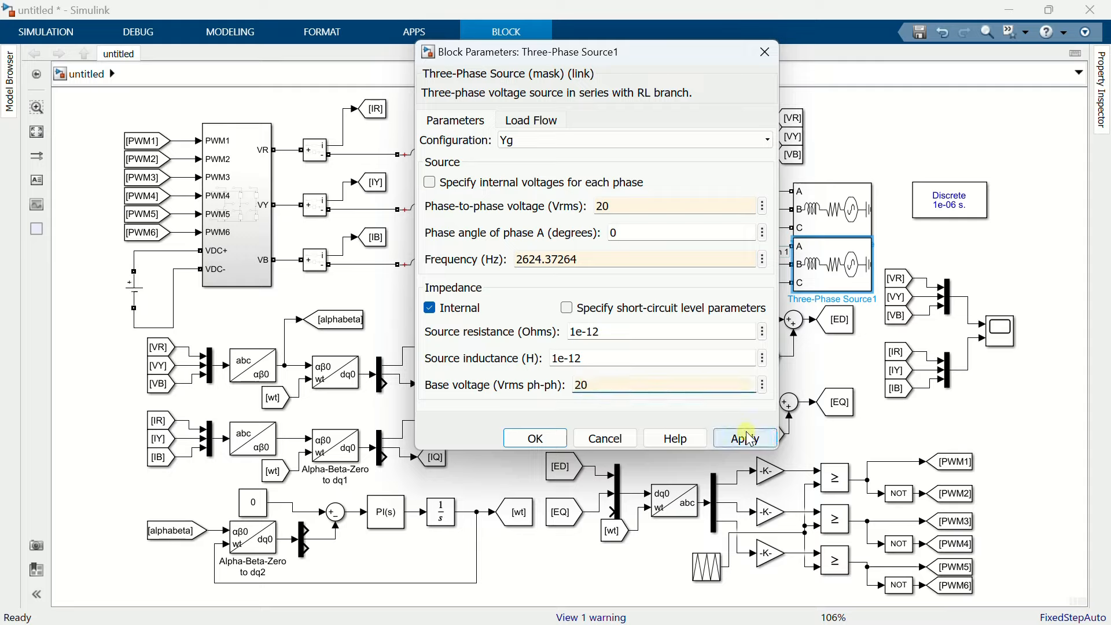
pyautogui.click(539, 438)
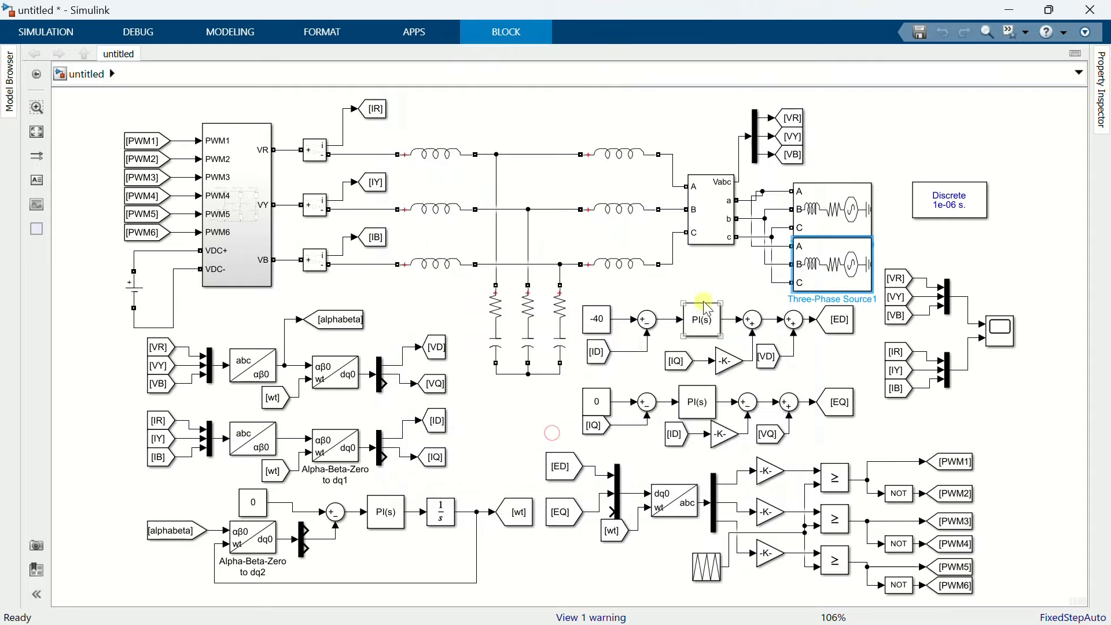
pyautogui.click(723, 278)
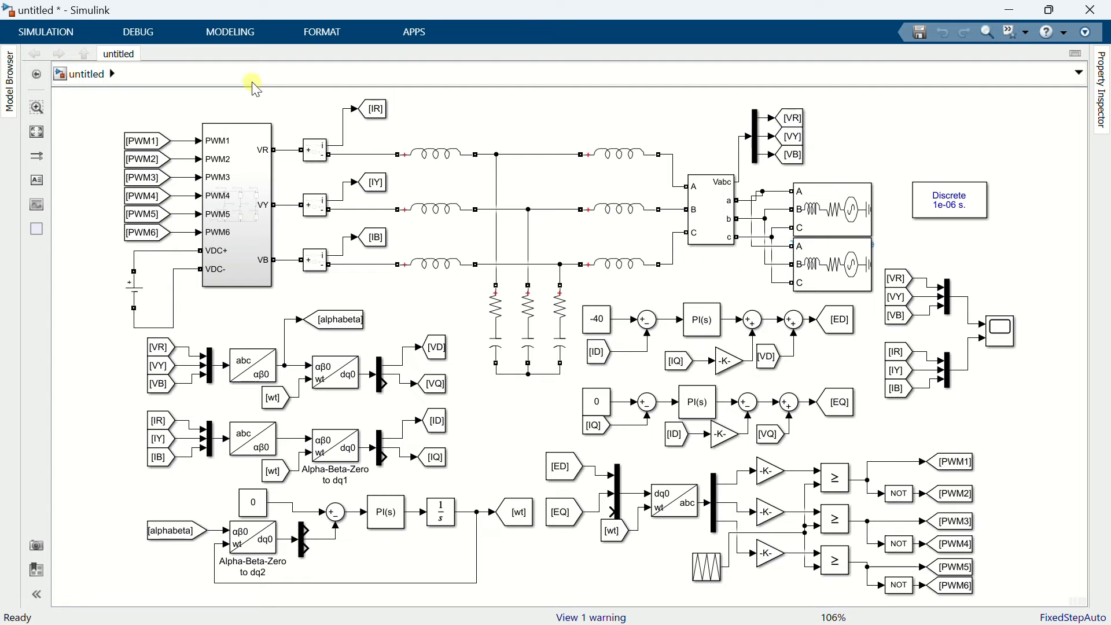
# - Run the simulation with both sources and examine the Scope's voltage and current waveforms over about 0.65 to 0.715 s
pyautogui.click(78, 42)
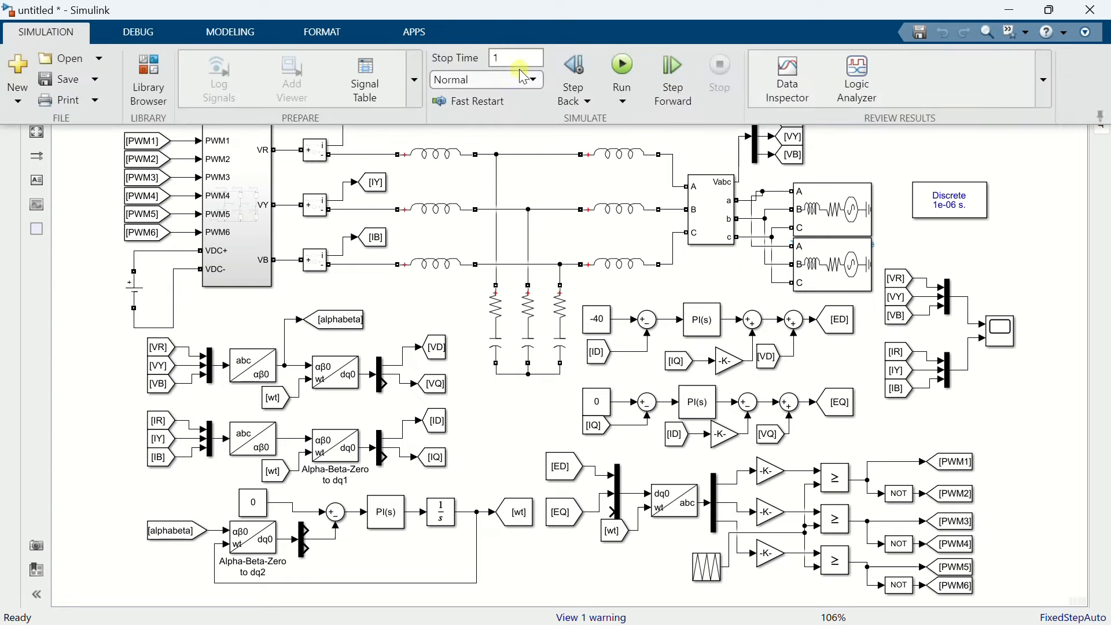
pyautogui.click(624, 68)
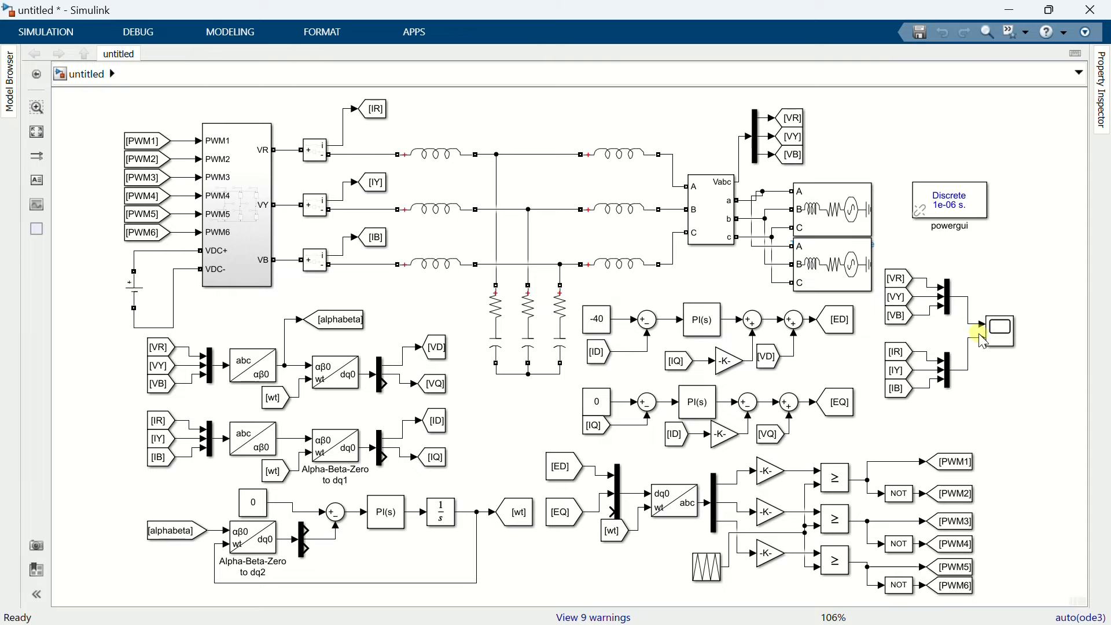
pyautogui.click(1005, 338)
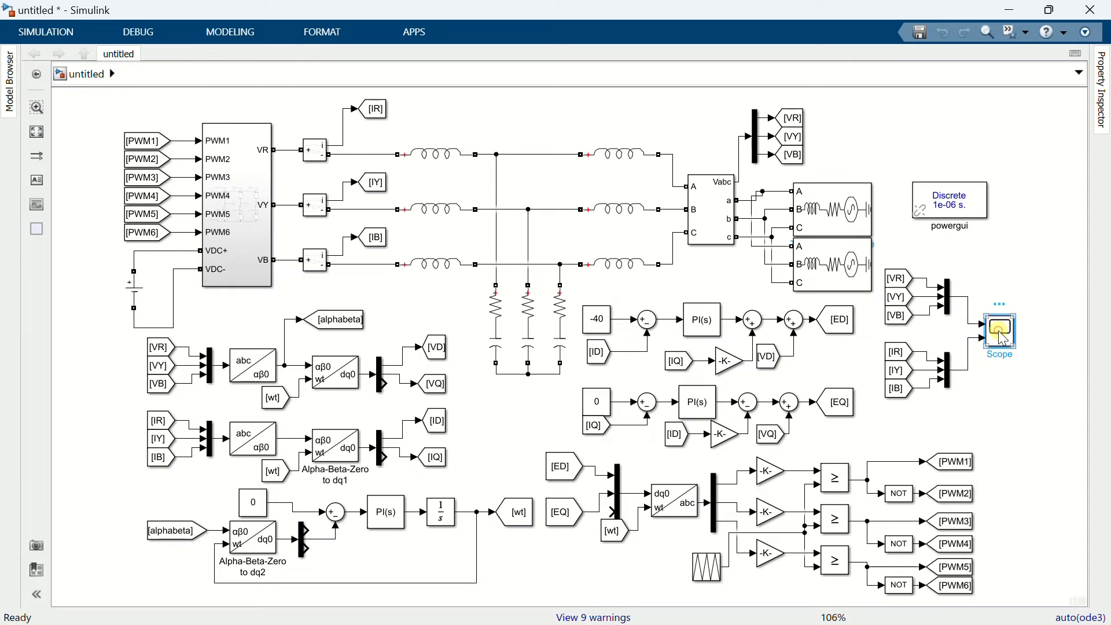
pyautogui.doubleClick(1004, 338)
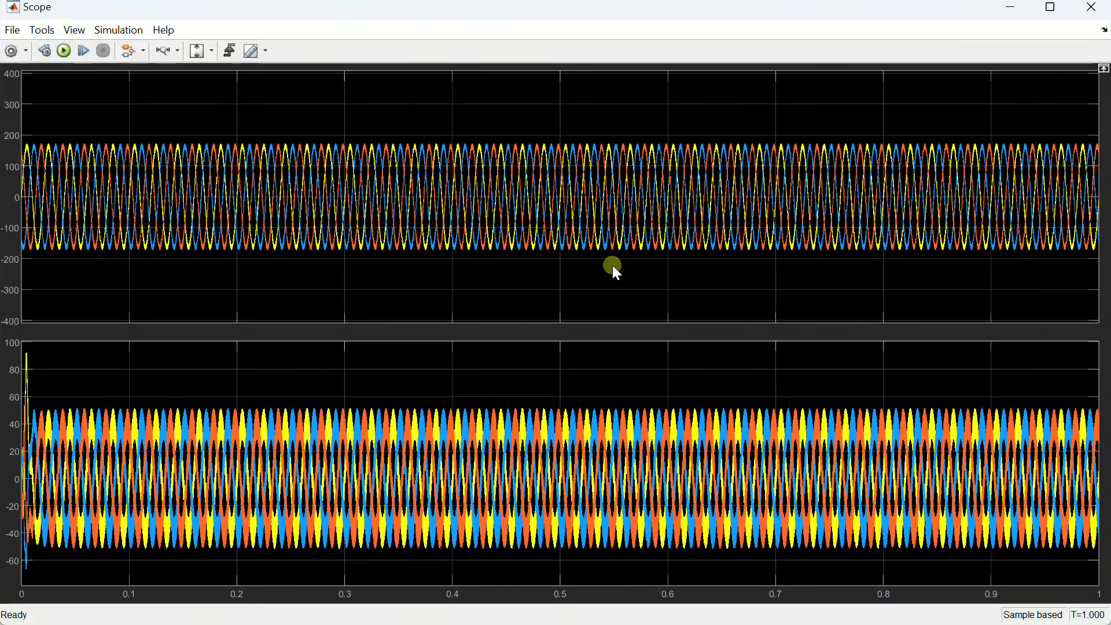
pyautogui.click(155, 56)
pyautogui.moveTo(721, 142); pyautogui.dragTo(792, 145)
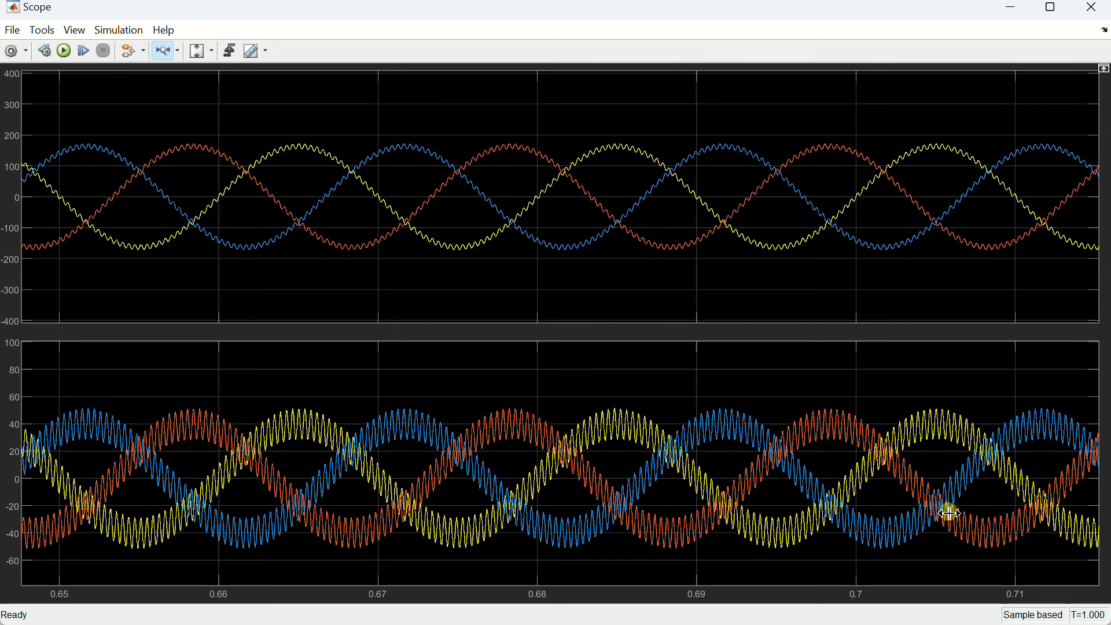
pyautogui.click(1091, 7)
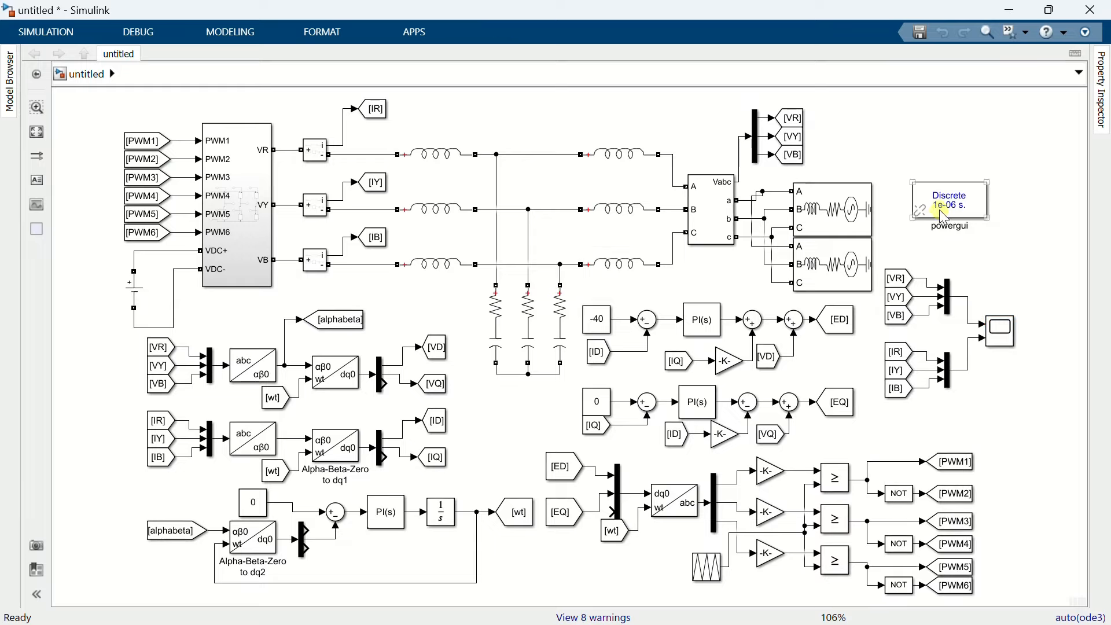
# - Rearrange the model: powergui and the Scope group beside the grid sources, and the dq current controllers below them
pyautogui.moveTo(953, 217); pyautogui.dragTo(925, 133)
pyautogui.moveTo(877, 233); pyautogui.dragTo(1054, 417)
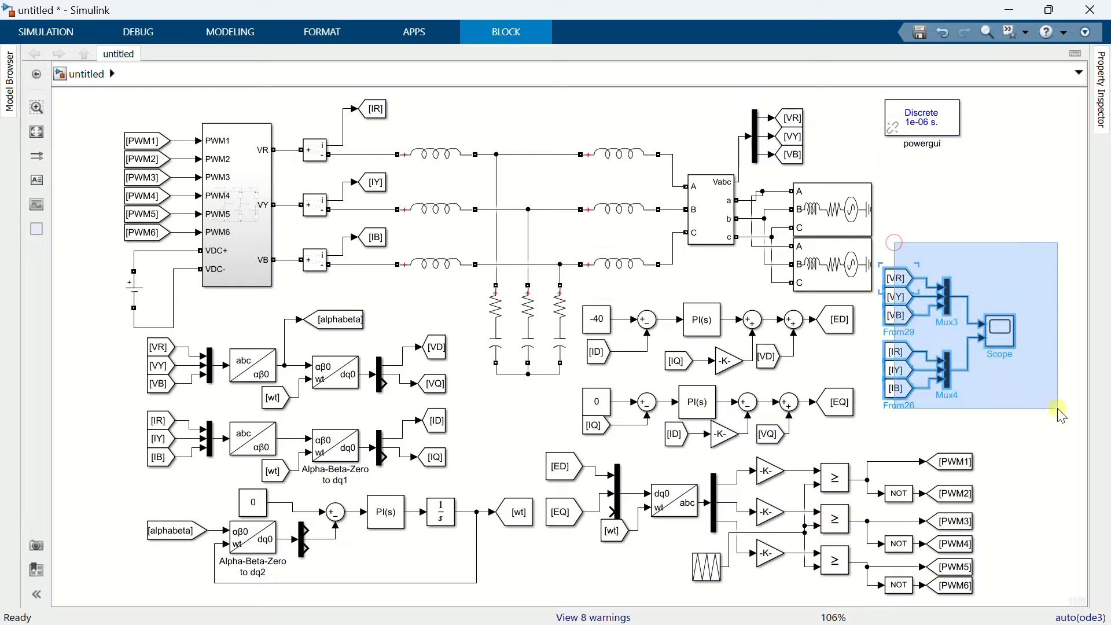
pyautogui.moveTo(1002, 333); pyautogui.dragTo(1012, 215)
pyautogui.moveTo(561, 324); pyautogui.dragTo(1002, 417)
pyautogui.click(603, 379)
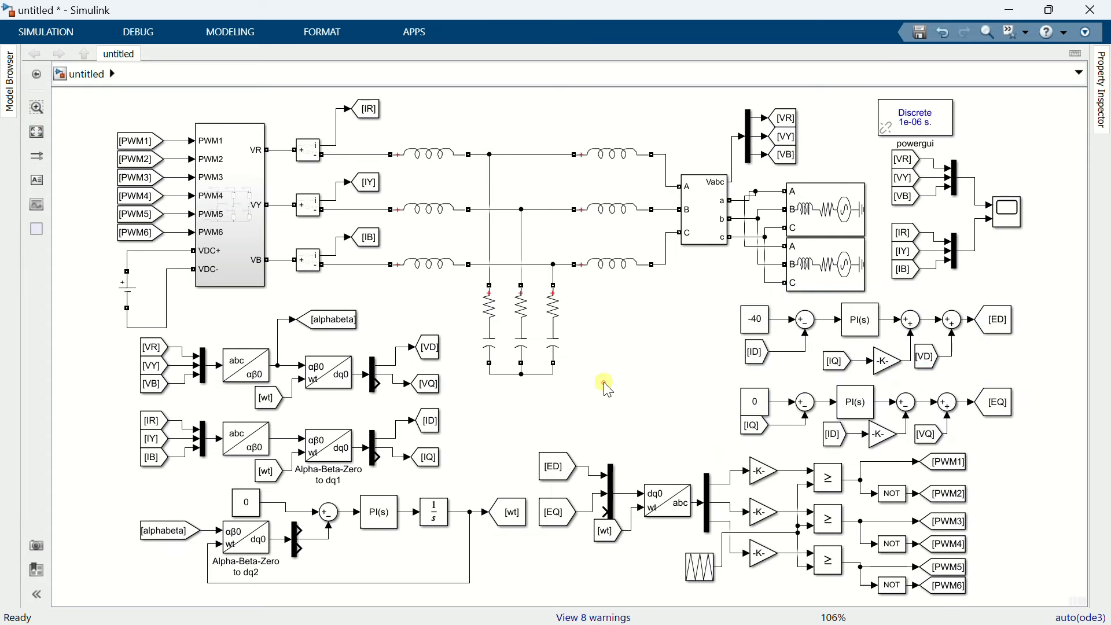
# - Replace the common line below the filter capacitors with three Current Measurement blocks, one under each capacitor branch
pyautogui.moveTo(605, 405); pyautogui.dragTo(471, 367)
pyautogui.press('Delete')
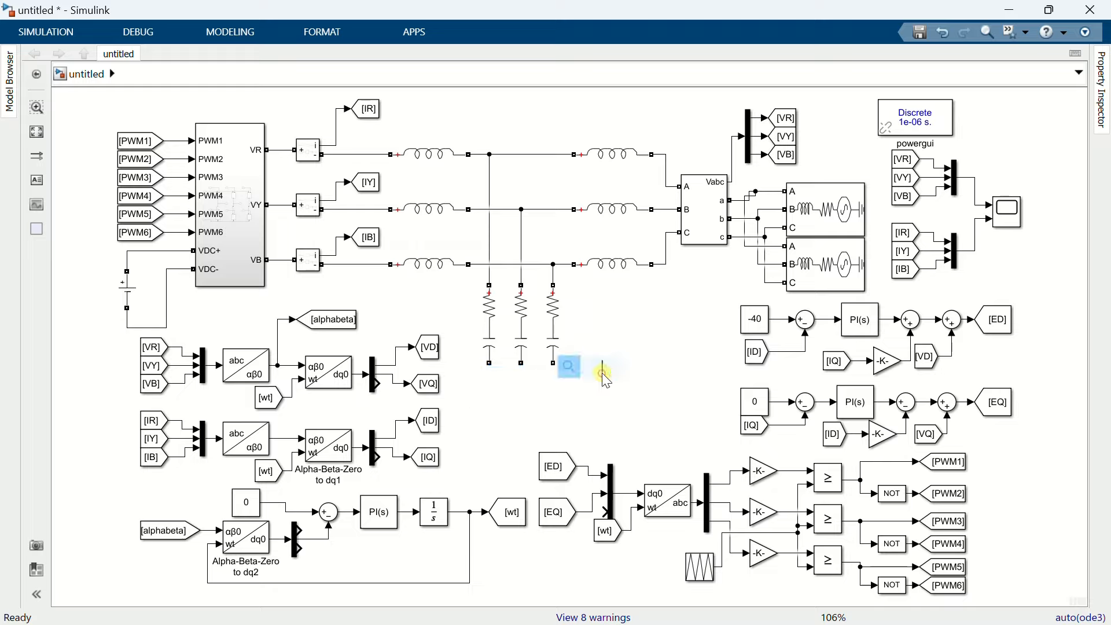
pyautogui.write('cur')
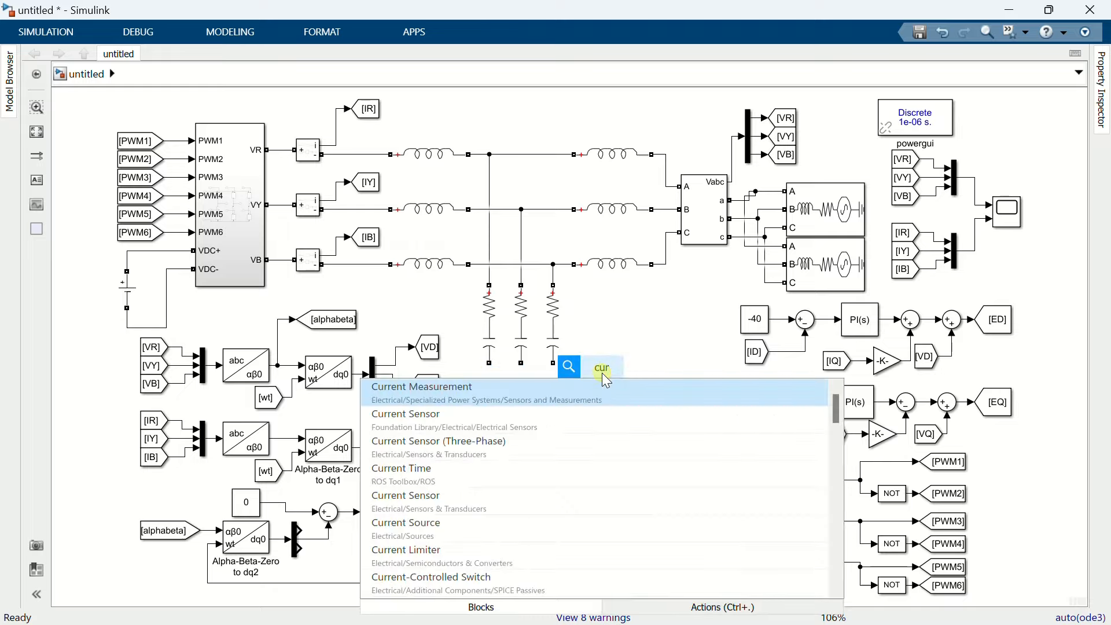
pyautogui.click(609, 389)
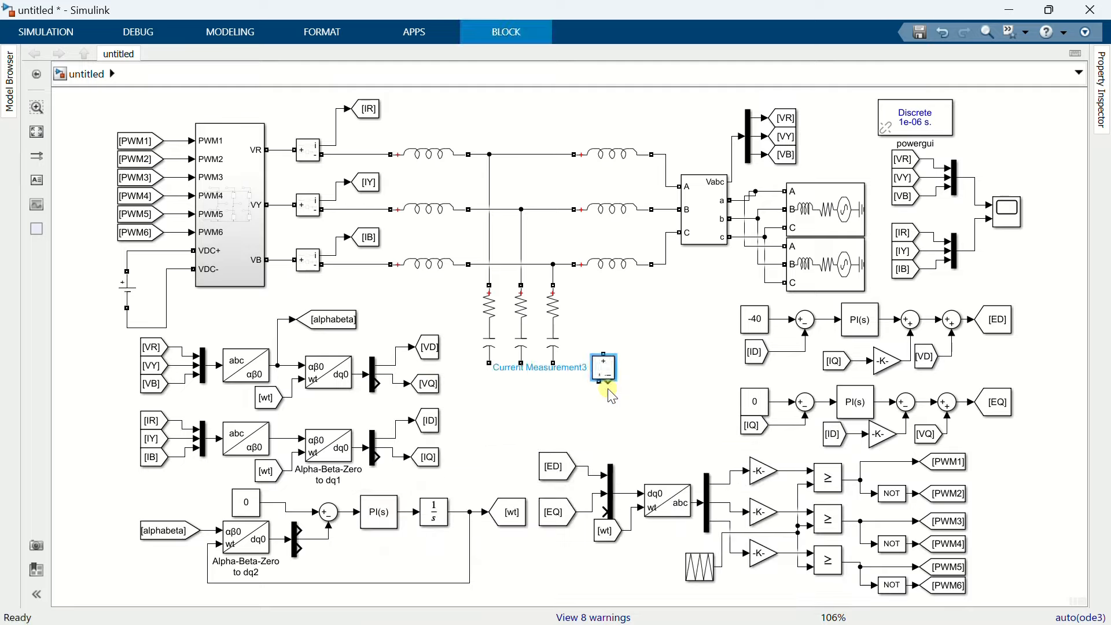
pyautogui.moveTo(606, 382); pyautogui.dragTo(556, 406)
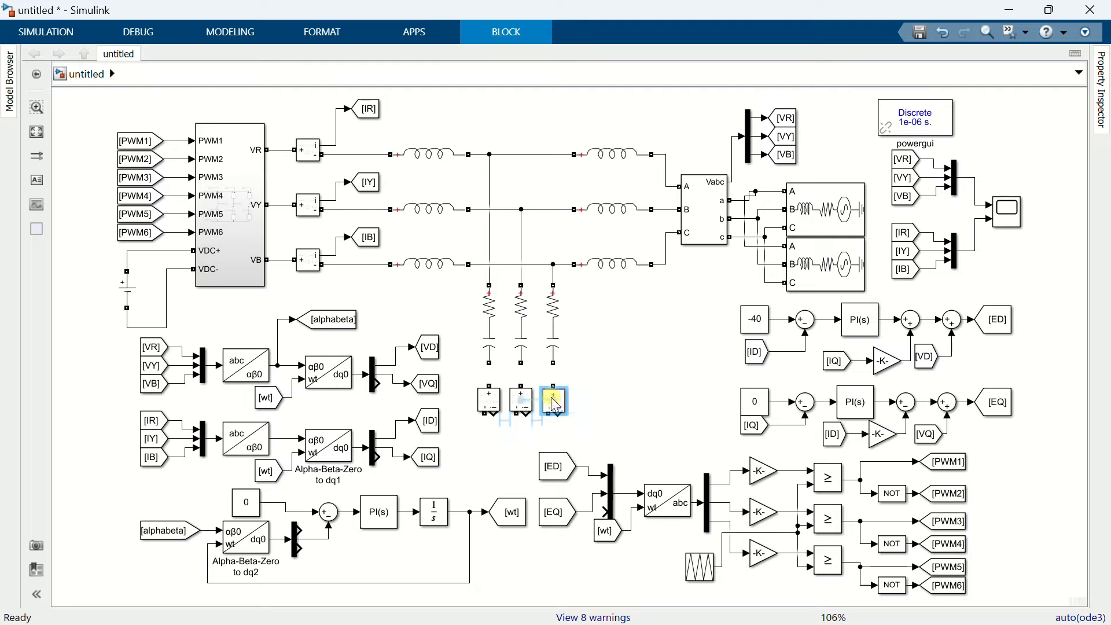
# - Connect each capacitor branch to its Current Measurement block's positive terminal and join the three negative terminals in a common node
pyautogui.click(554, 390)
pyautogui.click(522, 385)
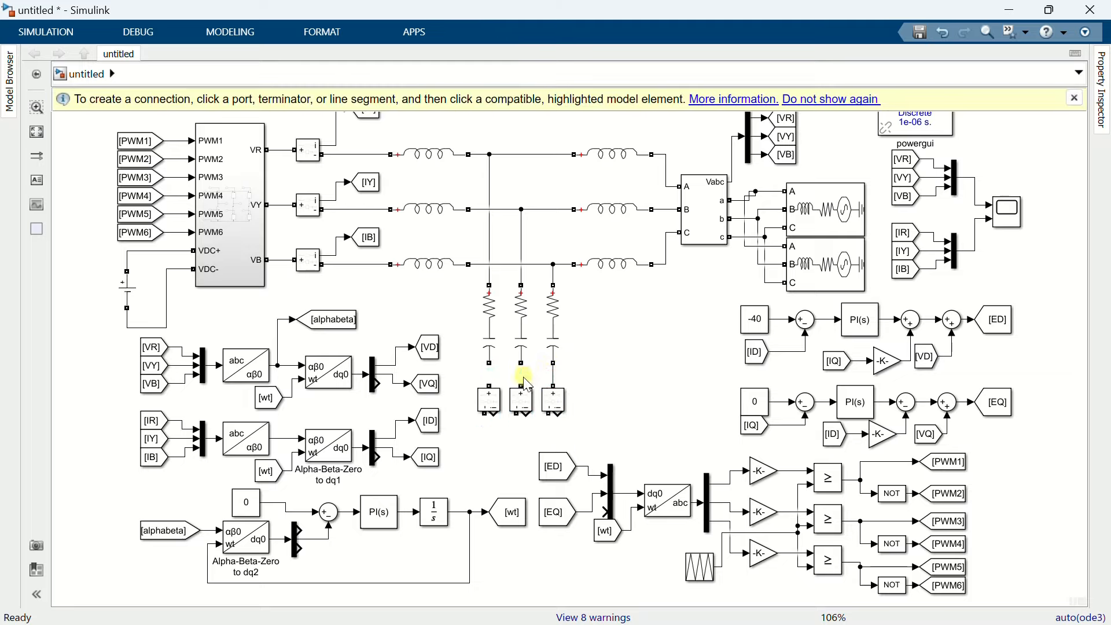
pyautogui.click(490, 363)
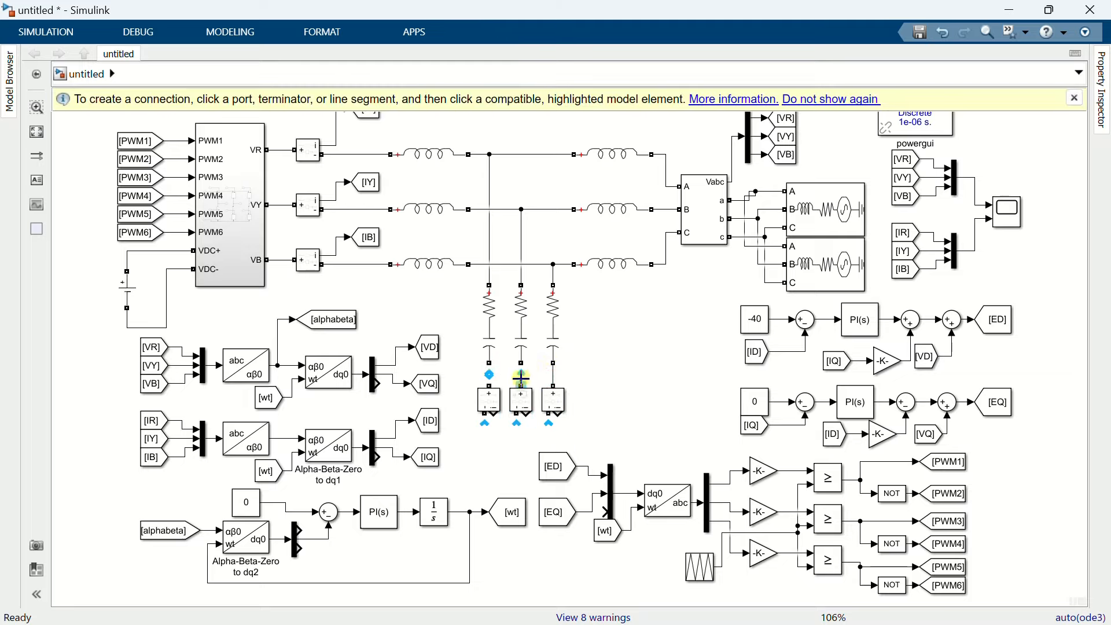
pyautogui.click(490, 385)
pyautogui.click(501, 415)
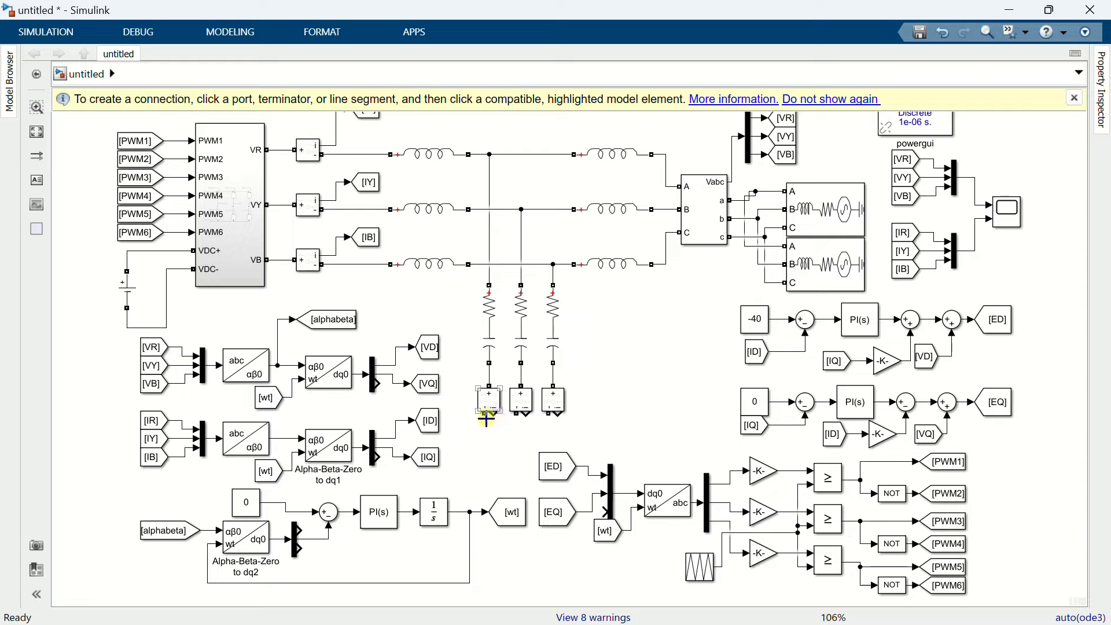
pyautogui.click(488, 418)
pyautogui.click(516, 421)
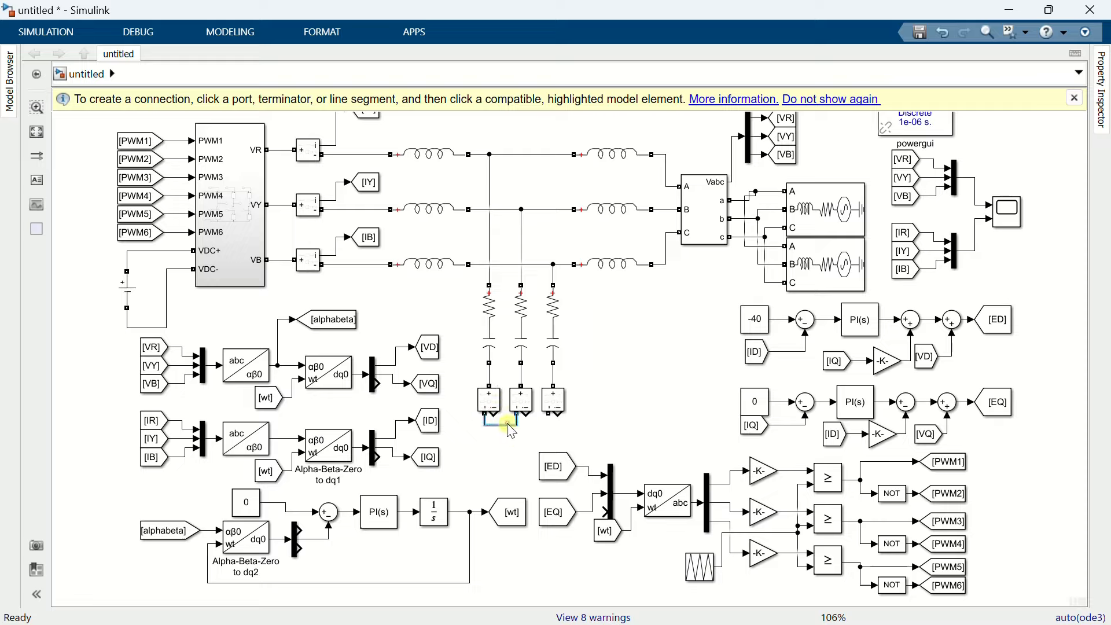
pyautogui.click(523, 433)
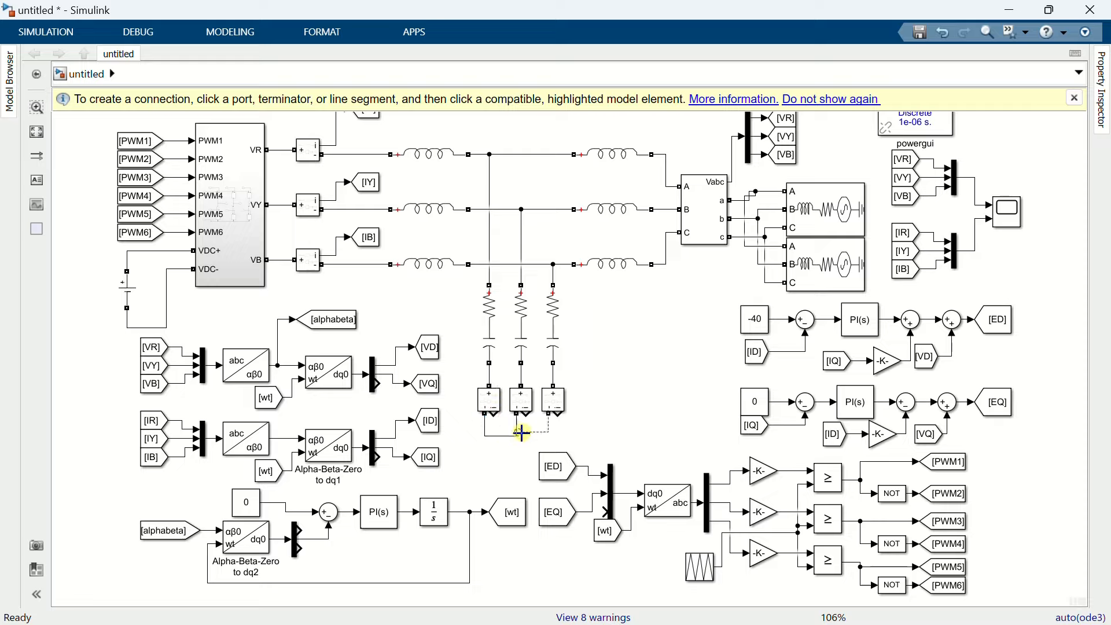
pyautogui.click(575, 368)
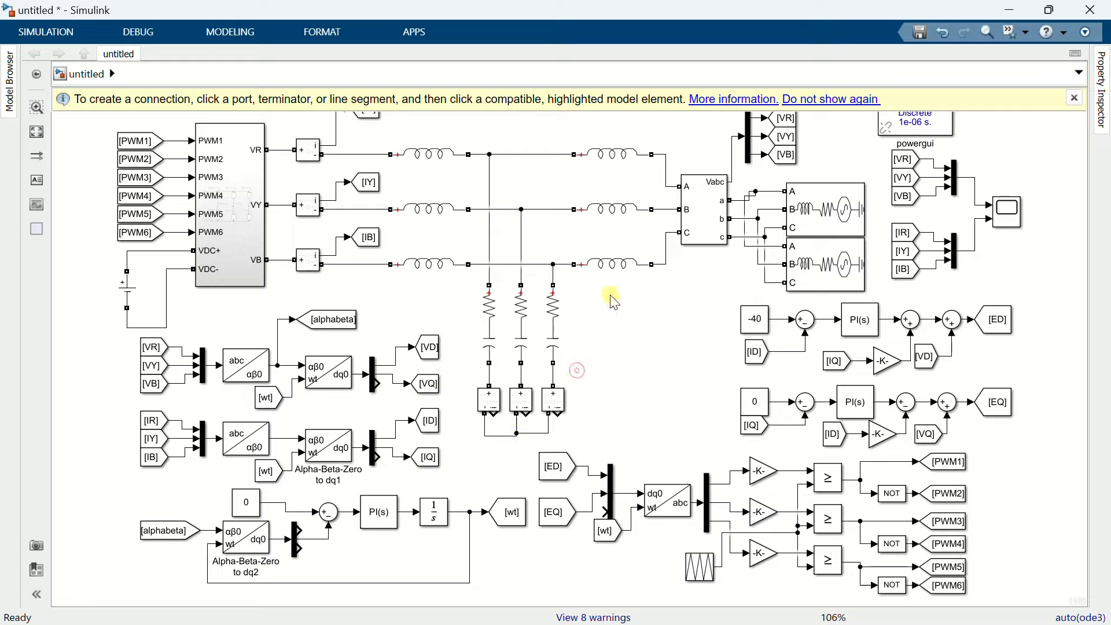
# - Add a Goto block beside the capacitor current measurements and set its tag to IC1
pyautogui.doubleClick(600, 396)
pyautogui.write('goto')
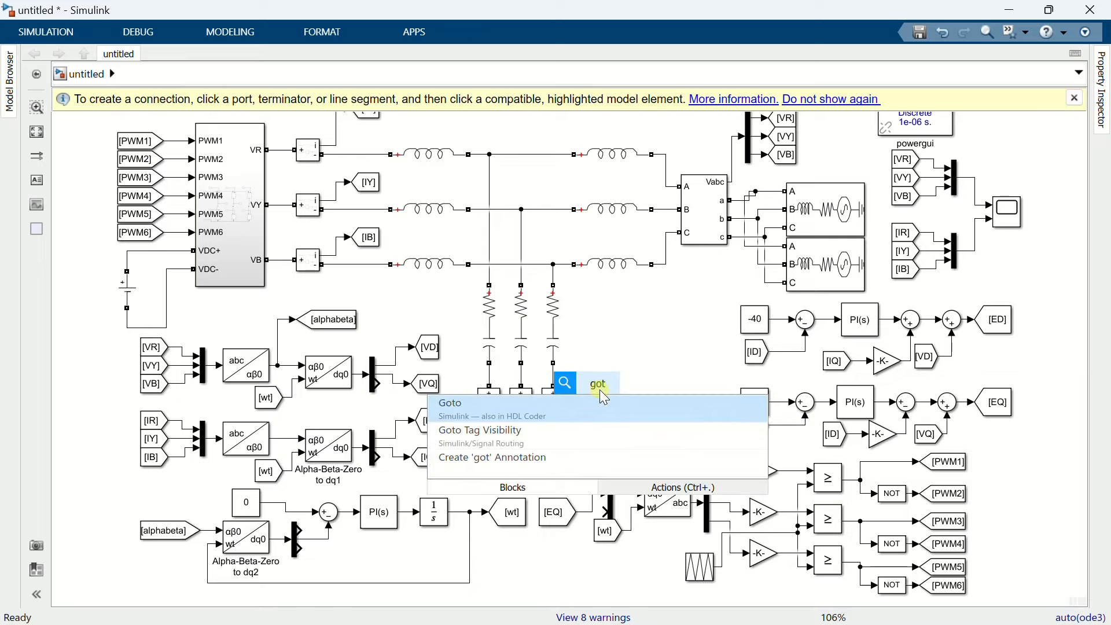
pyautogui.press('Return')
pyautogui.click(599, 404)
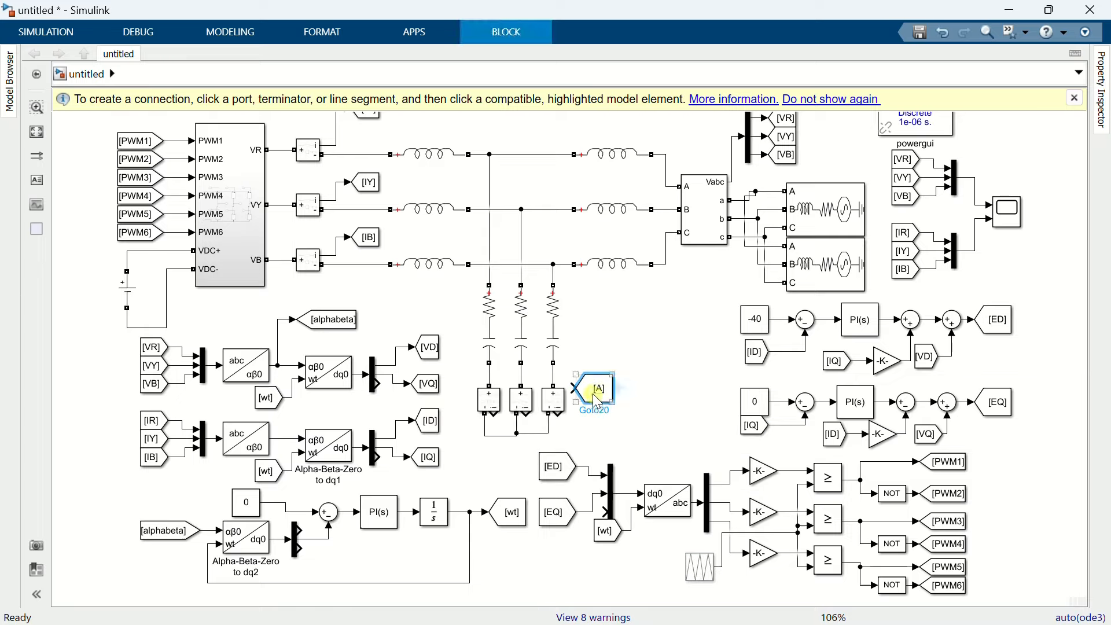
pyautogui.moveTo(598, 402); pyautogui.dragTo(607, 387)
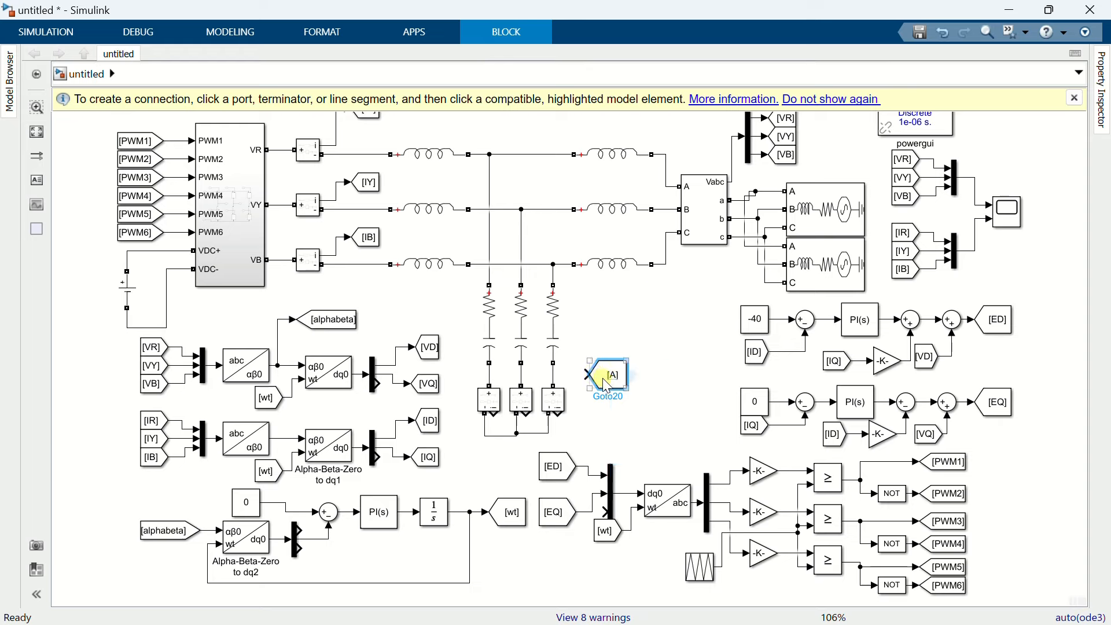
pyautogui.doubleClick(606, 384)
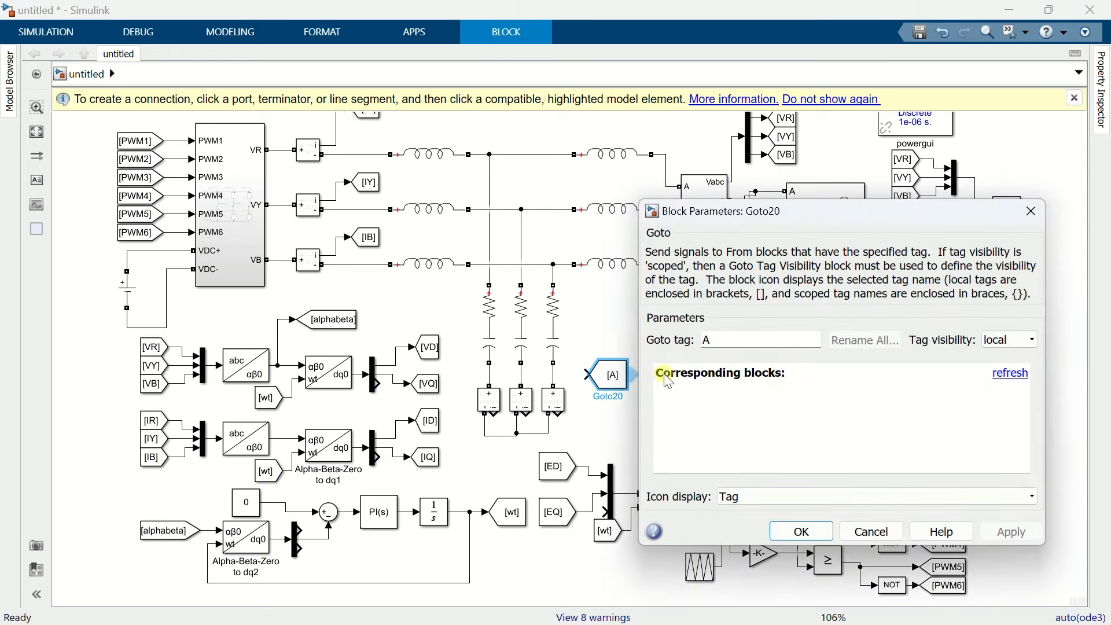
pyautogui.write('IC')
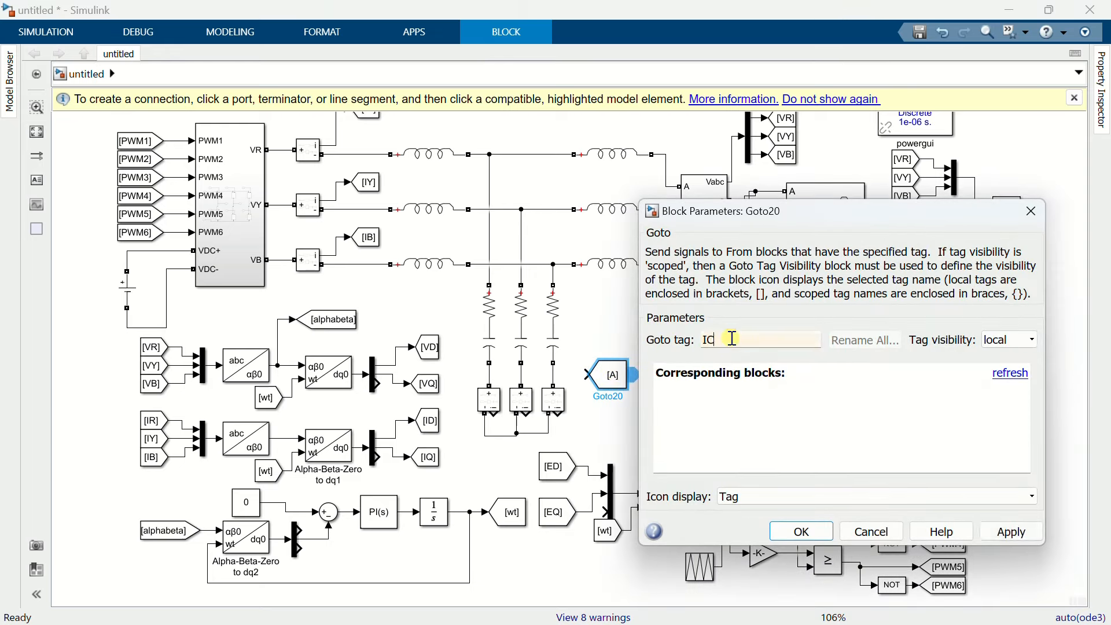
pyautogui.write('!')
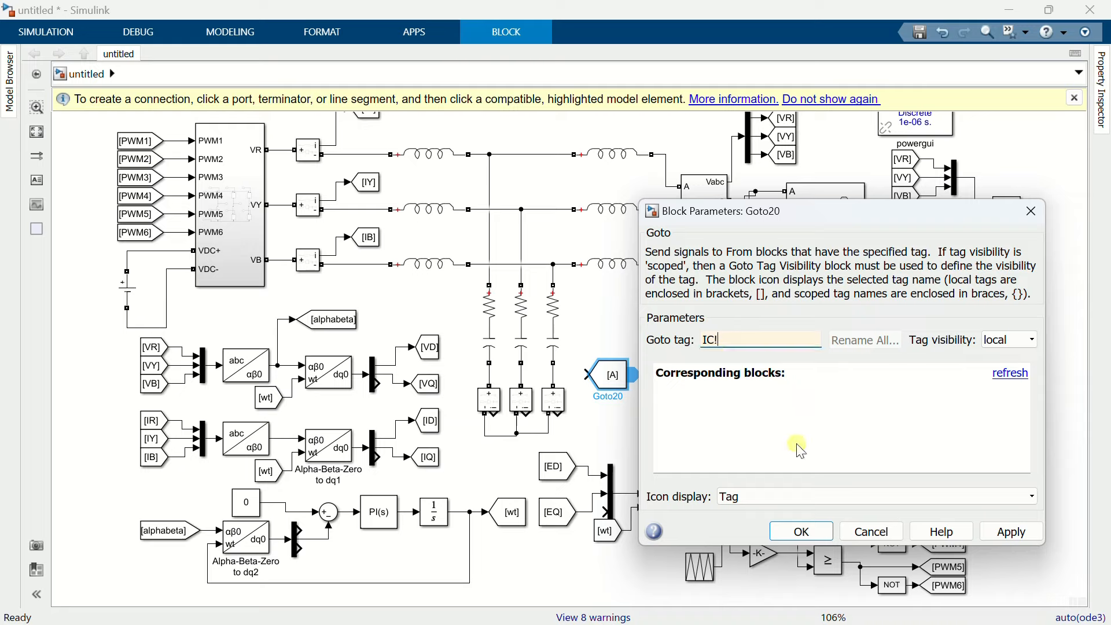
pyautogui.click(802, 532)
# - Copy the IC1 Goto block twice in a column below it and set the middle copy's tag to IC2
pyautogui.moveTo(612, 371); pyautogui.dragTo(608, 441)
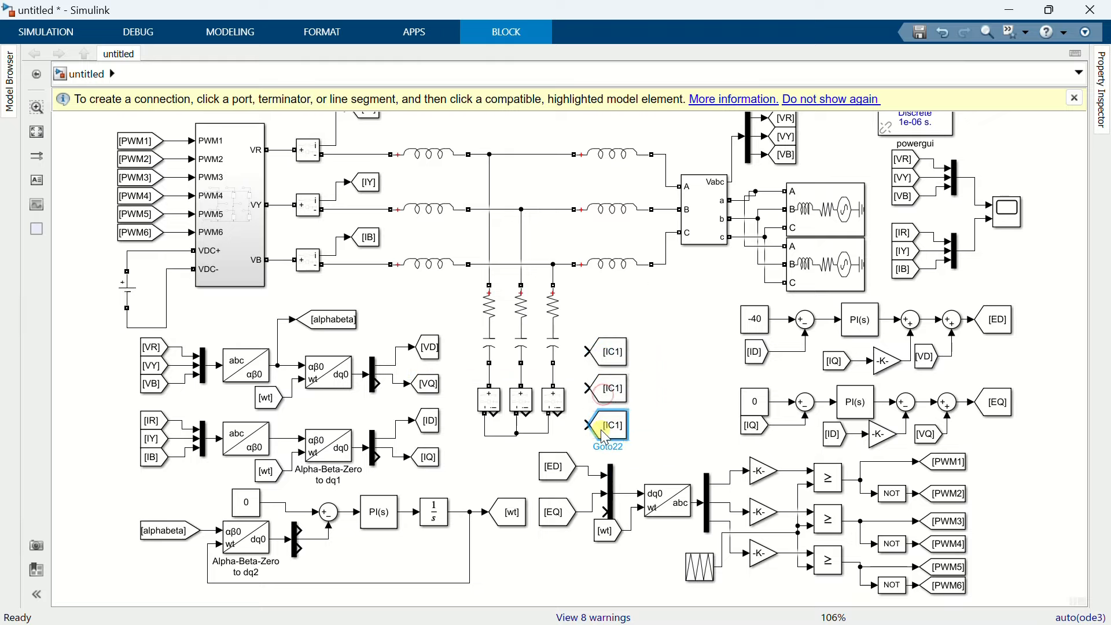
pyautogui.click(604, 399)
pyautogui.doubleClick(604, 399)
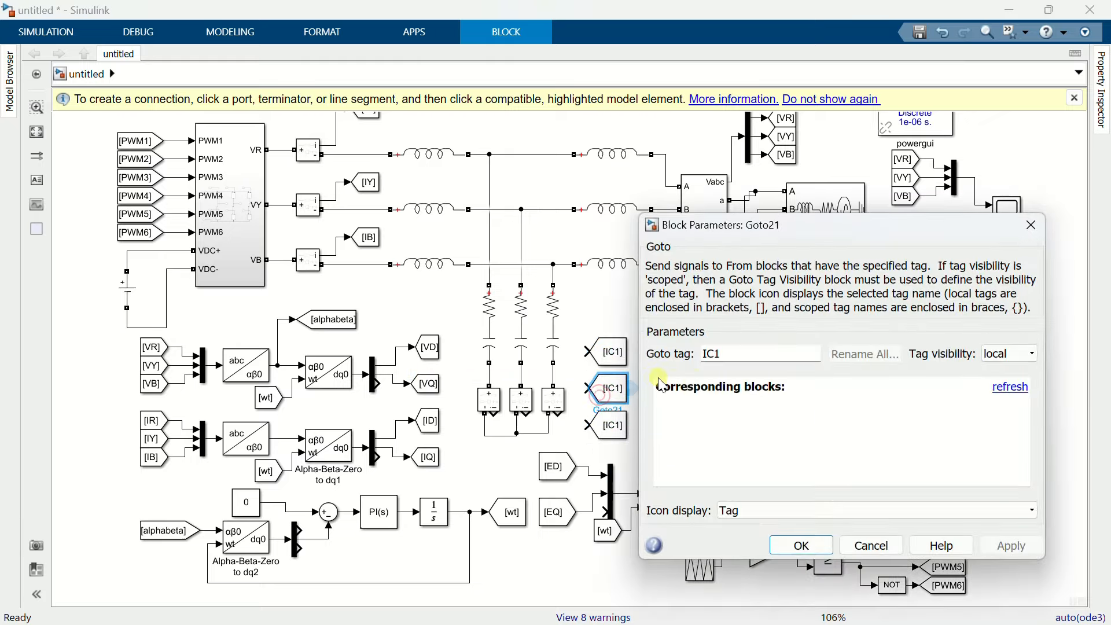
pyautogui.click(734, 353)
pyautogui.press('BackSpace')
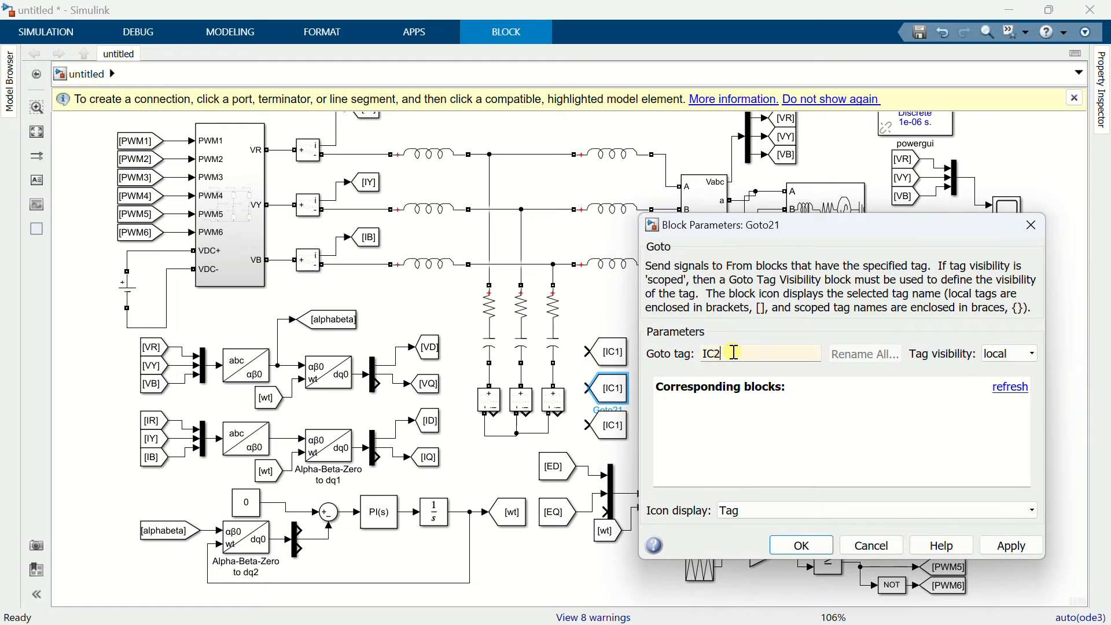
pyautogui.click(785, 545)
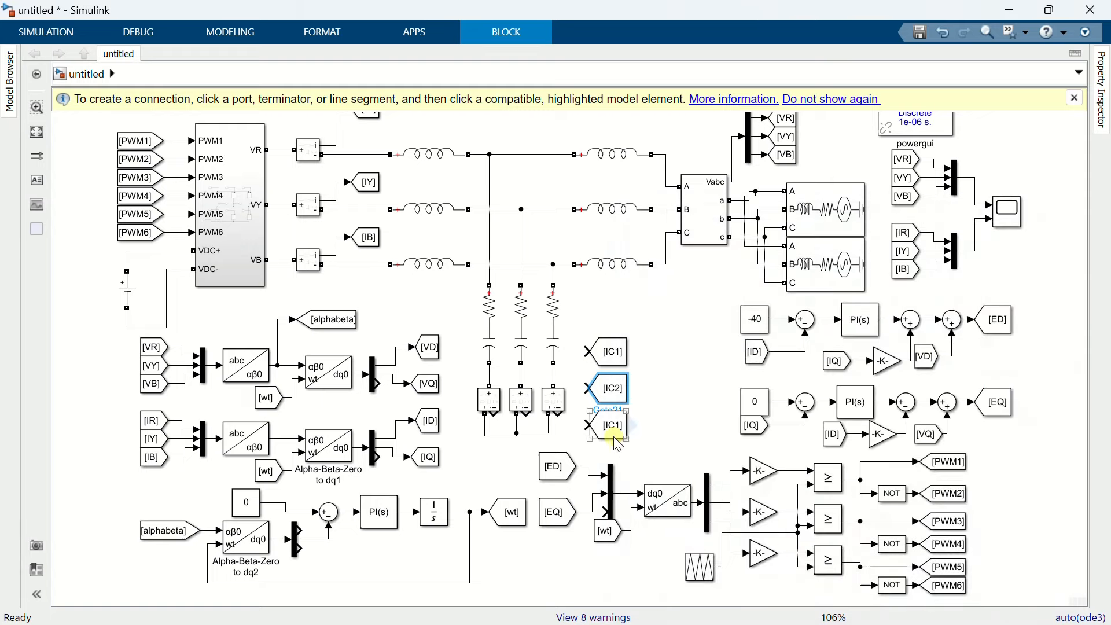
# - Set the tag of the lowest copied Goto block to IC3
pyautogui.doubleClick(615, 431)
pyautogui.doubleClick(730, 397)
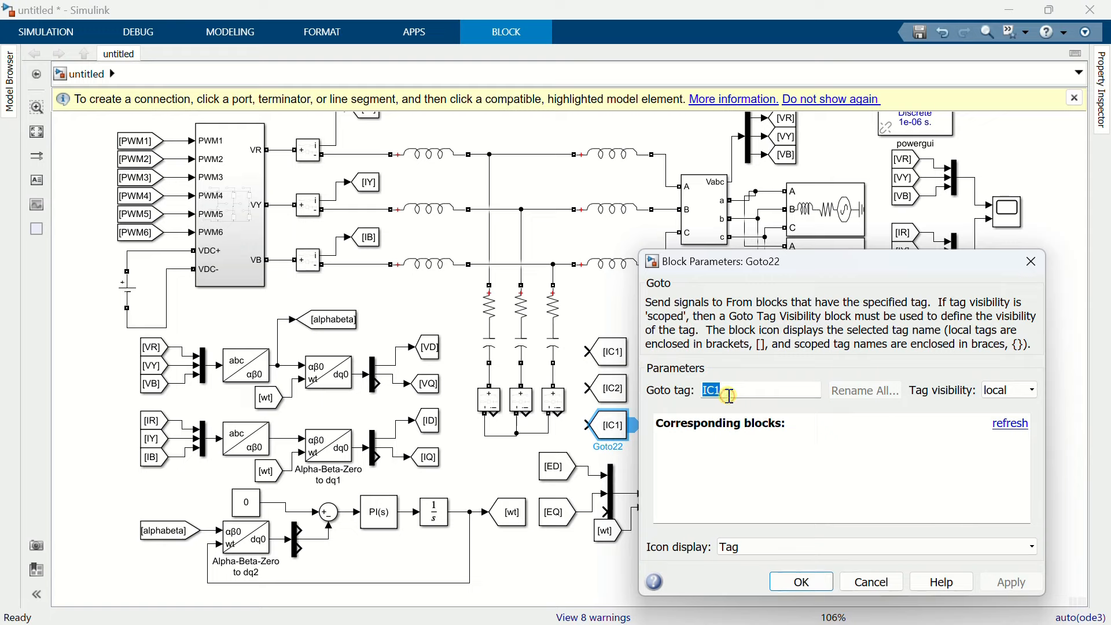
pyautogui.press('Right')
pyautogui.press('BackSpace')
pyautogui.click(801, 582)
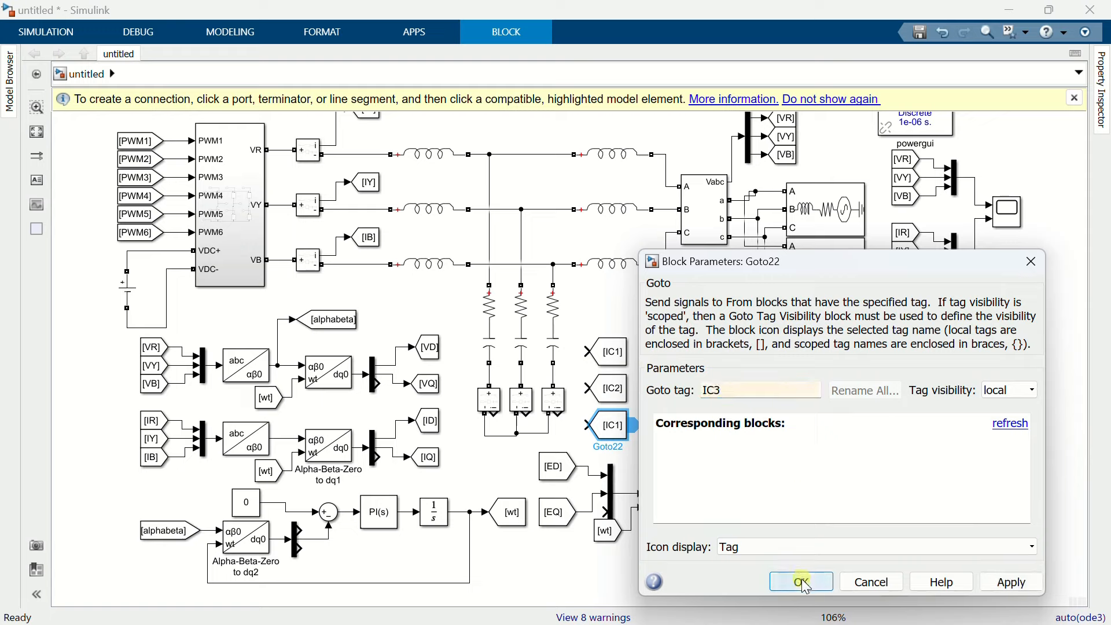
# - Connect the three capacitor current measurement outputs to the IC1, IC2 and IC3 Goto blocks
pyautogui.click(637, 351)
pyautogui.moveTo(587, 351); pyautogui.dragTo(495, 415)
pyautogui.moveTo(588, 388); pyautogui.dragTo(559, 418)
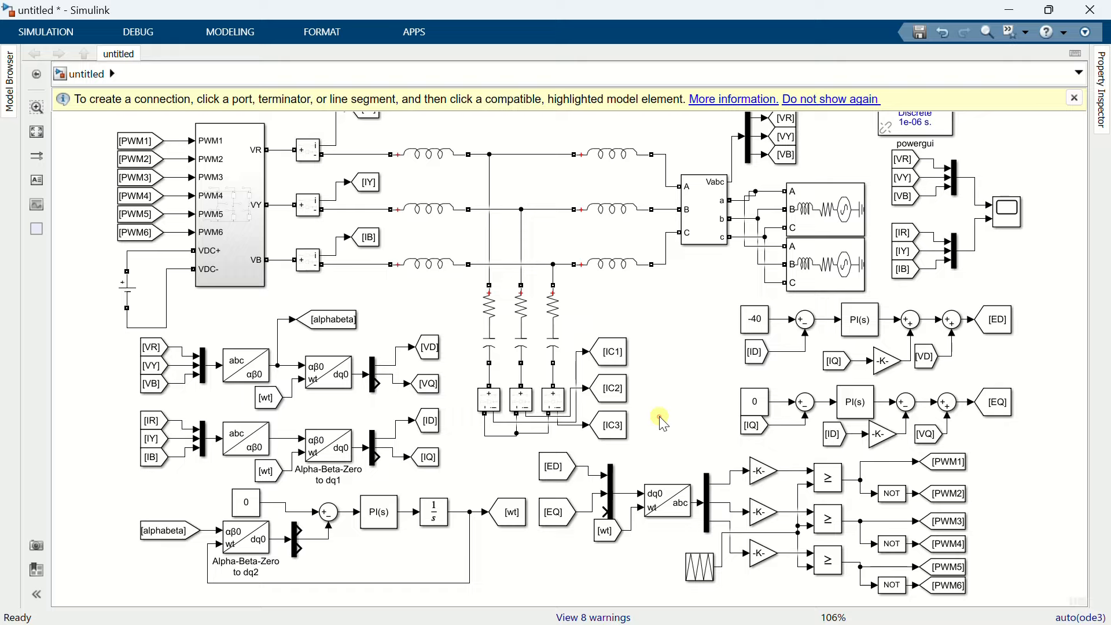
# - Create From blocks for IC1, IC2 and IC3 in a column in the empty area below the wt generation loop
pyautogui.click(625, 352)
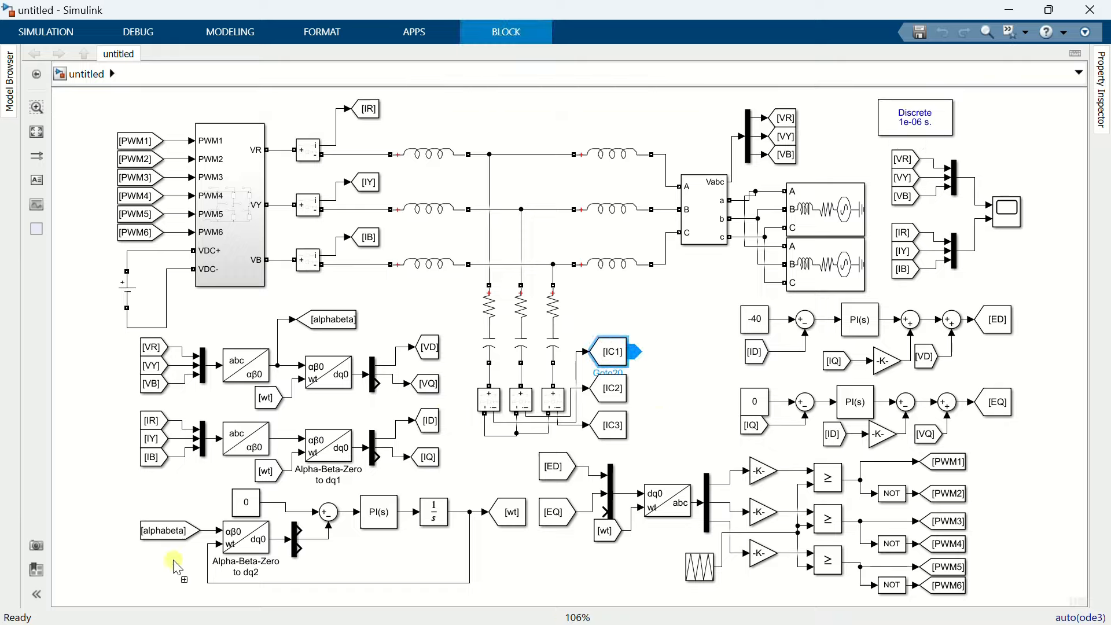
pyautogui.scroll(-3, 177, 570)
pyautogui.moveTo(176, 570); pyautogui.dragTo(171, 441)
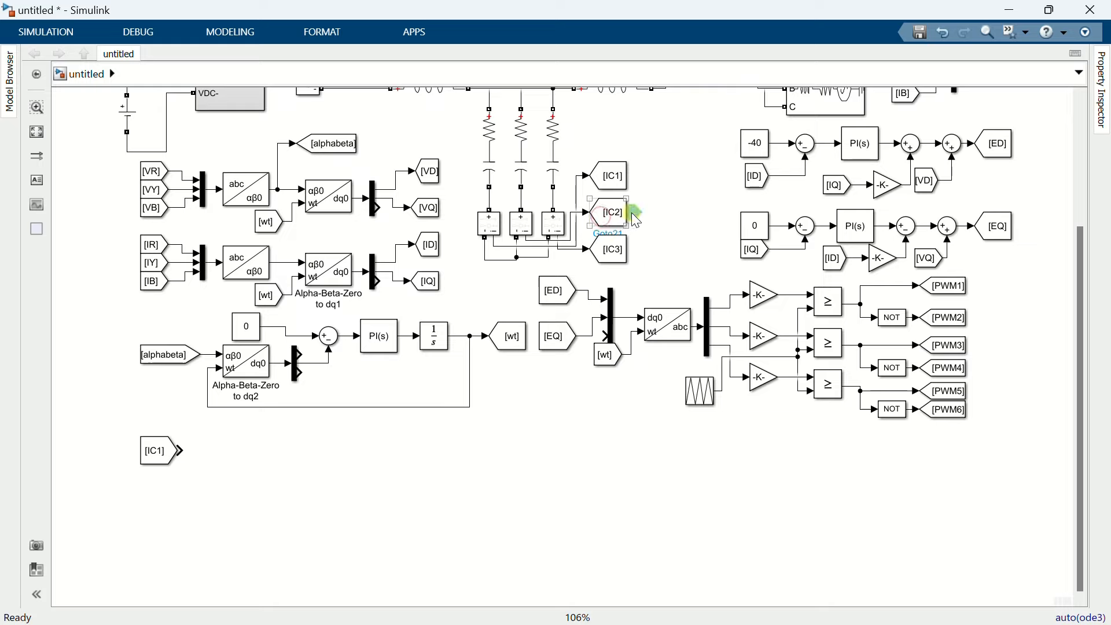
pyautogui.moveTo(630, 211); pyautogui.dragTo(169, 478)
pyautogui.click(613, 264)
pyautogui.moveTo(614, 266); pyautogui.dragTo(151, 528)
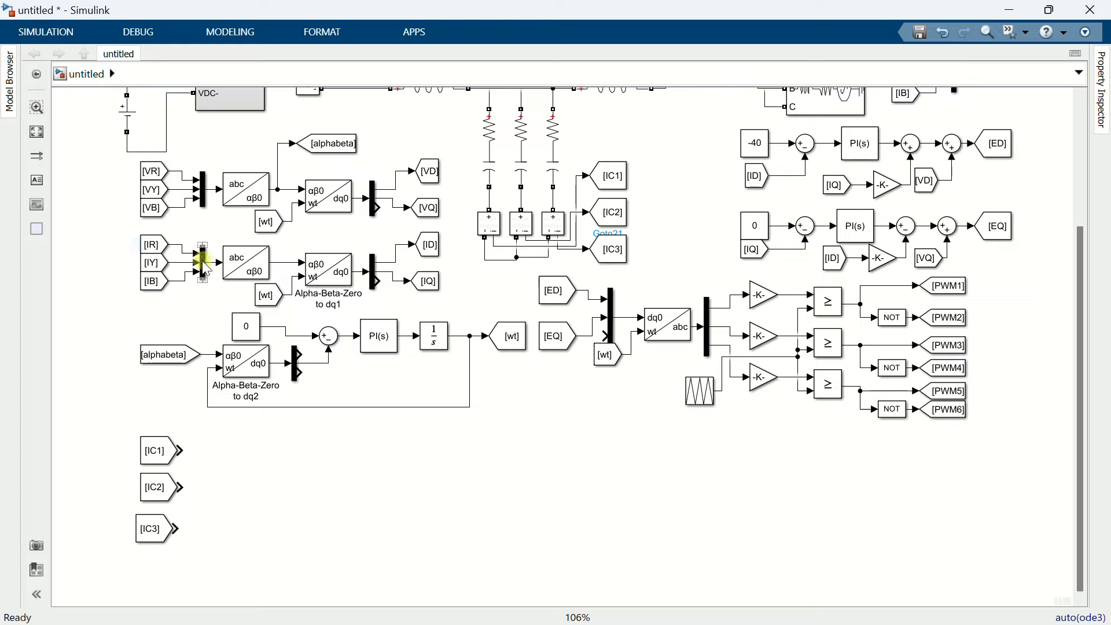
# - Combine IC1, IC2 and IC3 in a copied Mux and feed it into a new abc to Alpha-Beta-Zero block
pyautogui.moveTo(207, 270); pyautogui.dragTo(218, 469)
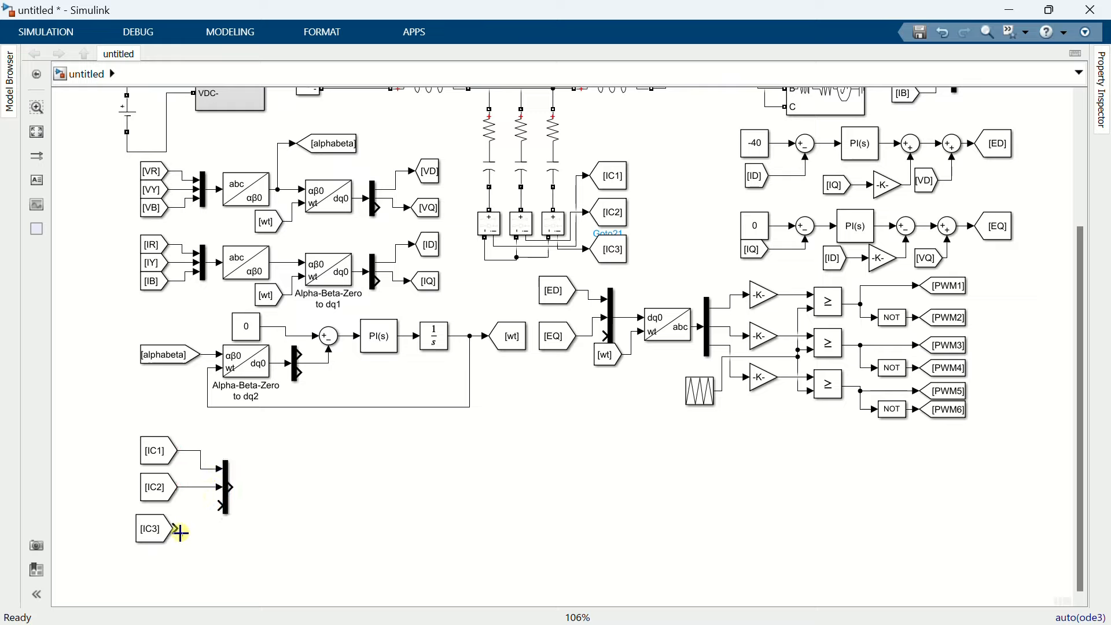
pyautogui.doubleClick(270, 485)
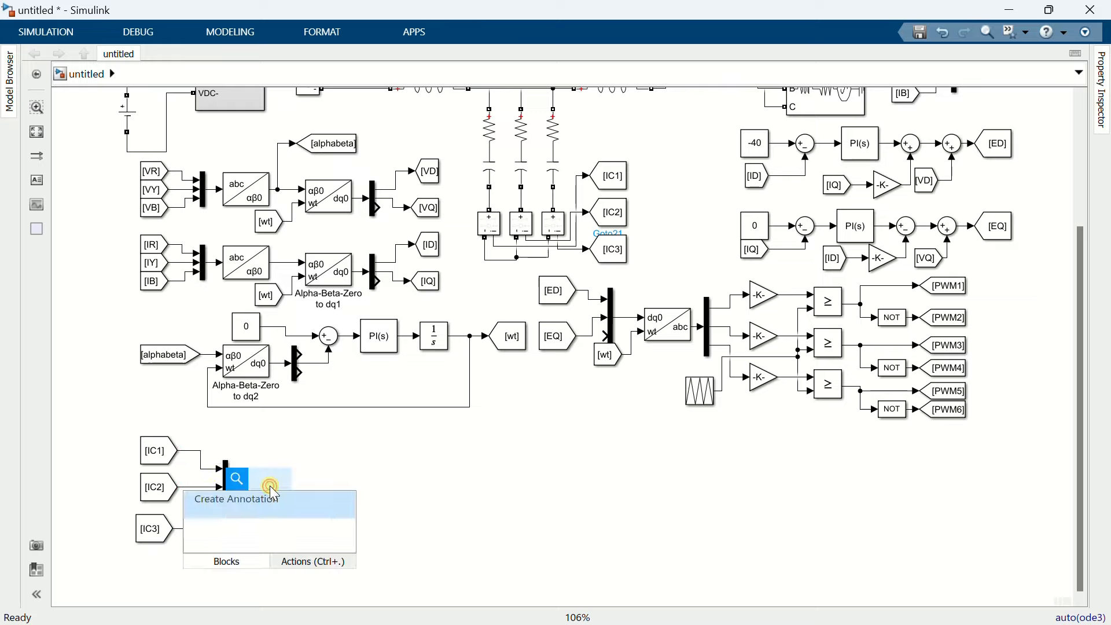
pyautogui.write('abc to')
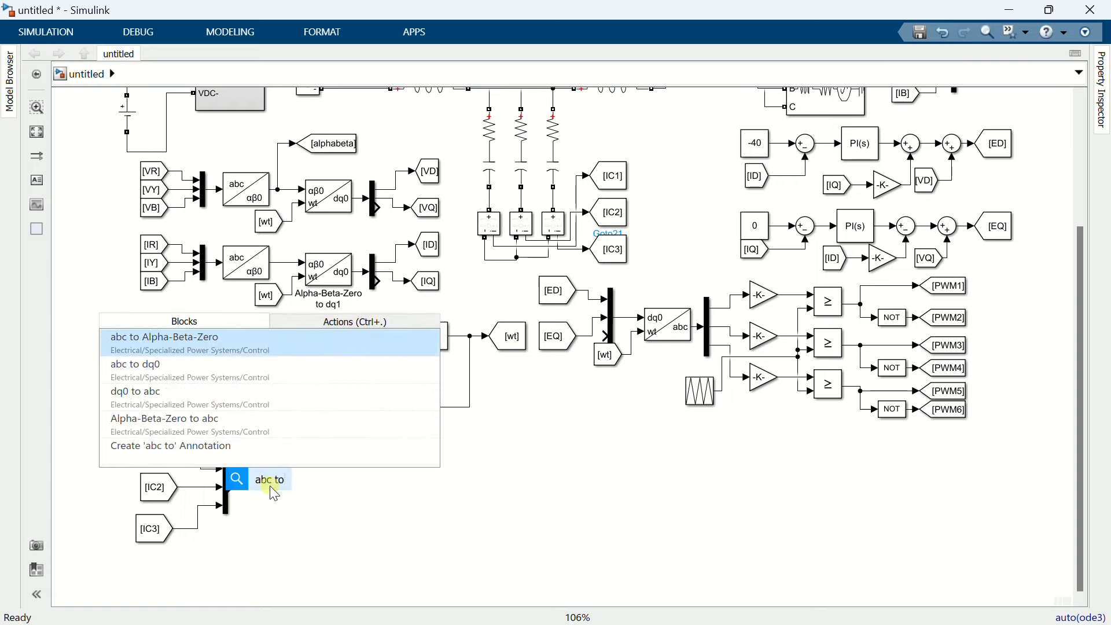
pyautogui.click(195, 346)
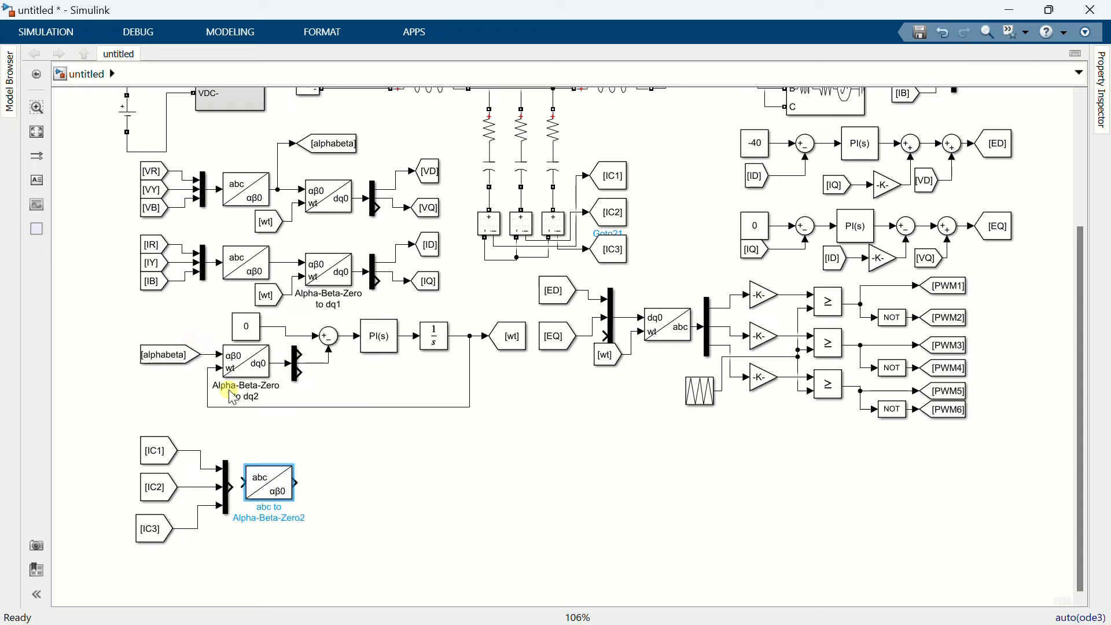
pyautogui.click(285, 493)
pyautogui.moveTo(275, 488); pyautogui.dragTo(280, 493)
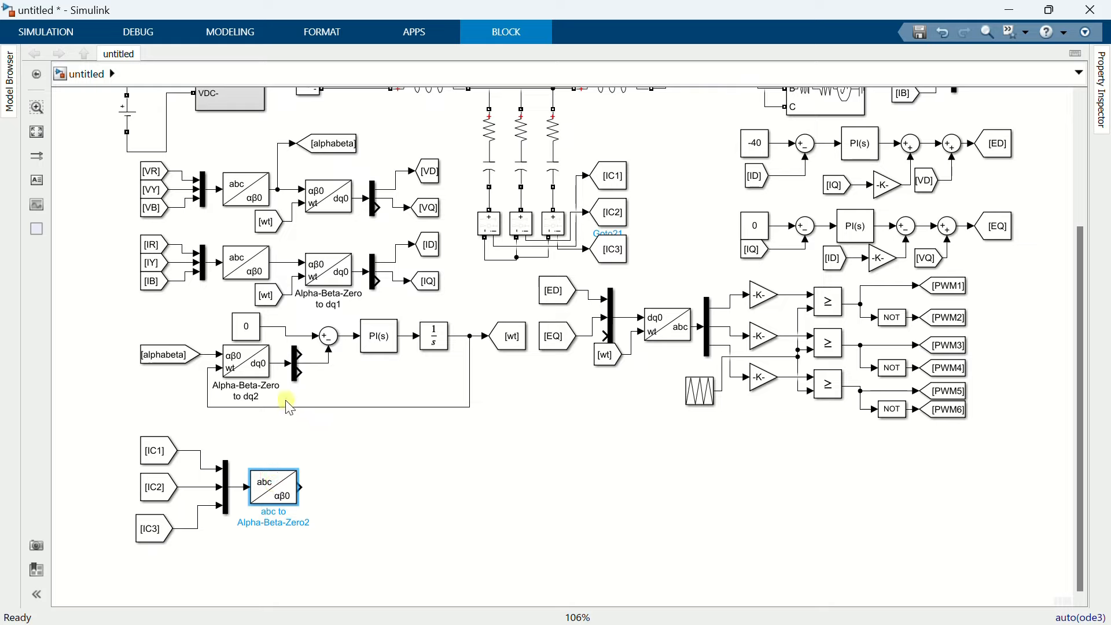
# - Split the Alpha-Beta-Zero output with a three-output Demux and connect its first two outputs to two new Goto blocks
pyautogui.moveTo(373, 273); pyautogui.dragTo(325, 462)
pyautogui.doubleClick(368, 466)
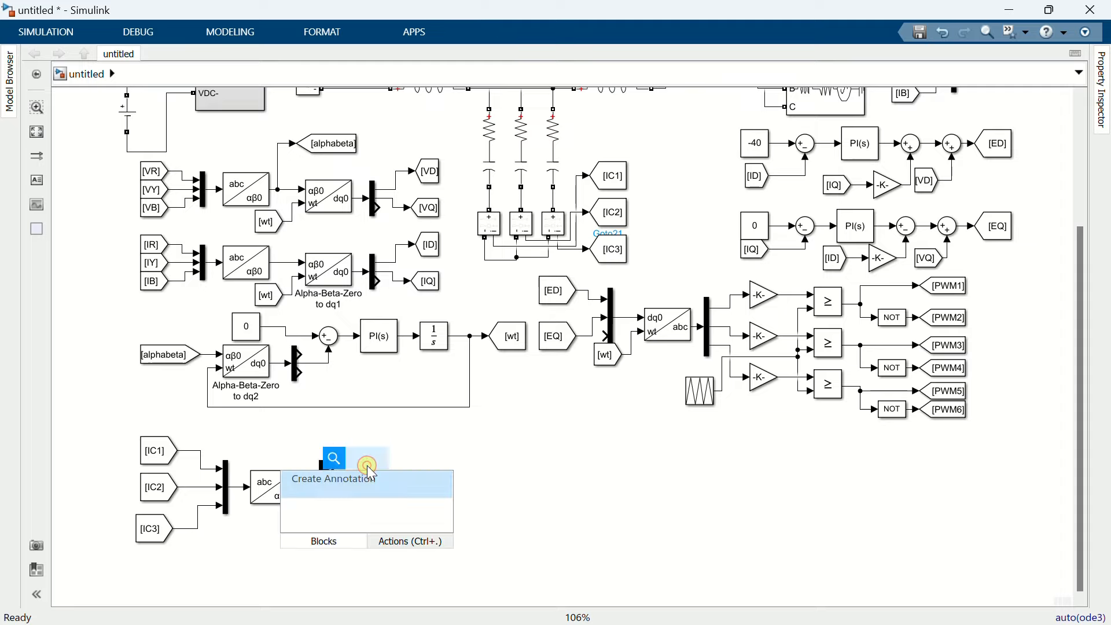
pyautogui.write('got')
pyautogui.press('Return')
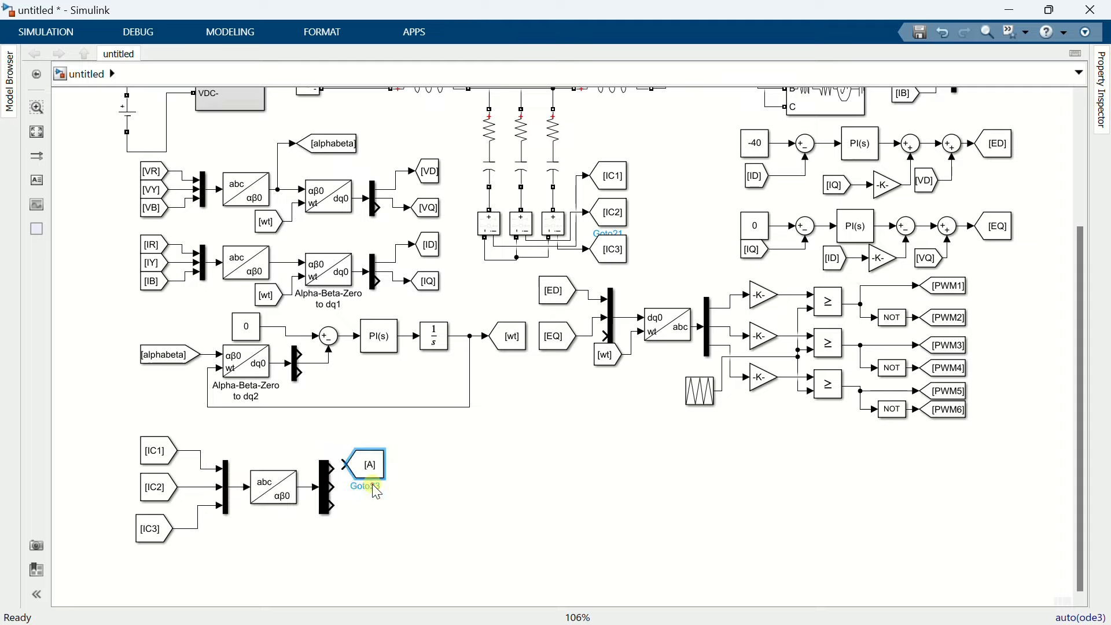
pyautogui.moveTo(368, 473); pyautogui.dragTo(385, 504)
# - Set the tags of the two Goto blocks on the capacitor-current Demux to ICA for the first output and ICB for the second
pyautogui.doubleClick(391, 470)
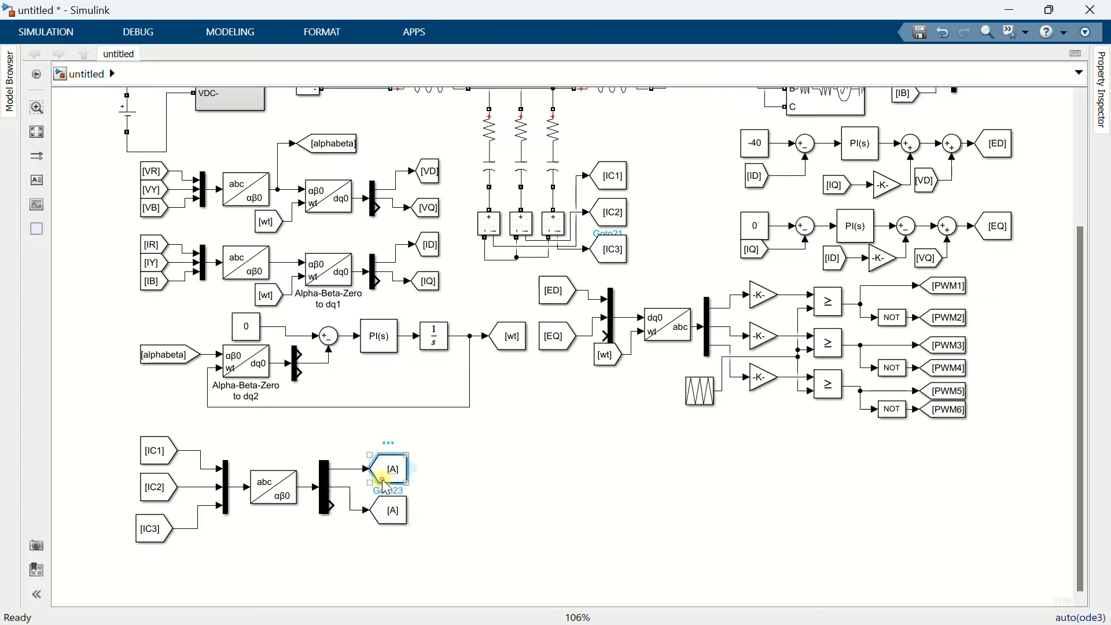
pyautogui.doubleClick(496, 415)
pyautogui.write('I')
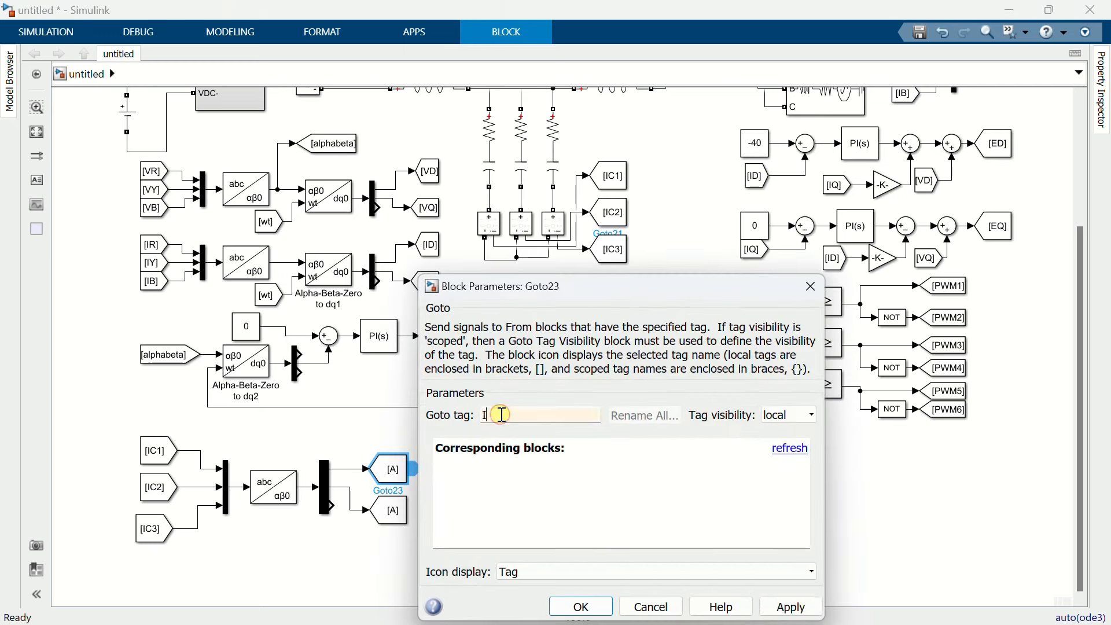
pyautogui.write('CA')
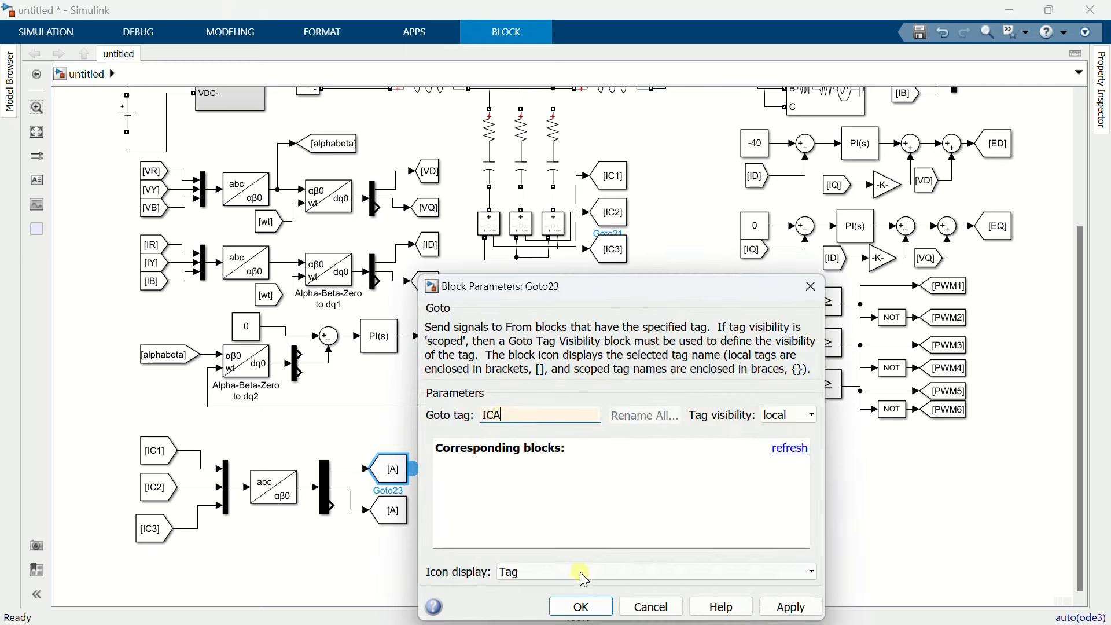
pyautogui.click(582, 607)
pyautogui.click(394, 519)
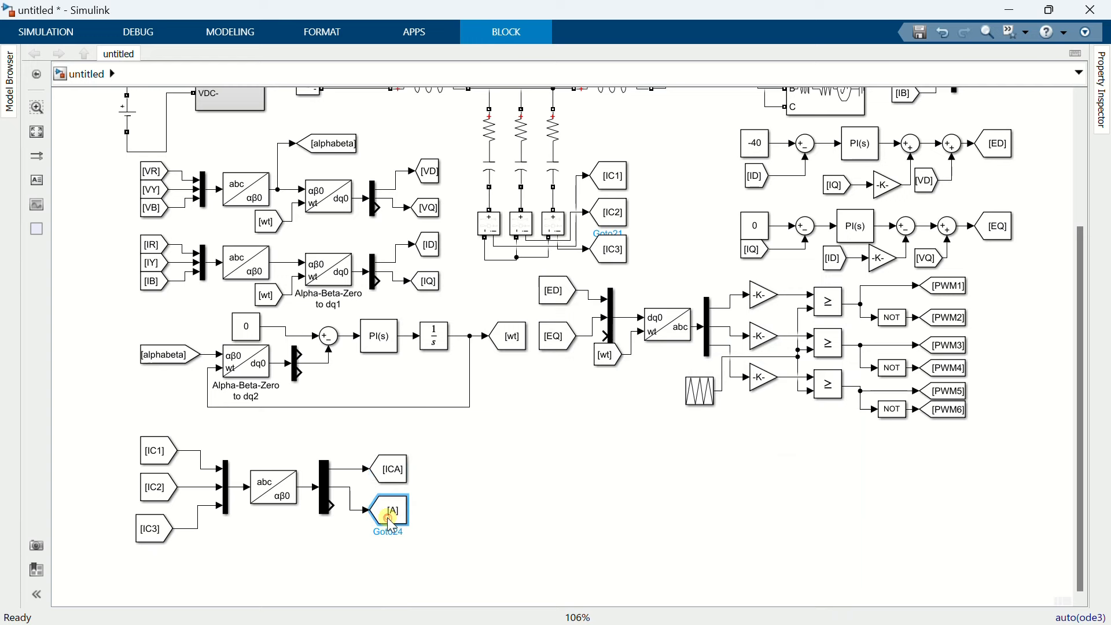
pyautogui.doubleClick(393, 514)
pyautogui.doubleClick(496, 414)
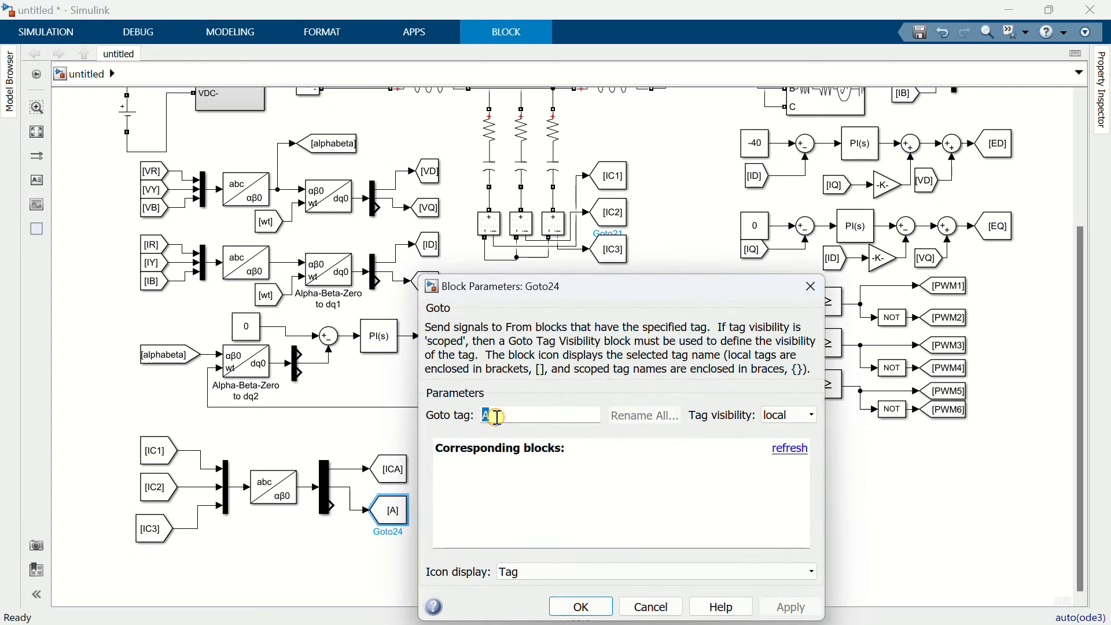
pyautogui.write('ICB')
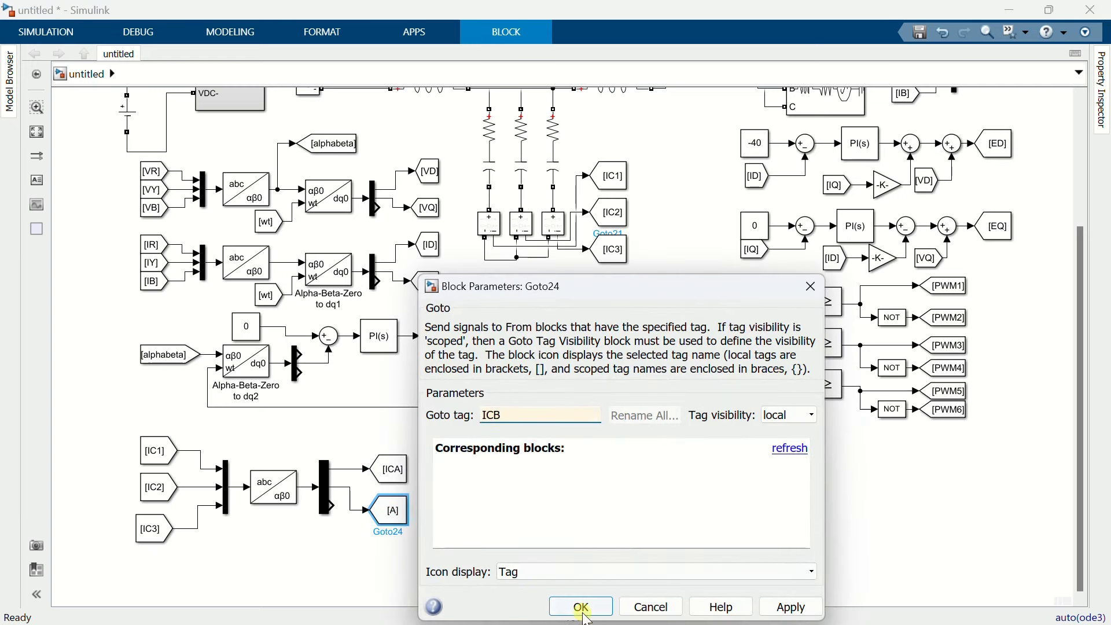
pyautogui.click(582, 606)
pyautogui.click(499, 506)
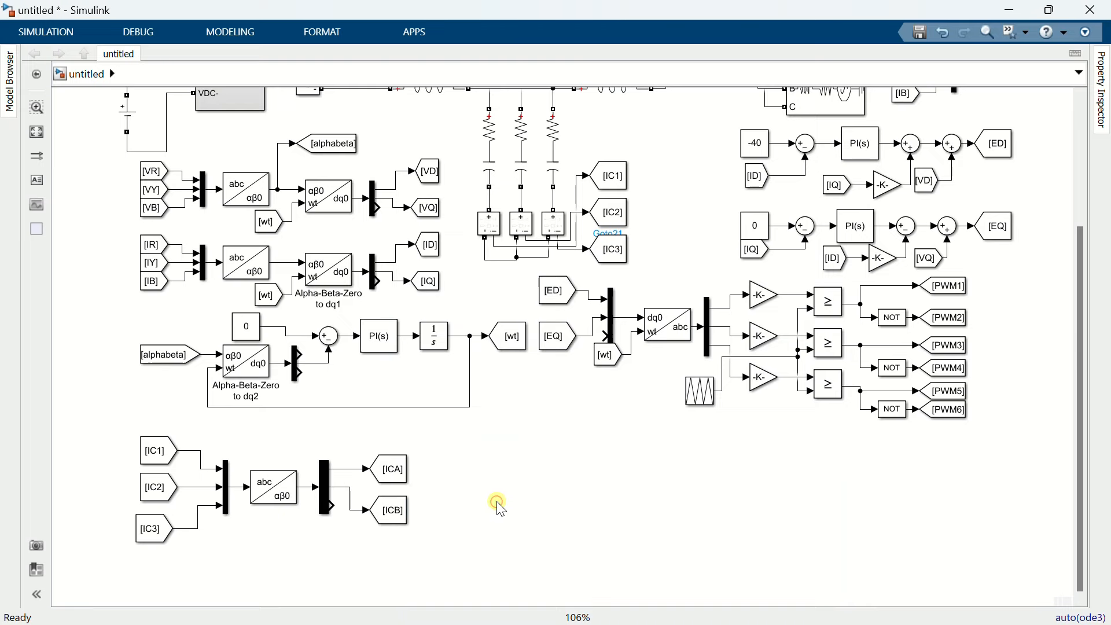
# - Move the whole ED/EQ modulation and PWM generation section down, beside the capacitor-current transformation blocks
pyautogui.moveTo(992, 449); pyautogui.dragTo(536, 275)
pyautogui.moveTo(548, 292); pyautogui.dragTo(493, 416)
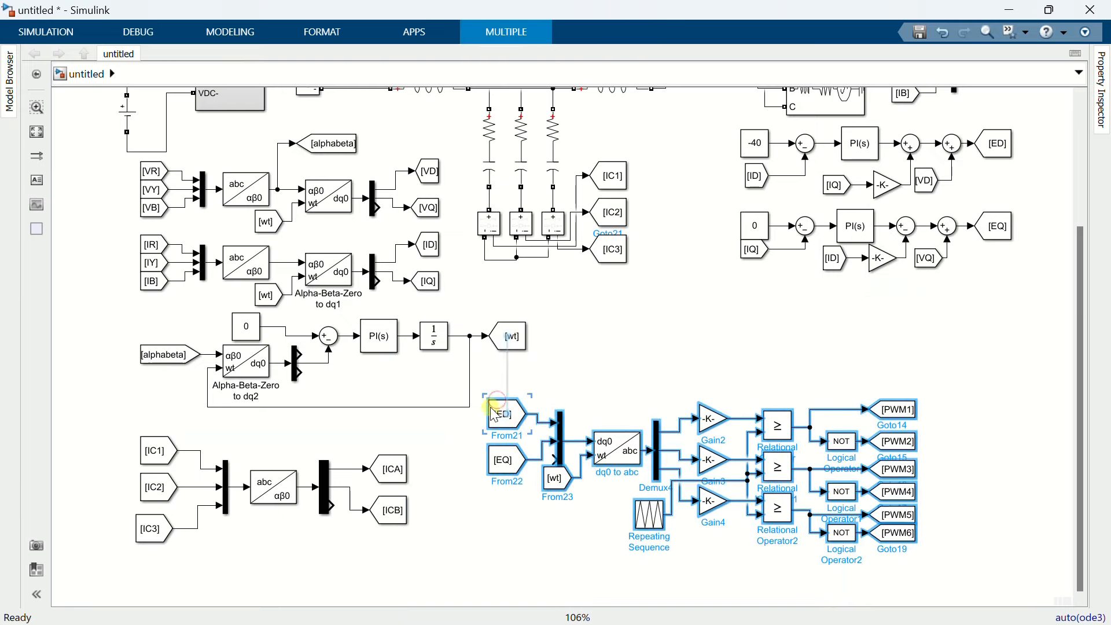
pyautogui.click(579, 376)
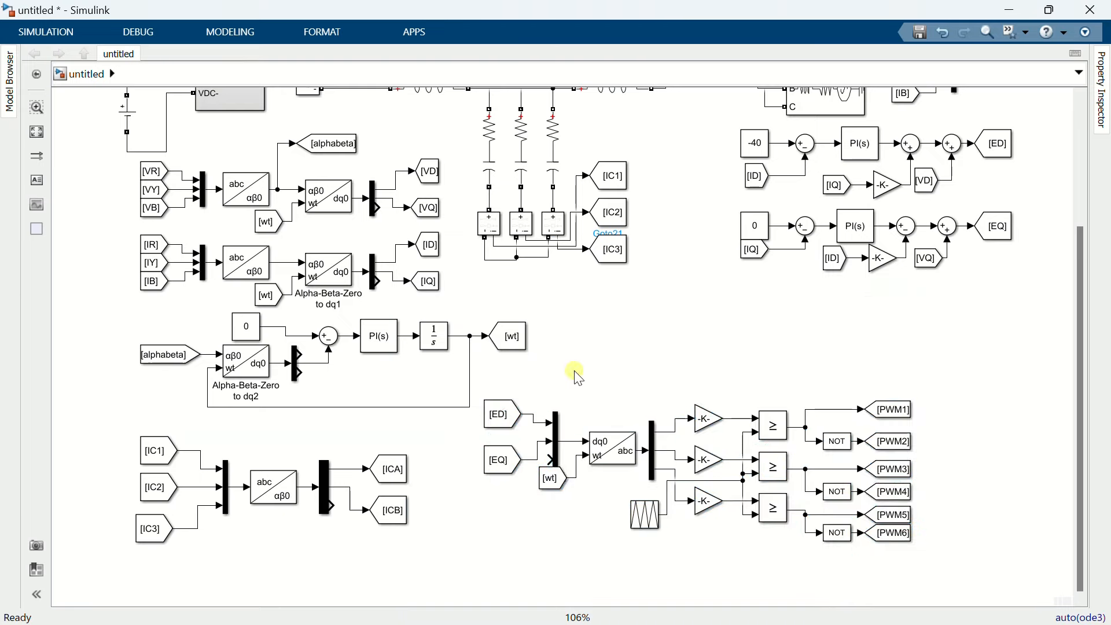
# - Remove the dq0 to abc block with its wt From block, and shift the Demux and PWM section farther away from the ED/EQ Mux
pyautogui.click(616, 439)
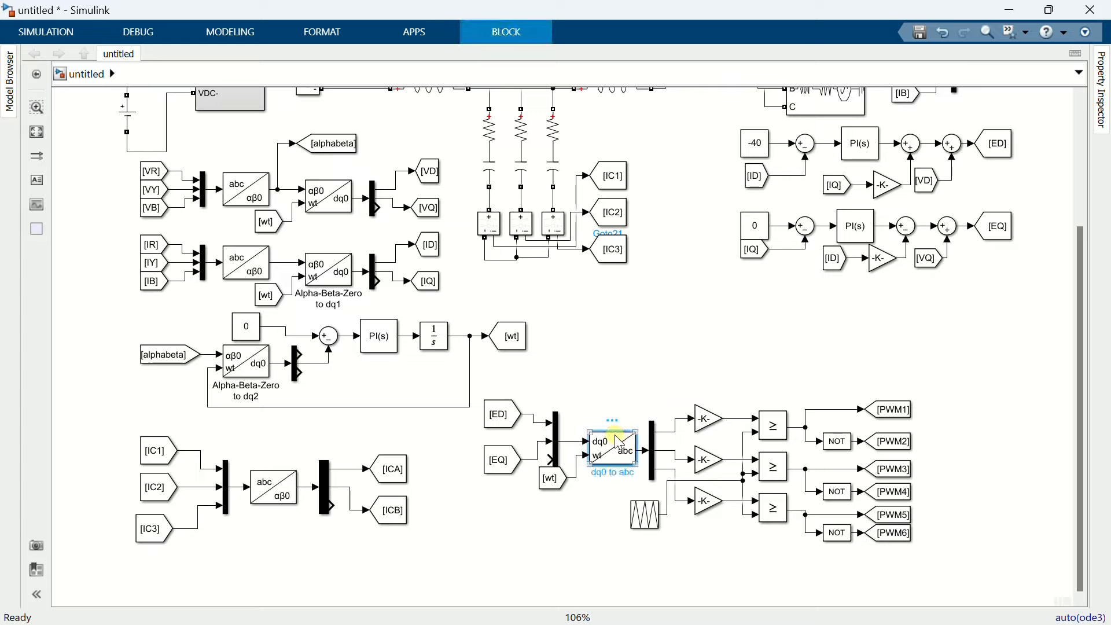
pyautogui.moveTo(621, 444)
pyautogui.mouseDown()
pyautogui.moveTo(550, 476)
pyautogui.moveTo(575, 441)
pyautogui.moveTo(605, 483)
pyautogui.moveTo(618, 441)
pyautogui.moveTo(637, 450)
pyautogui.mouseUp()
pyautogui.moveTo(622, 378); pyautogui.dragTo(904, 565)
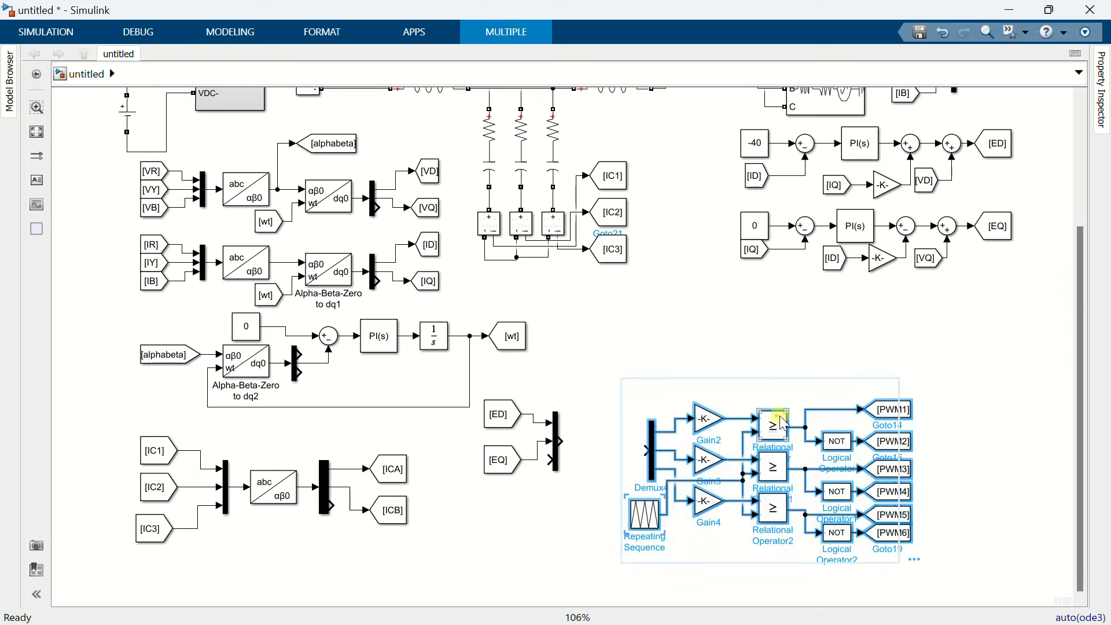
pyautogui.moveTo(780, 416); pyautogui.dragTo(927, 402)
pyautogui.click(671, 409)
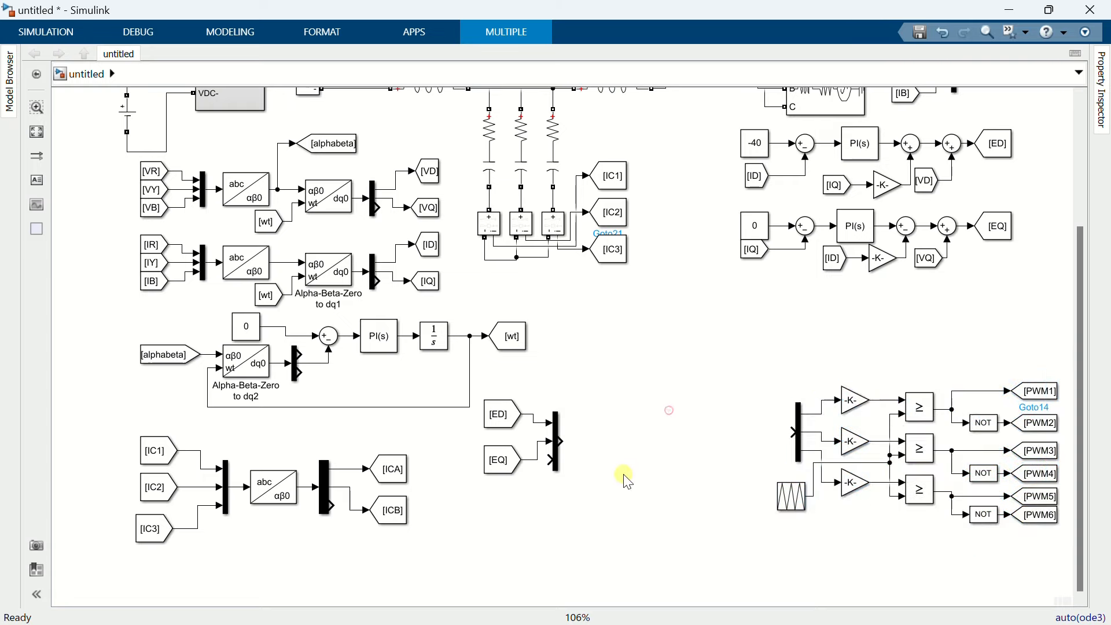
# - Shift the ED/EQ Mux group aside and connect it with a copied wt From block to a new dq0 to Alpha-Beta-Zero block
pyautogui.moveTo(591, 505); pyautogui.dragTo(457, 434)
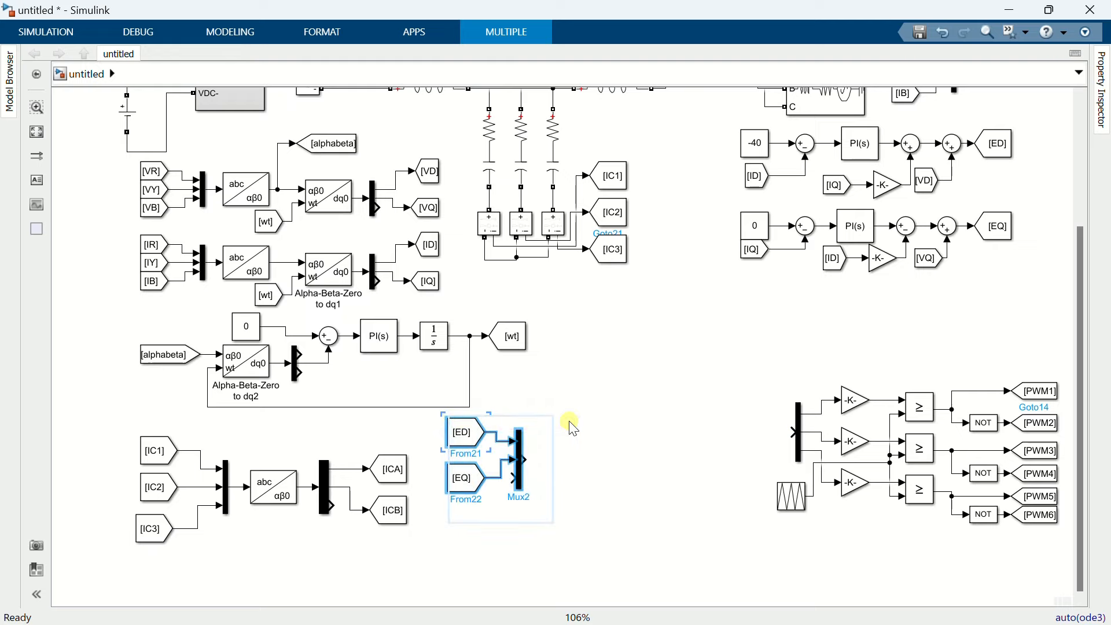
pyautogui.click(607, 404)
pyautogui.doubleClick(605, 413)
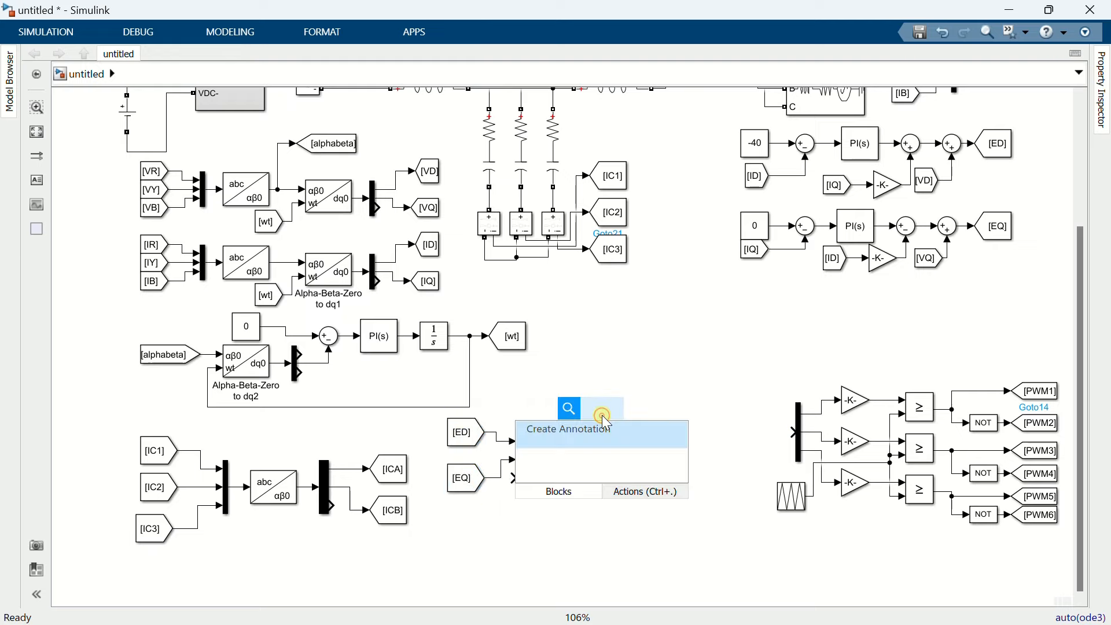
pyautogui.write('dq0')
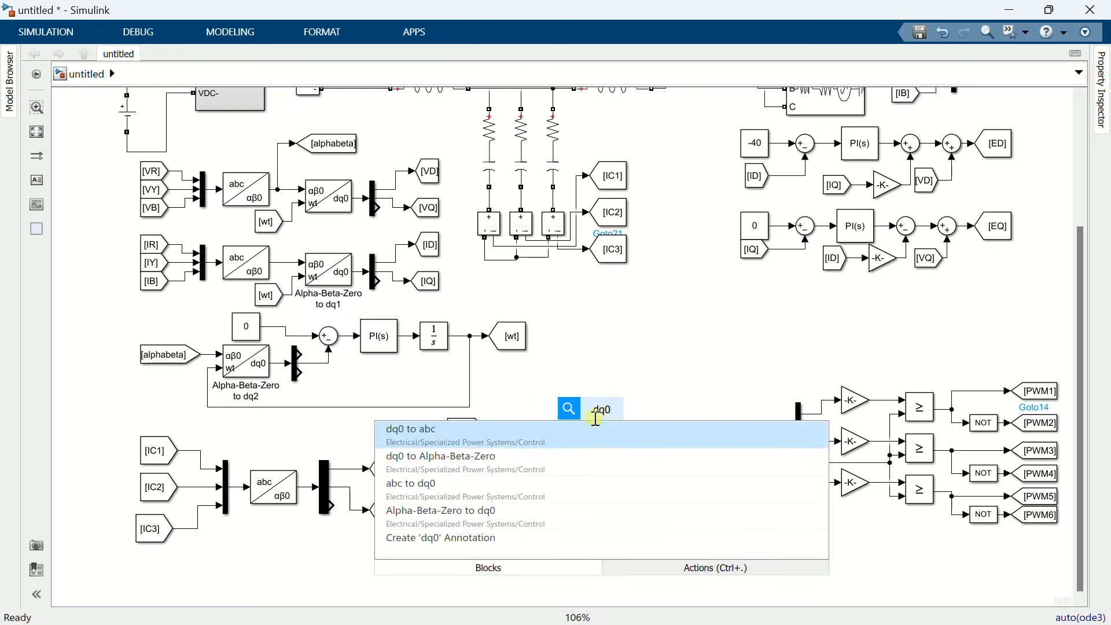
pyautogui.click(552, 464)
pyautogui.moveTo(588, 416); pyautogui.dragTo(560, 479)
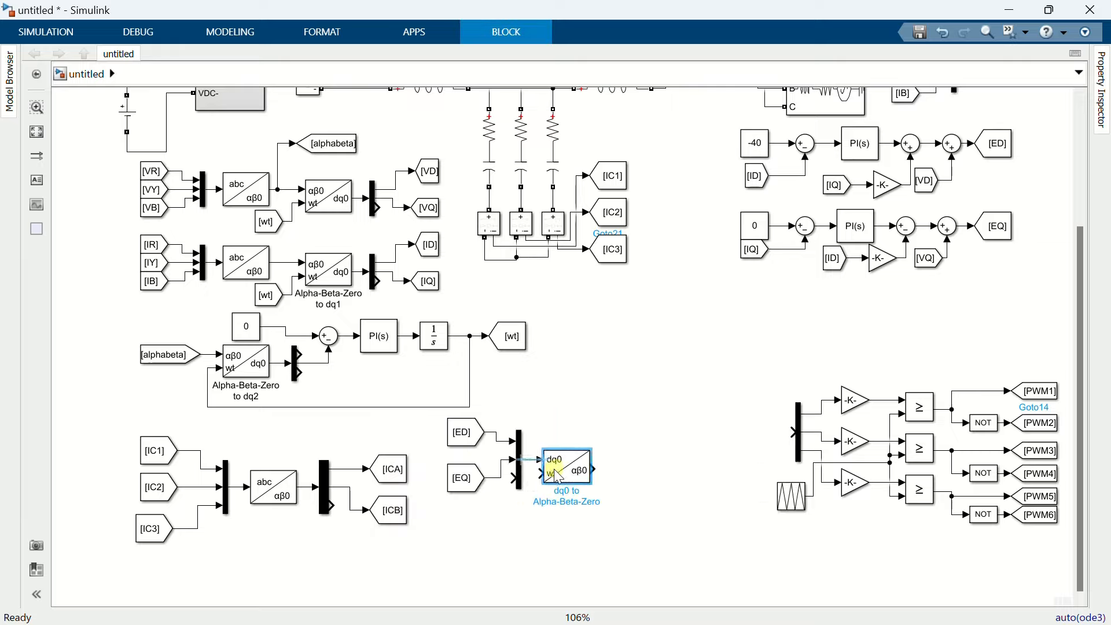
pyautogui.click(263, 297)
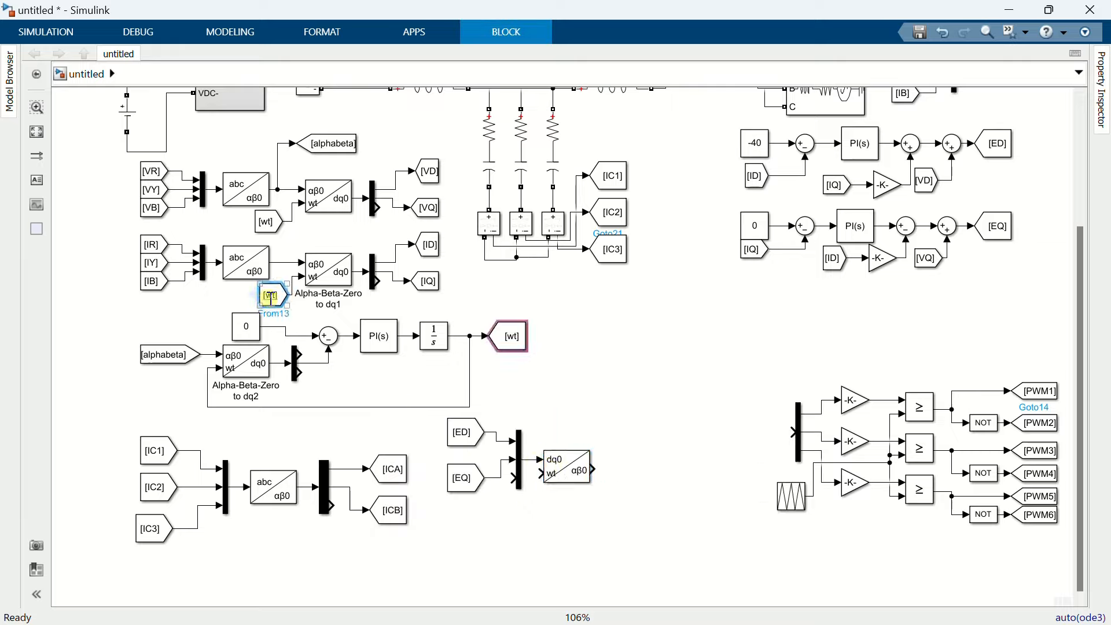
pyautogui.moveTo(273, 294); pyautogui.dragTo(541, 478)
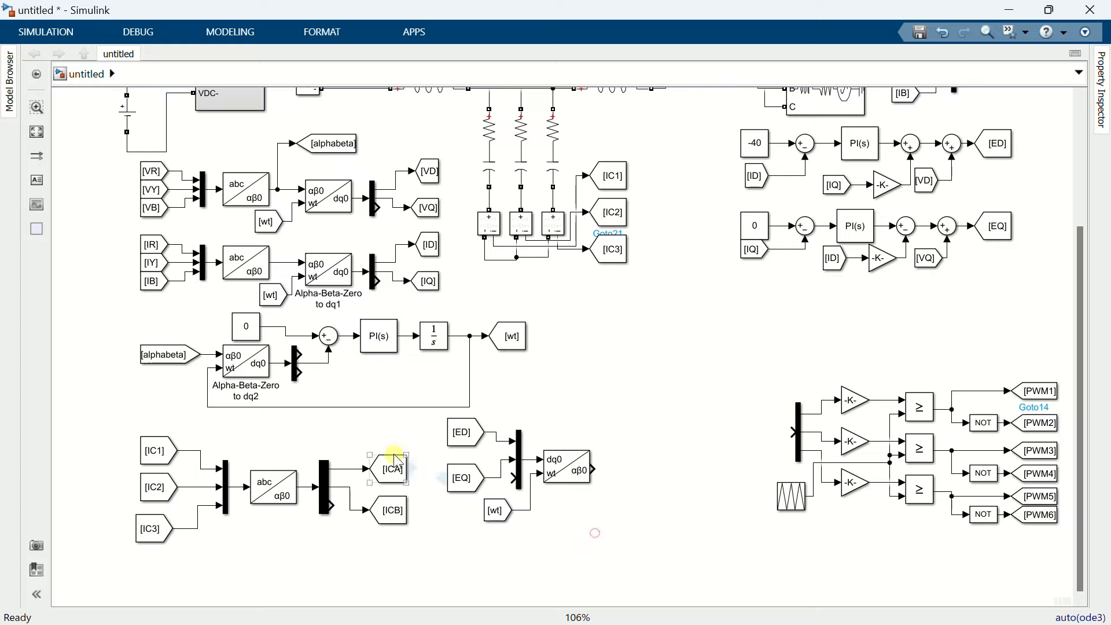
# - Copy the capacitor-current Demux and connect it to the output of the dq0 to Alpha-Beta-Zero block
pyautogui.click(324, 488)
pyautogui.moveTo(326, 488); pyautogui.dragTo(615, 473)
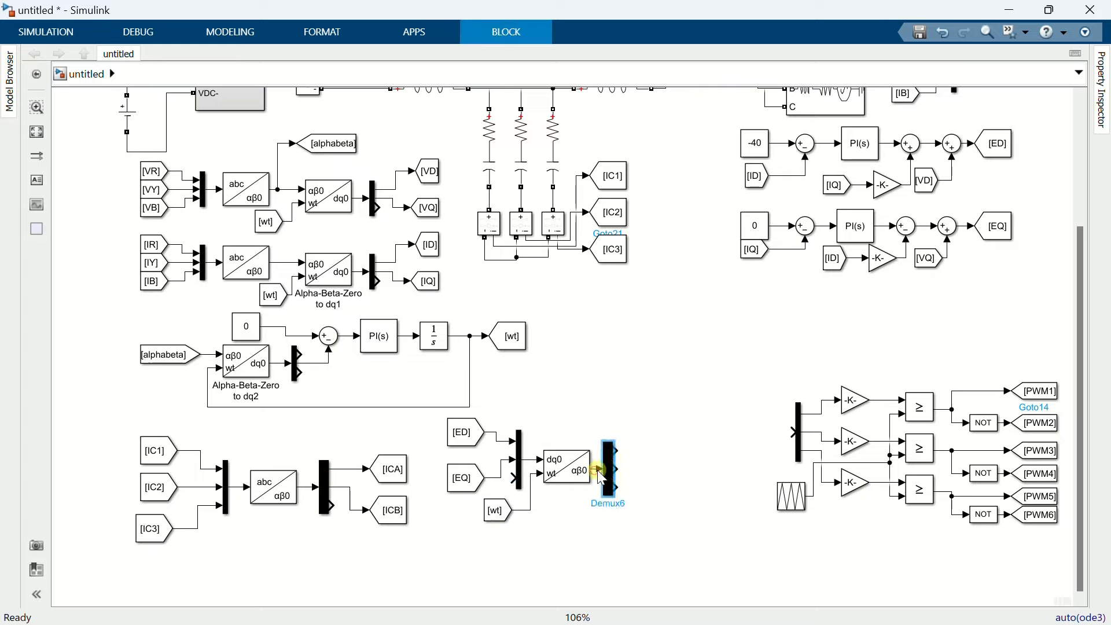
pyautogui.click(598, 473)
# - Add two round Sum blocks with the sign list |+- and connect the new Demux's first two outputs to their positive inputs
pyautogui.doubleClick(636, 444)
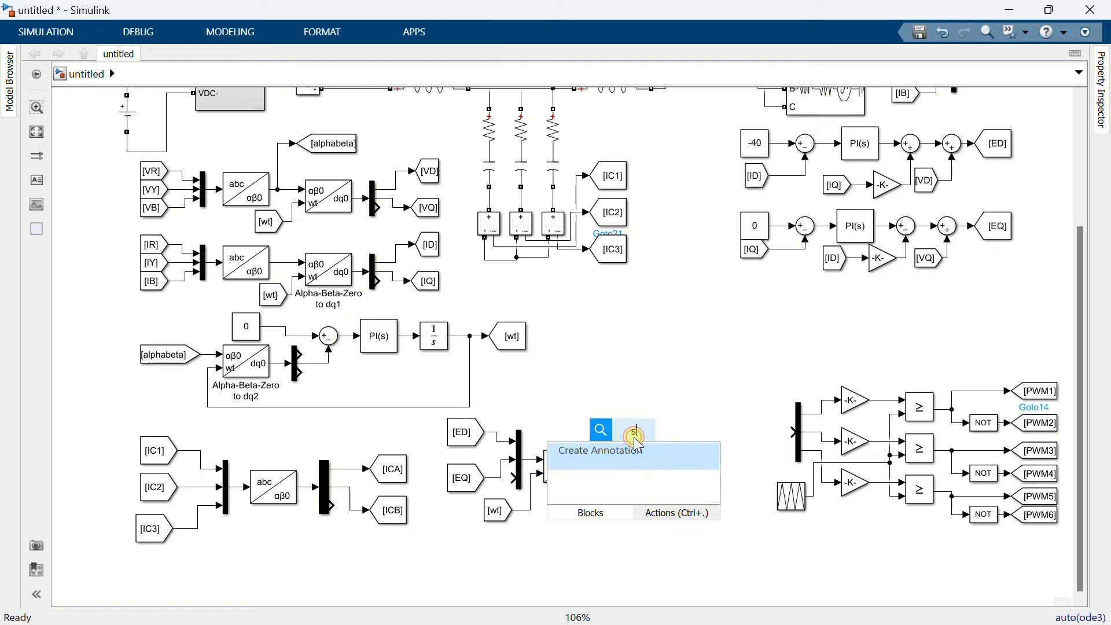
pyautogui.write('sum')
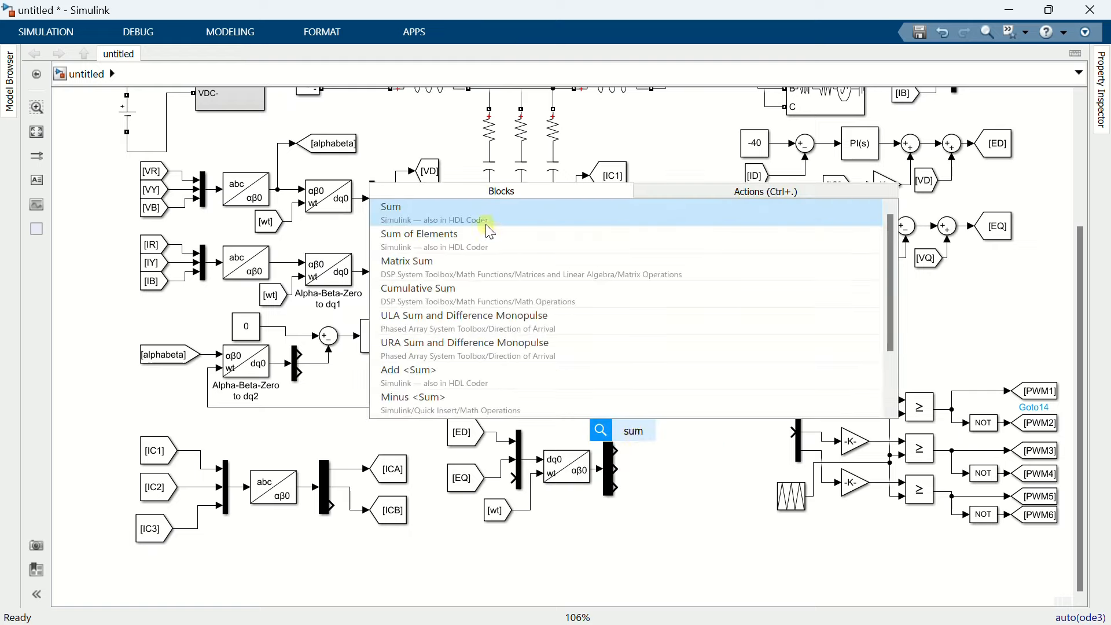
pyautogui.click(488, 223)
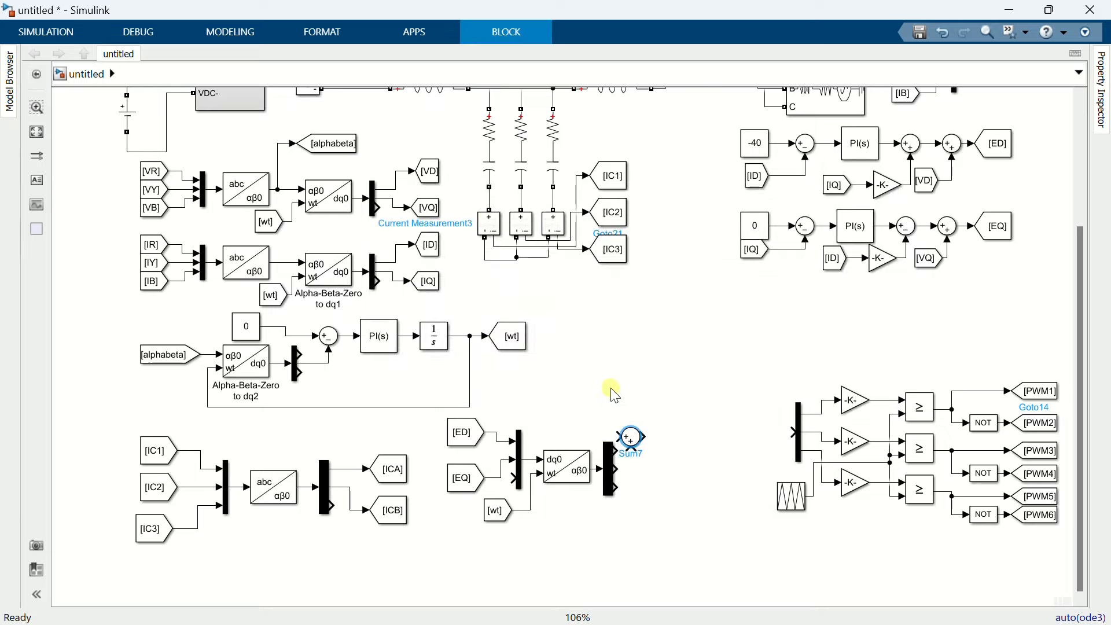
pyautogui.moveTo(635, 444); pyautogui.dragTo(651, 435)
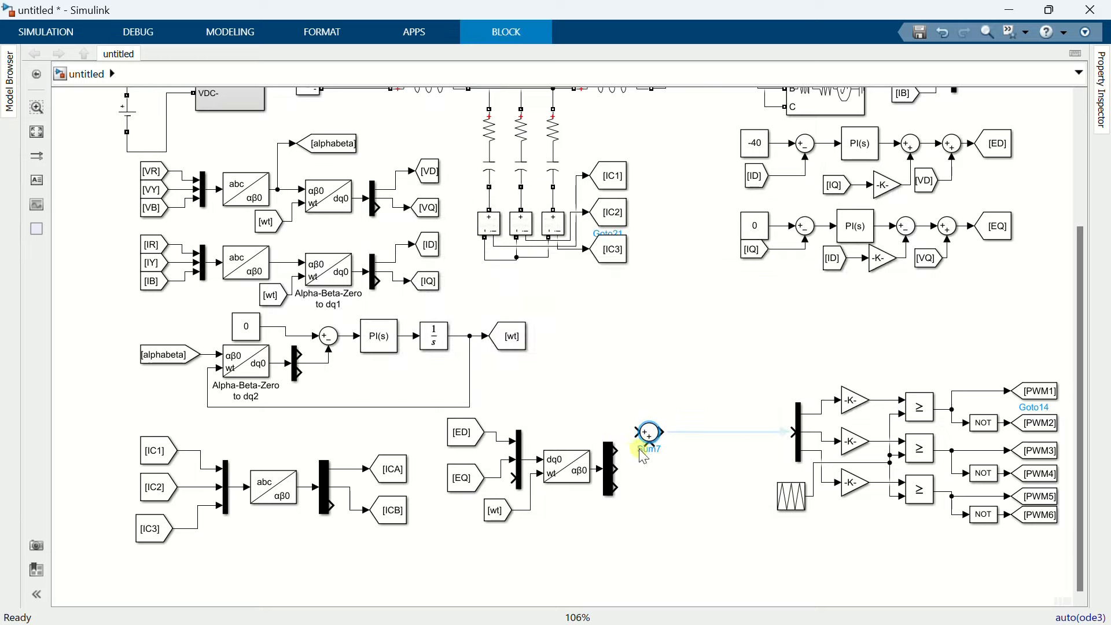
pyautogui.doubleClick(651, 433)
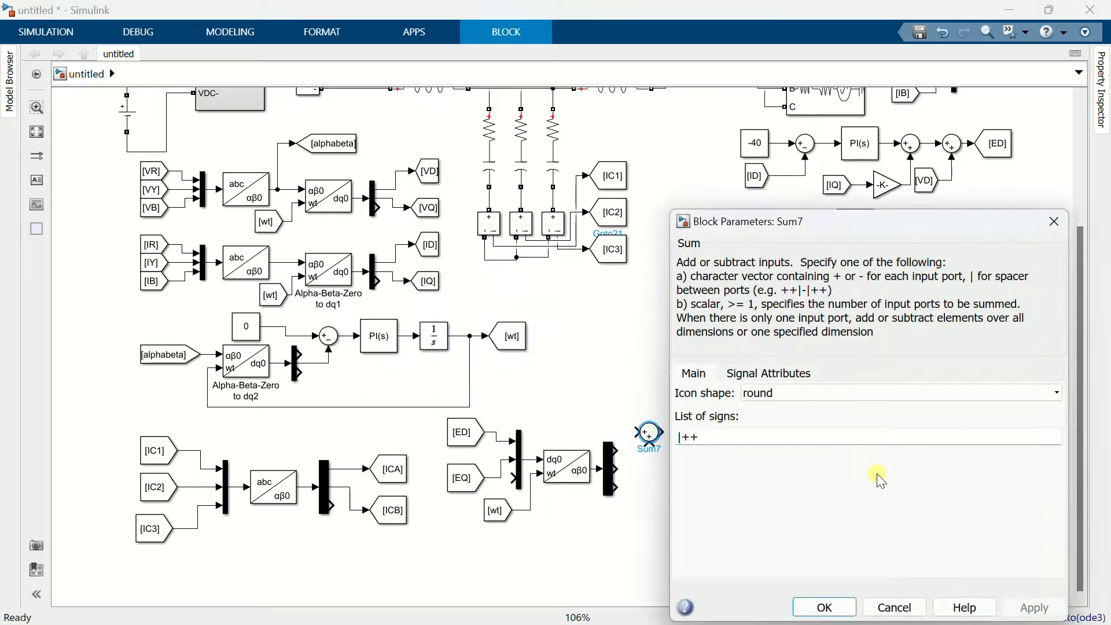
pyautogui.click(817, 442)
pyautogui.press('BackSpace')
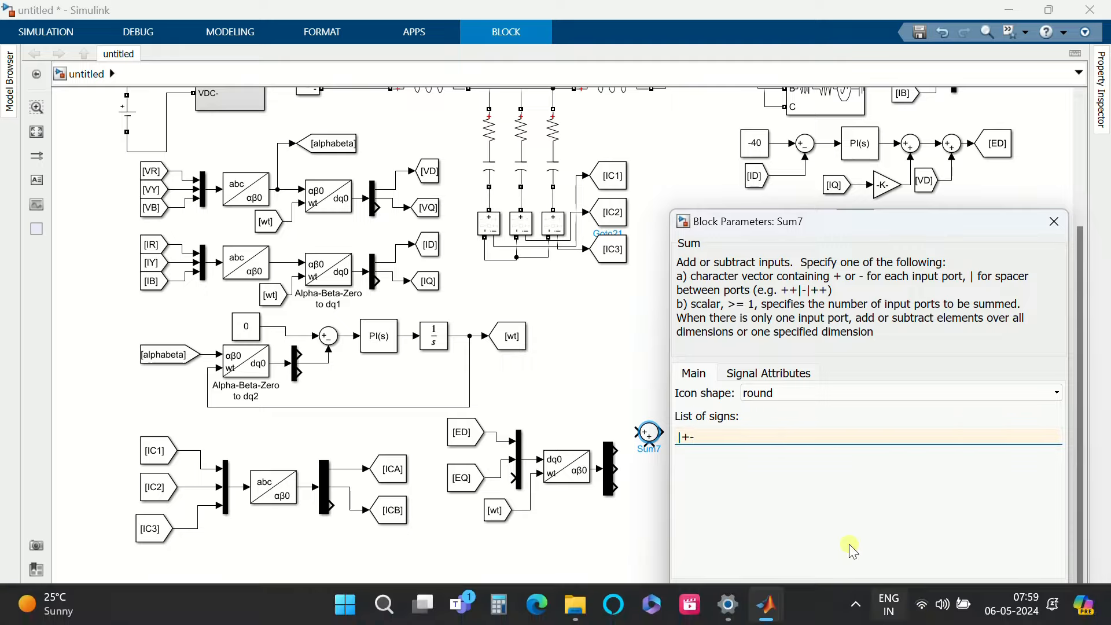
pyautogui.click(827, 606)
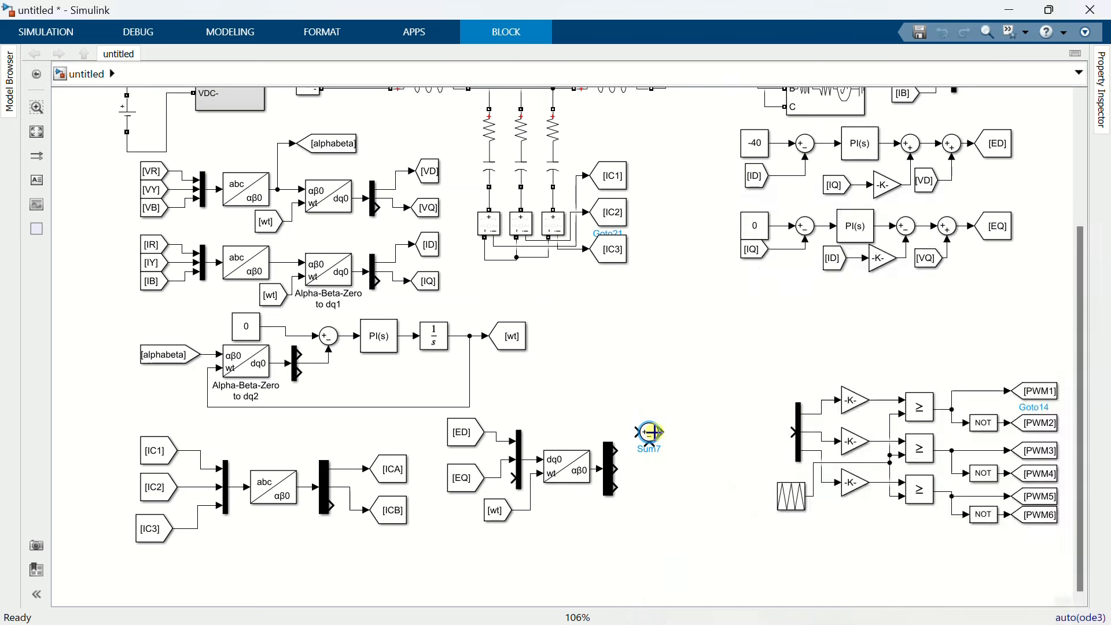
pyautogui.moveTo(654, 441)
pyautogui.mouseDown()
pyautogui.moveTo(663, 477)
pyautogui.moveTo(639, 439)
pyautogui.mouseUp()
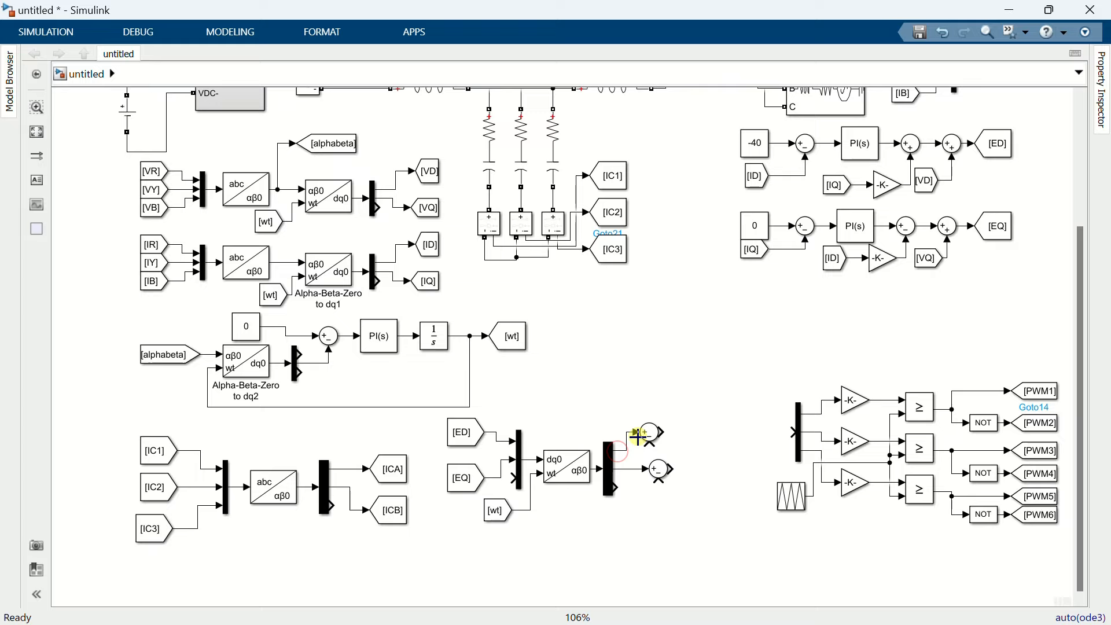
pyautogui.moveTo(638, 438); pyautogui.dragTo(639, 439)
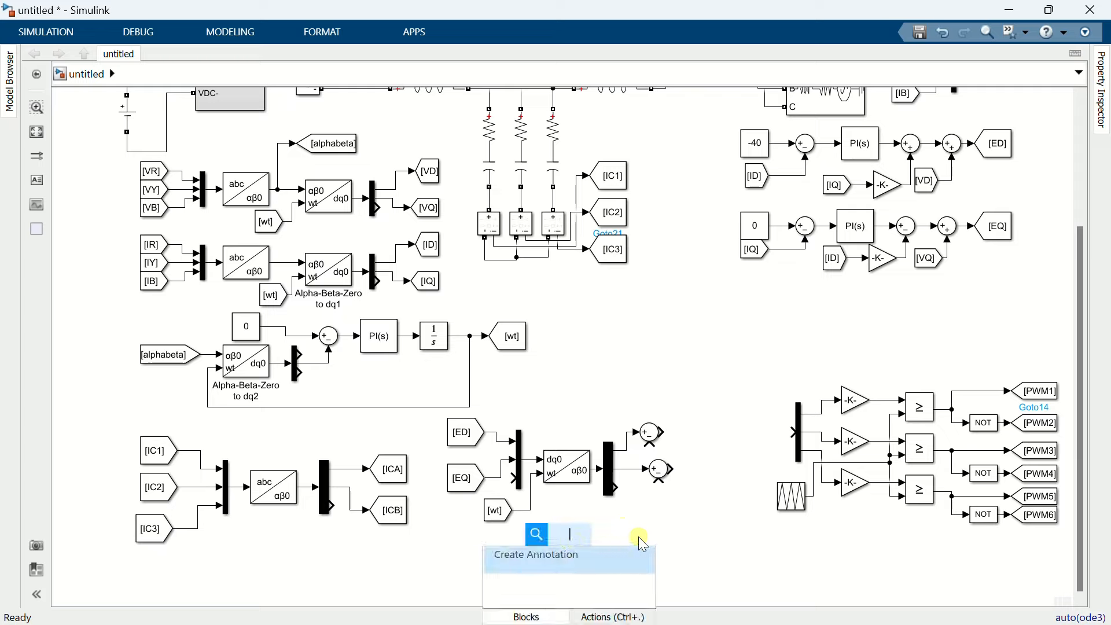
# - Place two Gain blocks one above the other below the dq0 to Alpha-Beta-Zero block
pyautogui.write('gain')
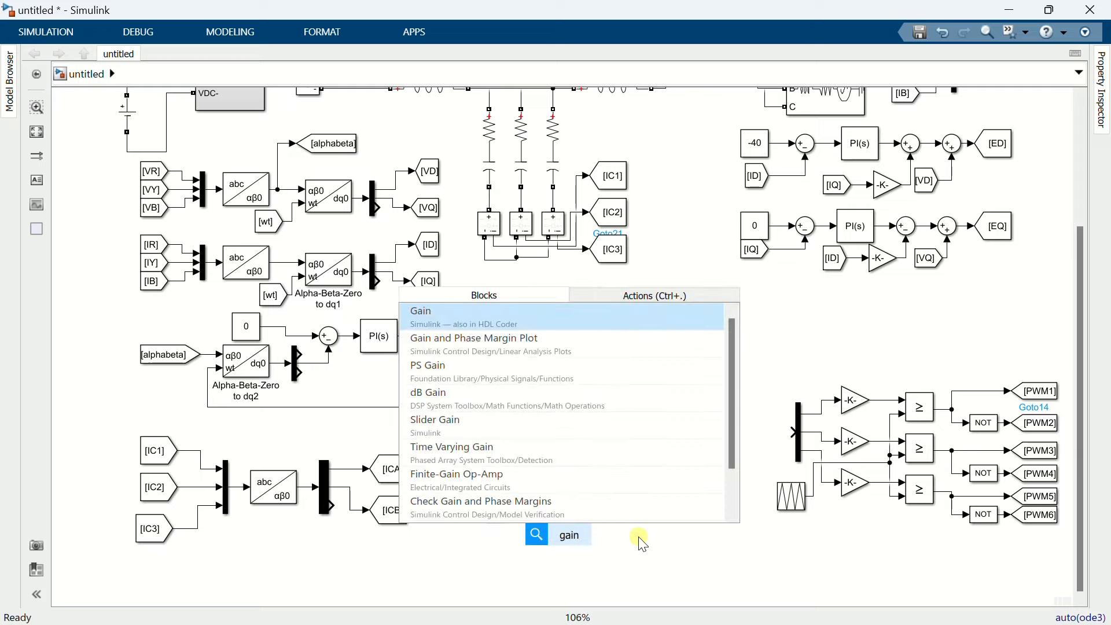
pyautogui.click(602, 315)
pyautogui.moveTo(570, 541); pyautogui.dragTo(577, 517)
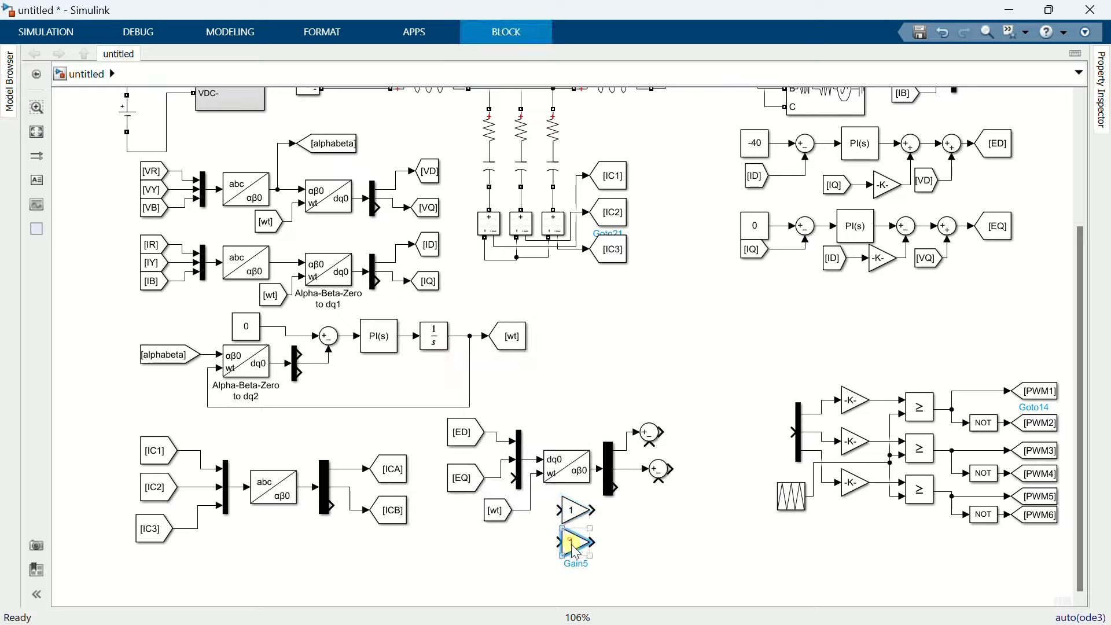
# - Set the gain of both new Gain blocks to 10
pyautogui.doubleClick(576, 513)
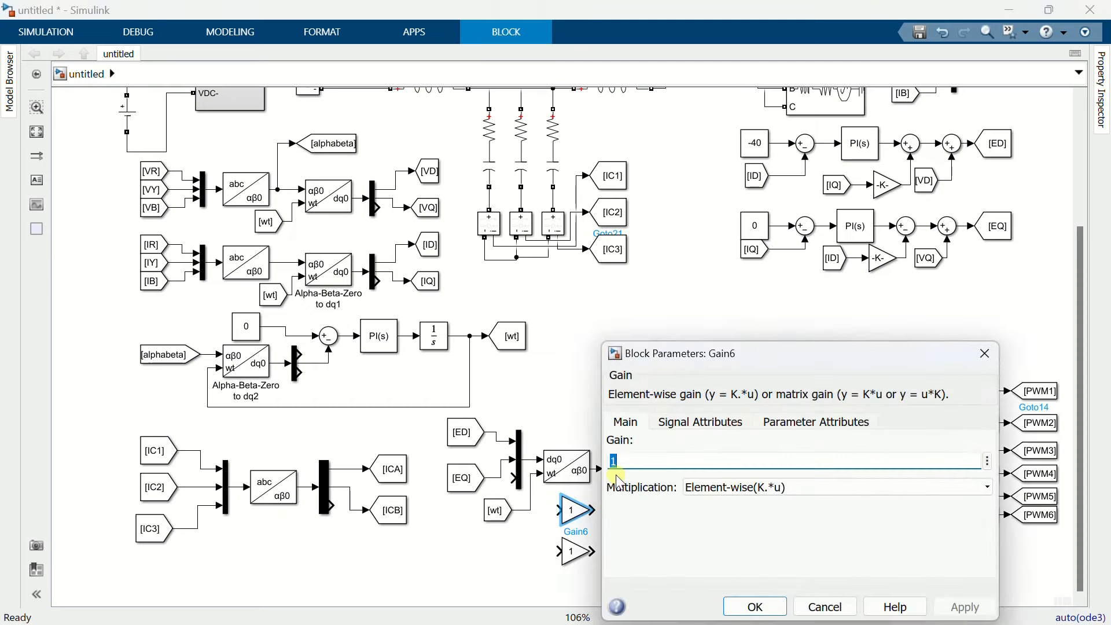
pyautogui.write('1')
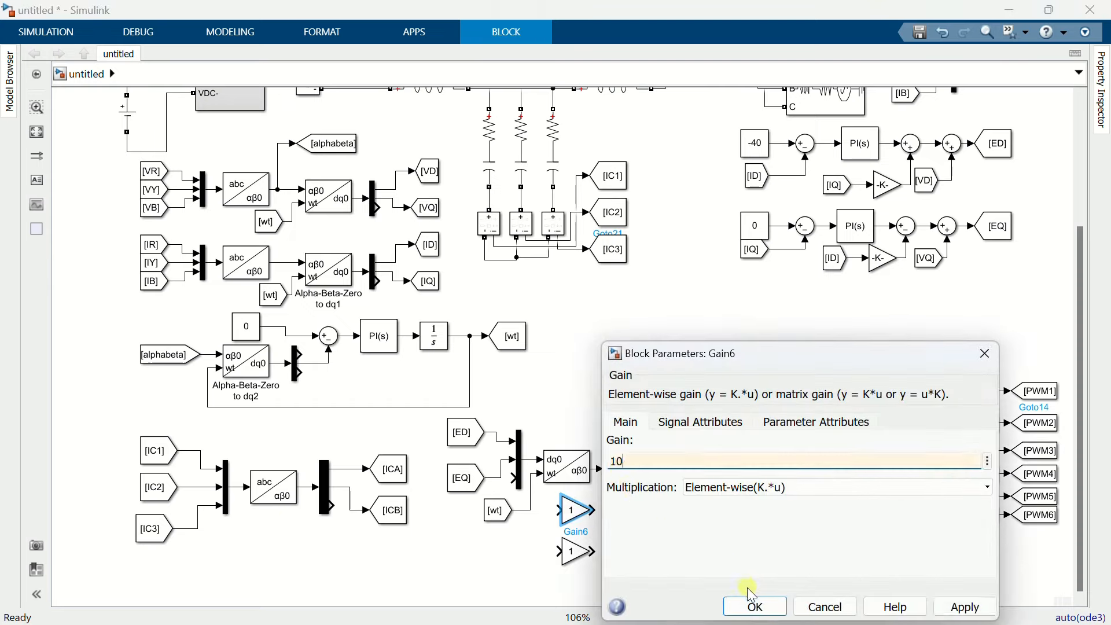
pyautogui.click(751, 593)
pyautogui.click(579, 555)
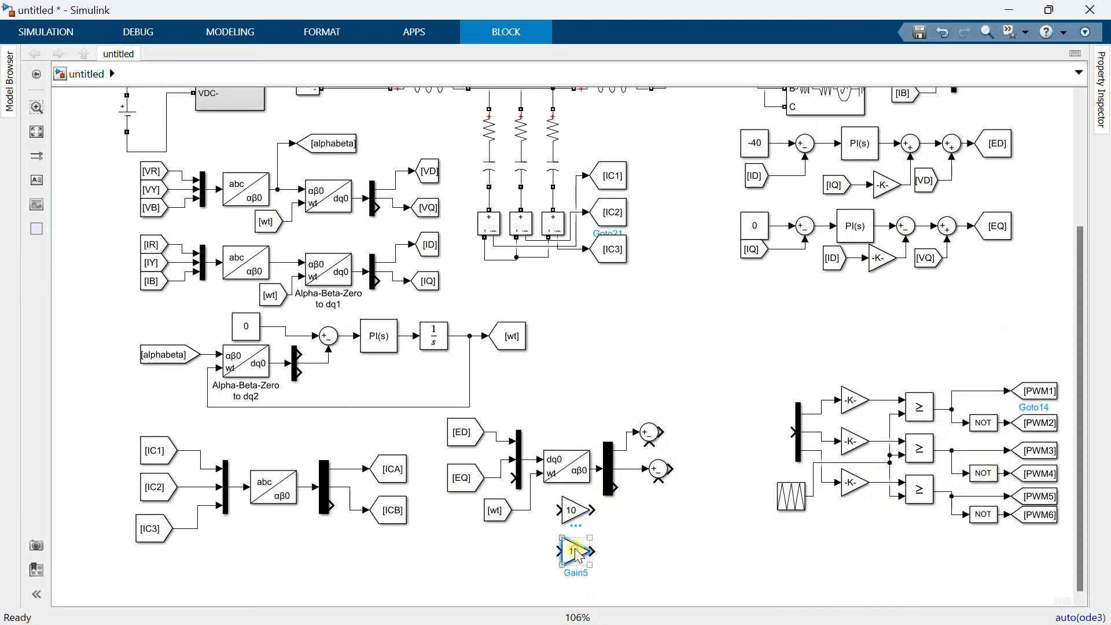
pyautogui.doubleClick(579, 555)
pyautogui.write('10')
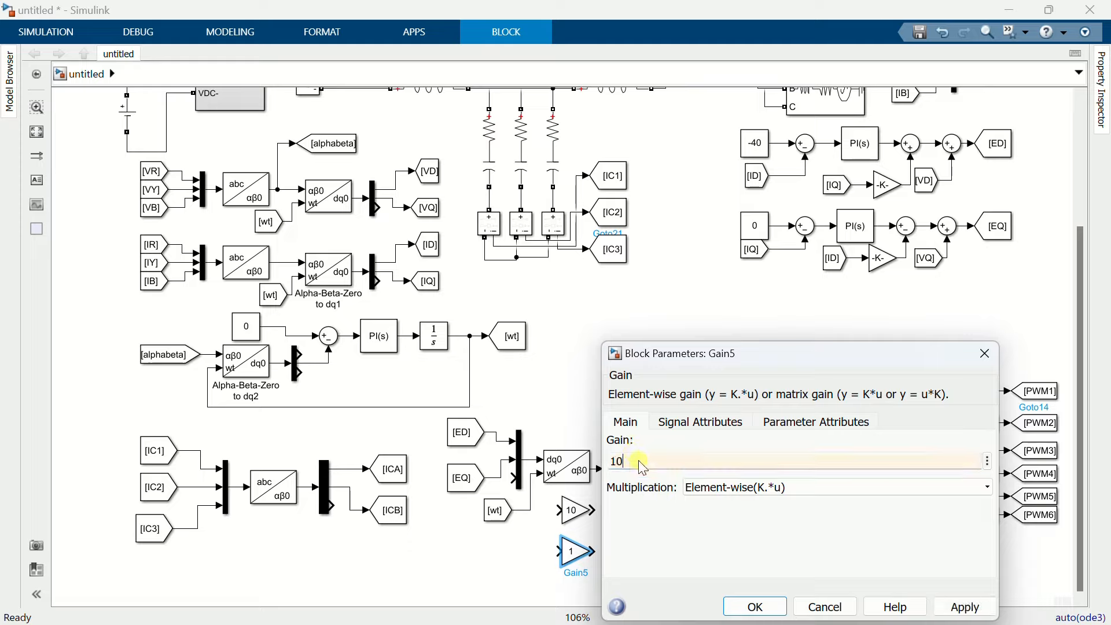
pyautogui.click(748, 604)
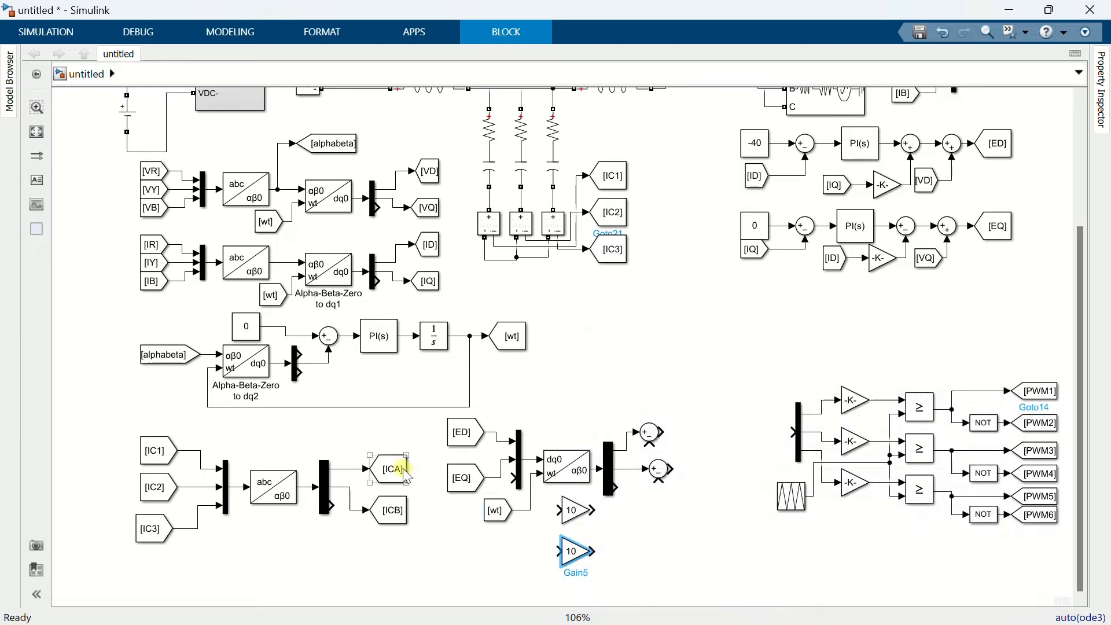
# - Create From blocks for the ICA and ICB tags below the [wt] From block, one above the other
pyautogui.moveTo(407, 471); pyautogui.dragTo(448, 535)
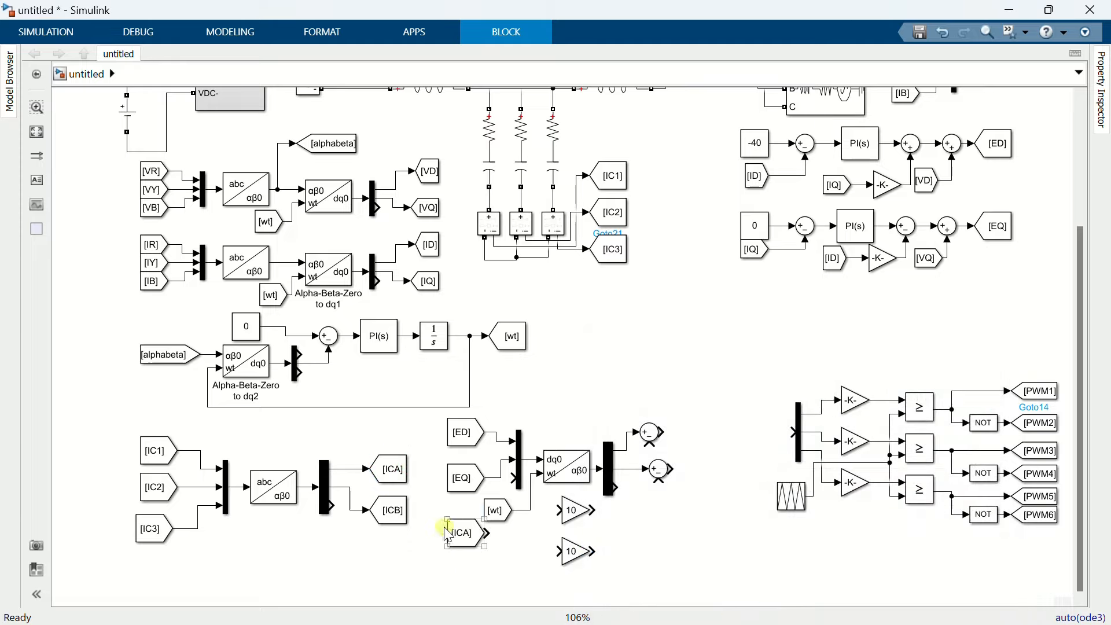
pyautogui.click(403, 523)
pyautogui.click(428, 526)
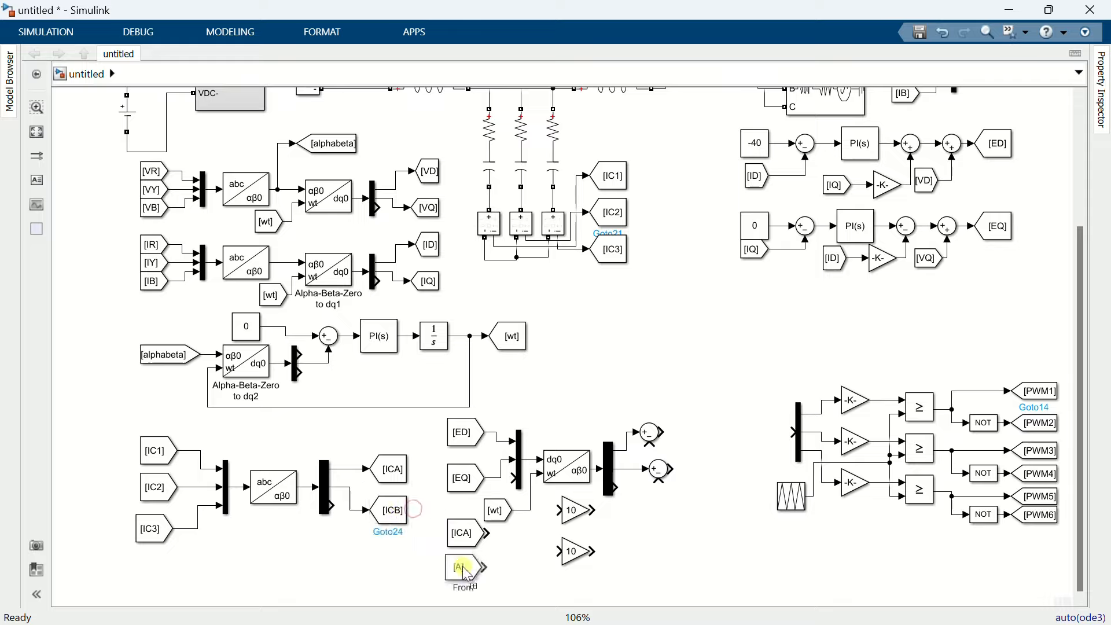
# - Wire the ICA and ICB From blocks through the upper and lower 10 gains to the negative inputs of the two Sum blocks
pyautogui.moveTo(489, 534); pyautogui.dragTo(563, 511)
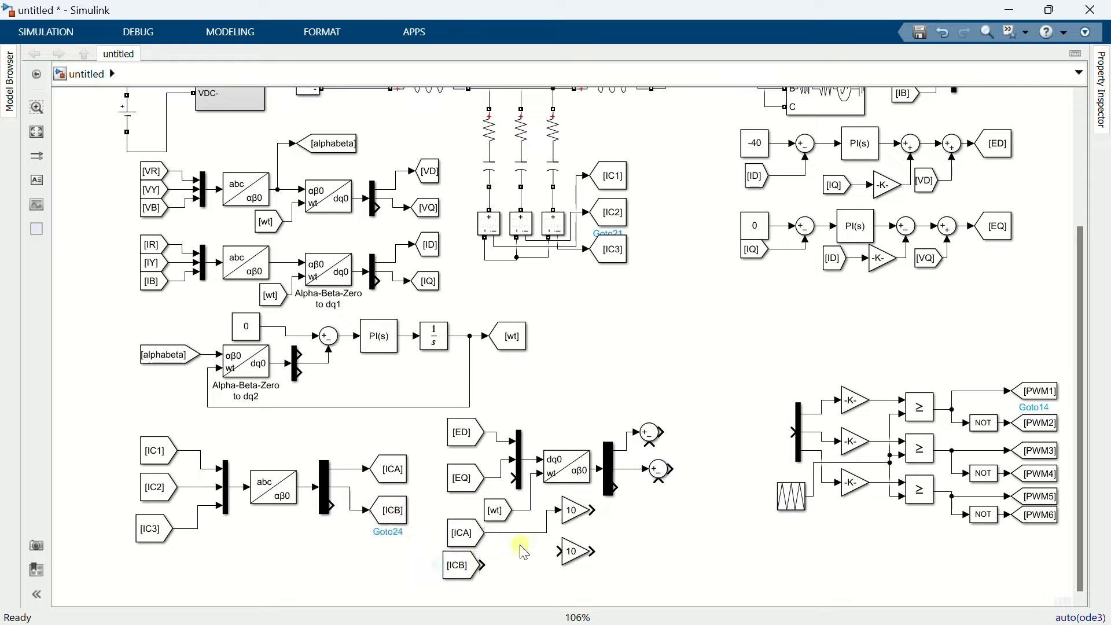
pyautogui.moveTo(486, 565); pyautogui.dragTo(560, 552)
pyautogui.moveTo(456, 566); pyautogui.dragTo(490, 545)
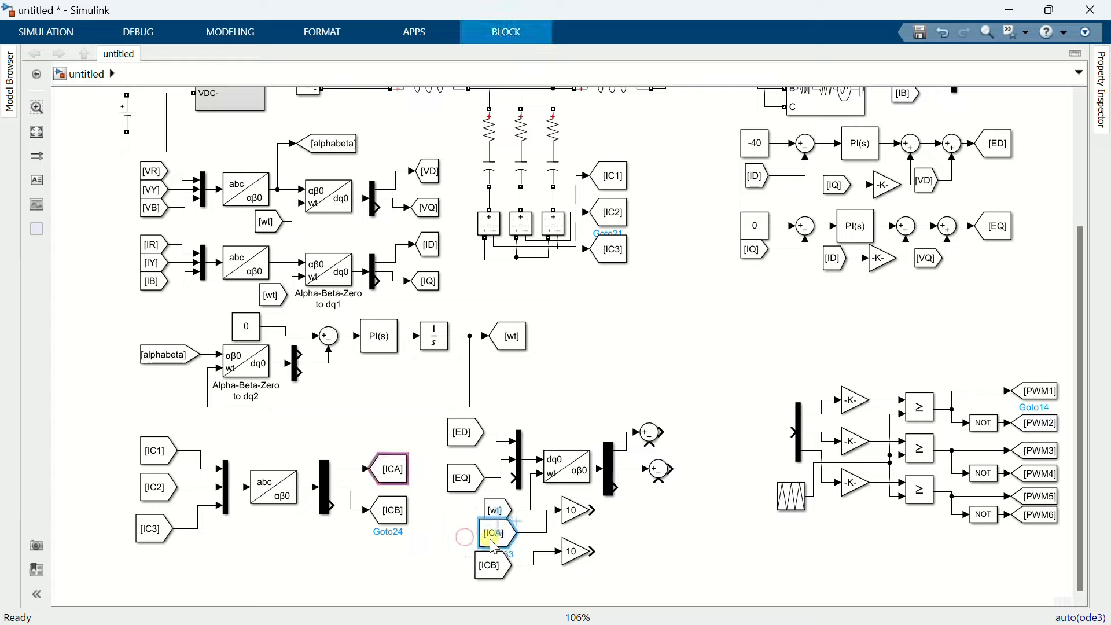
pyautogui.click(447, 552)
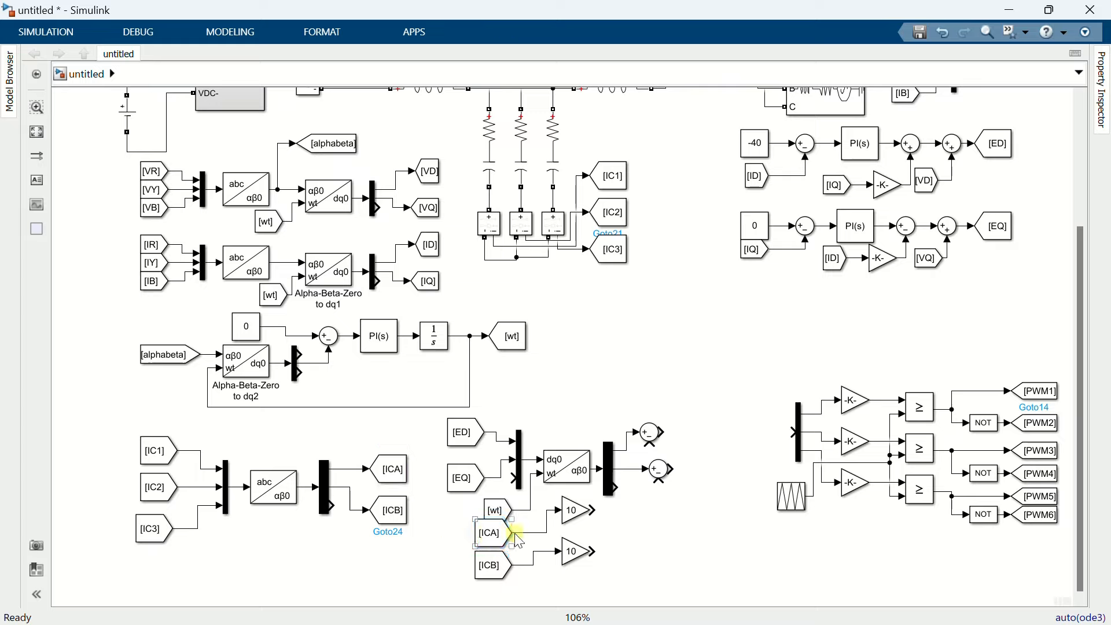
pyautogui.moveTo(596, 513); pyautogui.dragTo(651, 444)
pyautogui.moveTo(598, 556); pyautogui.dragTo(657, 482)
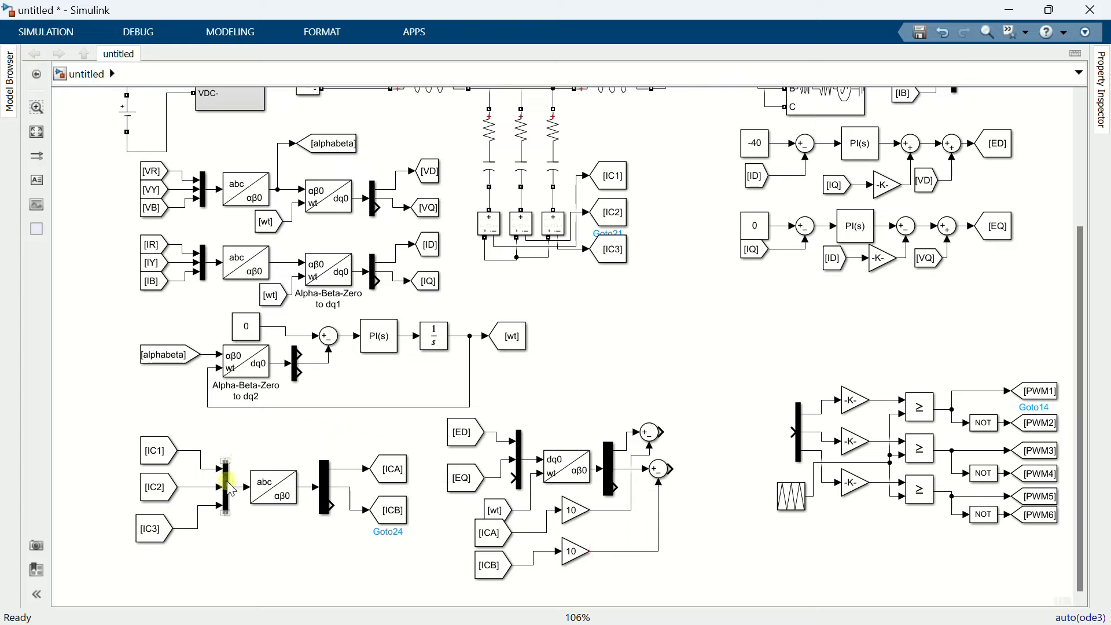
# - Copy the capacitor-current Mux beside the Sum blocks and feed it both Sum outputs and the Demux's third output
pyautogui.moveTo(229, 486); pyautogui.dragTo(696, 437)
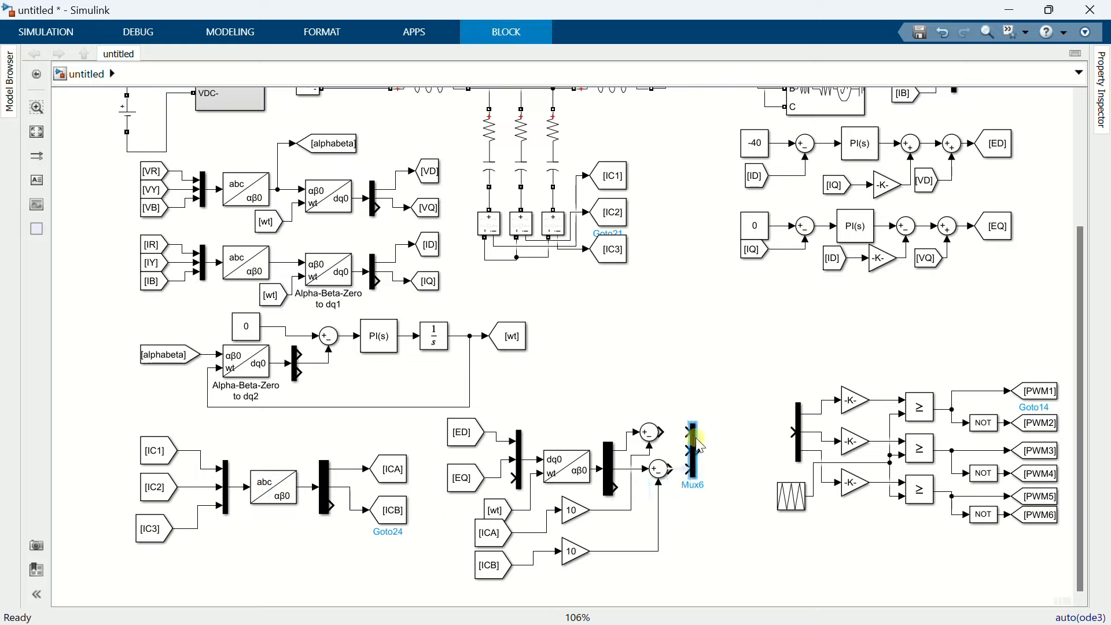
pyautogui.click(663, 433)
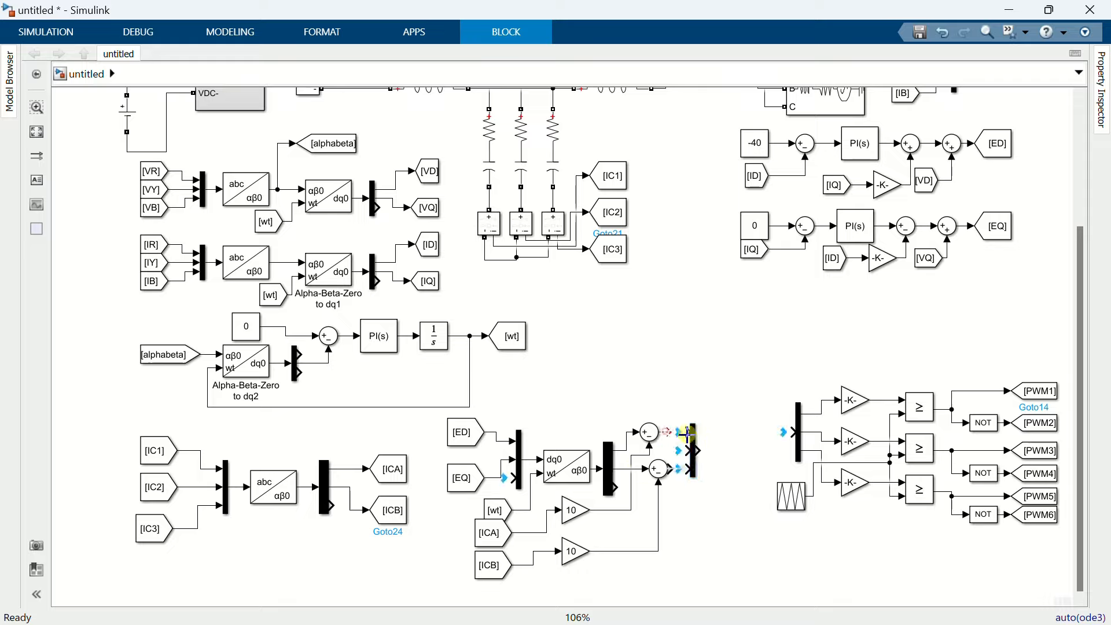
pyautogui.click(669, 463)
pyautogui.moveTo(674, 463); pyautogui.dragTo(690, 467)
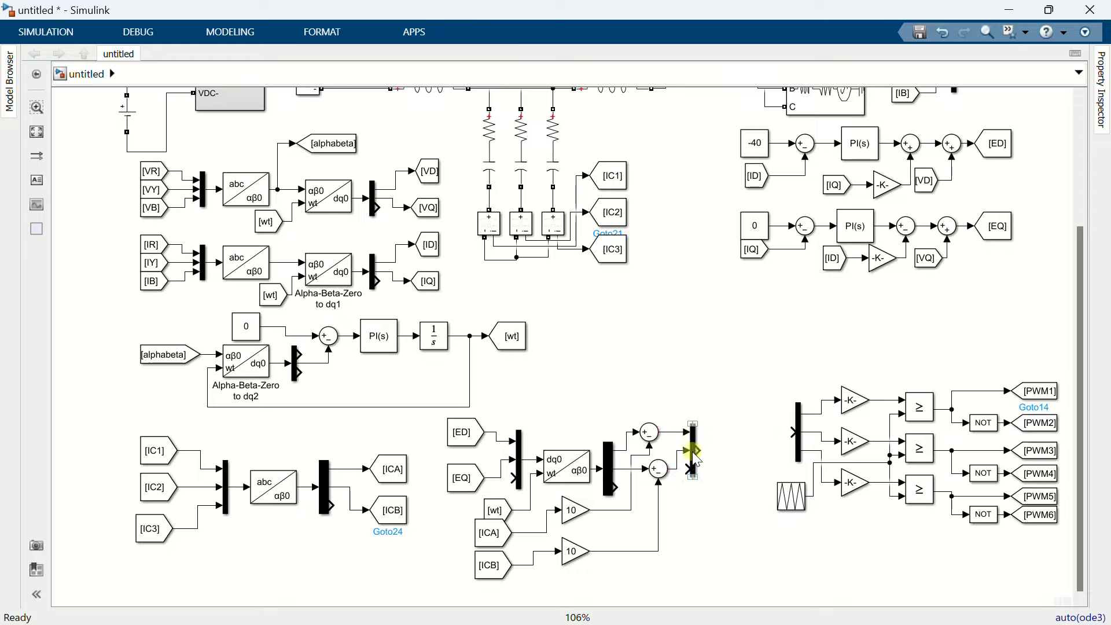
pyautogui.click(694, 469)
pyautogui.moveTo(621, 486); pyautogui.dragTo(683, 496)
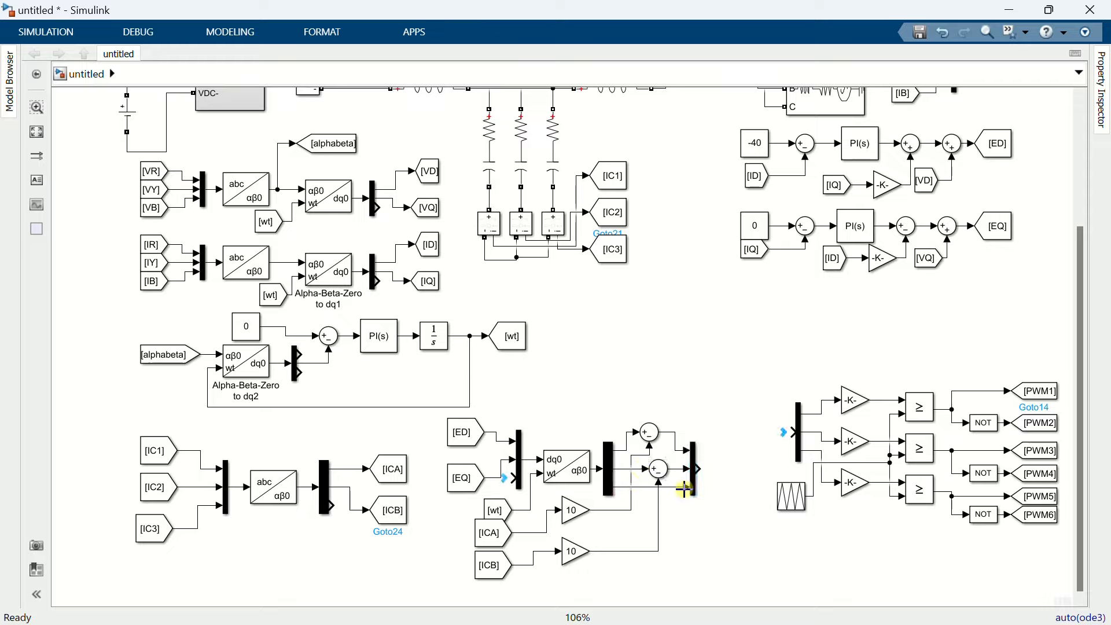
pyautogui.moveTo(685, 489); pyautogui.dragTo(687, 488)
# - Add an Alpha-Beta-Zero to abc block and connect it between the new Mux and the Demux feeding the PWM gains
pyautogui.doubleClick(661, 357)
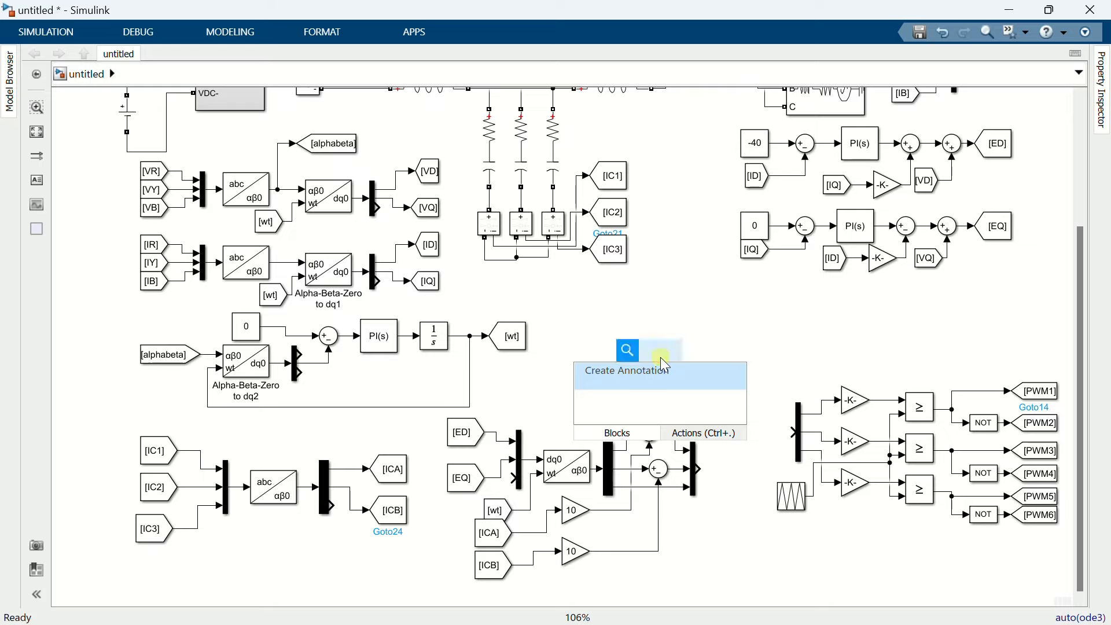
pyautogui.write('alpha')
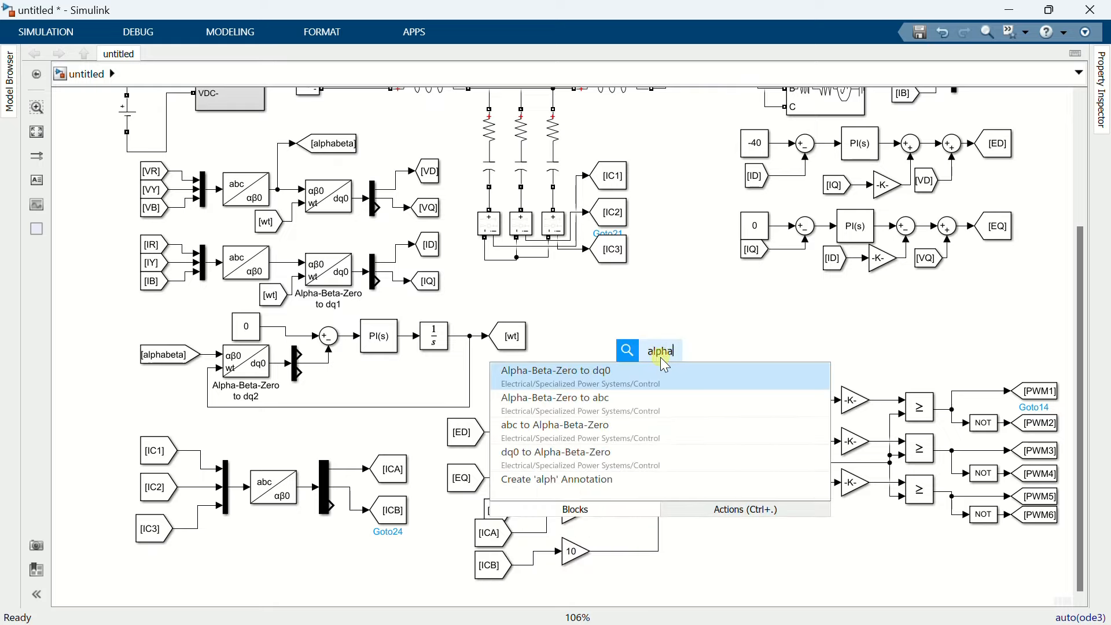
pyautogui.click(635, 400)
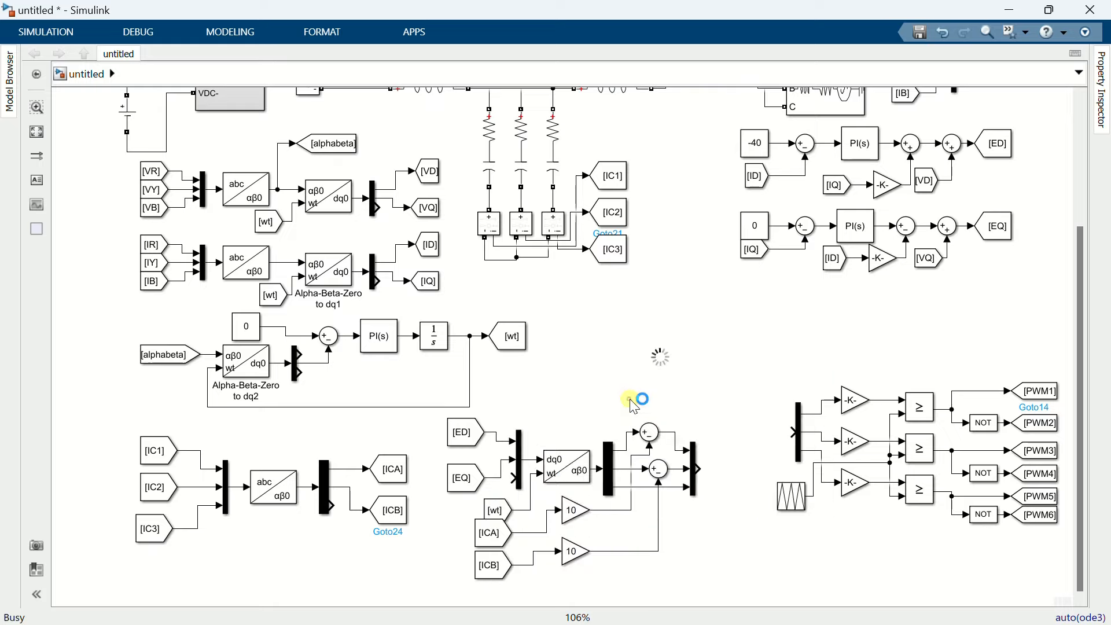
pyautogui.moveTo(658, 363); pyautogui.dragTo(795, 433)
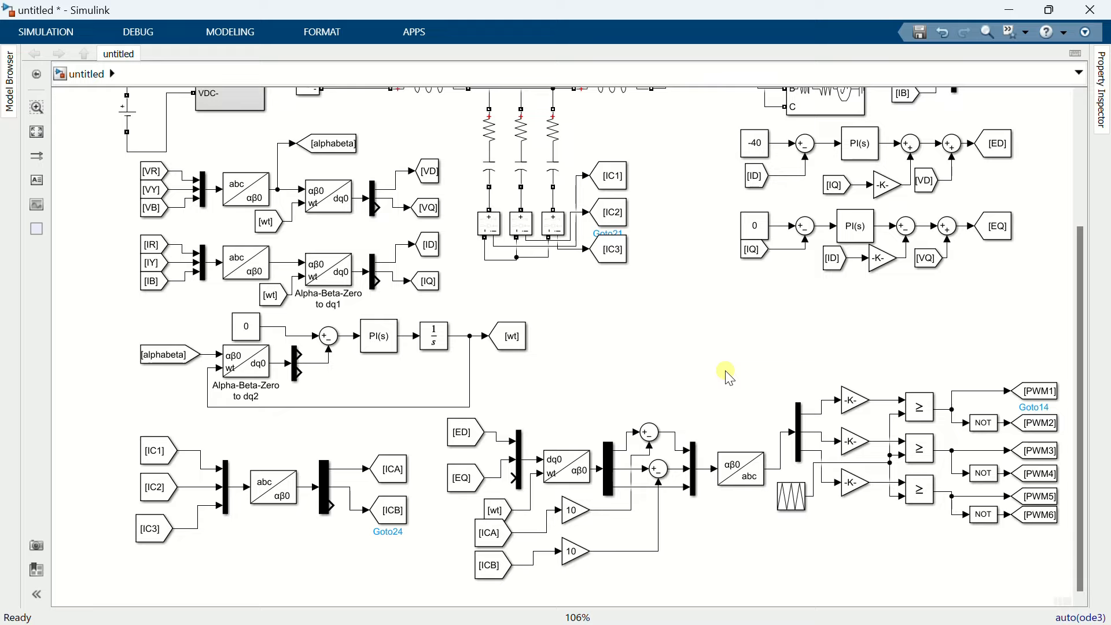
# - Fit the whole model in view and run the simulation with the active damping in place
pyautogui.click(37, 132)
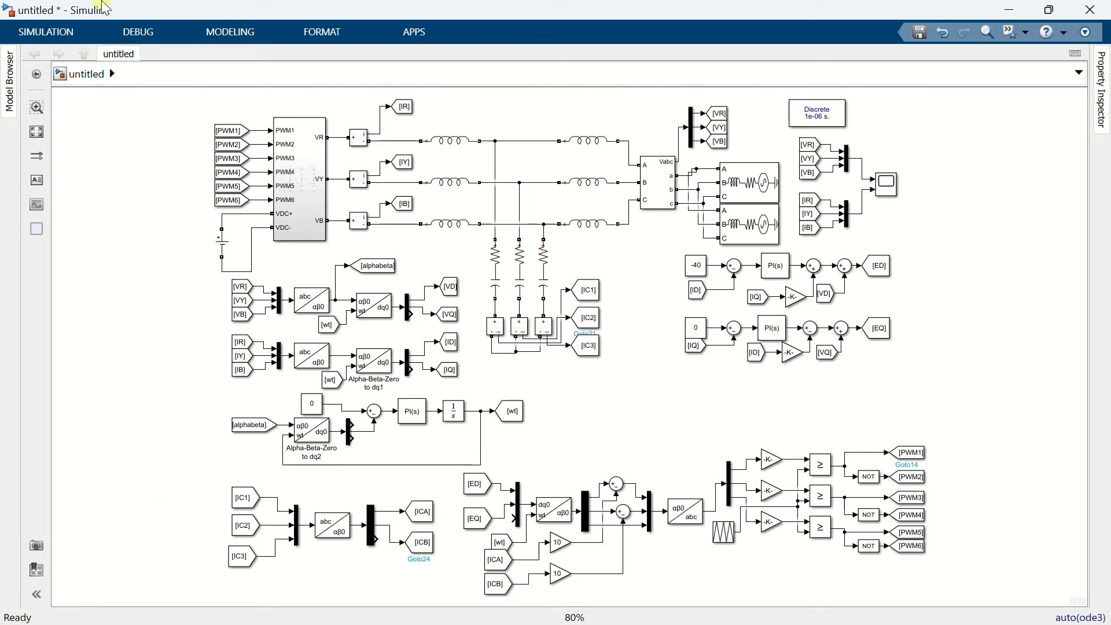
pyautogui.click(80, 32)
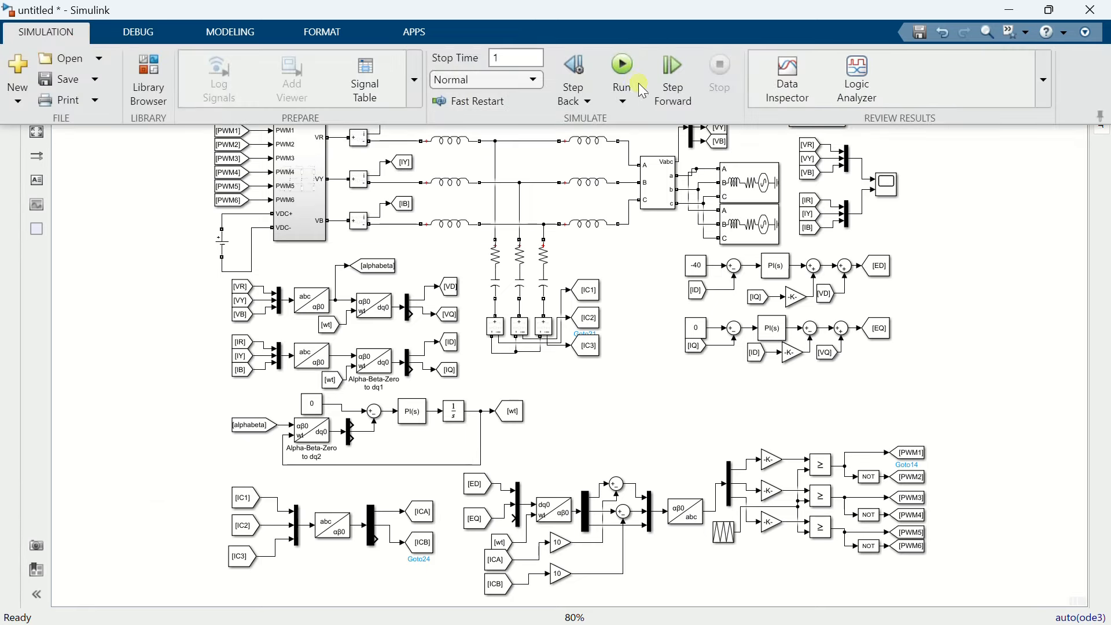
pyautogui.click(623, 72)
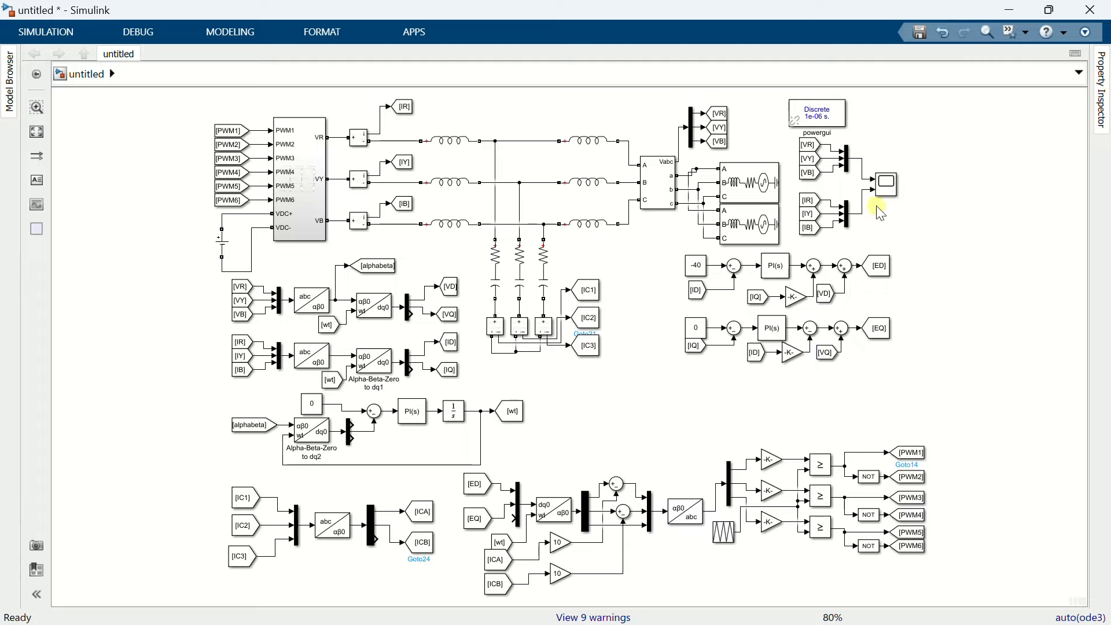
# - Examine the grid voltage and current waveforms in the Scope between about 0.69 and 0.74 s, and close it
pyautogui.click(889, 185)
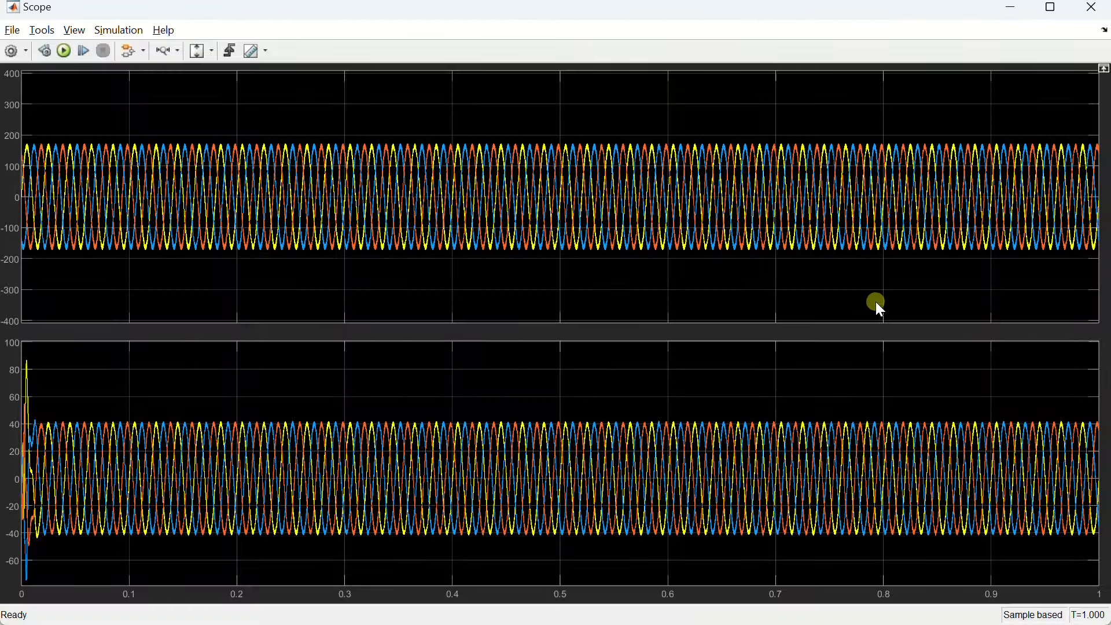
pyautogui.click(160, 52)
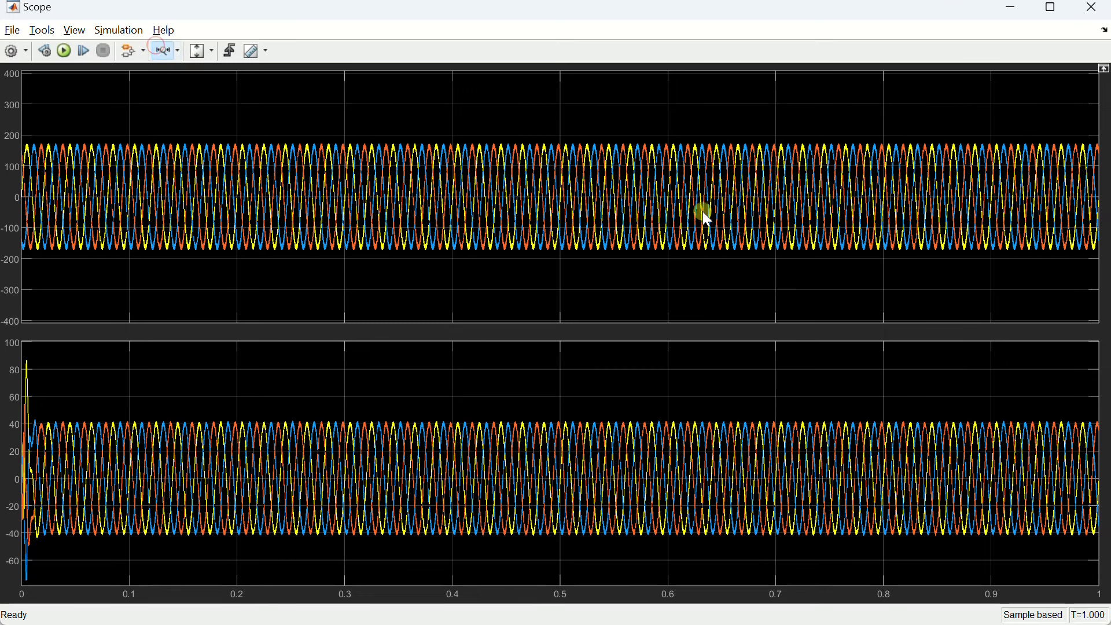
pyautogui.moveTo(764, 130); pyautogui.dragTo(822, 145)
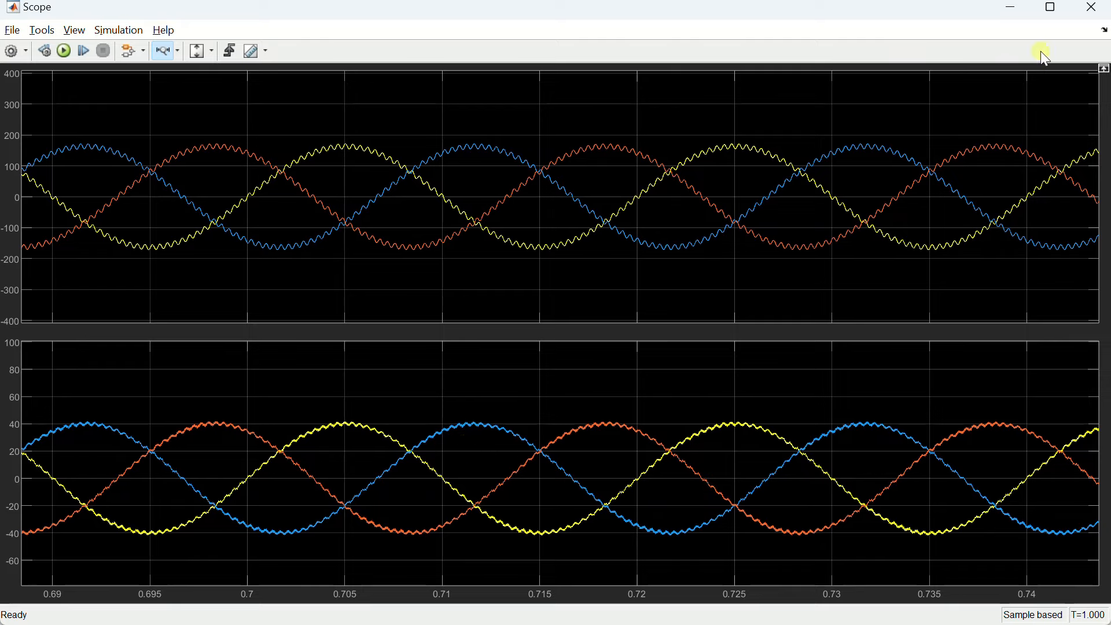
pyautogui.click(1091, 7)
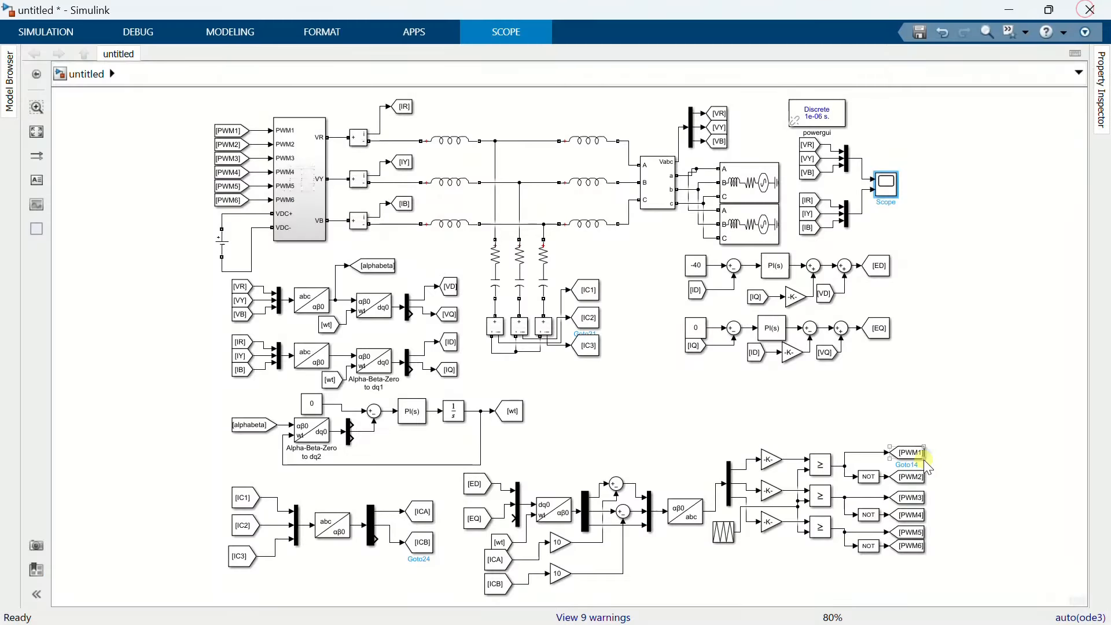
pyautogui.click(937, 372)
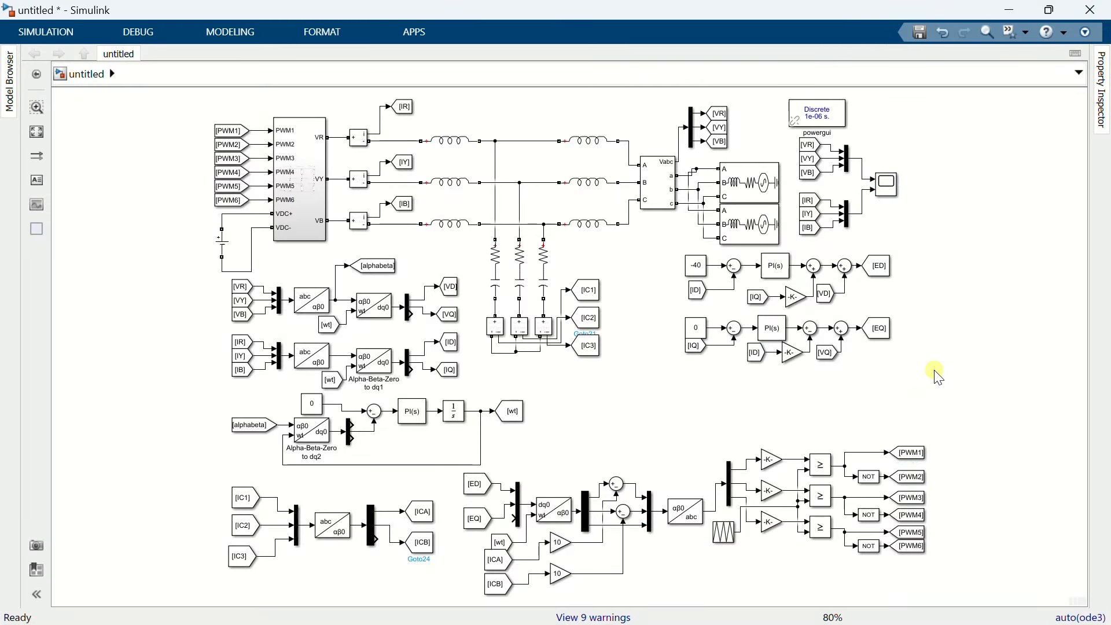